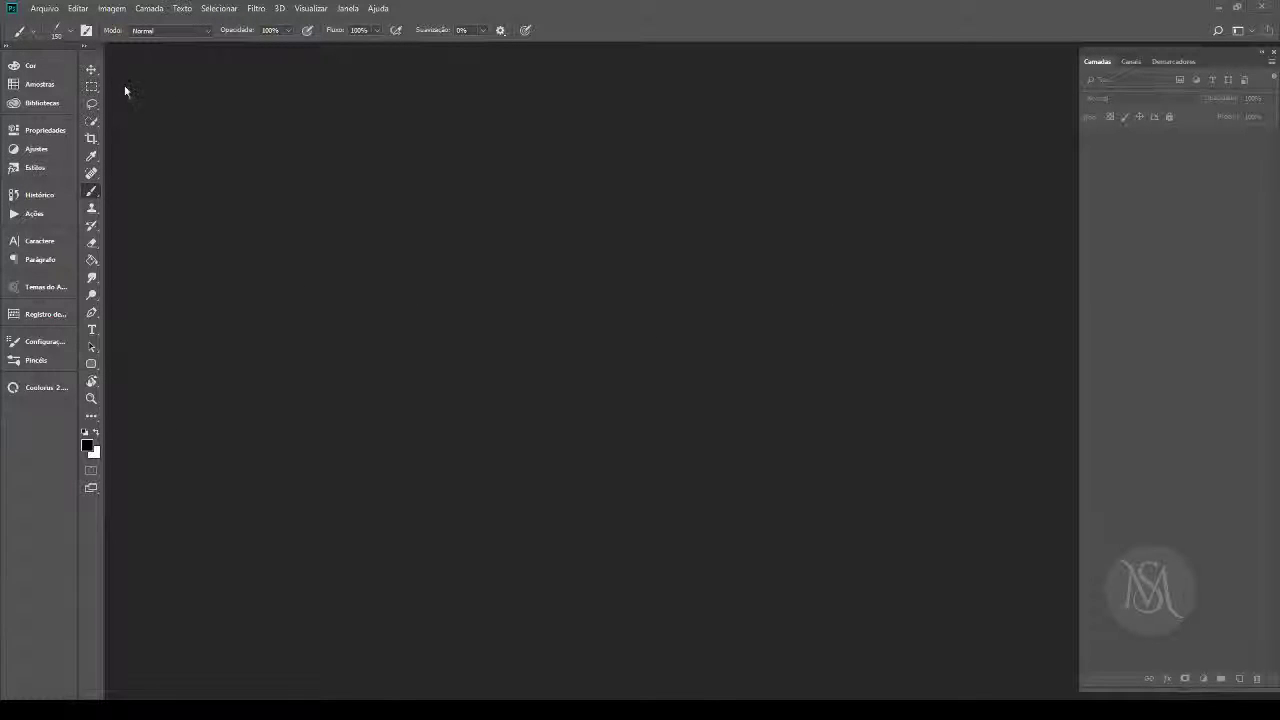
# Step: Start importing brushes from the Brush Preset picker's options menu
pyautogui.click(71, 33)
pyautogui.moveTo(340, 403)
pyautogui.mouseDown()
pyautogui.moveTo(344, 207)
pyautogui.moveTo(337, 357)
pyautogui.moveTo(380, 163)
pyautogui.mouseUp()
pyautogui.click(360, 57)
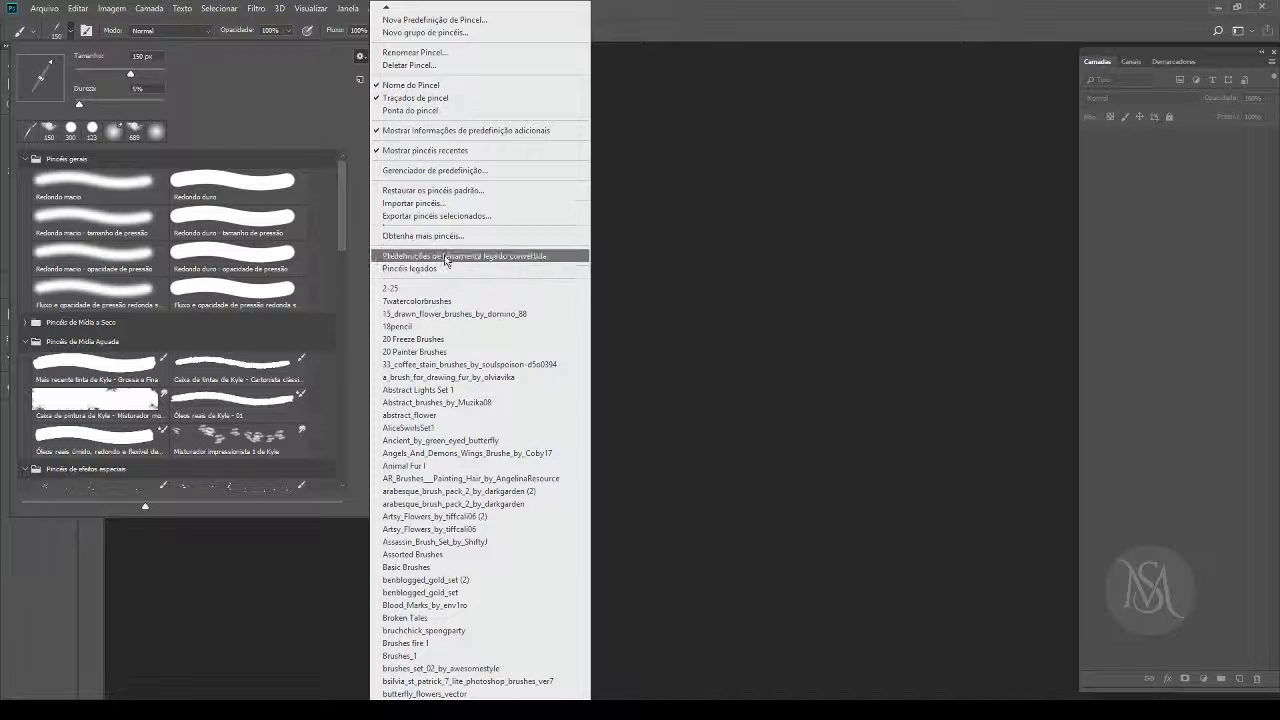
pyautogui.click(443, 203)
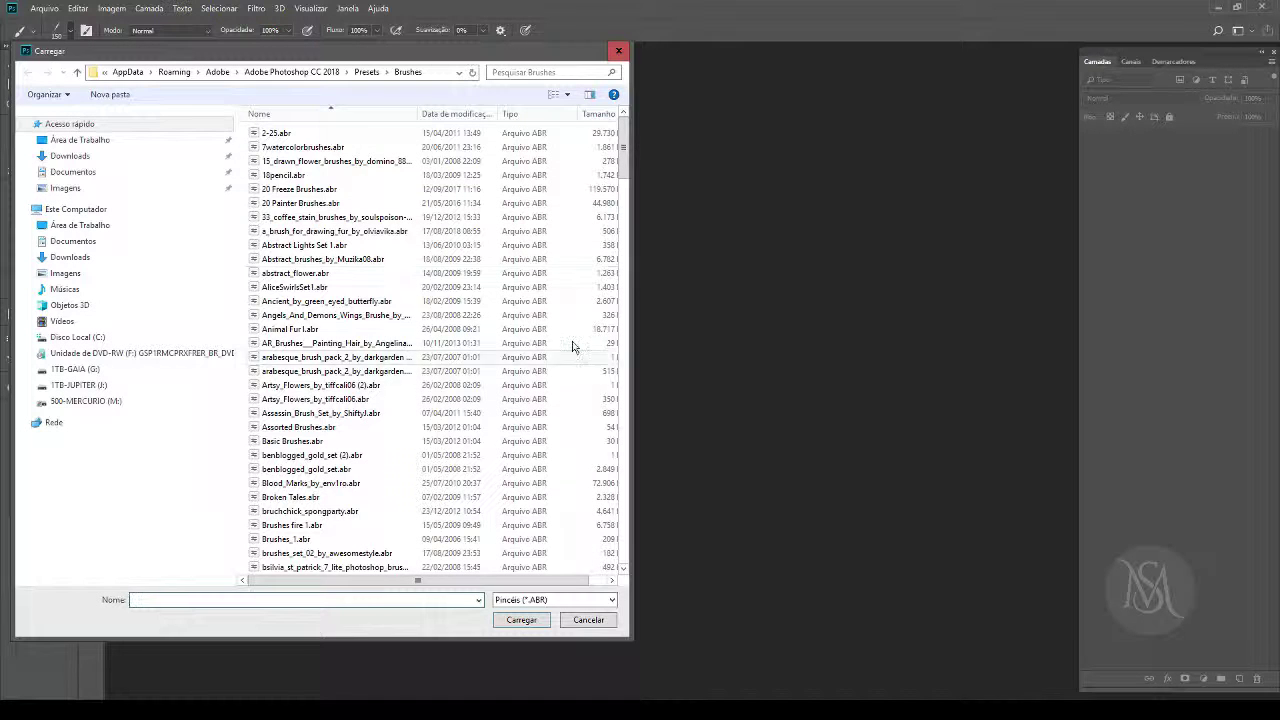
# Step: Browse the Brushes folder in the import dialog, then cancel without loading any
pyautogui.moveTo(631, 248)
pyautogui.mouseDown()
pyautogui.moveTo(999, 253)
pyautogui.moveTo(936, 253)
pyautogui.mouseUp()
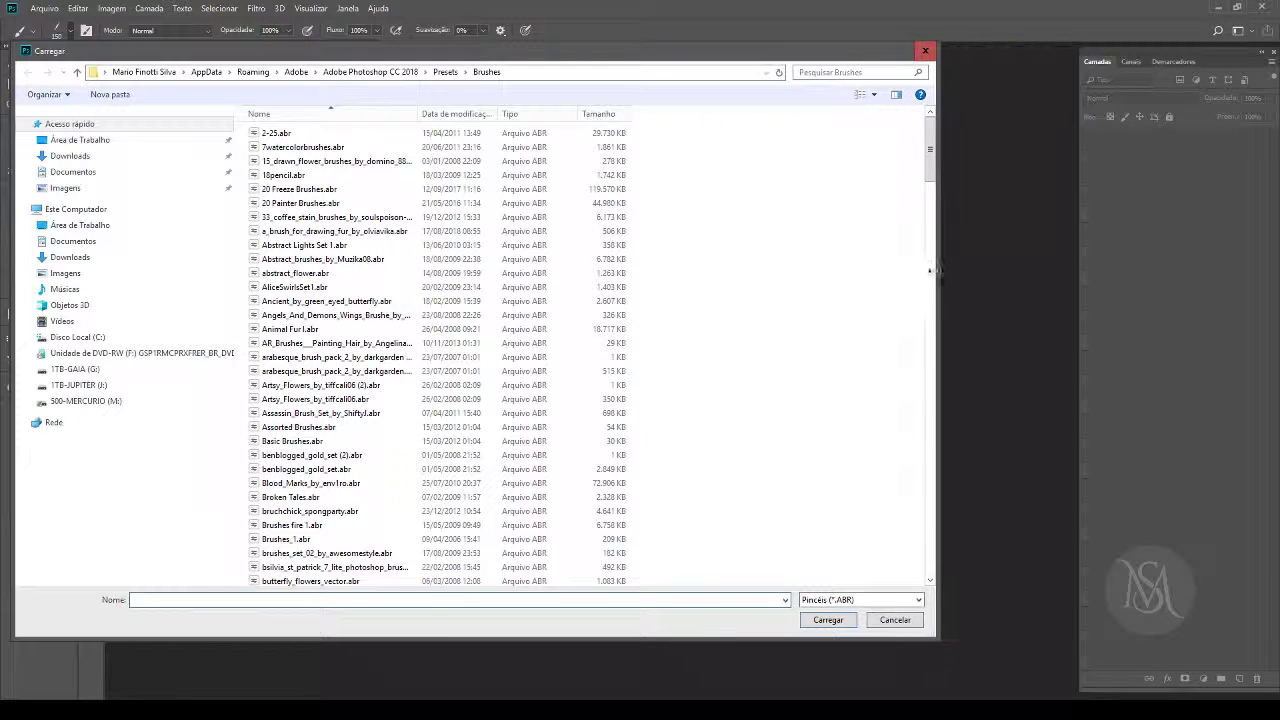
pyautogui.click(518, 75)
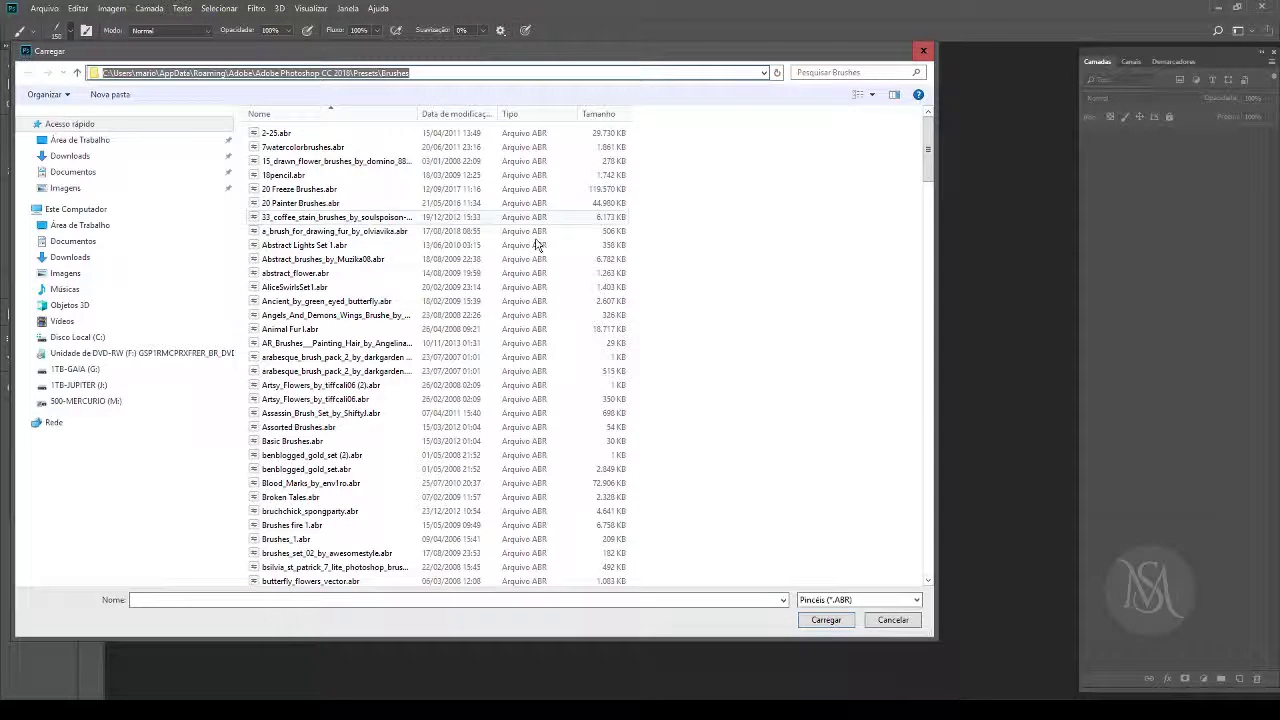
pyautogui.click(900, 363)
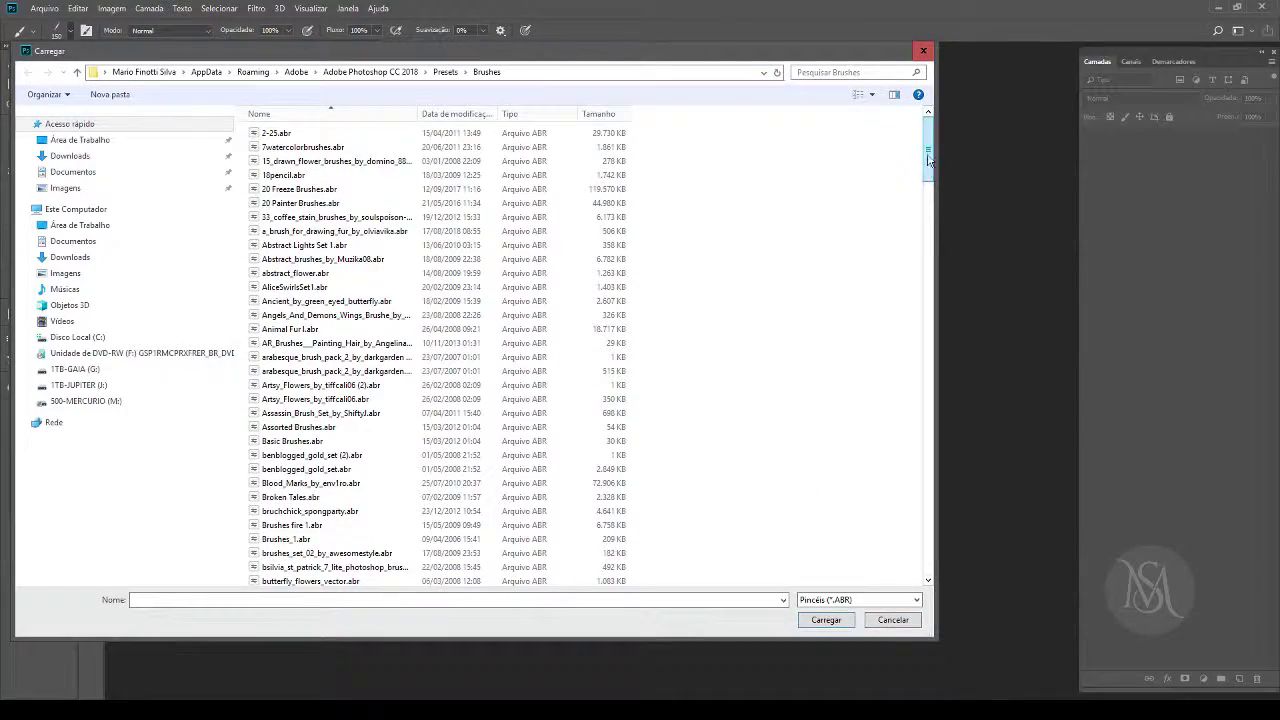
pyautogui.moveTo(928, 160)
pyautogui.mouseDown()
pyautogui.moveTo(920, 578)
pyautogui.moveTo(928, 150)
pyautogui.mouseUp()
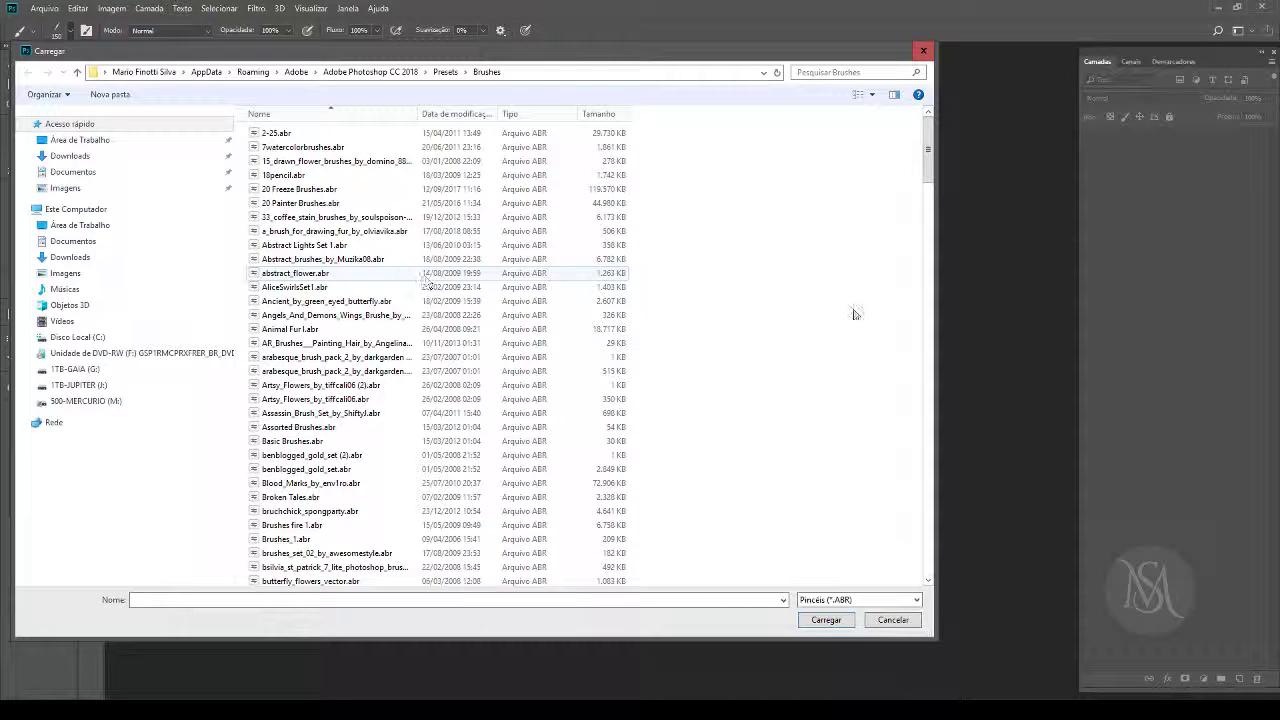
pyautogui.click(897, 622)
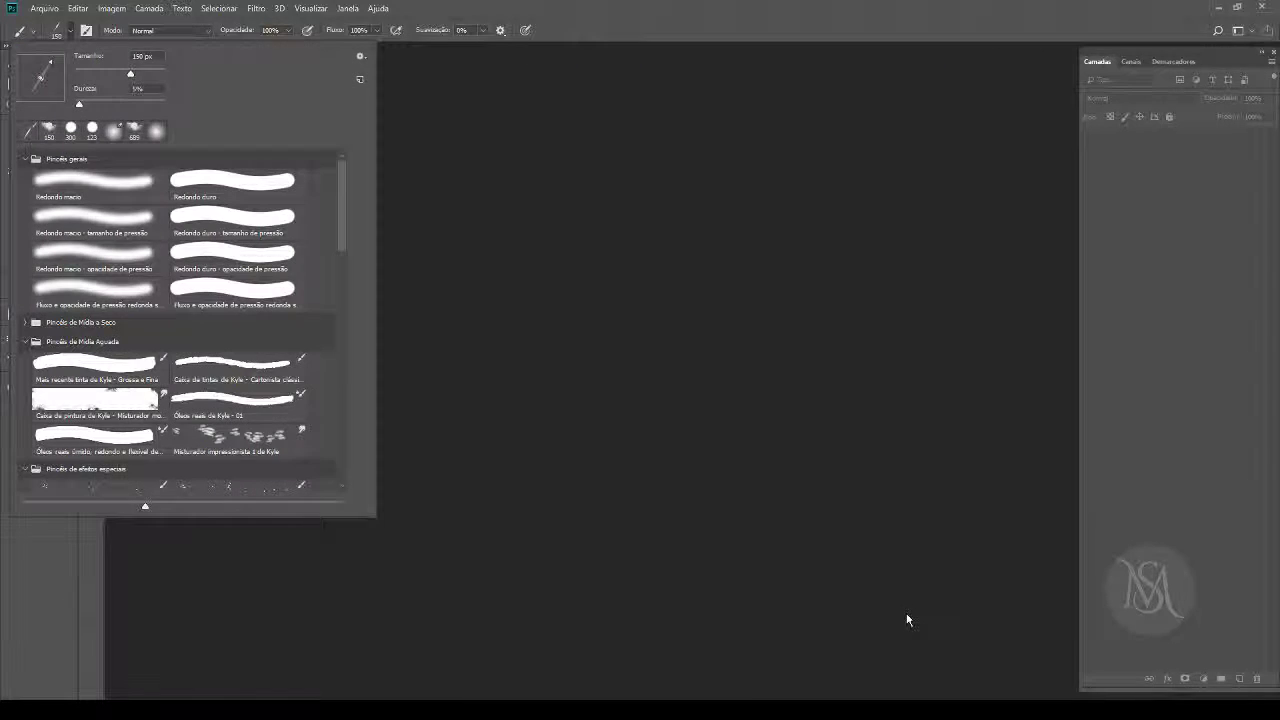
# Step: Open vector-silhouettes.jpg from G: > SENAC > Photoshop CC > People vector
pyautogui.click(669, 347)
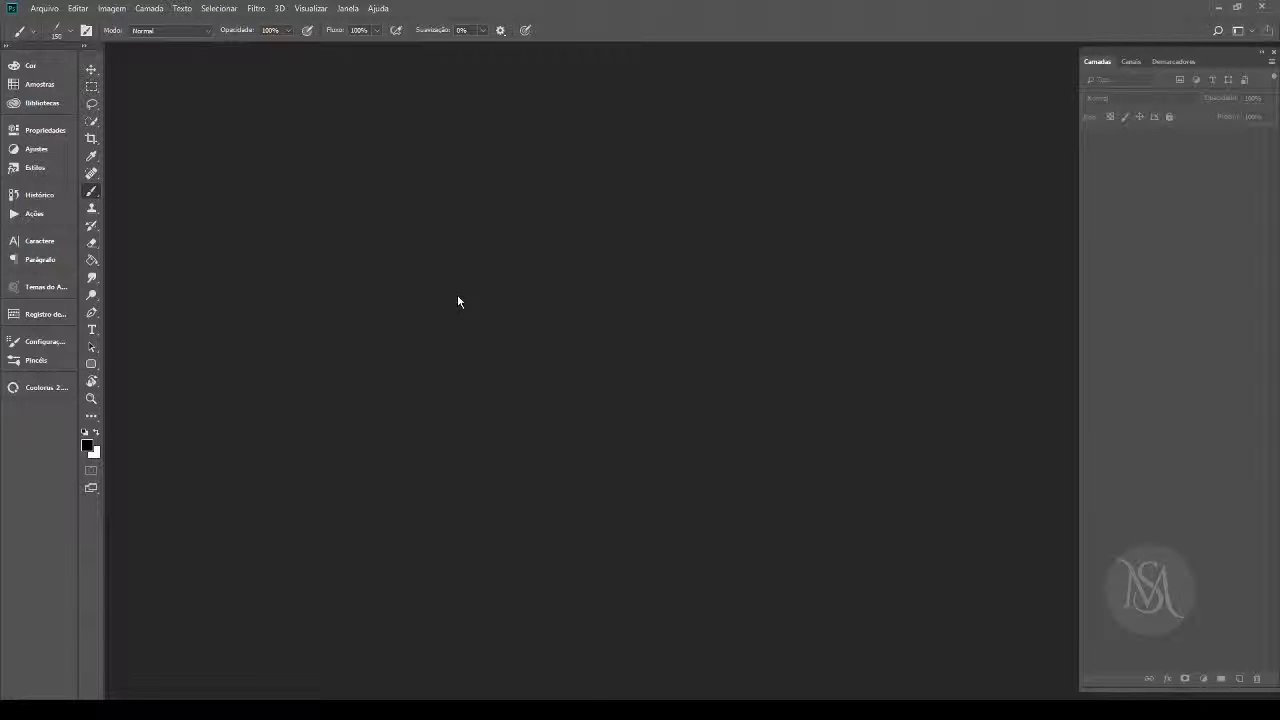
pyautogui.doubleClick(420, 298)
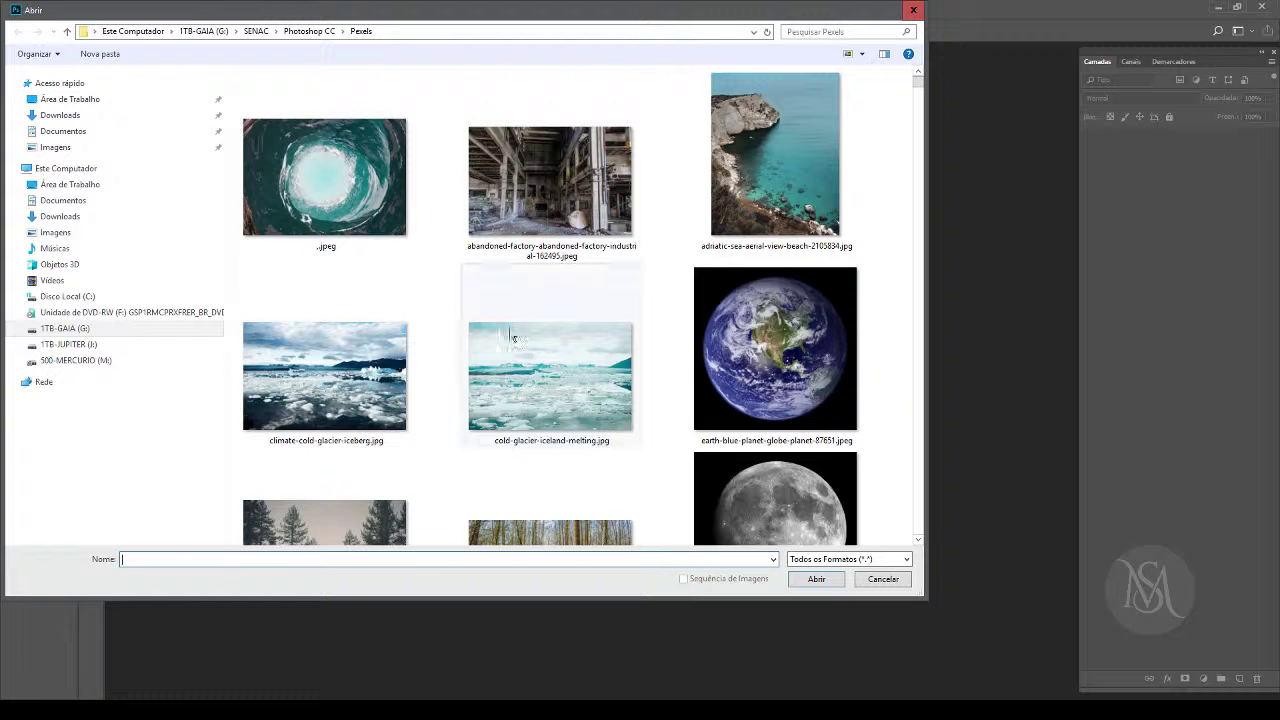
pyautogui.click(70, 330)
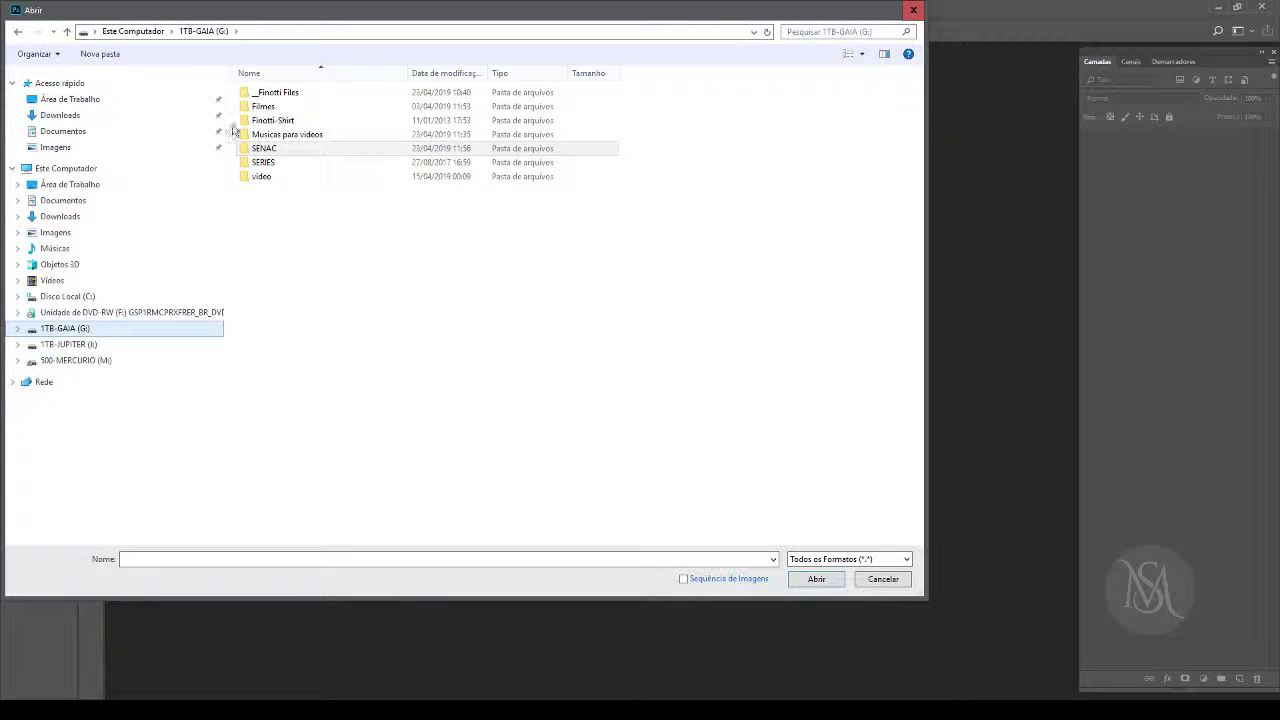
pyautogui.doubleClick(262, 149)
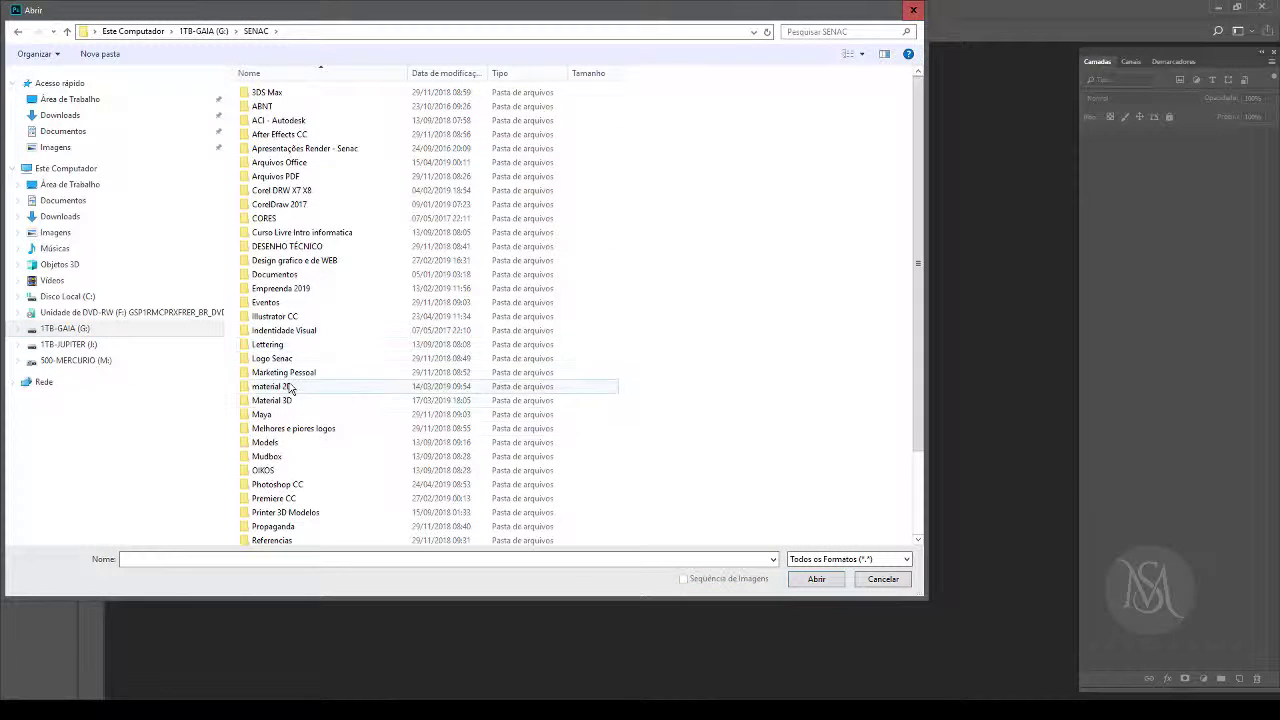
pyautogui.doubleClick(290, 485)
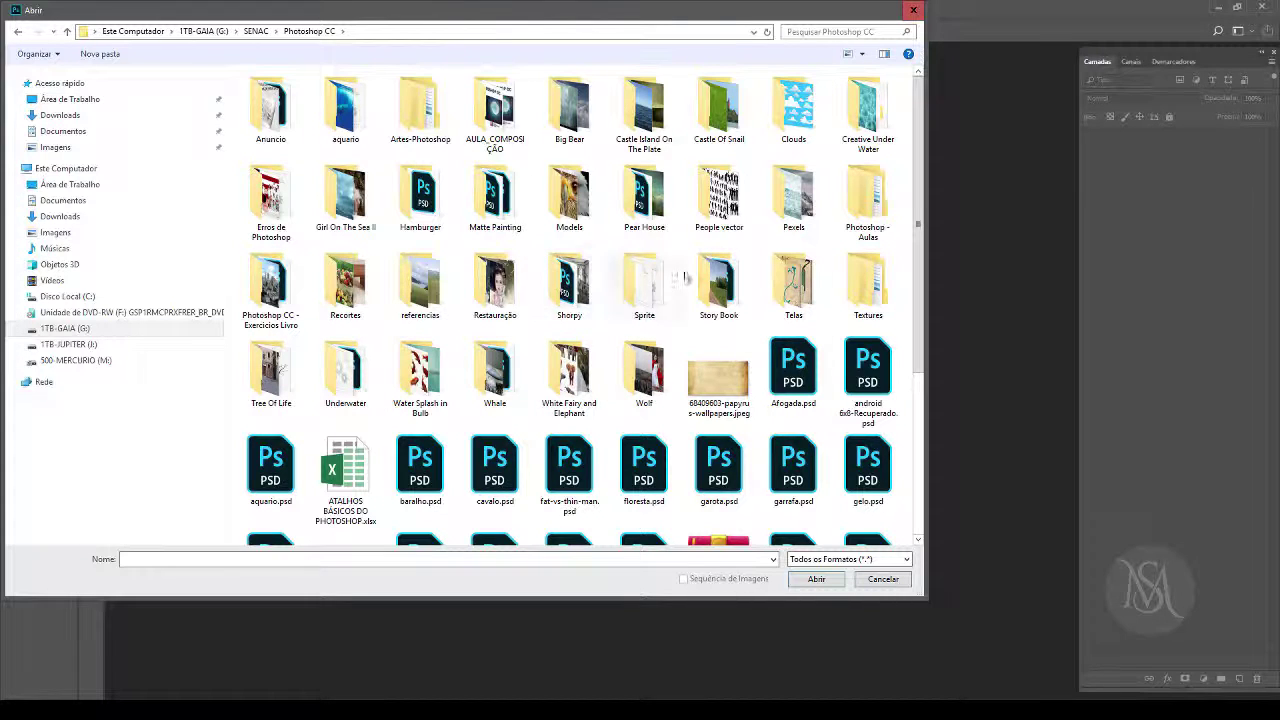
pyautogui.doubleClick(719, 200)
pyautogui.doubleClick(575, 120)
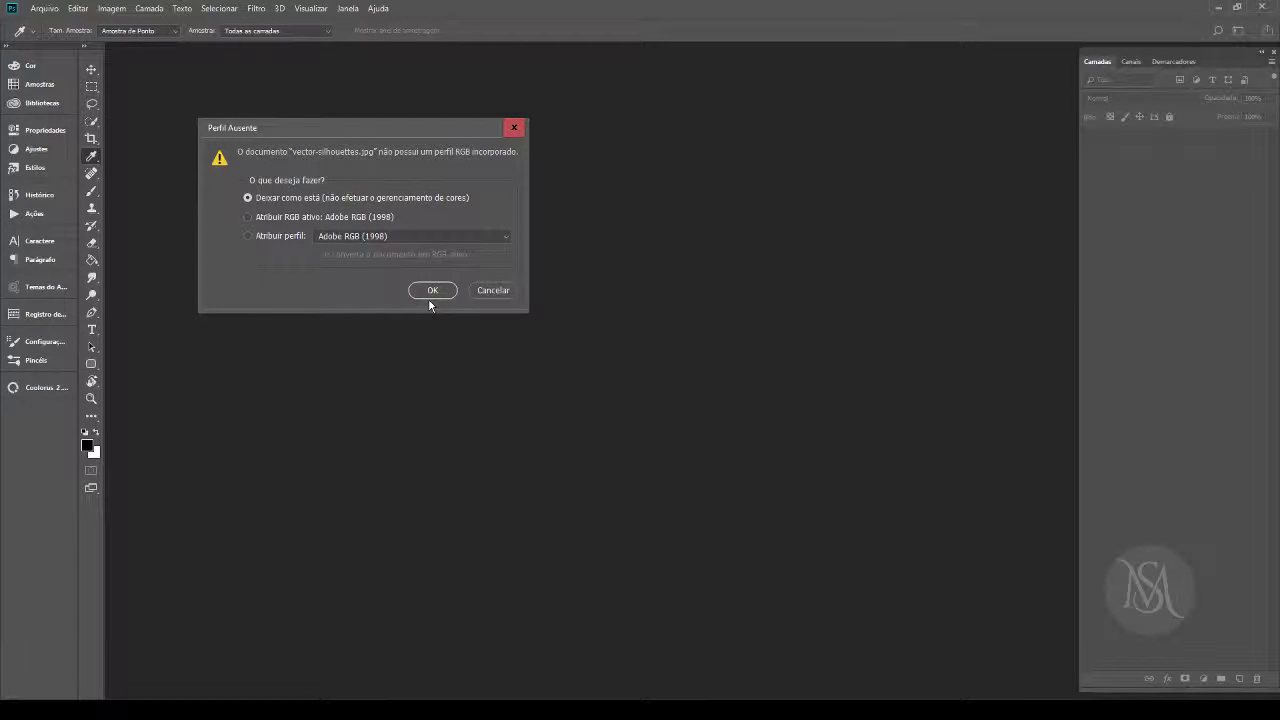
# Step: Accept the missing-profile prompt, enlarge the document window and zoom the silhouettes to 300%
pyautogui.click(429, 298)
pyautogui.press('b')
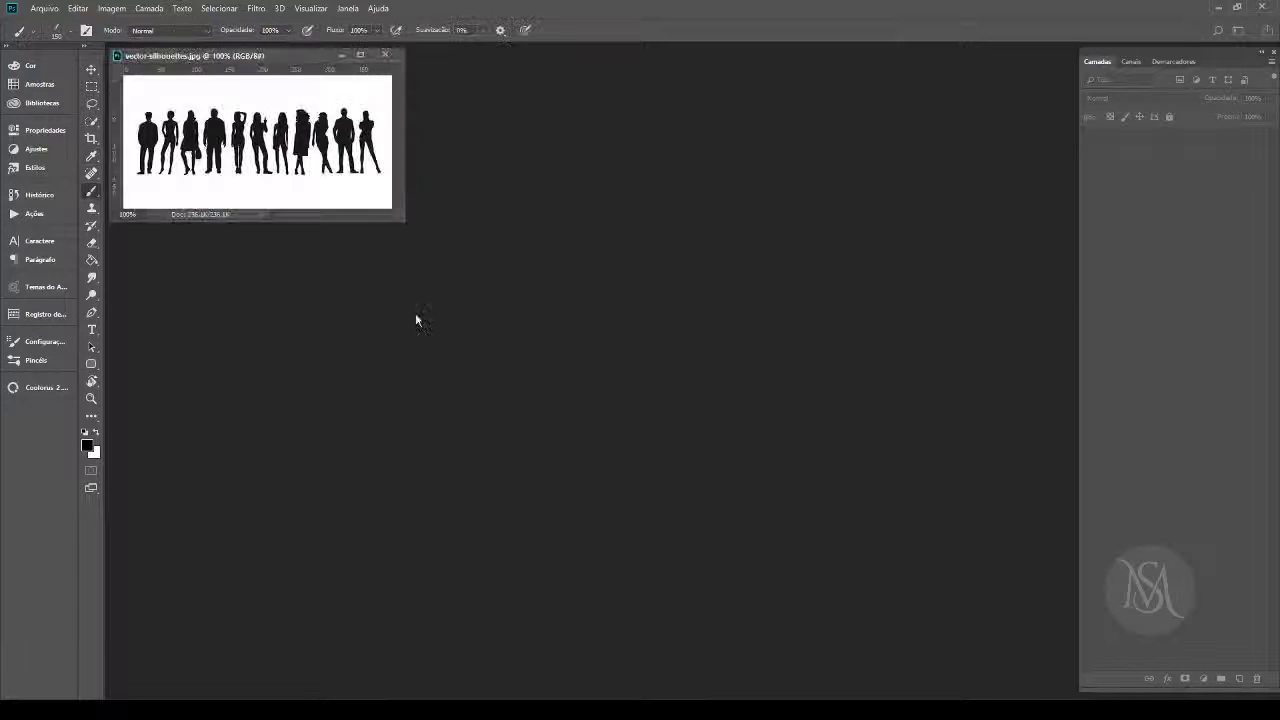
pyautogui.moveTo(405, 224); pyautogui.dragTo(954, 501)
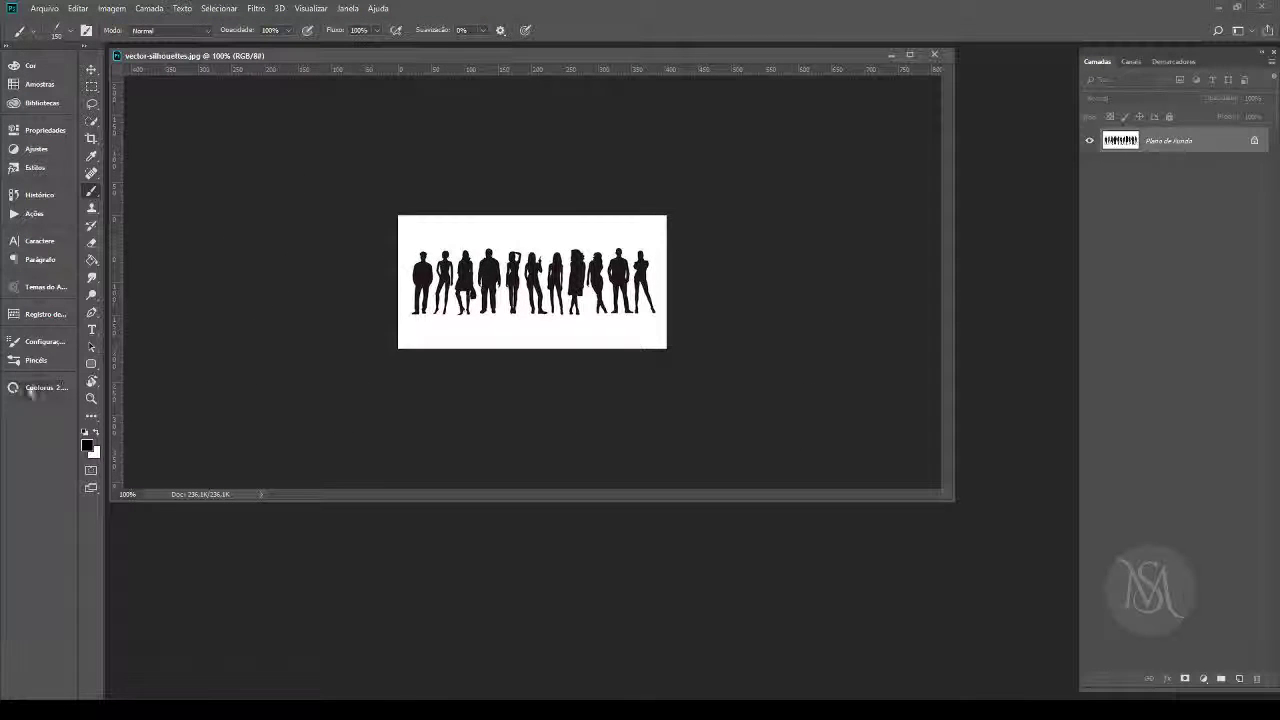
pyautogui.click(91, 398)
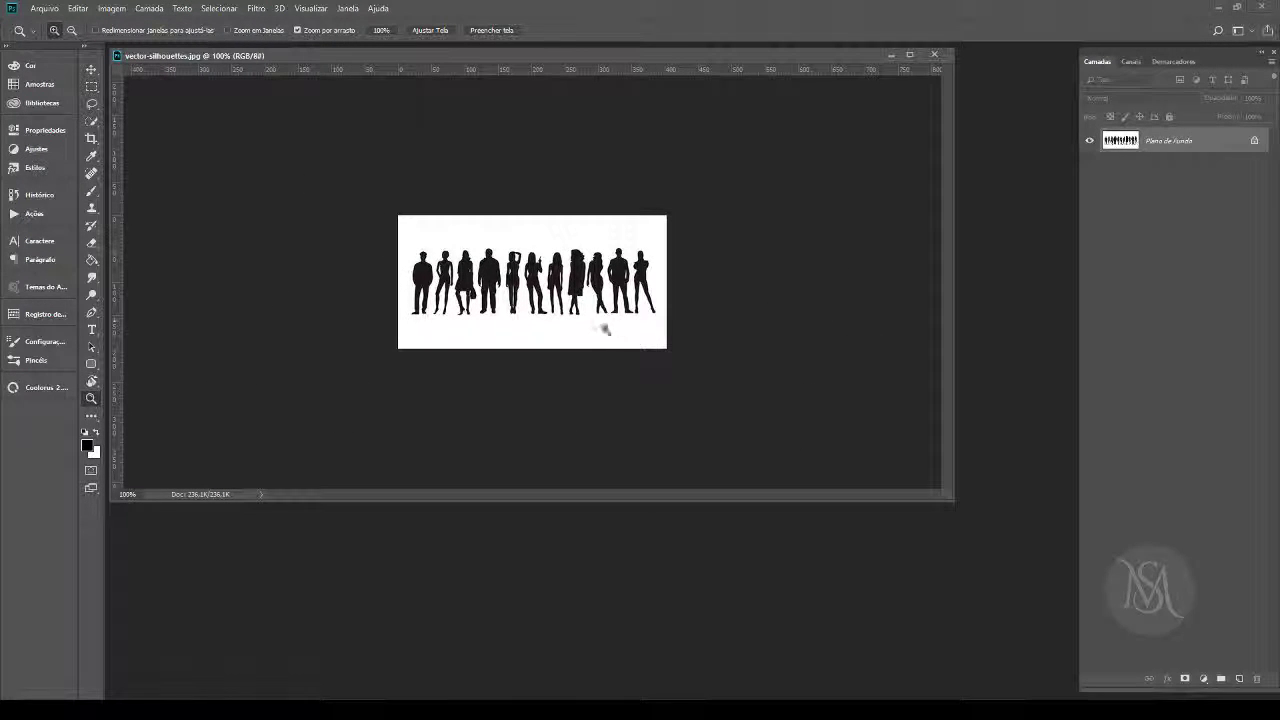
pyautogui.click(549, 306)
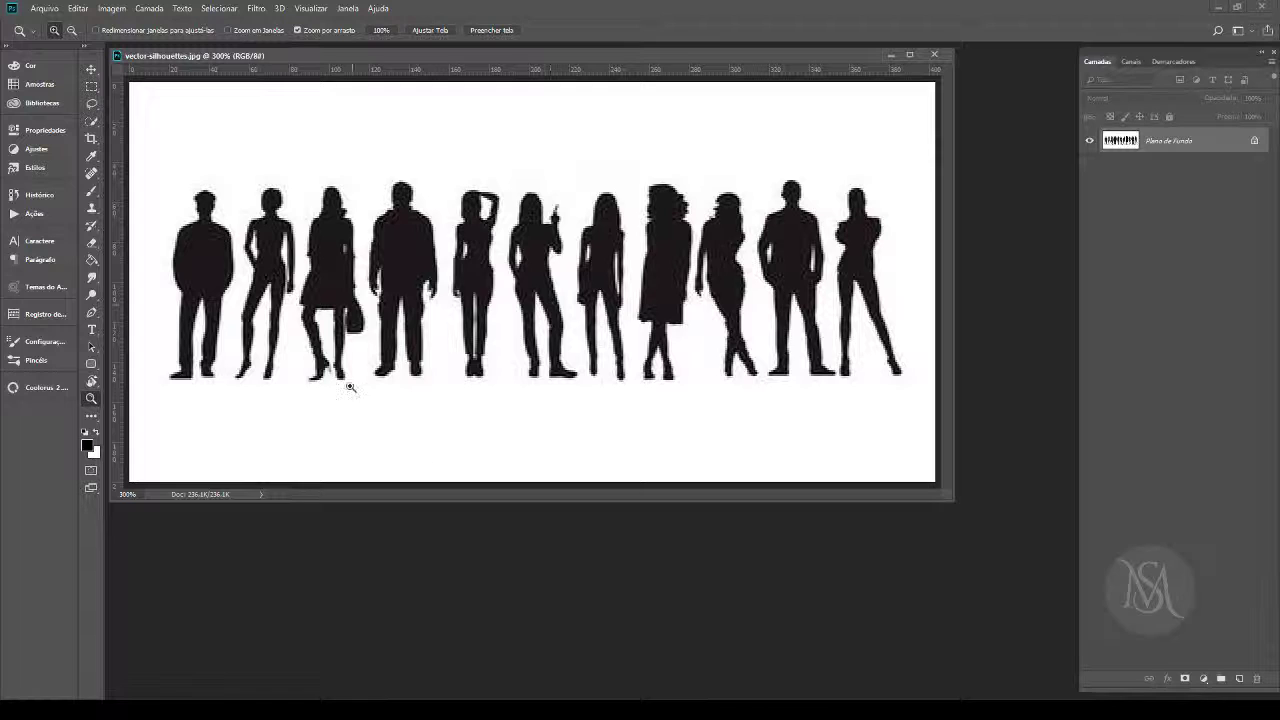
# Step: Crop the image to a rectangular selection around the rightmost woman silhouette
pyautogui.click(91, 69)
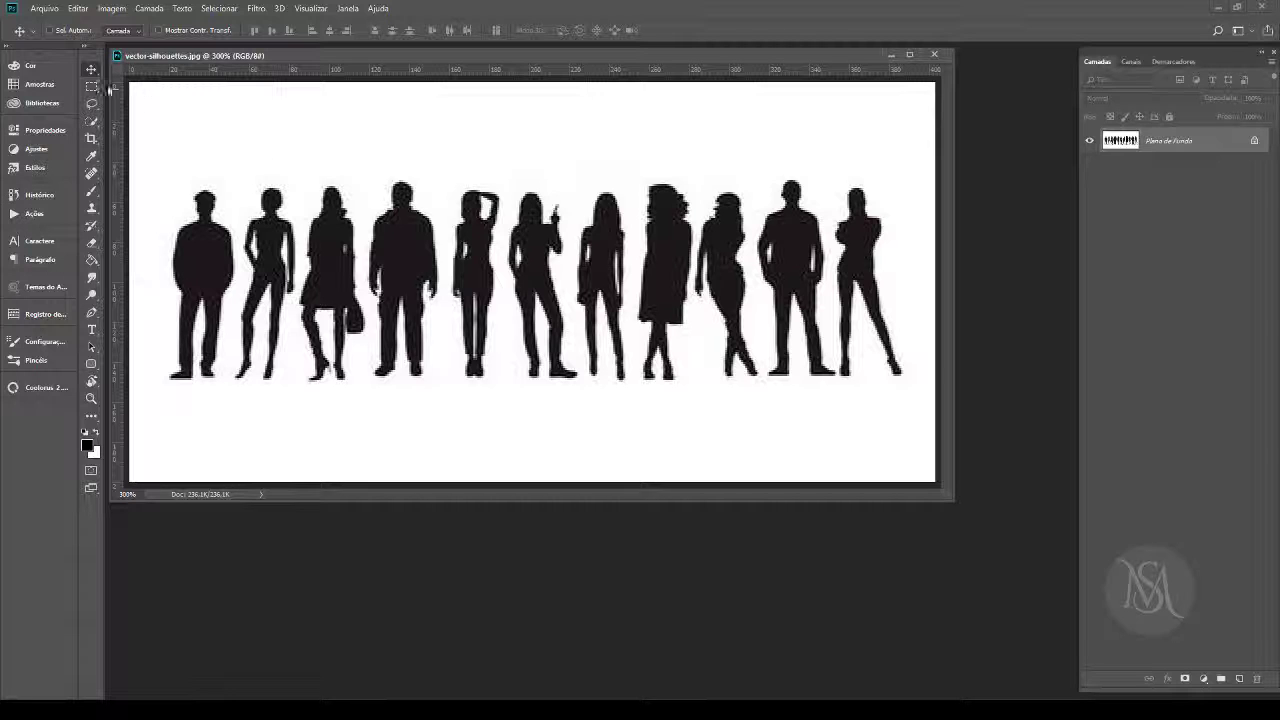
pyautogui.click(91, 86)
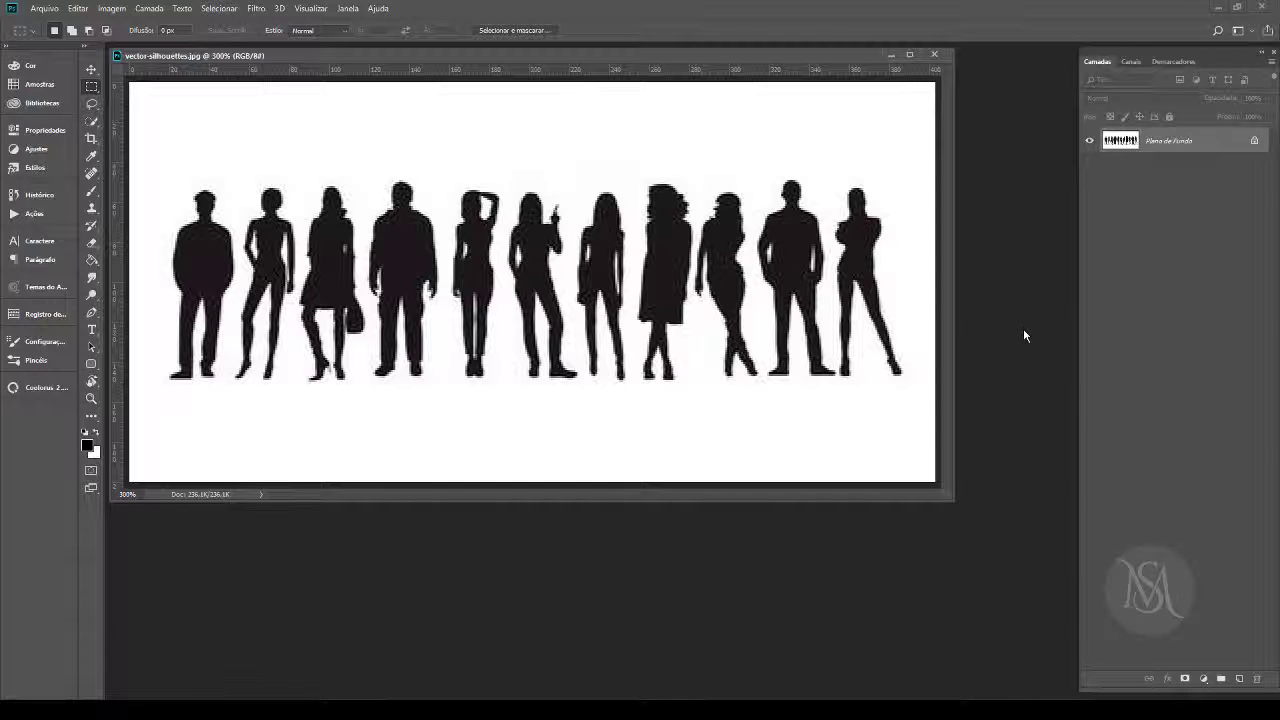
pyautogui.moveTo(925, 157); pyautogui.dragTo(813, 405)
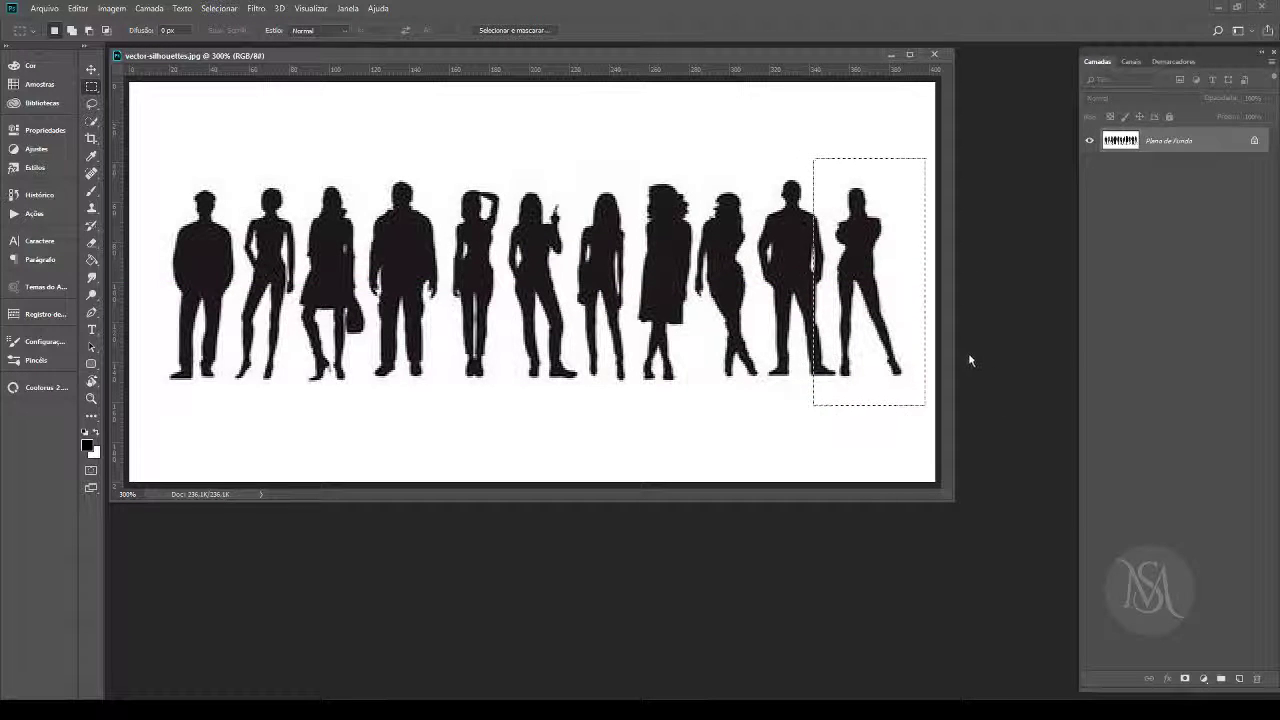
pyautogui.press('c')
pyautogui.press('Return')
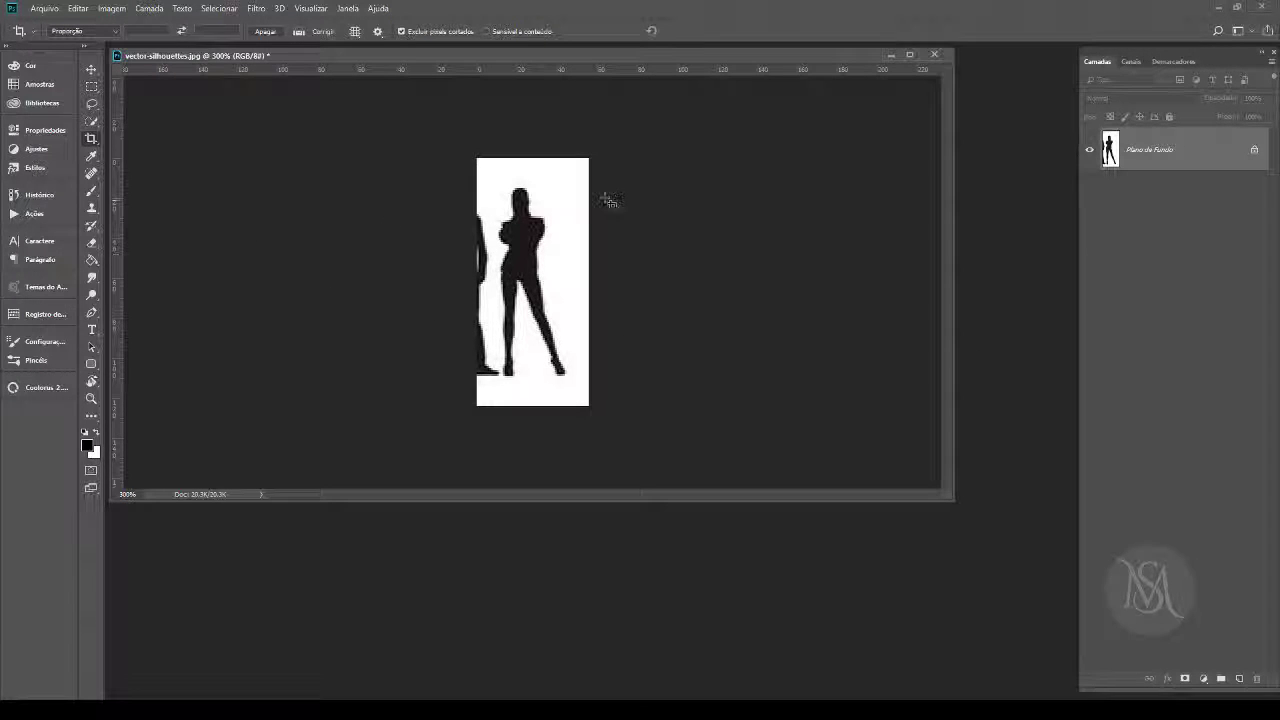
# Step: Add new layer Camada 1 and lasso-trace the woman silhouette's outline
pyautogui.click(1238, 679)
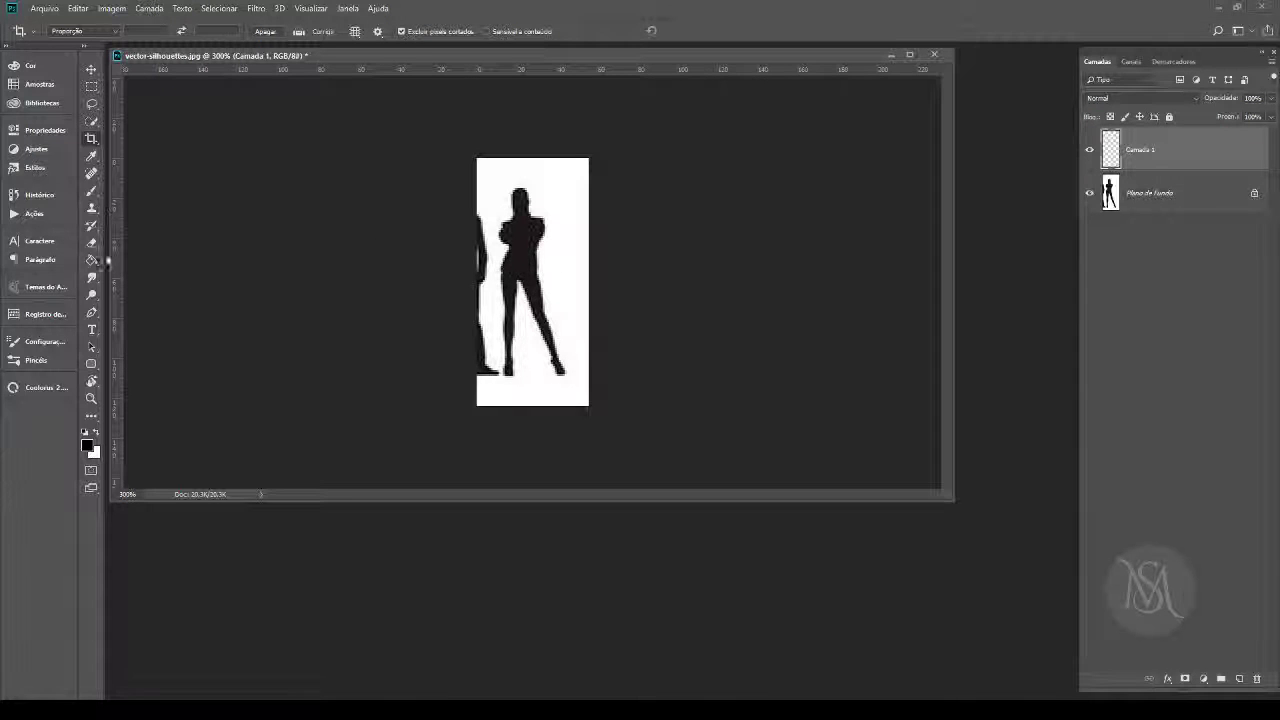
pyautogui.click(91, 103)
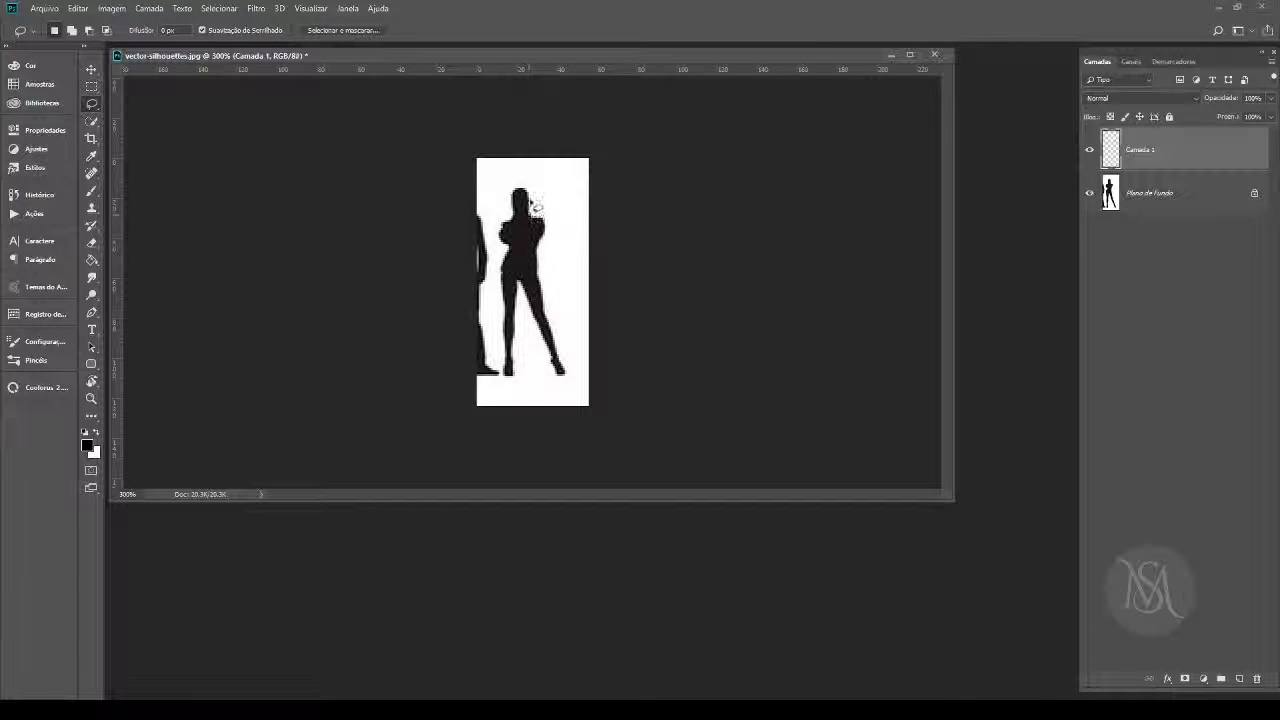
pyautogui.moveTo(518, 212); pyautogui.dragTo(506, 280)
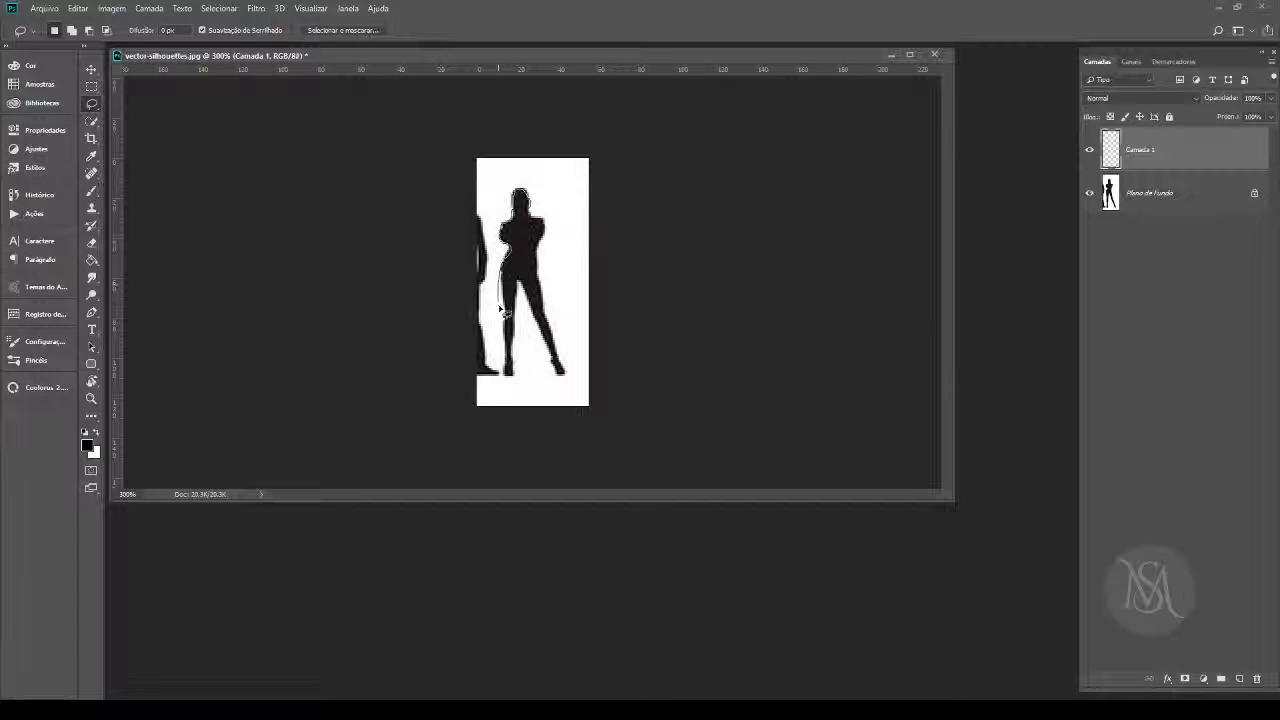
pyautogui.moveTo(508, 338); pyautogui.dragTo(512, 368)
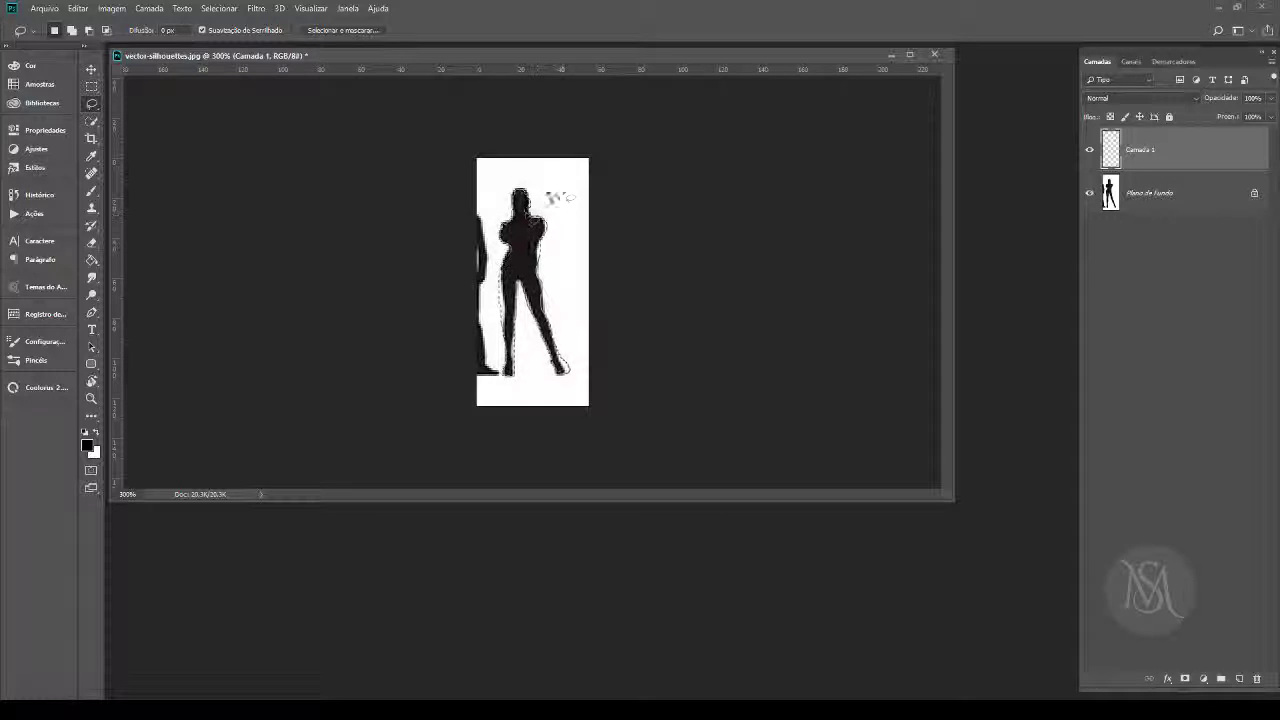
pyautogui.moveTo(543, 226); pyautogui.dragTo(557, 205)
pyautogui.click(1090, 193)
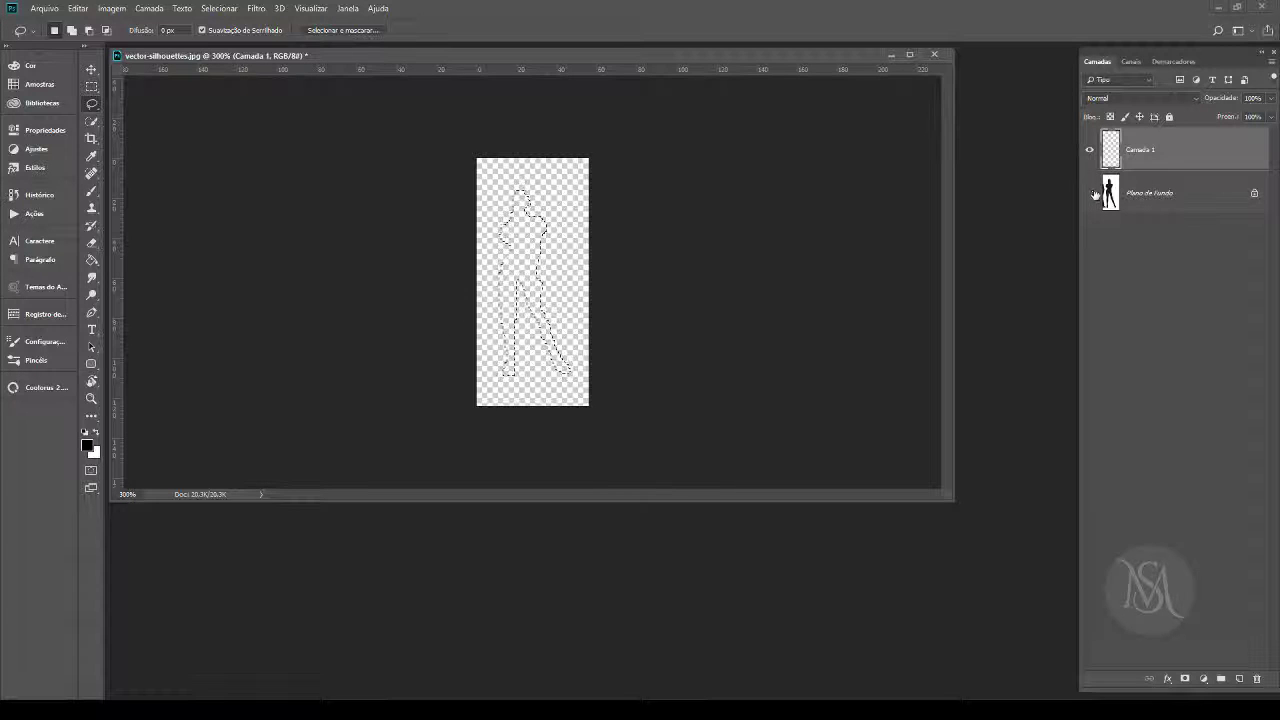
pyautogui.click(91, 190)
# Step: Paint the silhouette selection solid black with a 300 px brush, background hidden
pyautogui.click(1090, 193)
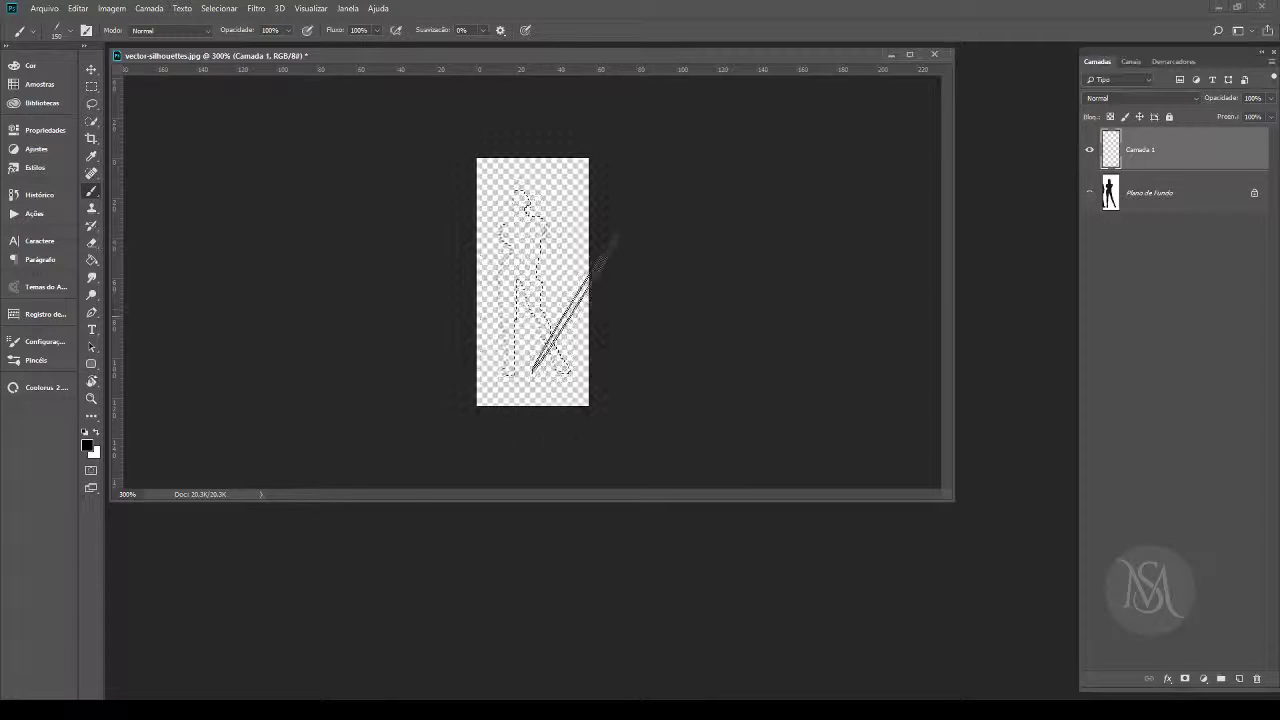
pyautogui.moveTo(520, 195); pyautogui.dragTo(550, 345)
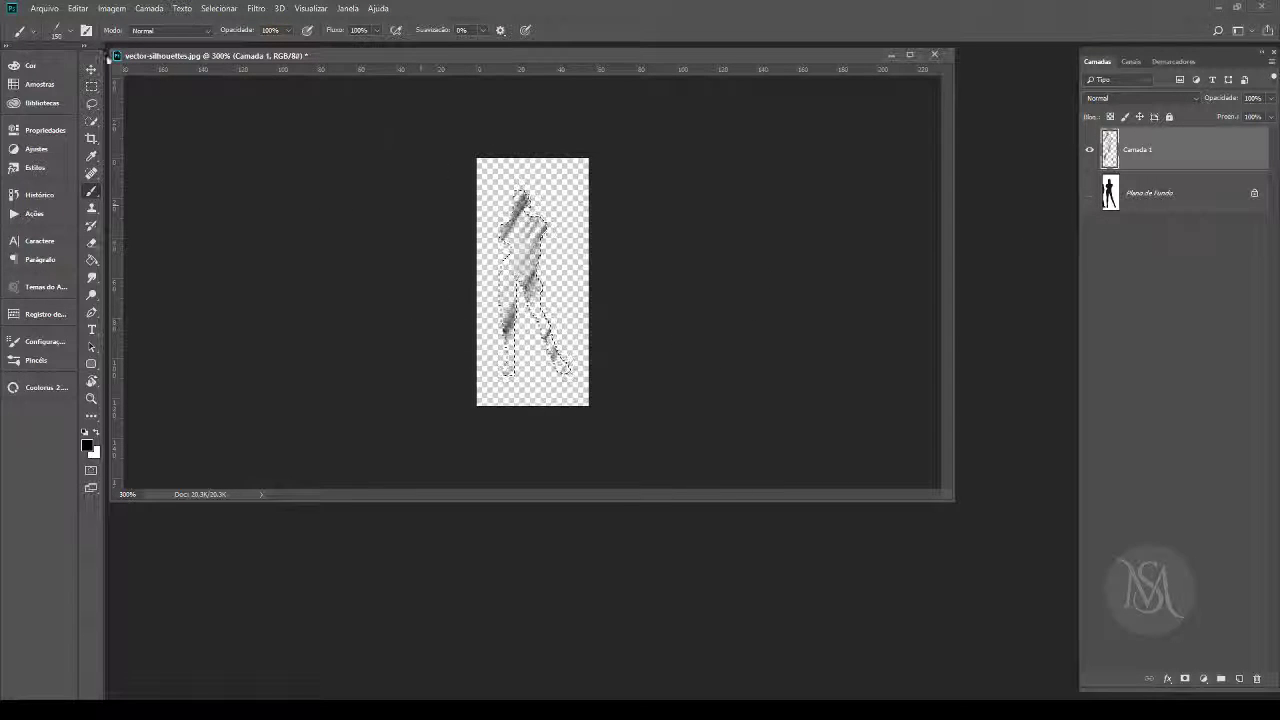
pyautogui.click(70, 32)
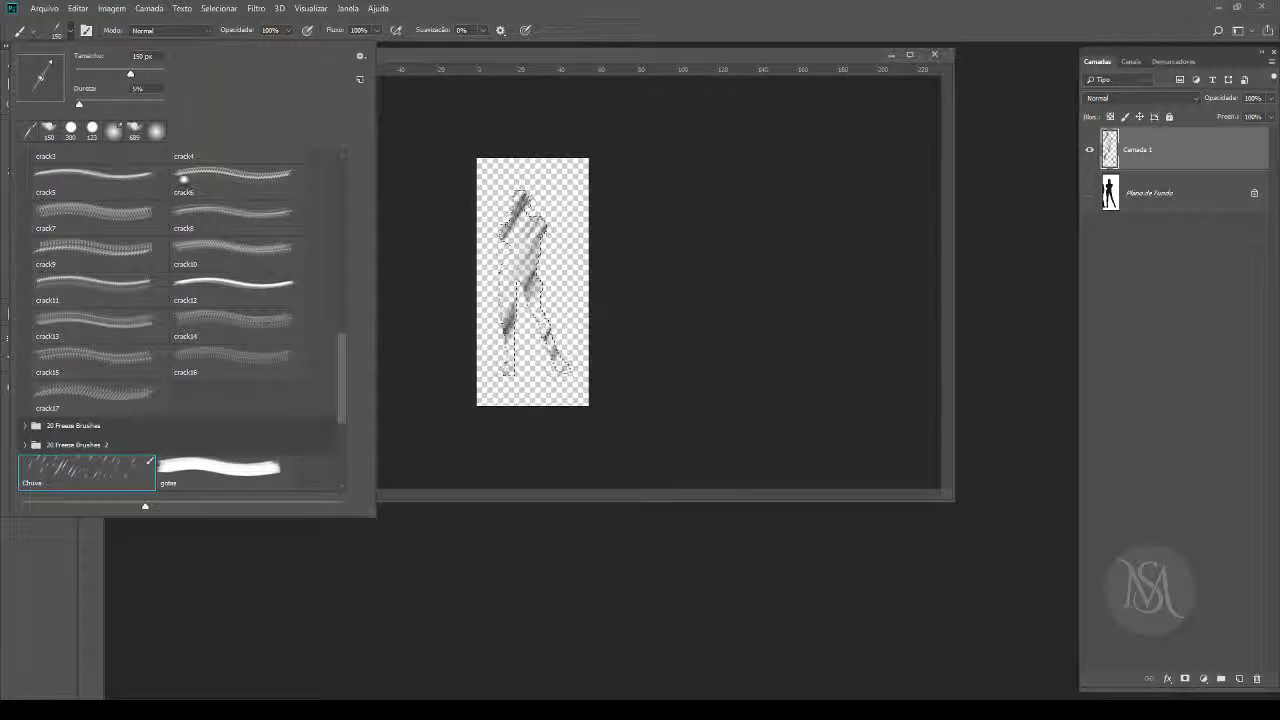
pyautogui.click(70, 129)
pyautogui.click(501, 50)
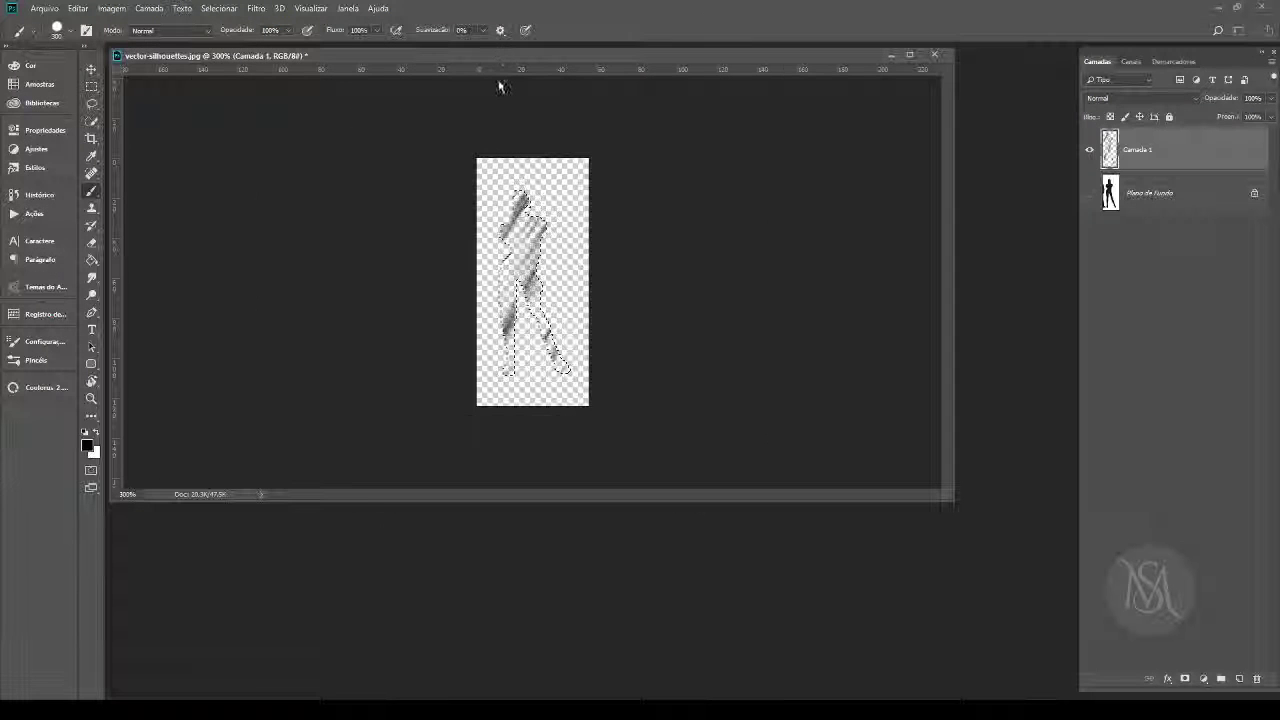
pyautogui.click(500, 80)
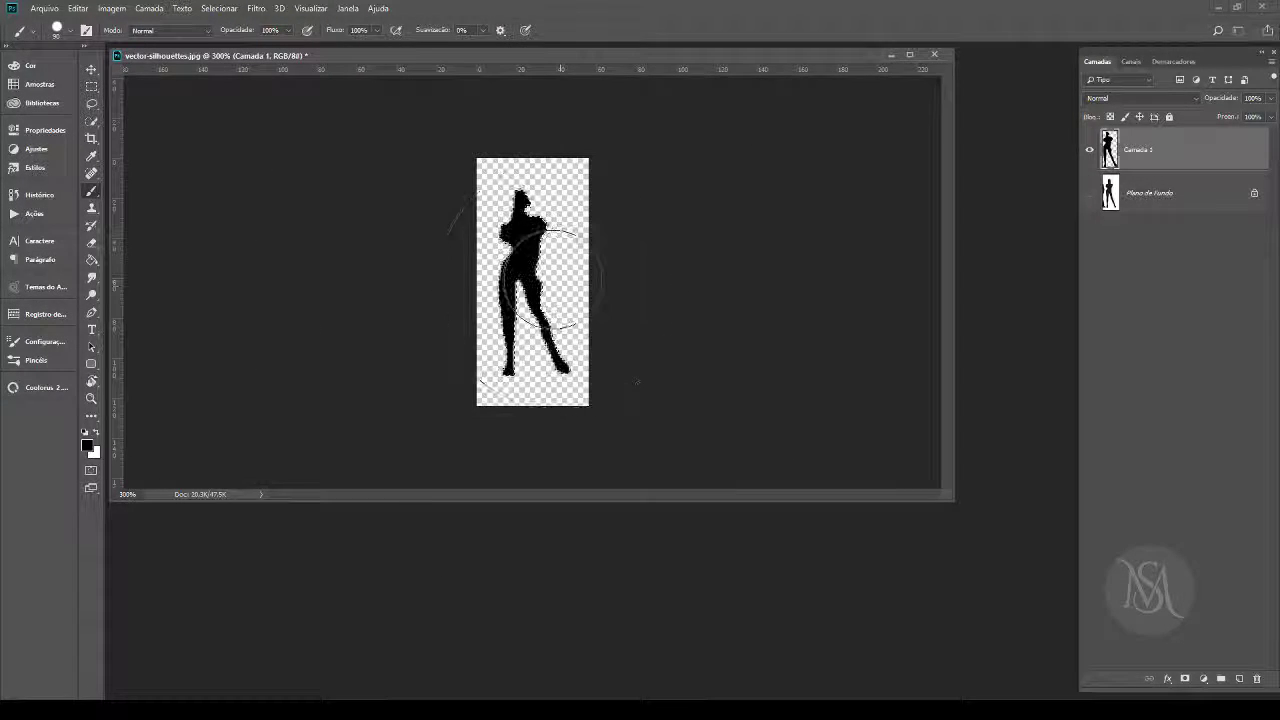
# Step: Shrink the brush and zoom the view to 300% on the silhouette
pyautogui.press('[')
pyautogui.press('[')
pyautogui.press('[')
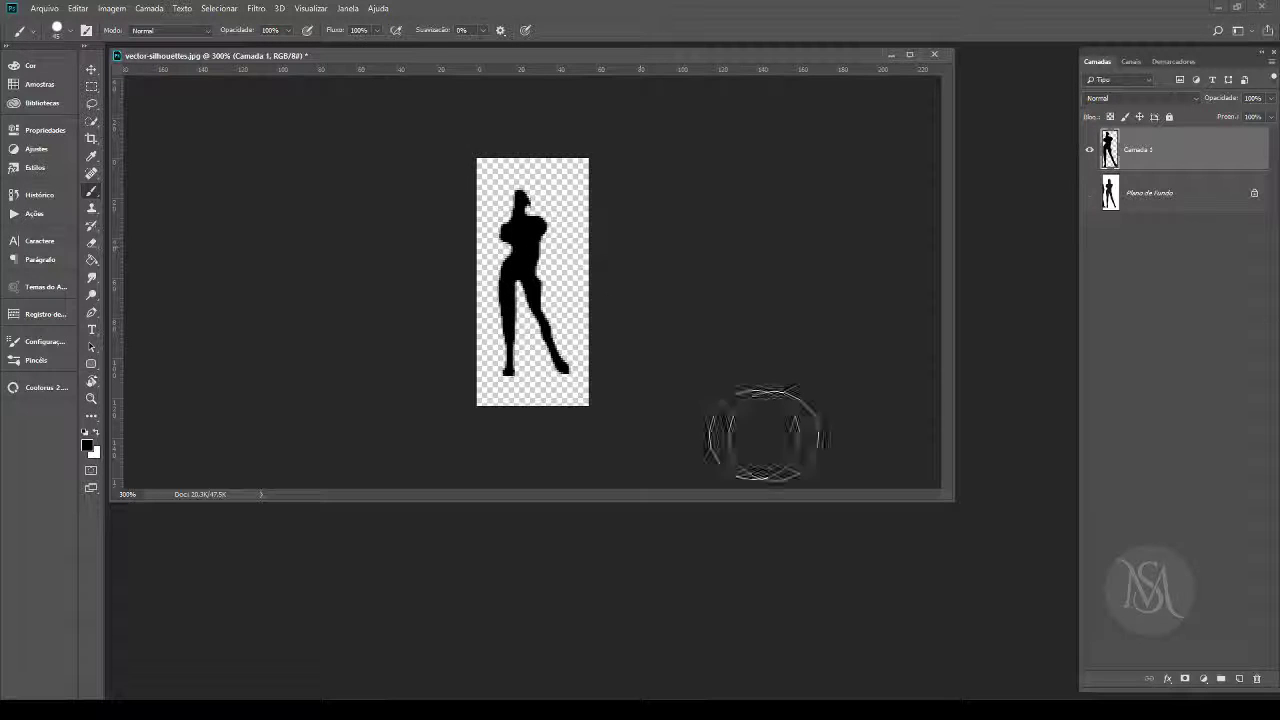
pyautogui.doubleClick(91, 398)
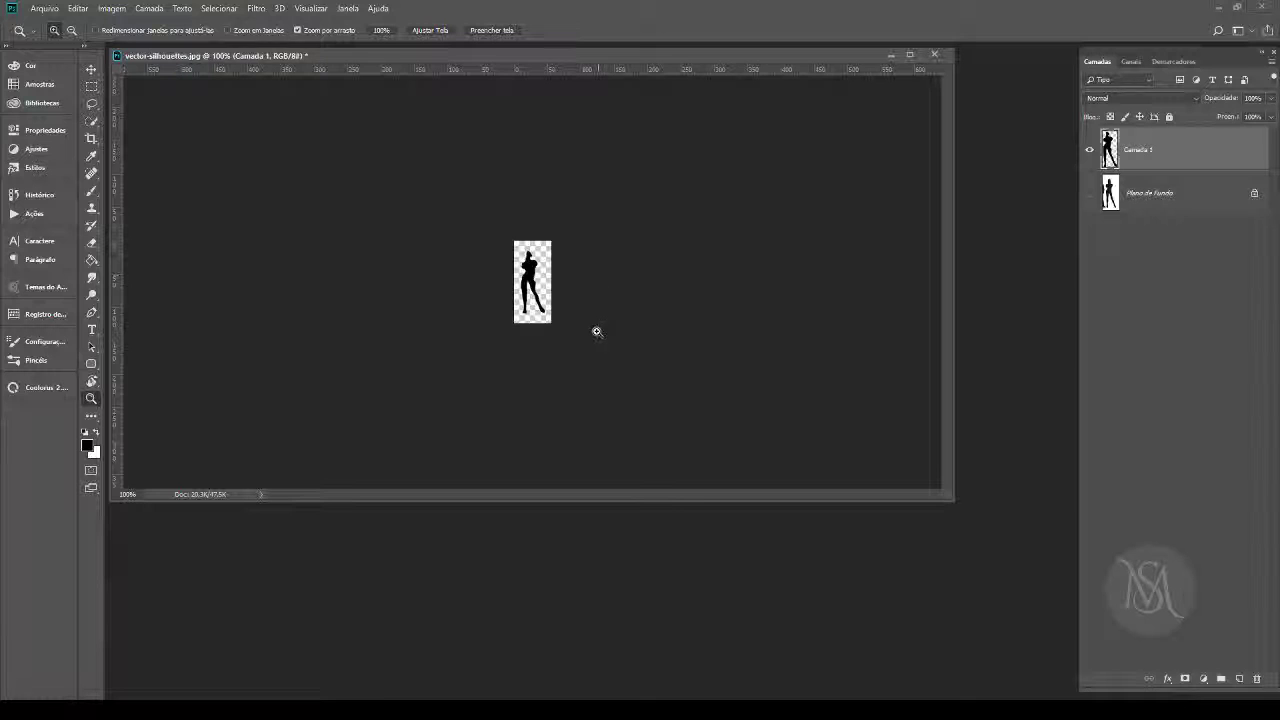
pyautogui.click(533, 281)
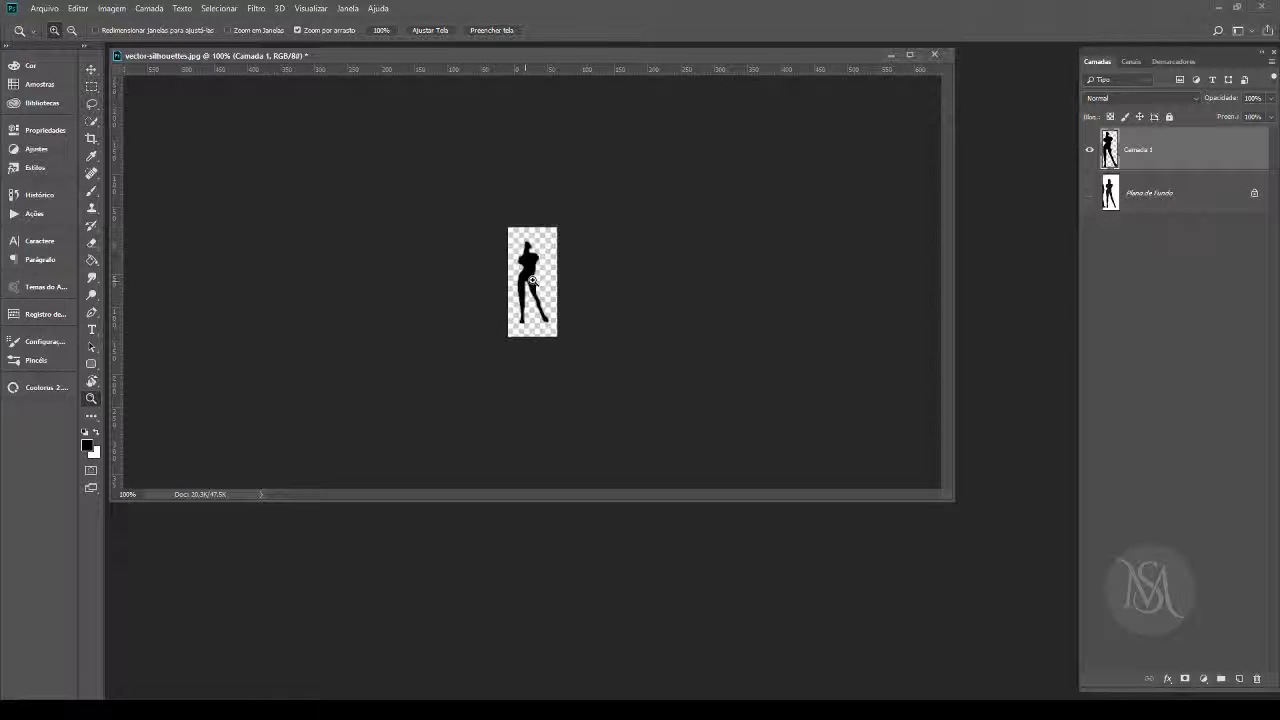
pyautogui.click(91, 192)
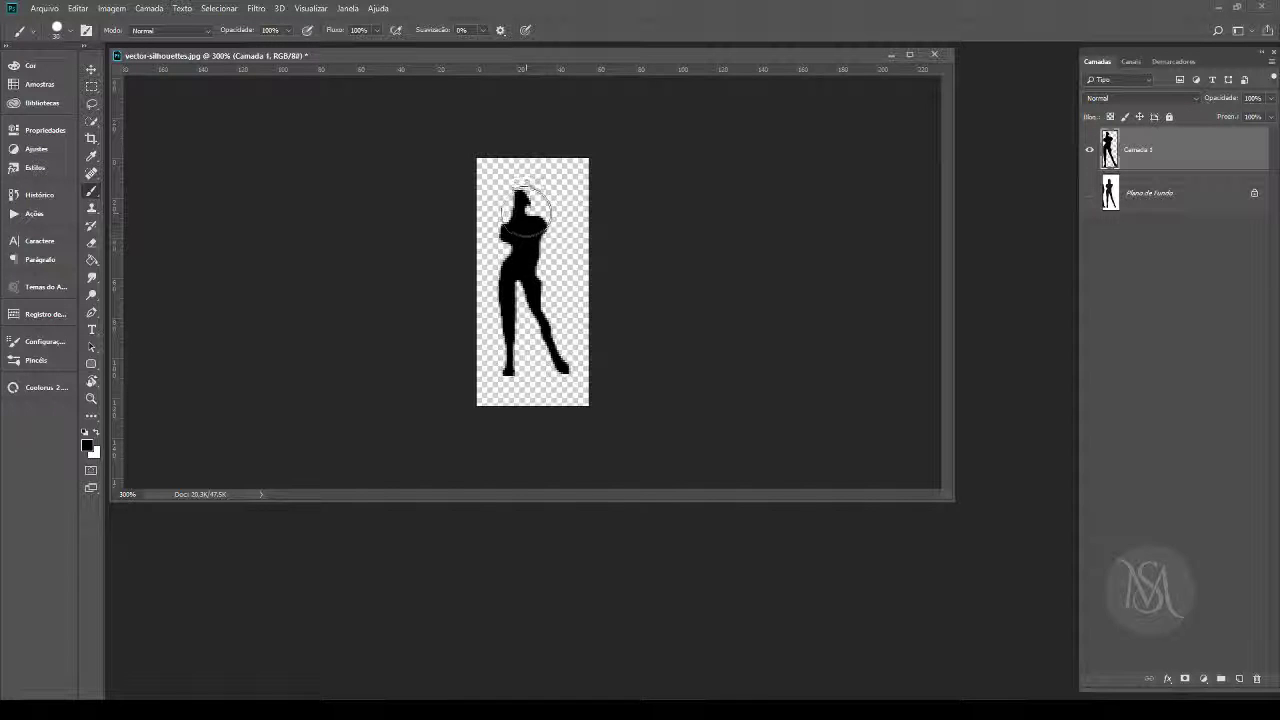
# Step: Shrink the brush to a small 3 px tip and show the Brush Settings panel
pyautogui.press('[')
pyautogui.press('[')
pyautogui.press('[')
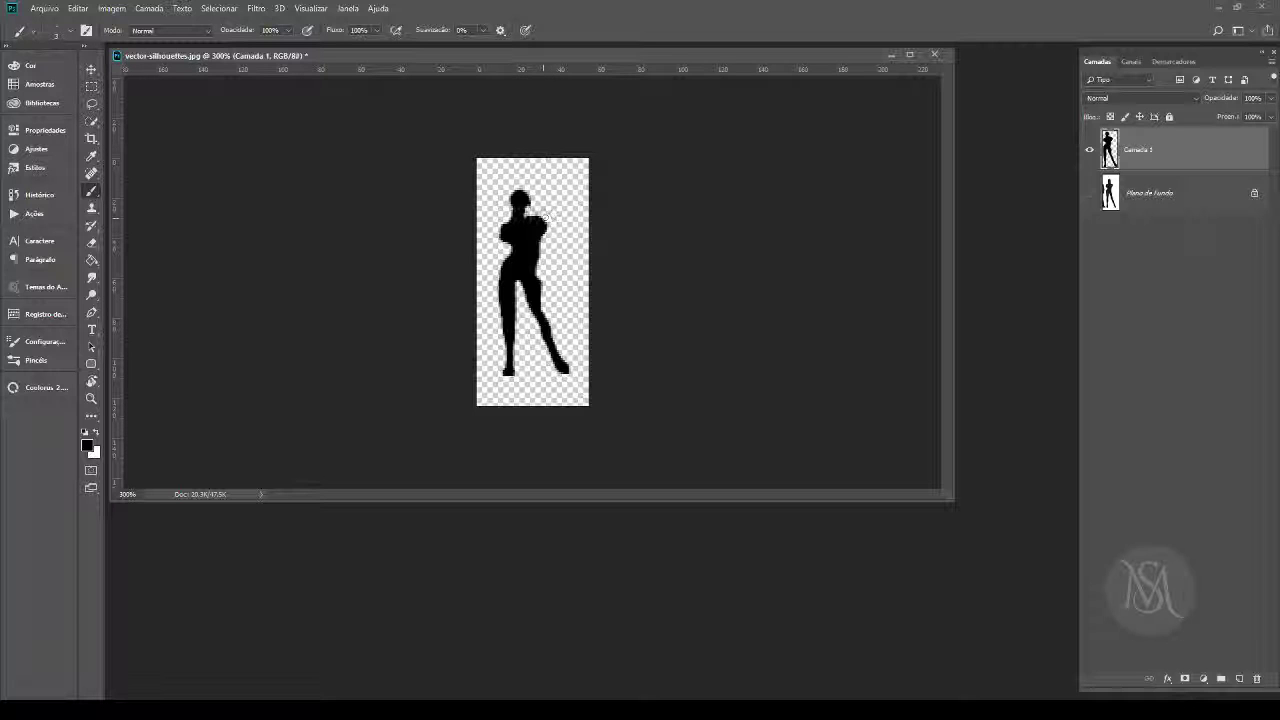
pyautogui.press('F5')
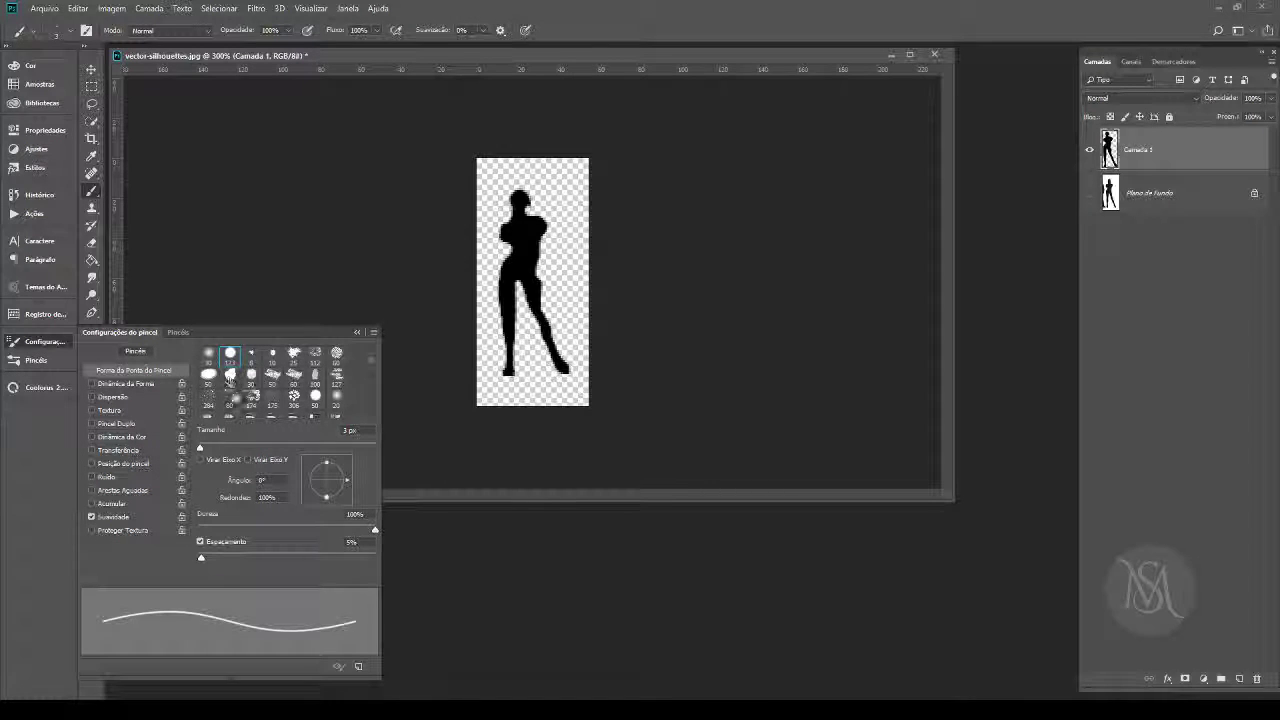
# Step: Set a 123 px tip to 14% roundness, about 35° angle, 33% hardness, then shrink it
pyautogui.click(234, 362)
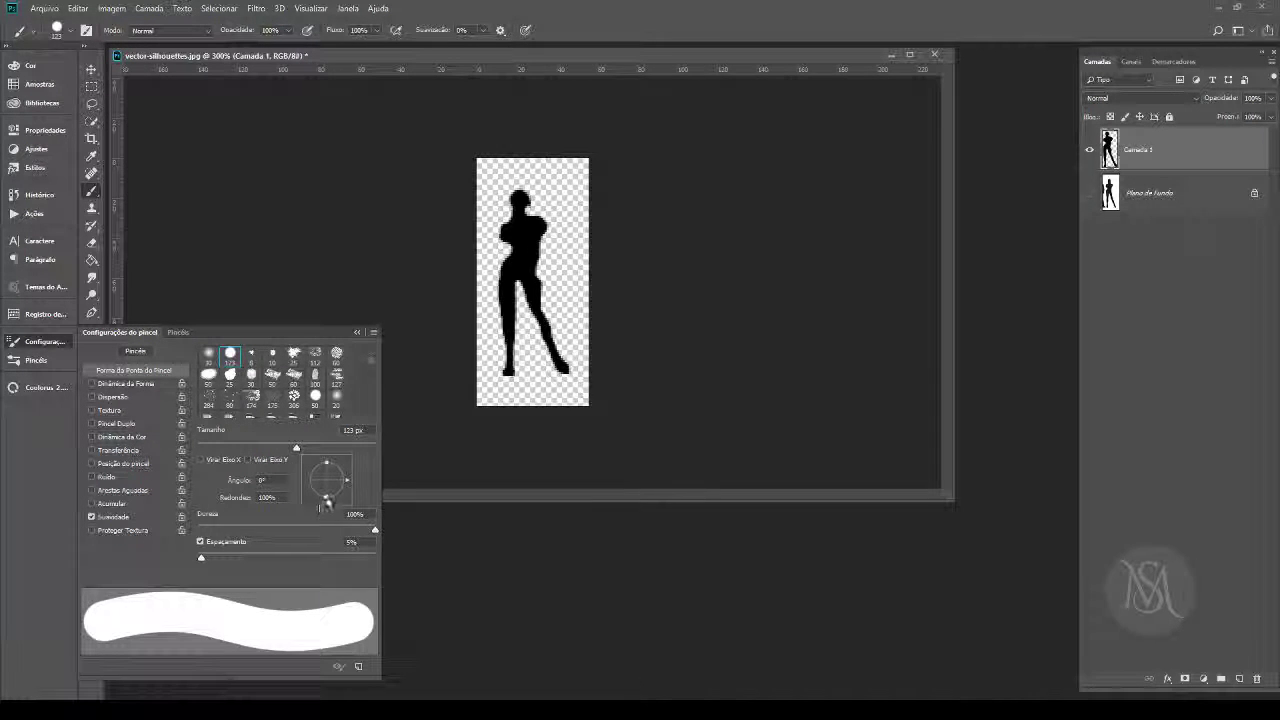
pyautogui.moveTo(326, 500); pyautogui.dragTo(344, 468)
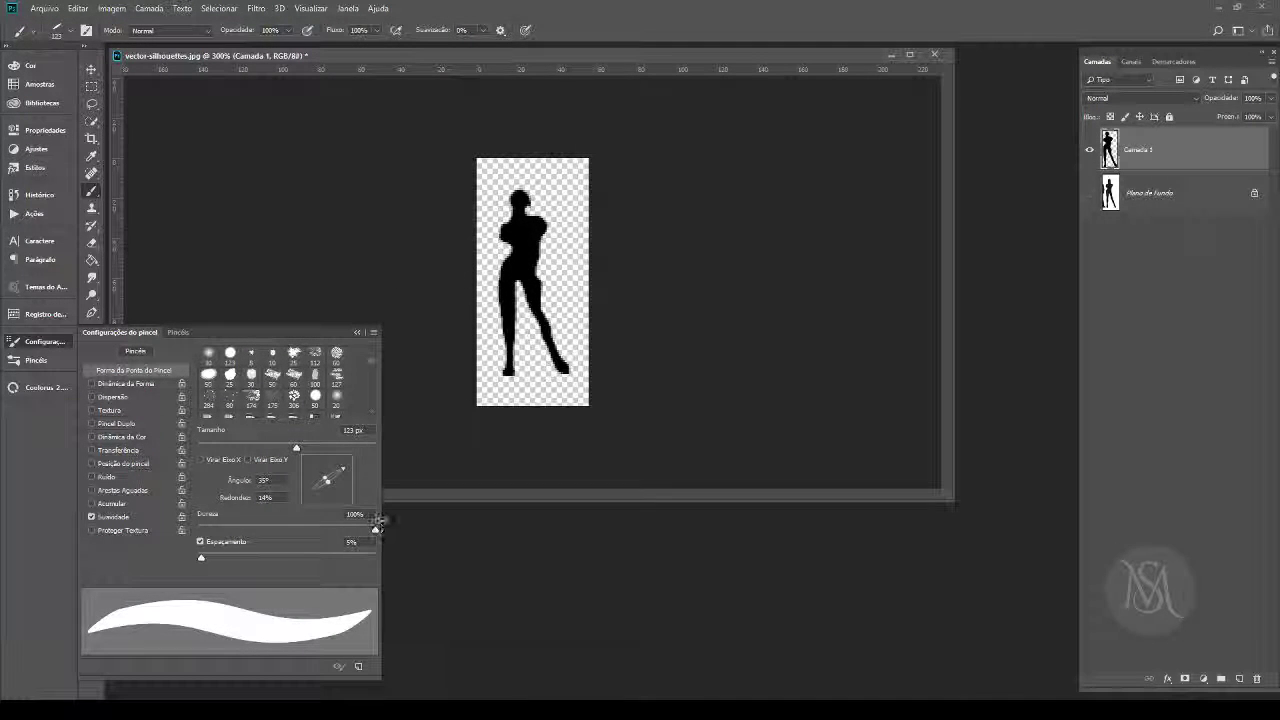
pyautogui.moveTo(376, 528); pyautogui.dragTo(256, 529)
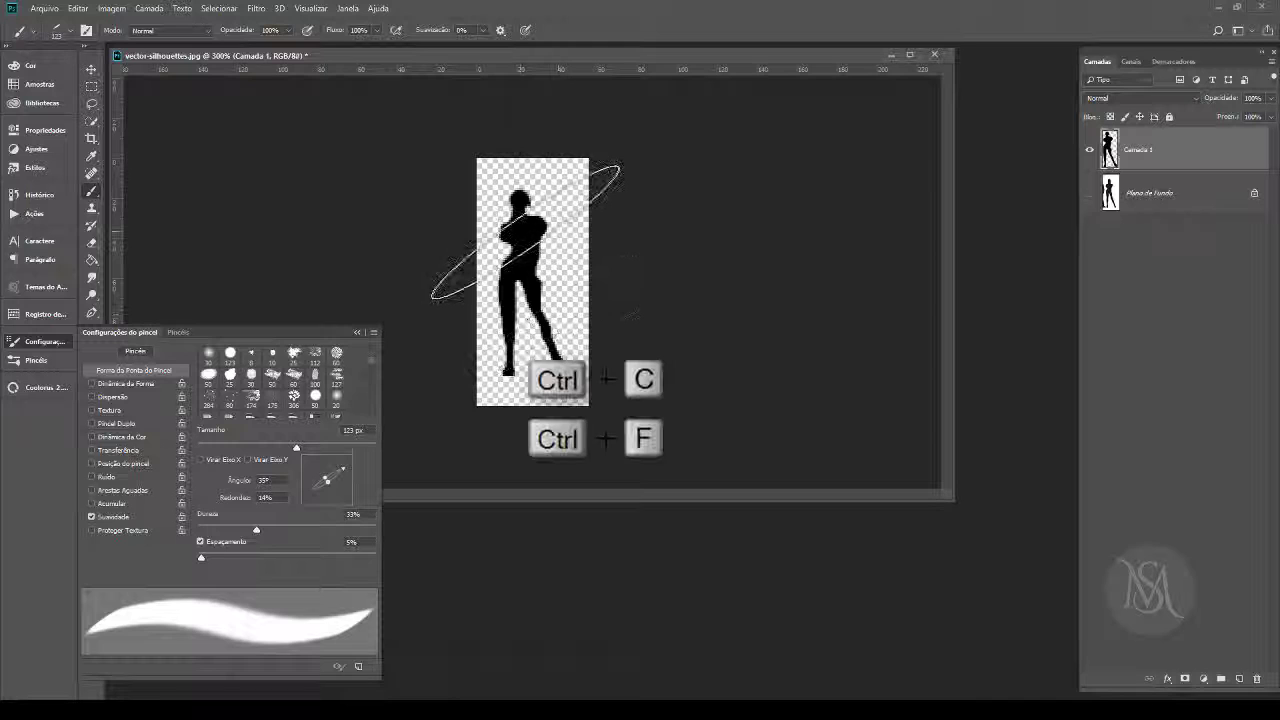
pyautogui.press('[')
pyautogui.press('[')
pyautogui.press('[')
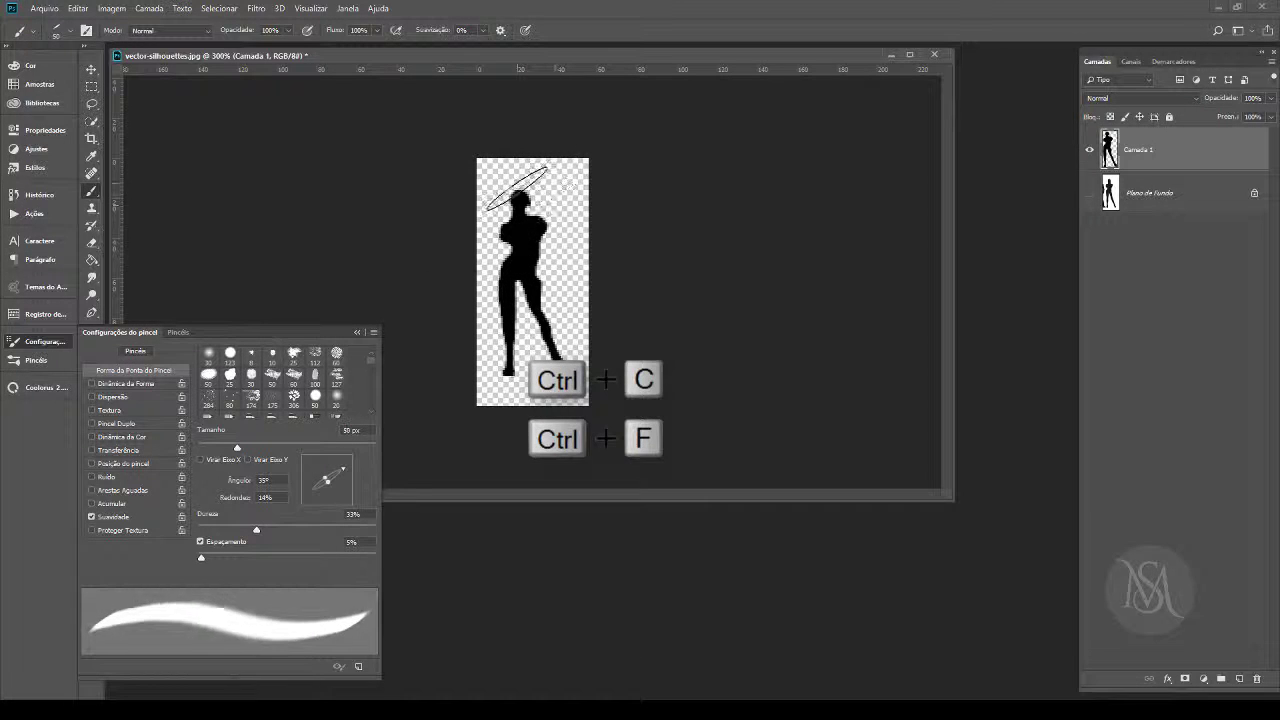
pyautogui.press('[')
pyautogui.press('[')
pyautogui.press('[')
pyautogui.press('[')
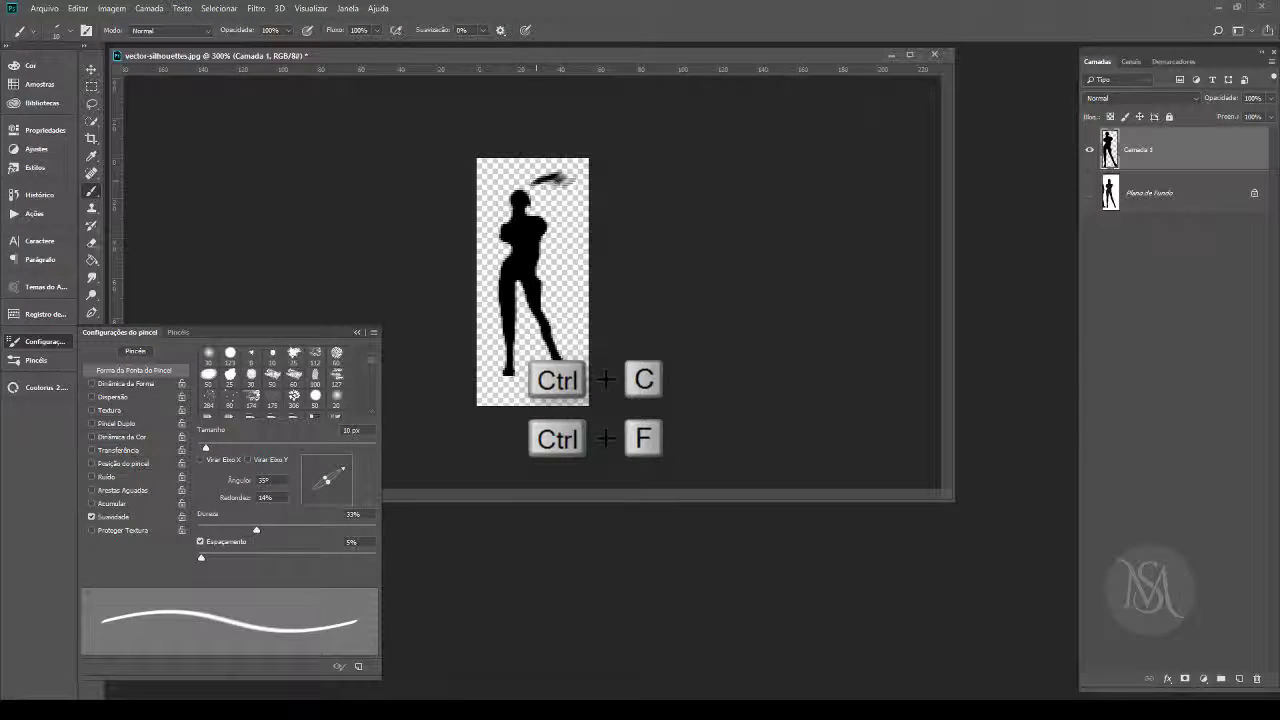
# Step: Undo the stray stroke and paint thin black hair strands flowing right from the head
pyautogui.hotkey('ctrl', 'z')
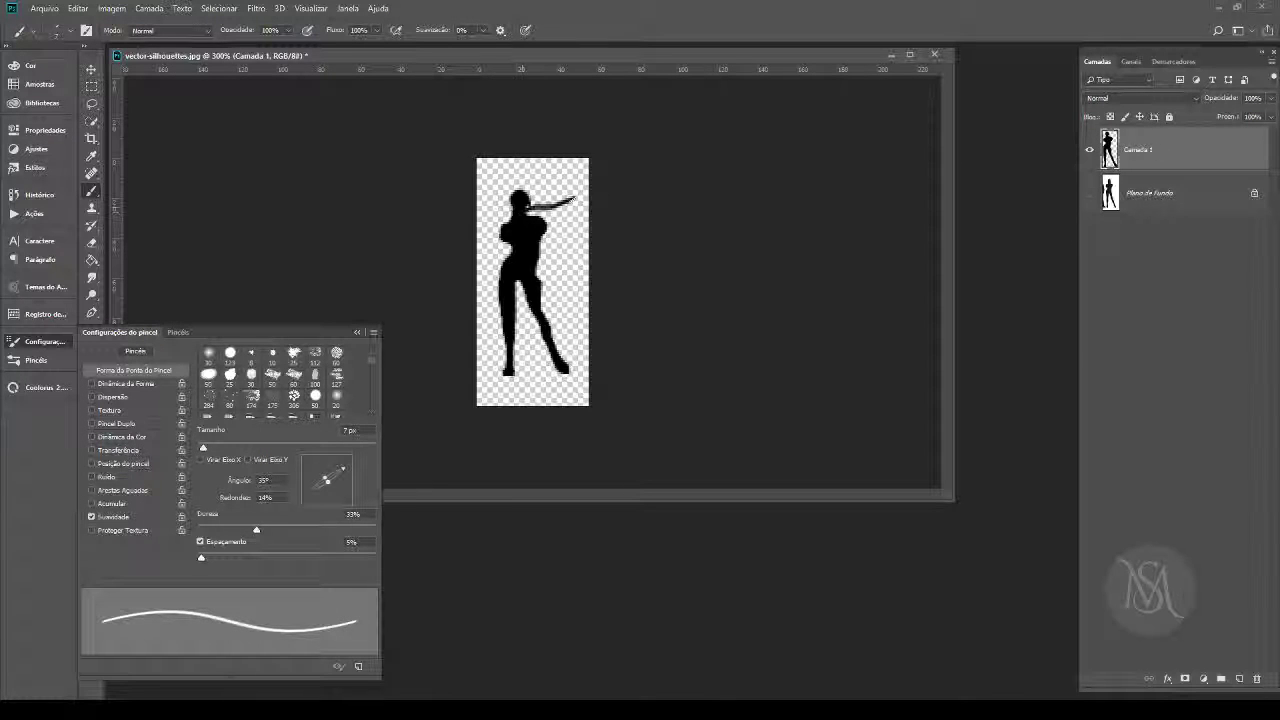
pyautogui.moveTo(572, 199)
pyautogui.mouseDown()
pyautogui.moveTo(586, 193)
pyautogui.moveTo(576, 206)
pyautogui.mouseUp()
pyautogui.moveTo(530, 212); pyautogui.dragTo(578, 220)
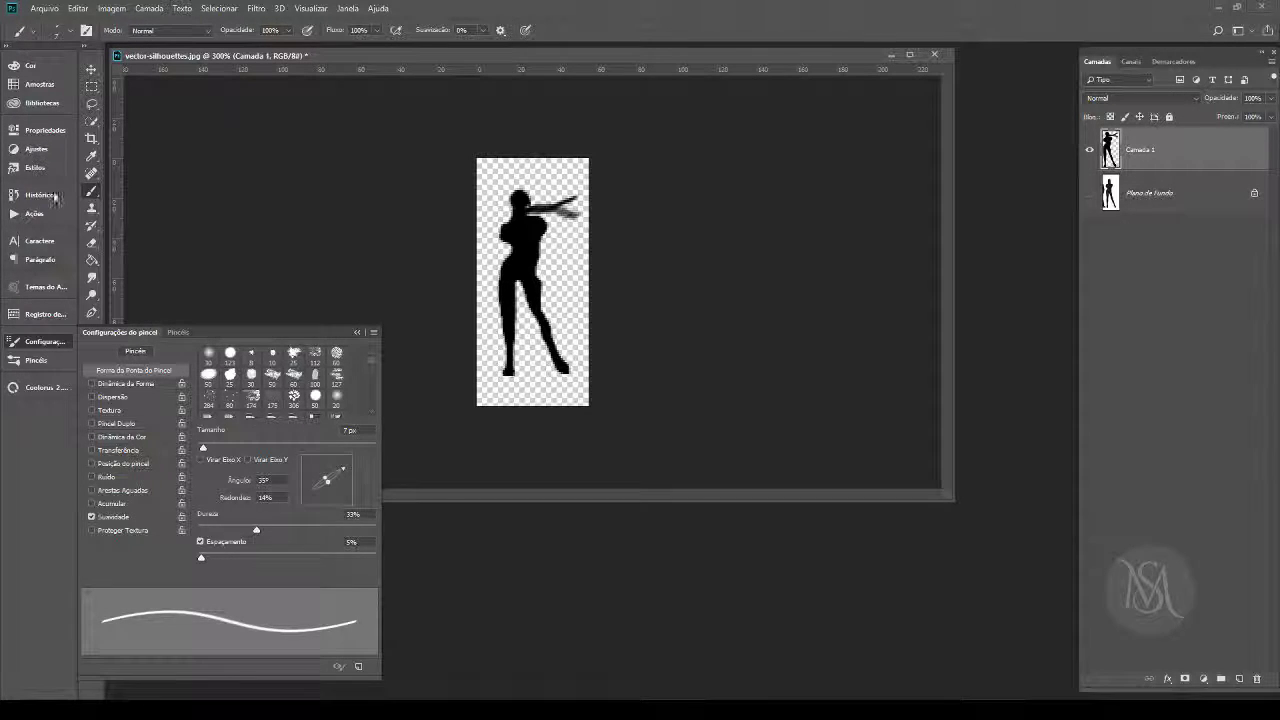
# Step: Zoom out to 100%, show the Plano de Fundo layer and fill it solid white
pyautogui.press('v')
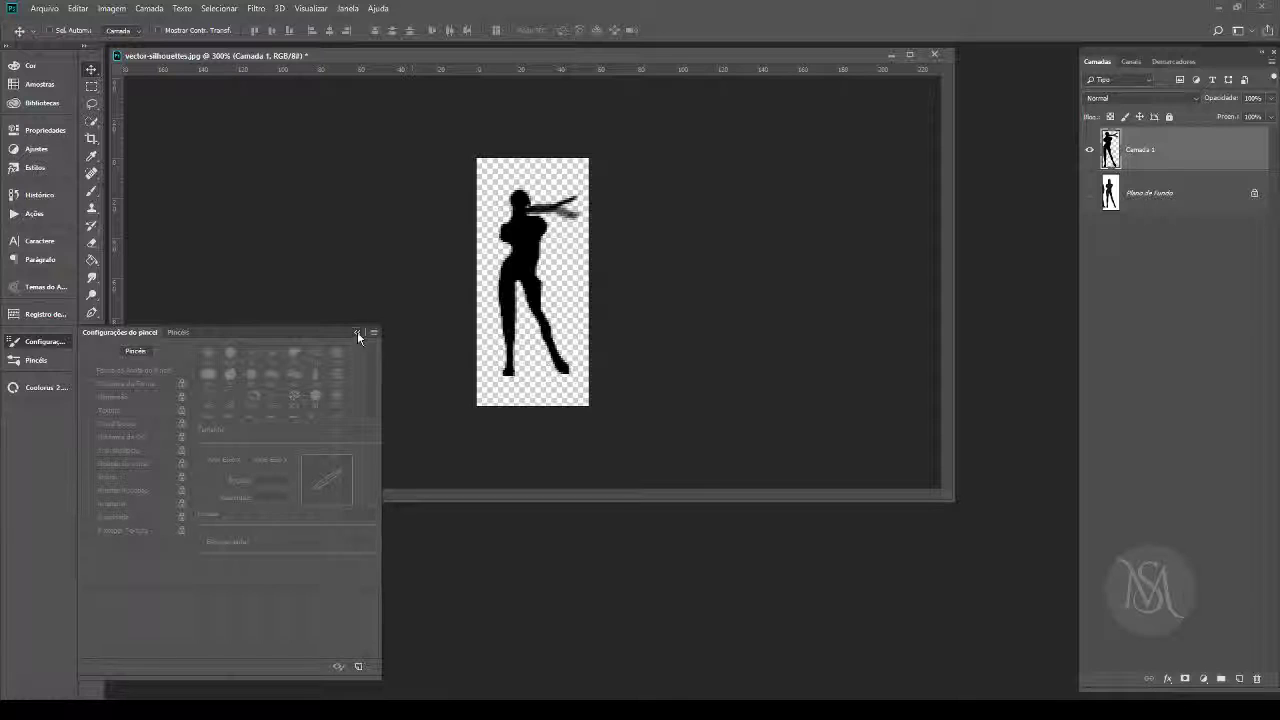
pyautogui.click(357, 332)
pyautogui.doubleClick(91, 398)
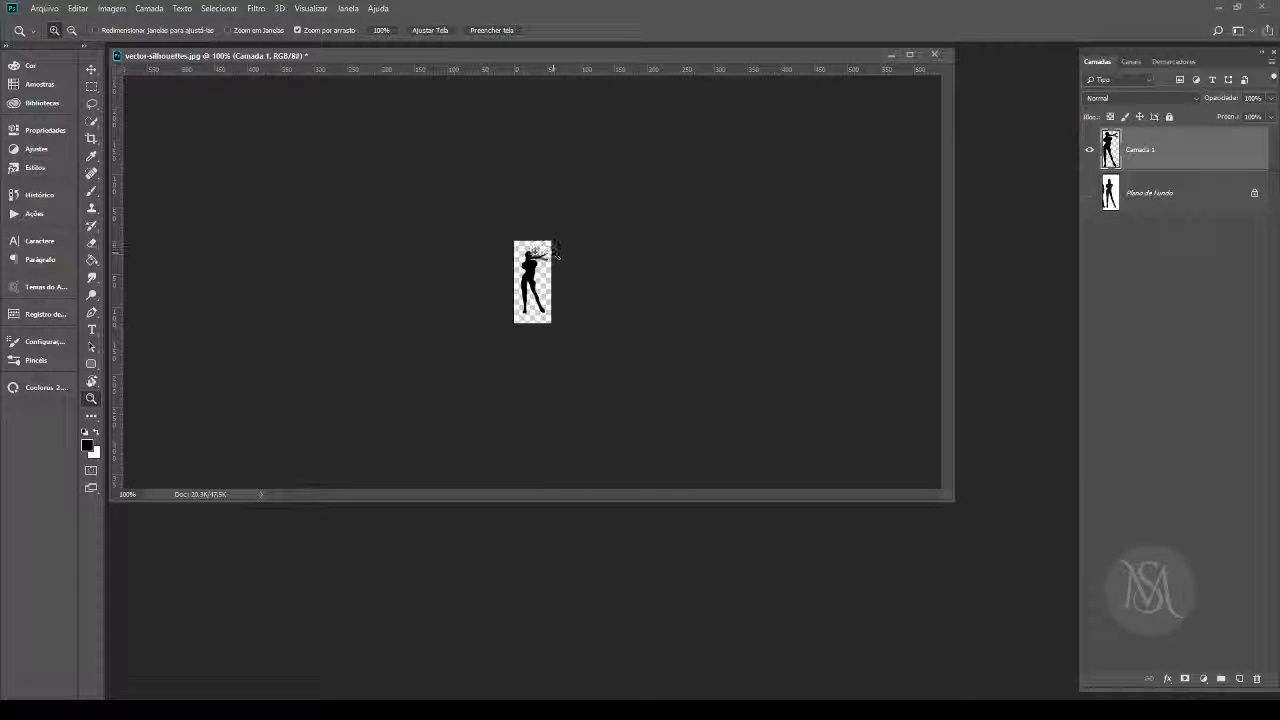
pyautogui.click(92, 70)
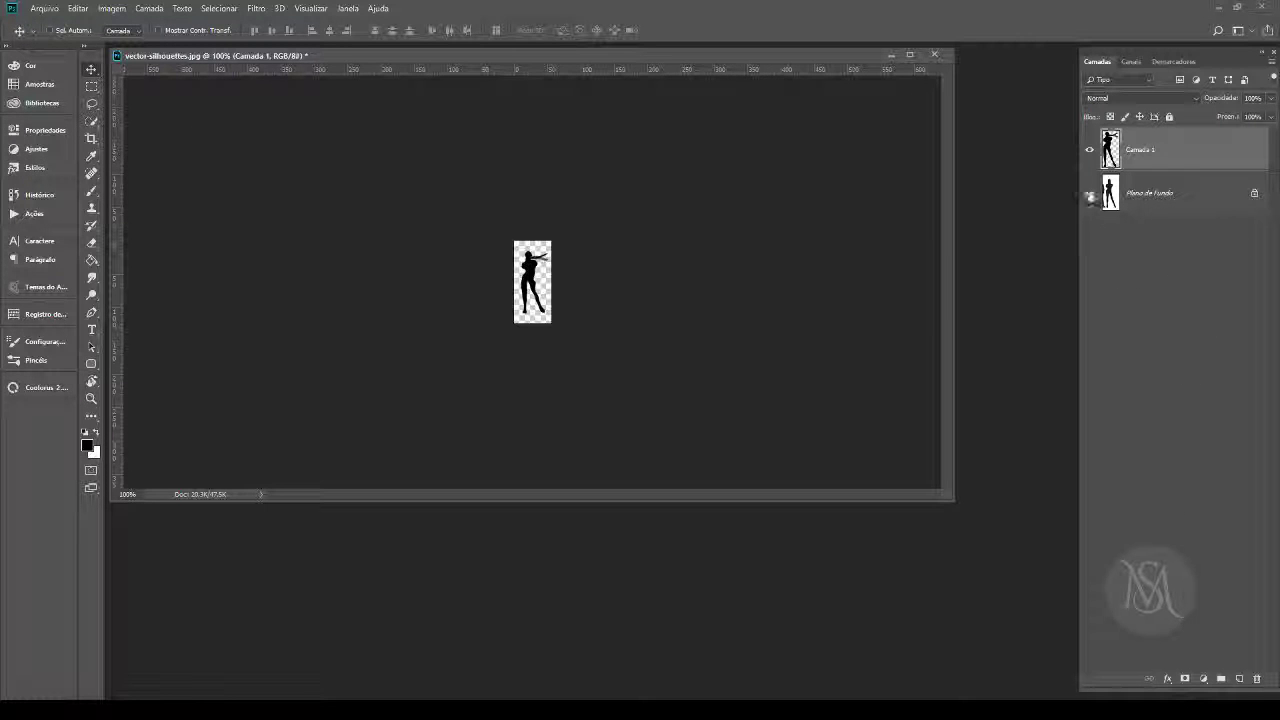
pyautogui.click(1090, 194)
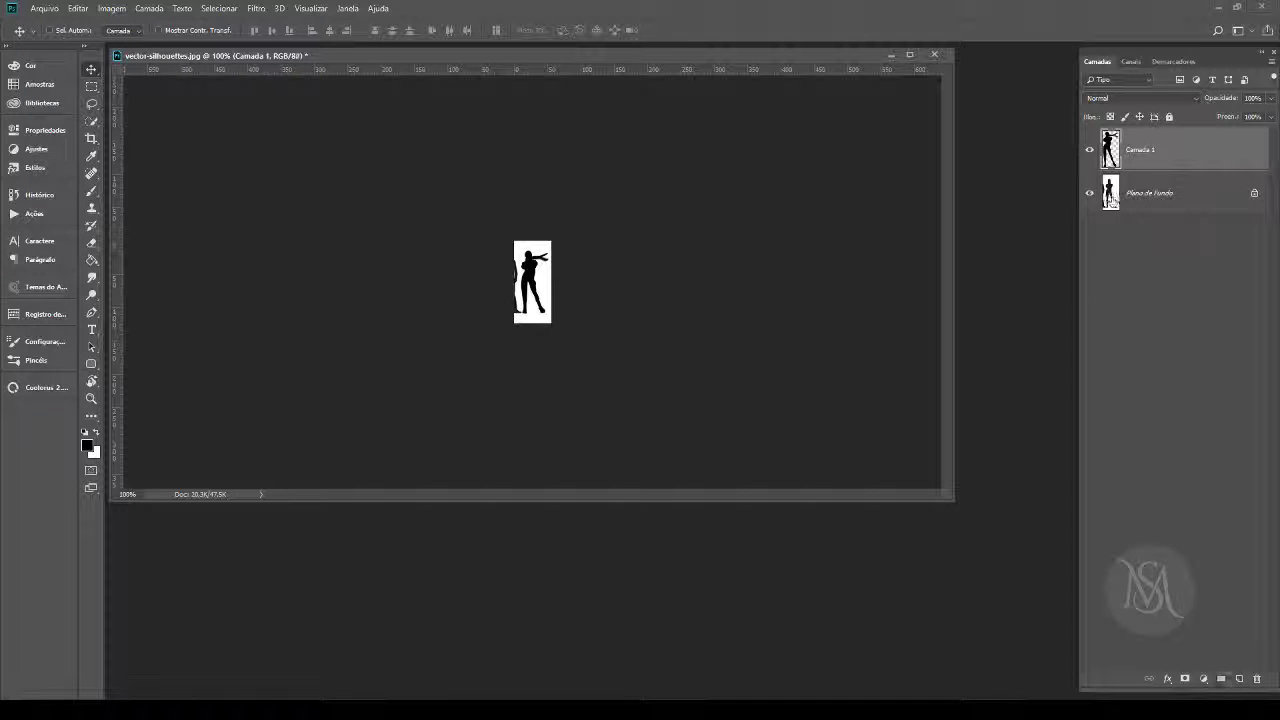
pyautogui.click(1110, 196)
pyautogui.click(92, 191)
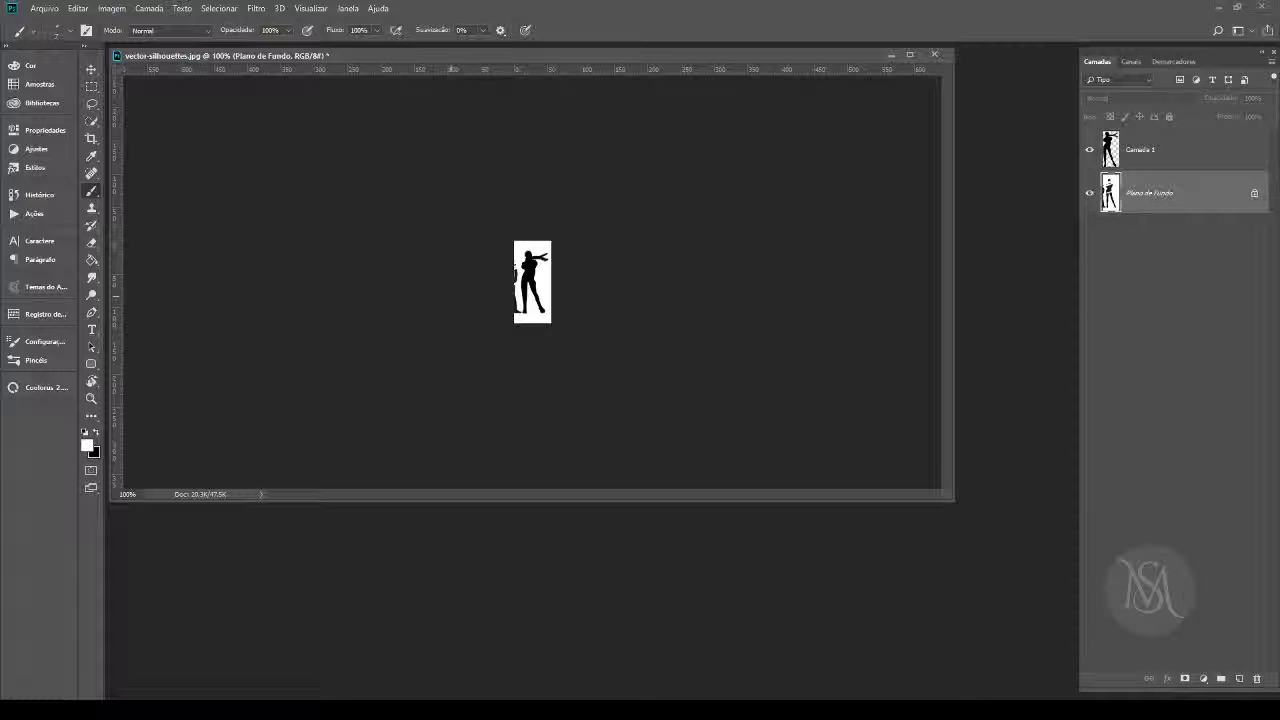
pyautogui.click(535, 288)
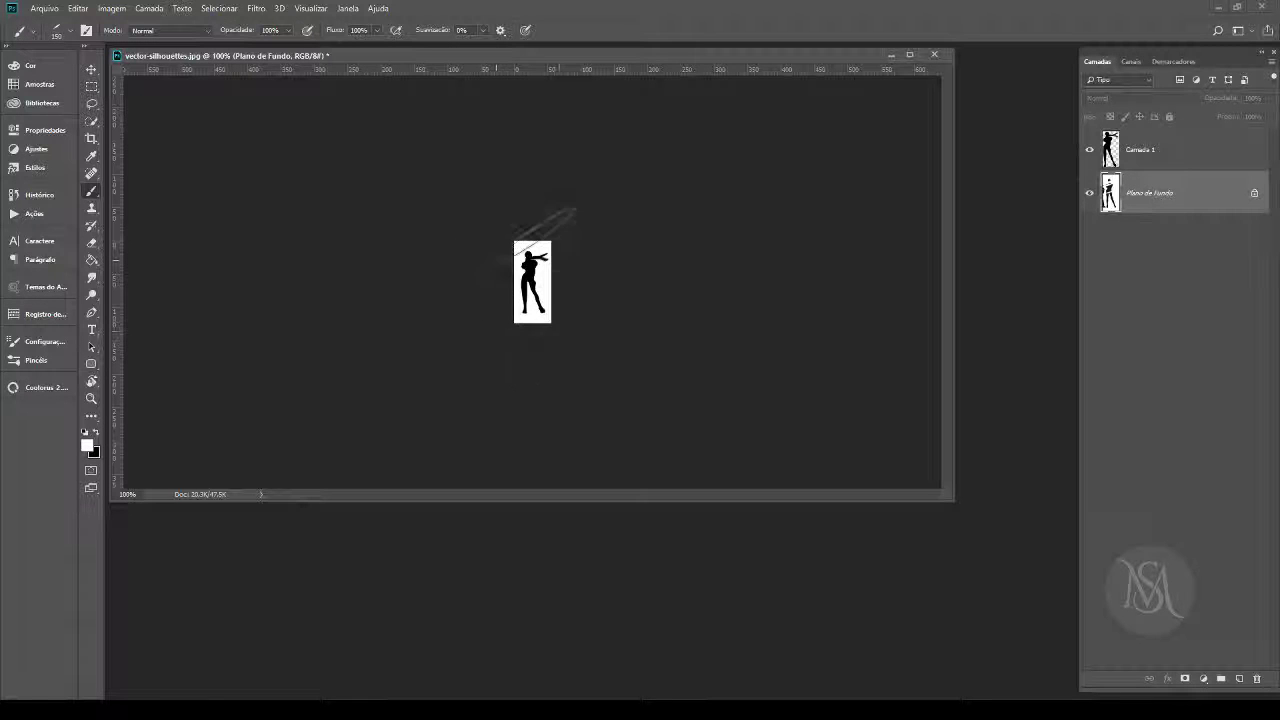
pyautogui.hotkey('alt', 'BackSpace')
pyautogui.press('v')
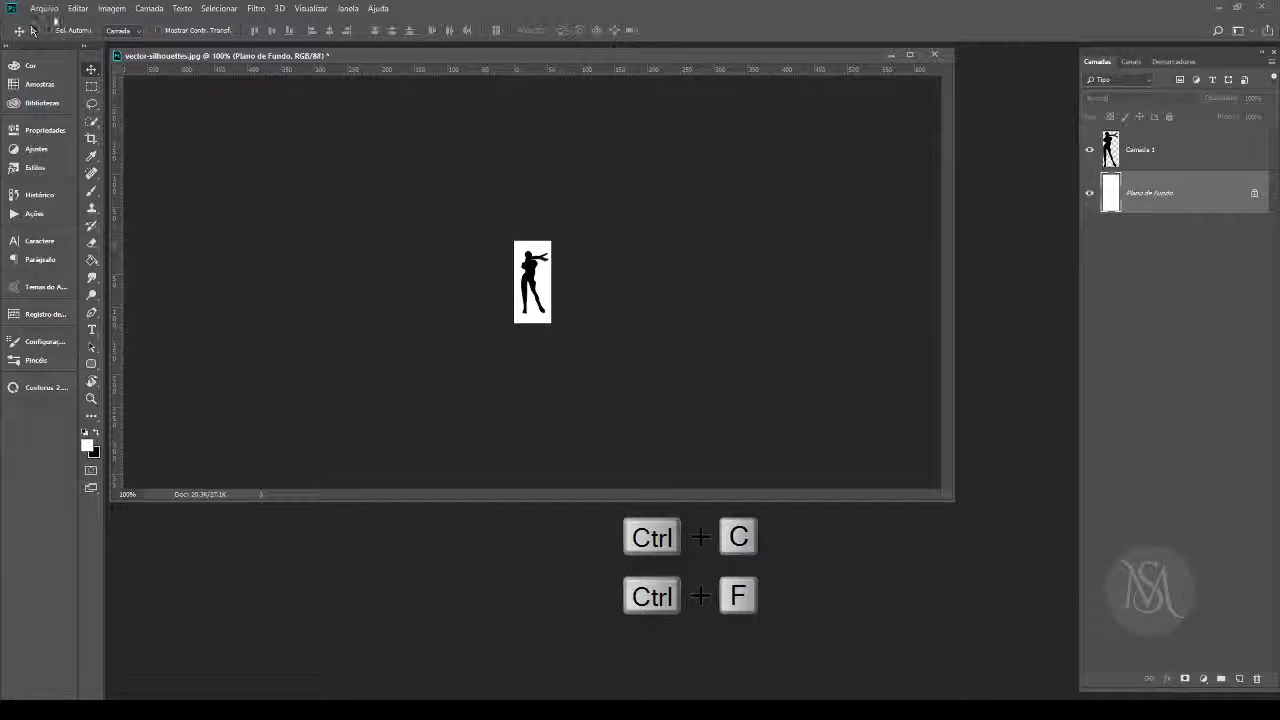
# Step: Define the silhouette as brush preset 'vector-silhouettes.jpg', then minimize it and bring up the Open dialog
pyautogui.click(78, 8)
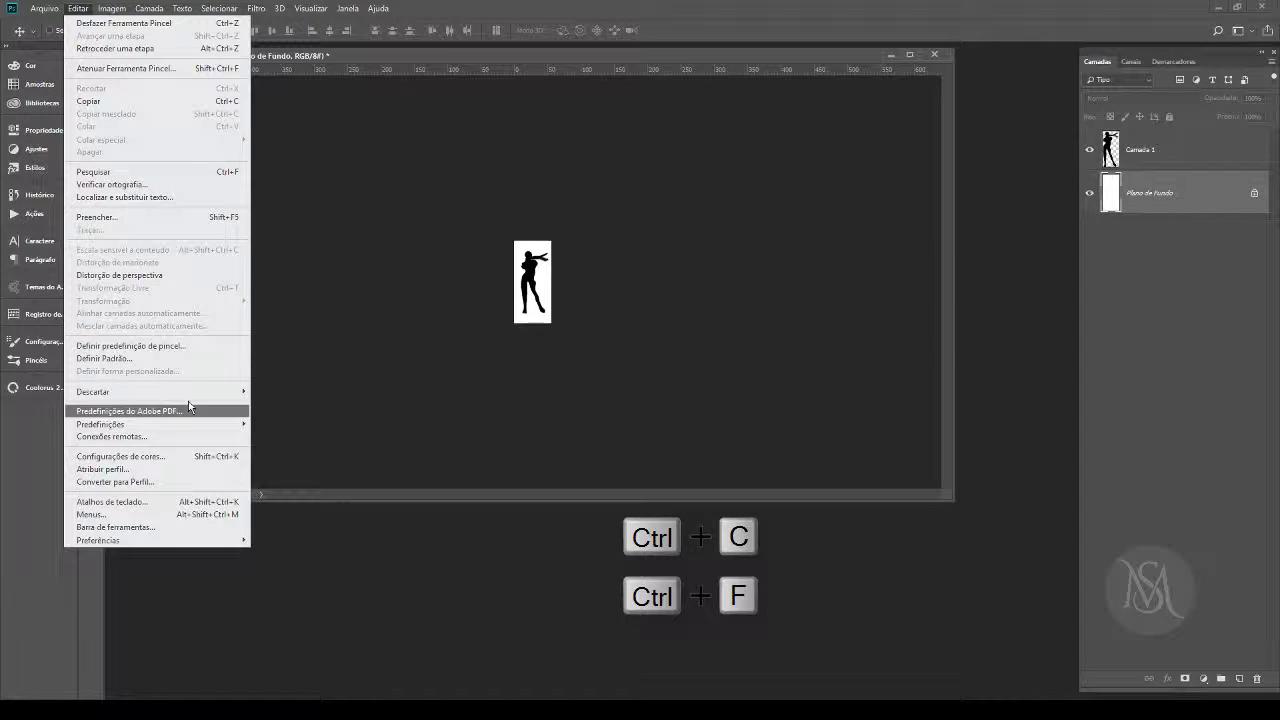
pyautogui.click(172, 347)
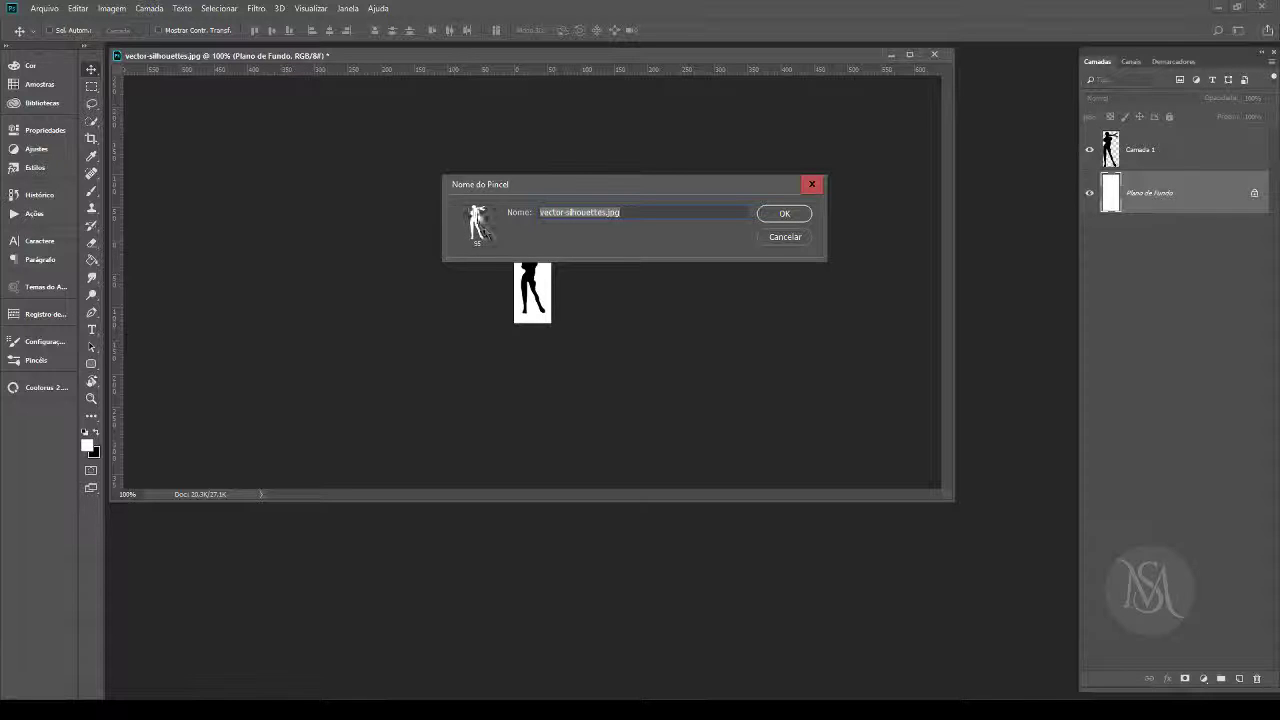
pyautogui.click(784, 214)
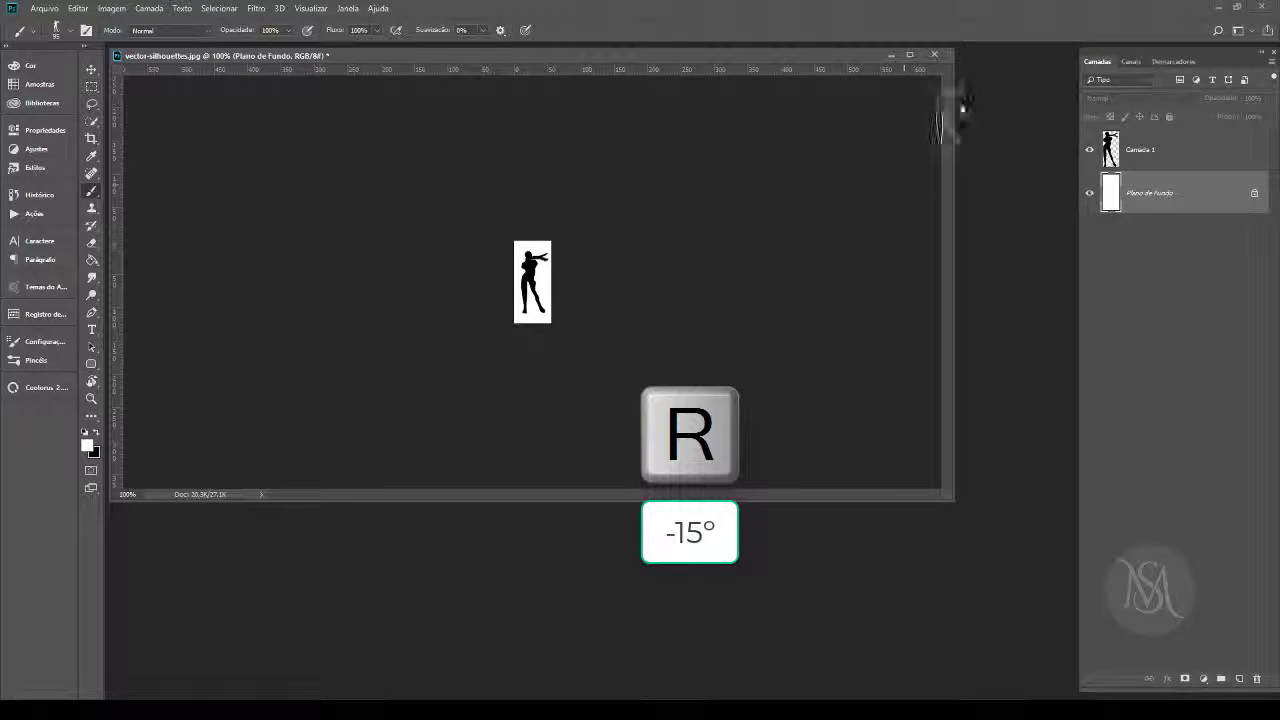
pyautogui.click(886, 55)
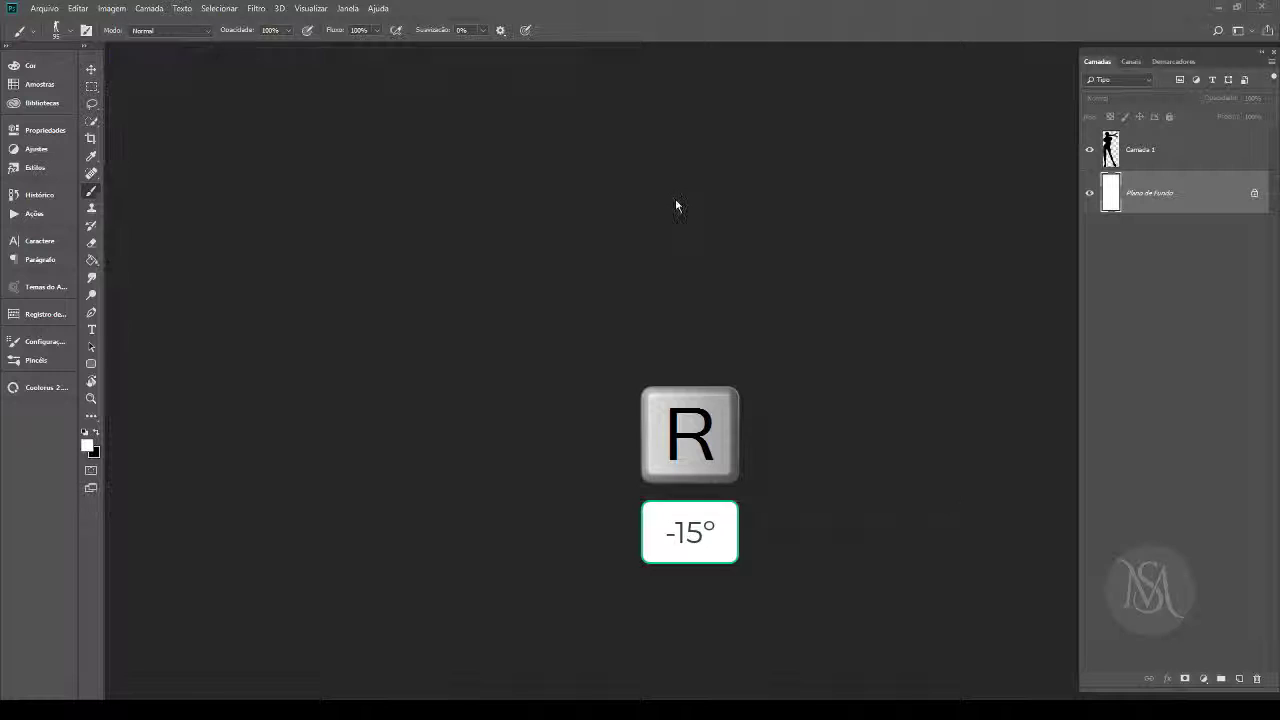
pyautogui.doubleClick(367, 328)
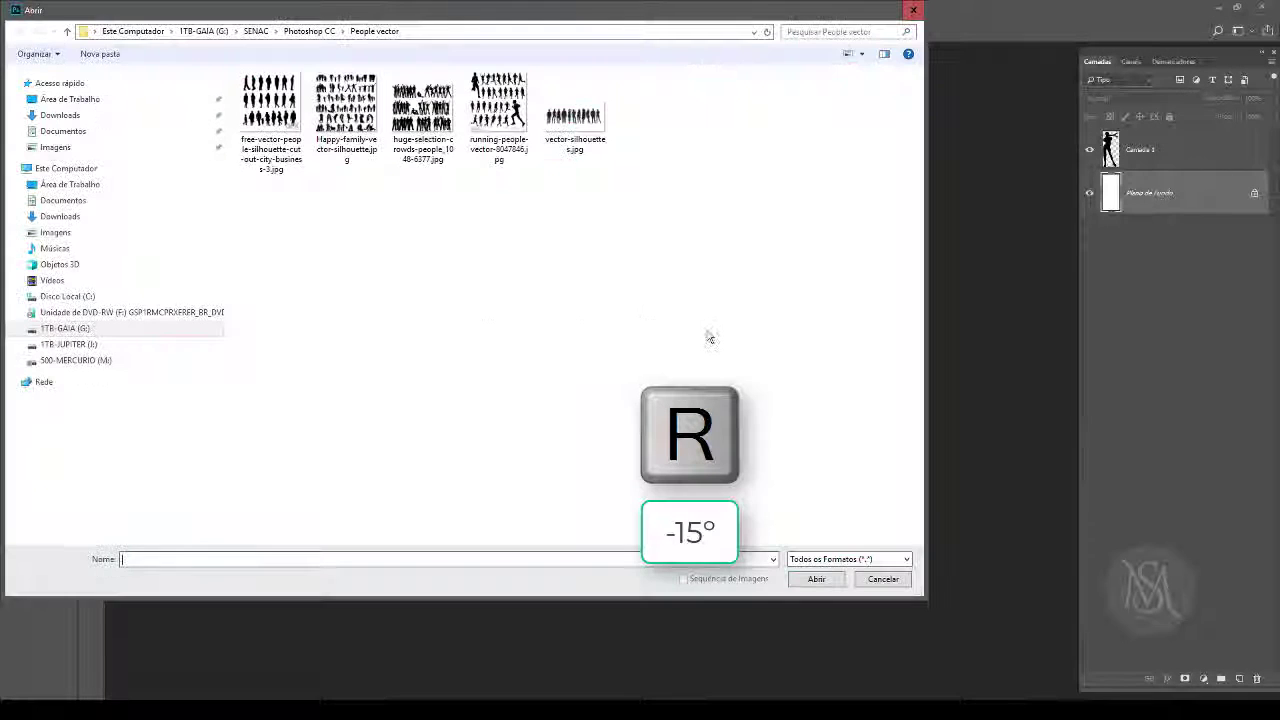
# Step: Open gufufoss-waterfall-seydisfjordur-iceland-158021.jpeg from the Pexels folder, keeping its embedded profile
pyautogui.click(310, 31)
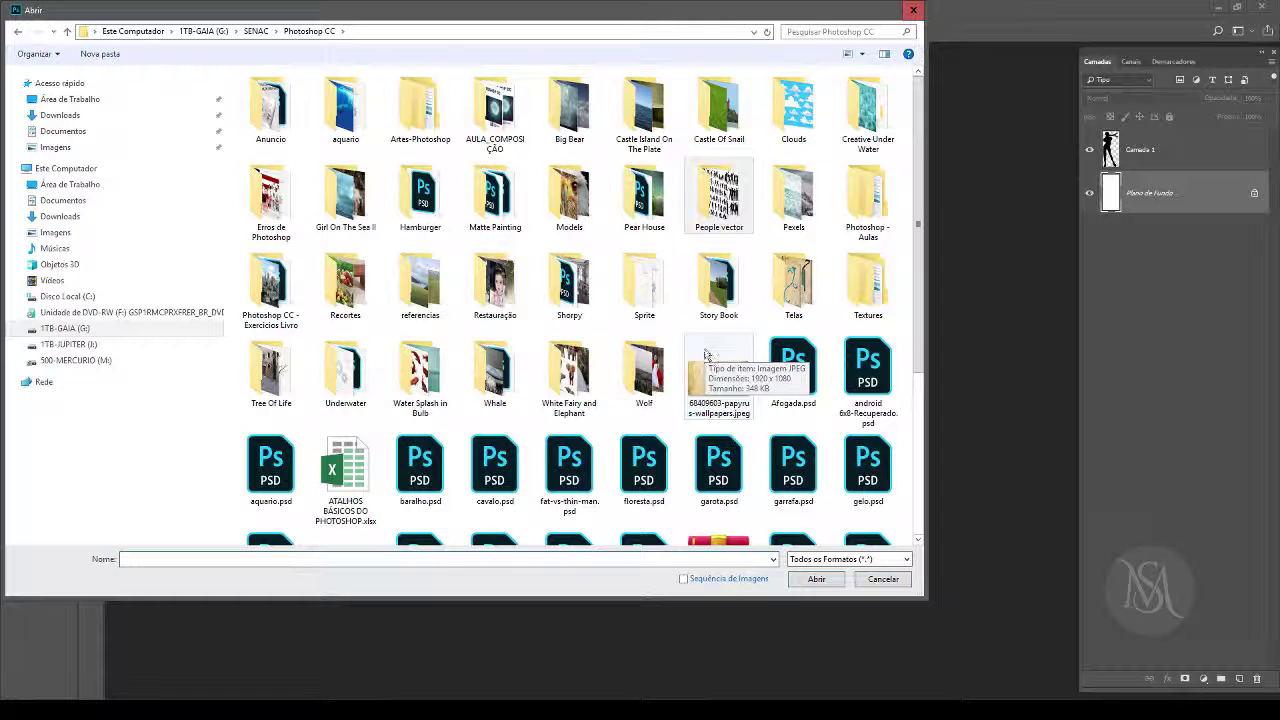
pyautogui.click(808, 196)
pyautogui.doubleClick(808, 196)
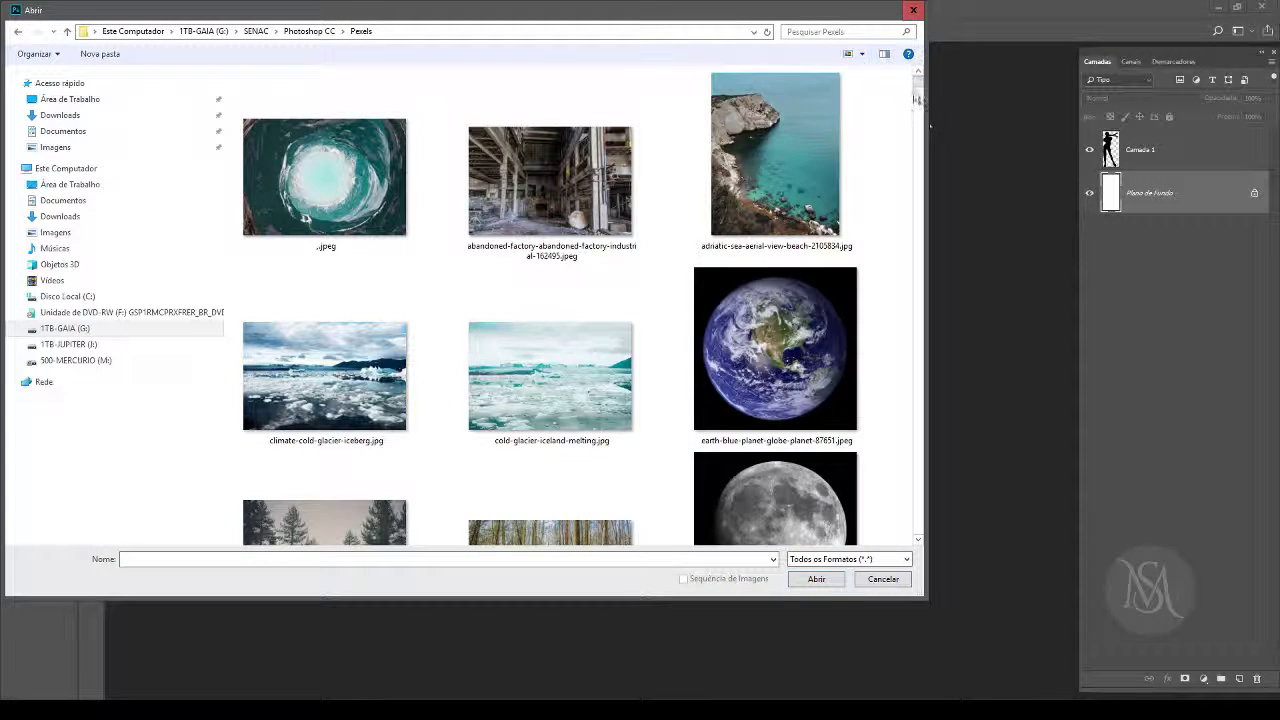
pyautogui.moveTo(918, 86); pyautogui.dragTo(918, 91)
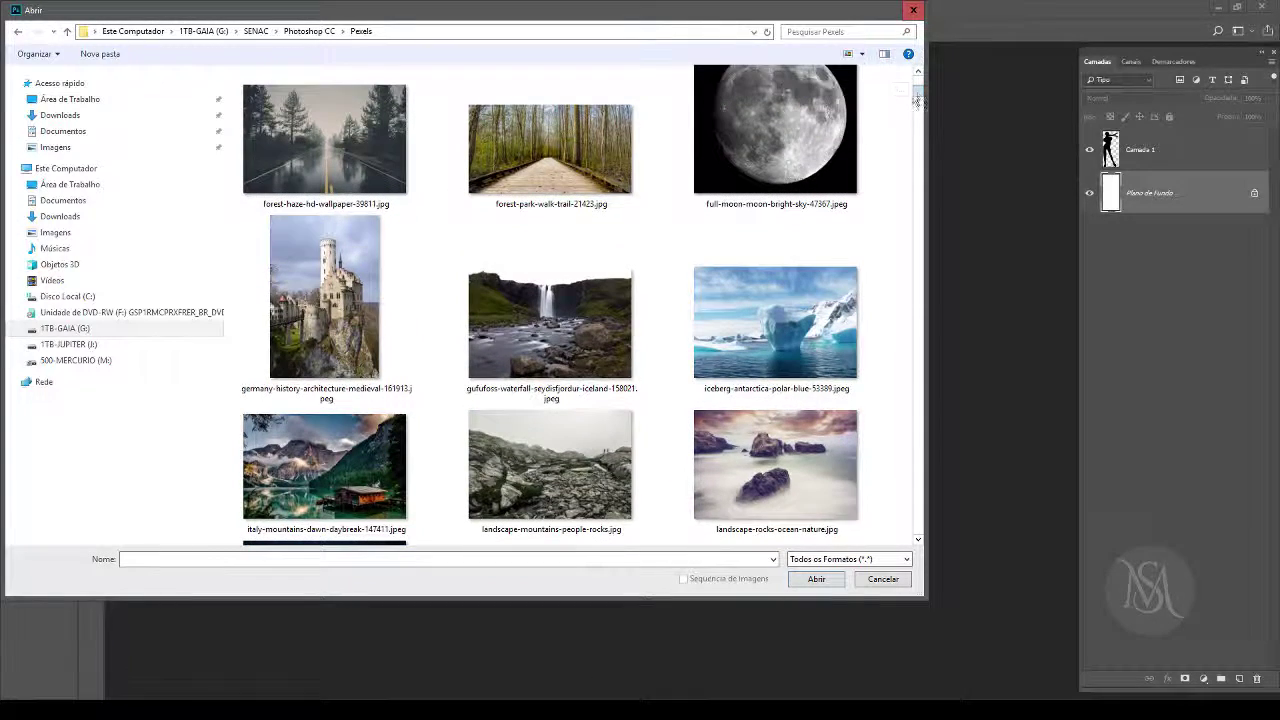
pyautogui.doubleClick(558, 317)
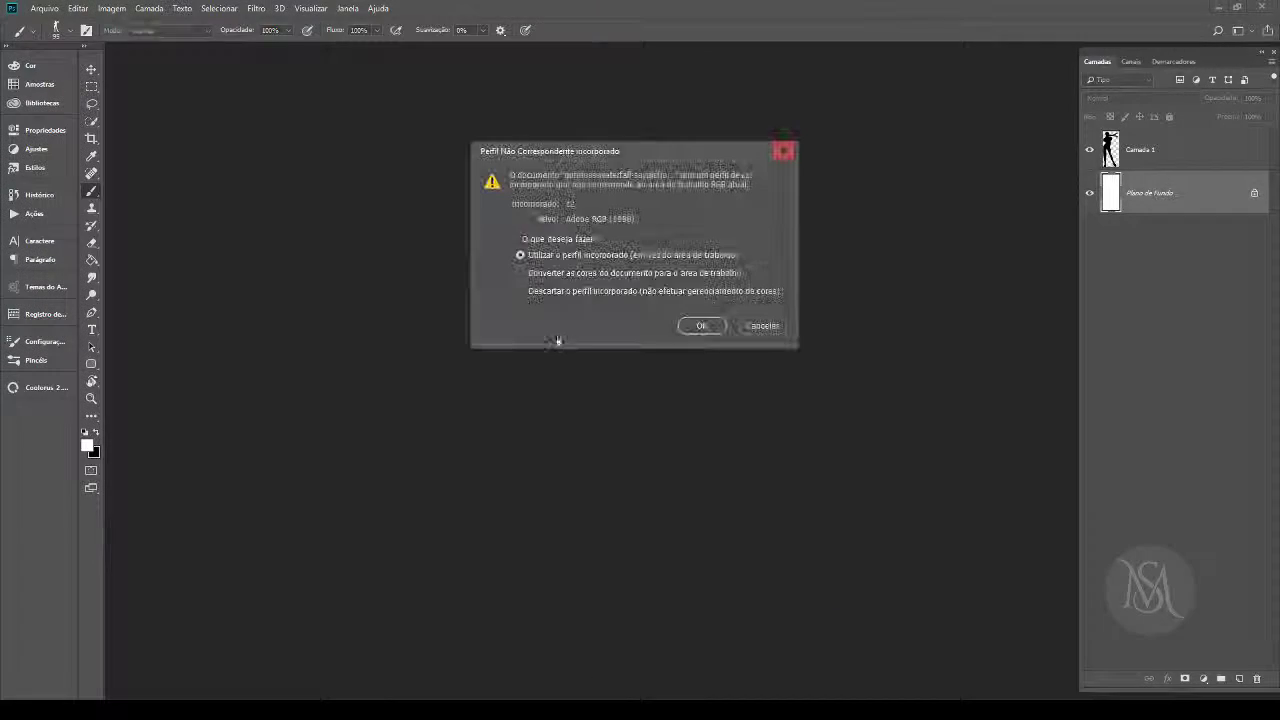
pyautogui.click(695, 328)
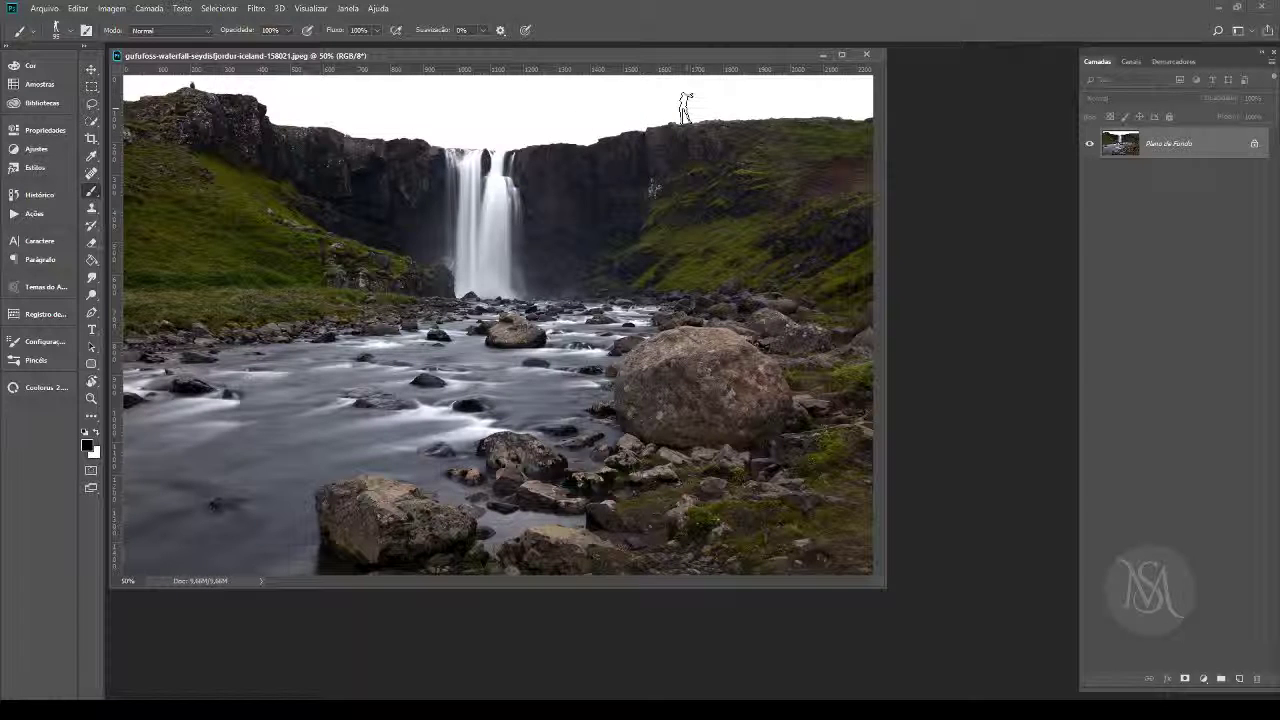
# Step: Stamp black figure silhouettes on the right cliff, both grassy slopes and the left cliff tops, resizing between stamps
pyautogui.click(684, 106)
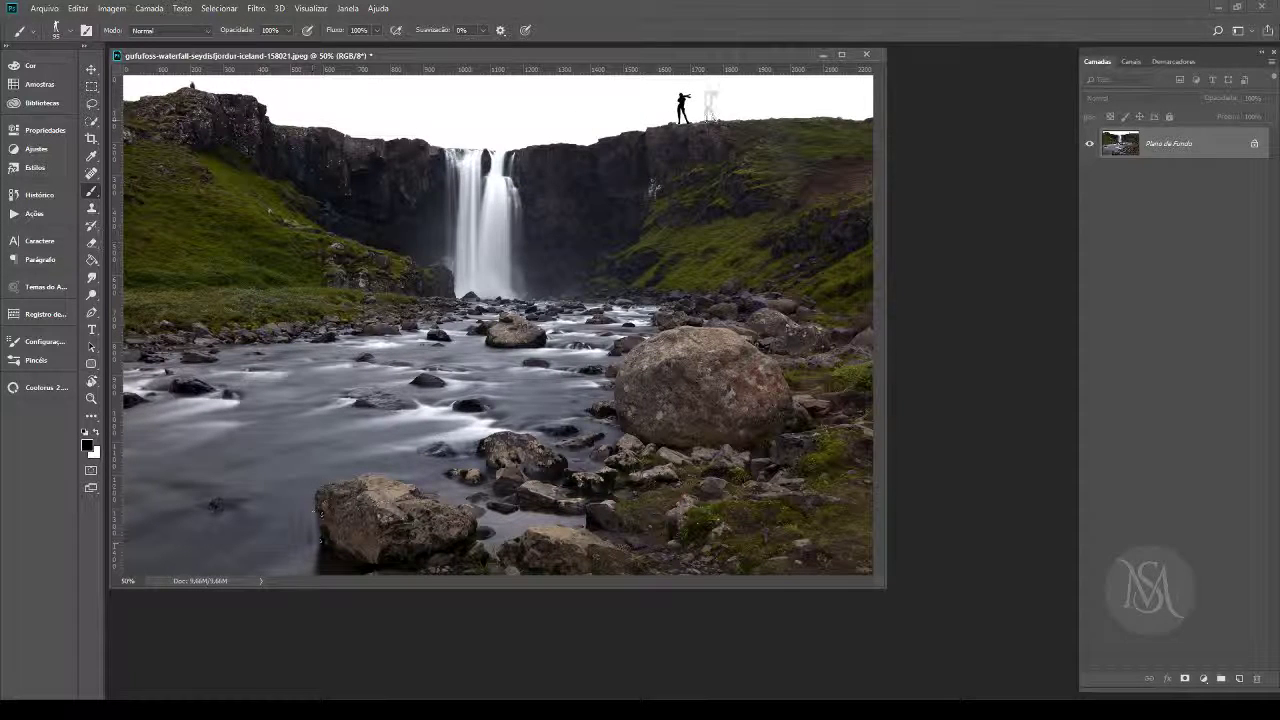
pyautogui.press('v')
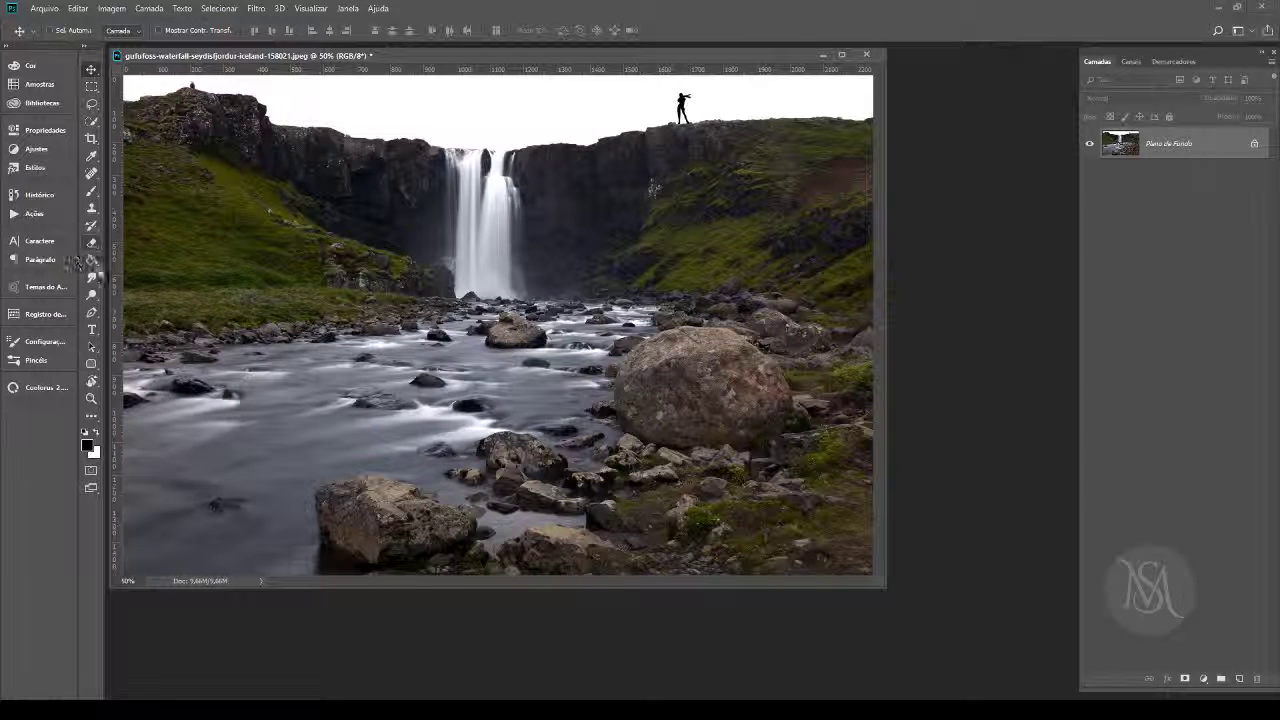
pyautogui.click(91, 191)
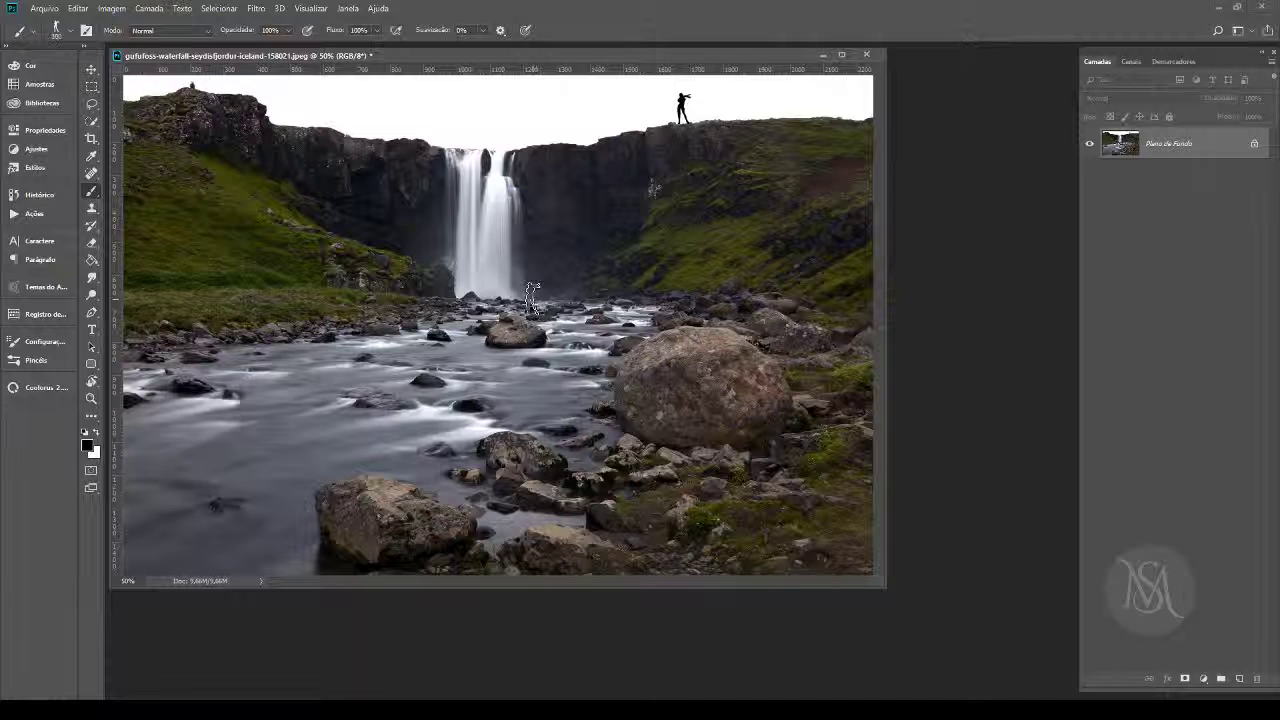
pyautogui.press(']')
pyautogui.press(']')
pyautogui.press(']')
pyautogui.press(']')
pyautogui.press(']')
pyautogui.press(']')
pyautogui.click(304, 256)
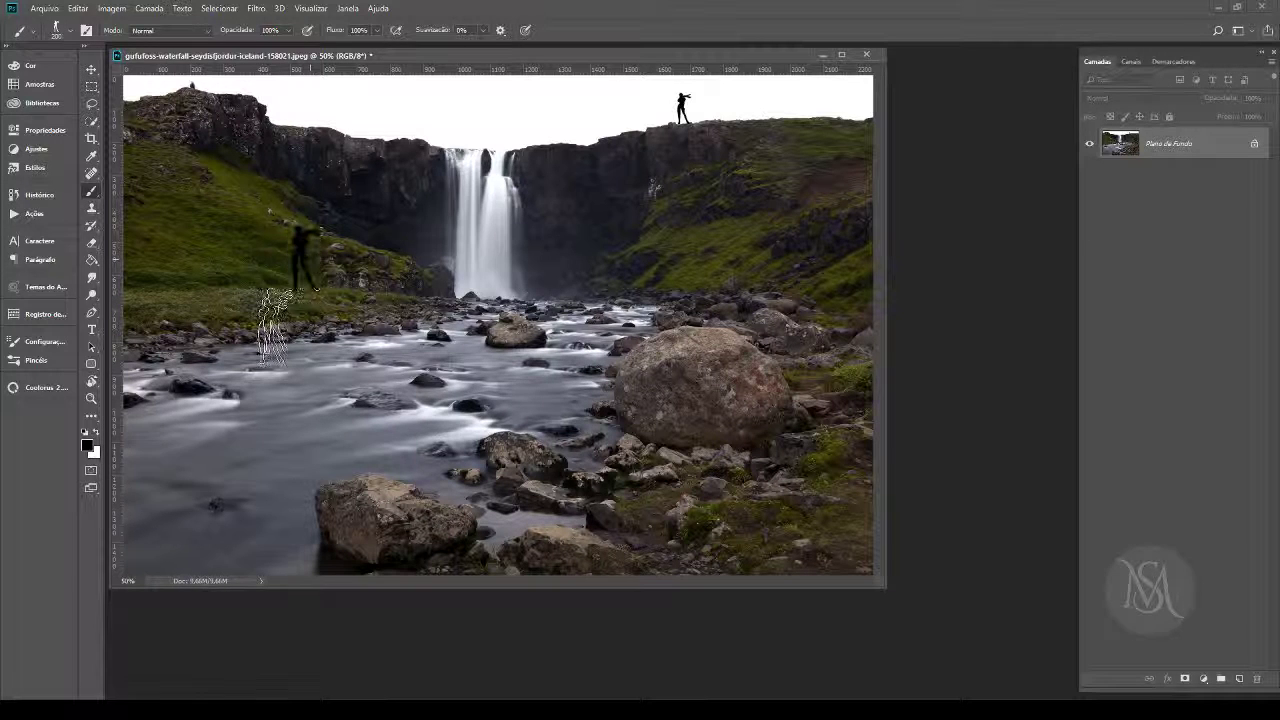
pyautogui.click(769, 276)
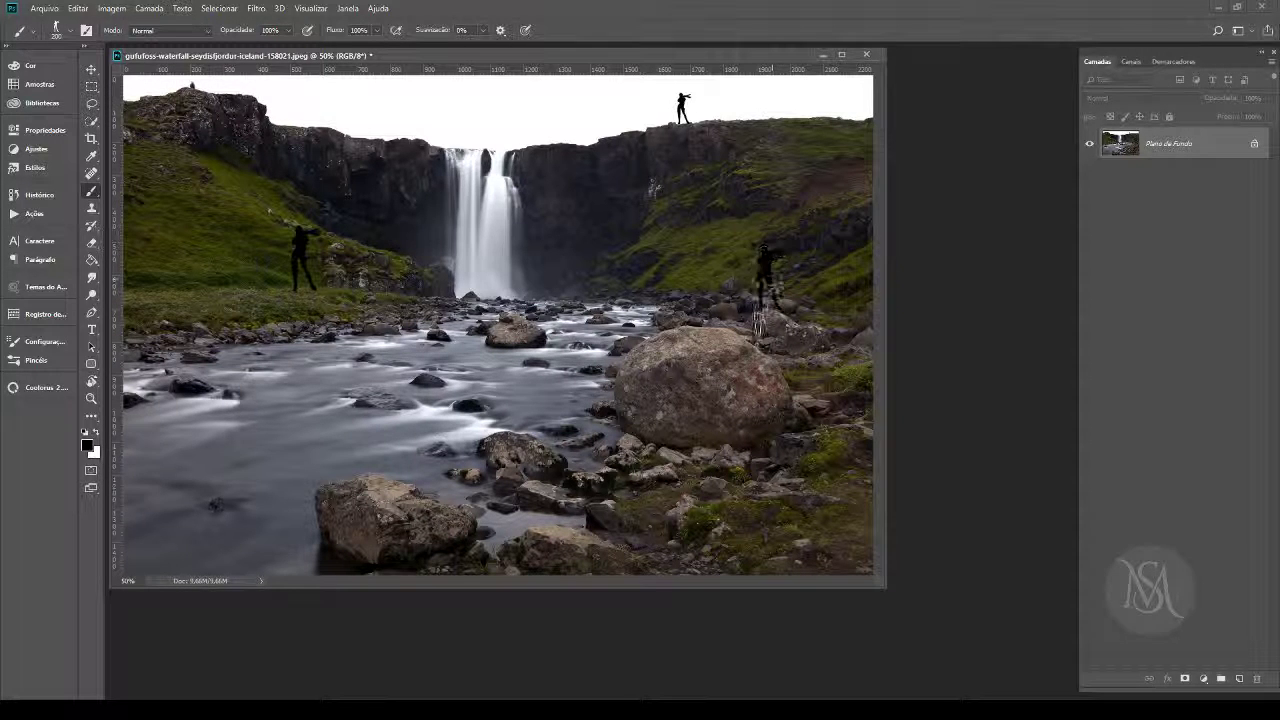
pyautogui.click(215, 138)
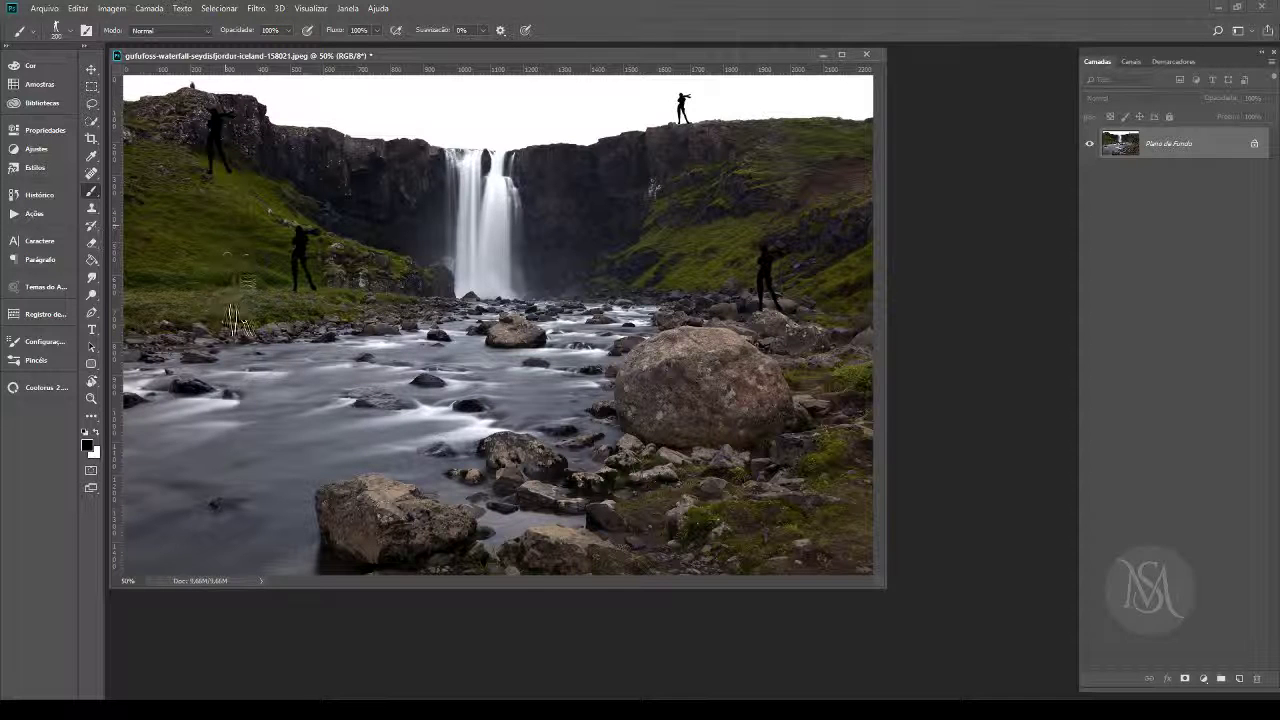
pyautogui.press('[')
pyautogui.press('[')
pyautogui.press('[')
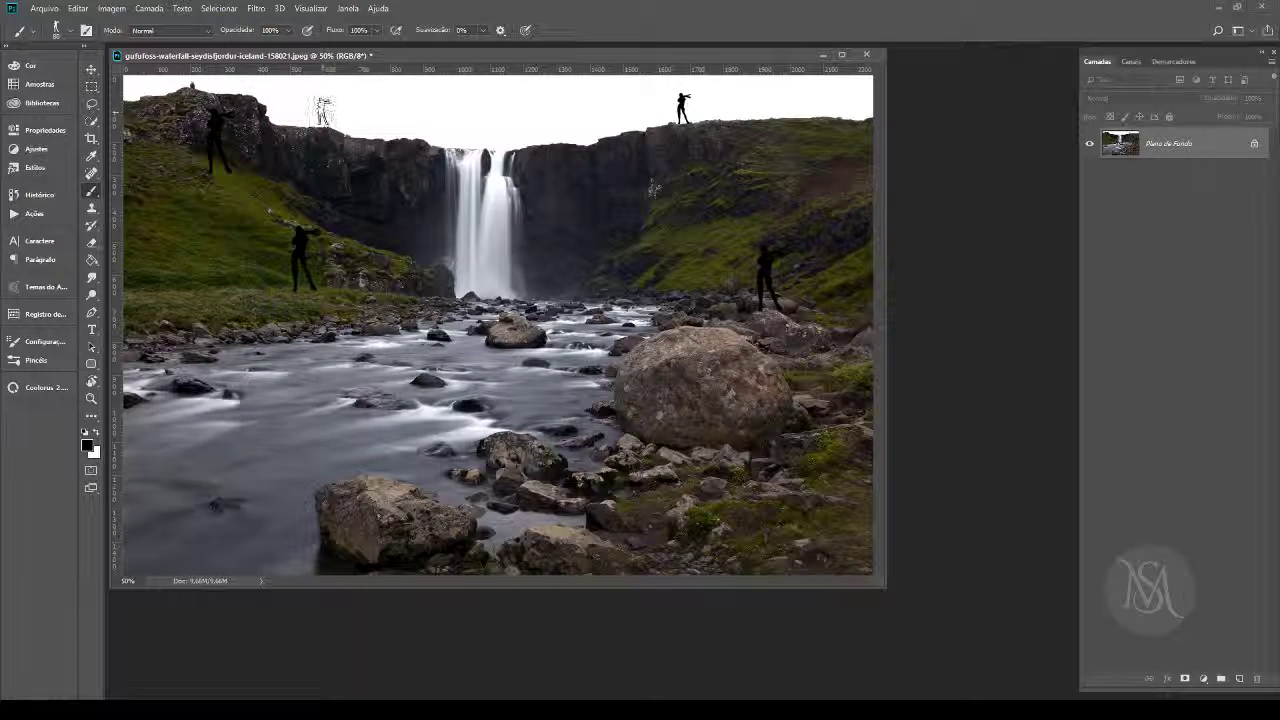
pyautogui.click(322, 112)
# Step: Close the waterfall photo without saving and open the clouds JPEG from the Clouds folder
pyautogui.click(866, 55)
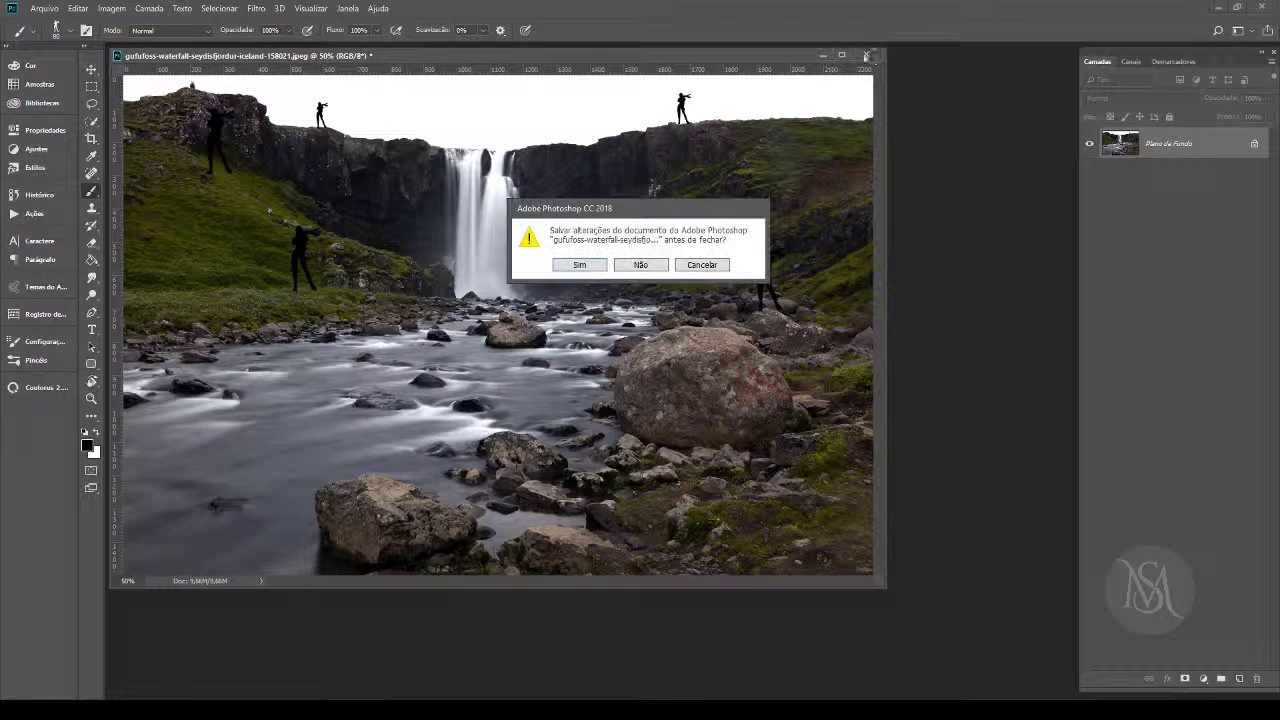
pyautogui.click(632, 265)
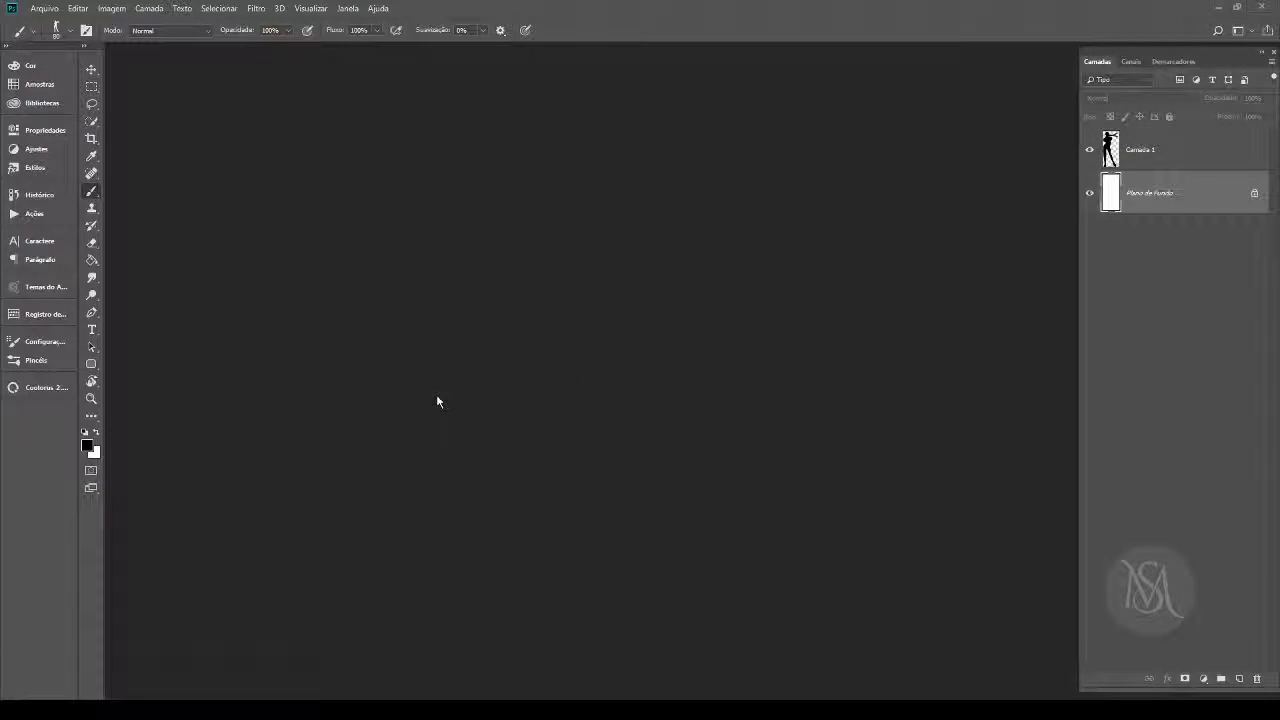
pyautogui.doubleClick(520, 302)
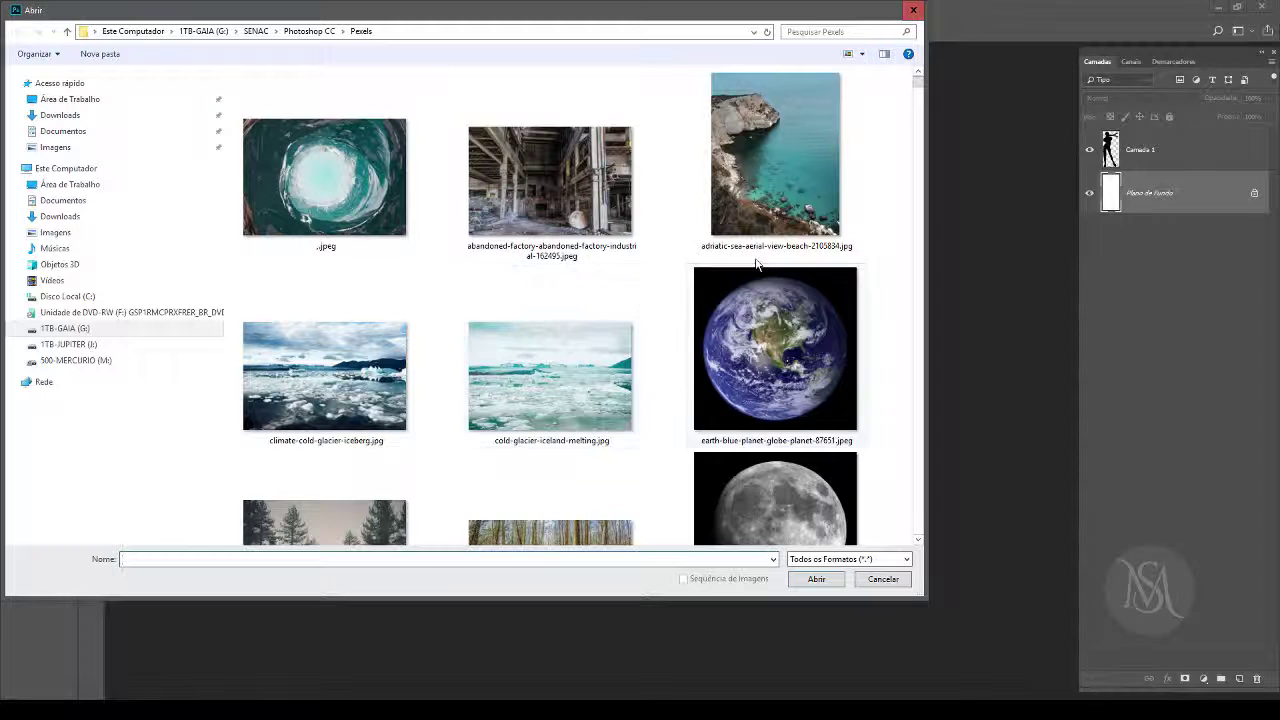
pyautogui.click(309, 31)
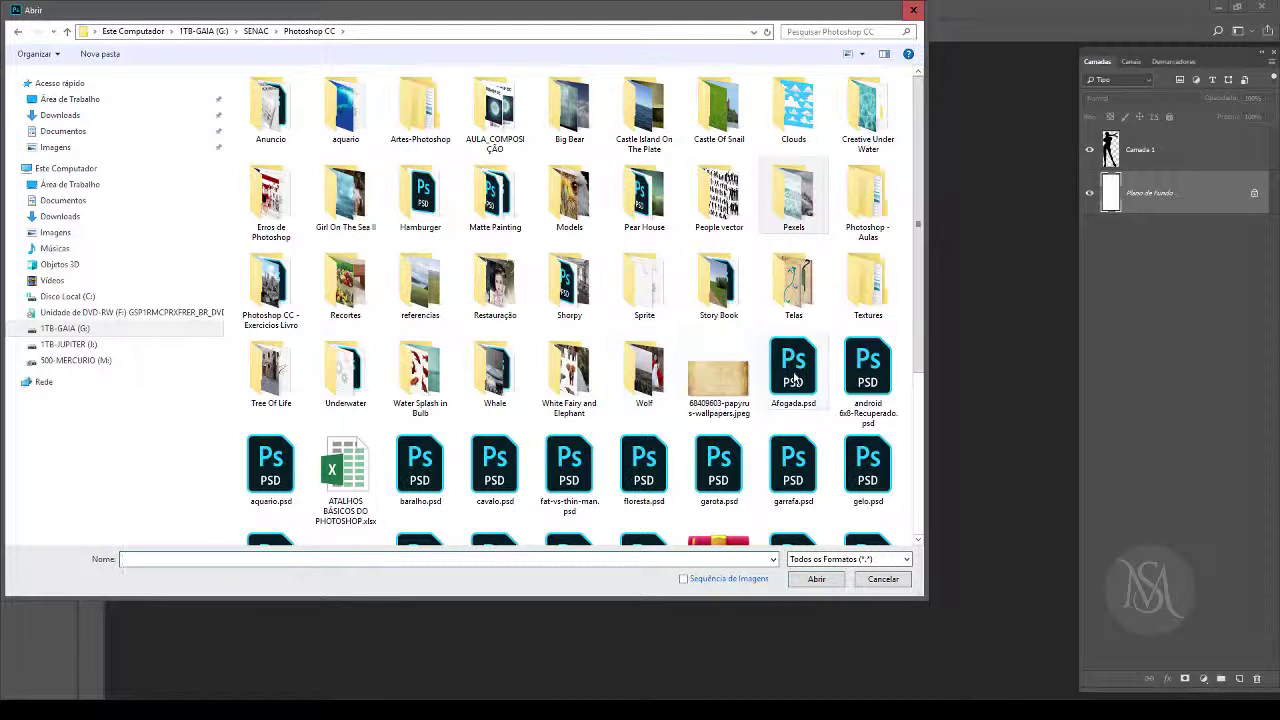
pyautogui.doubleClick(793, 110)
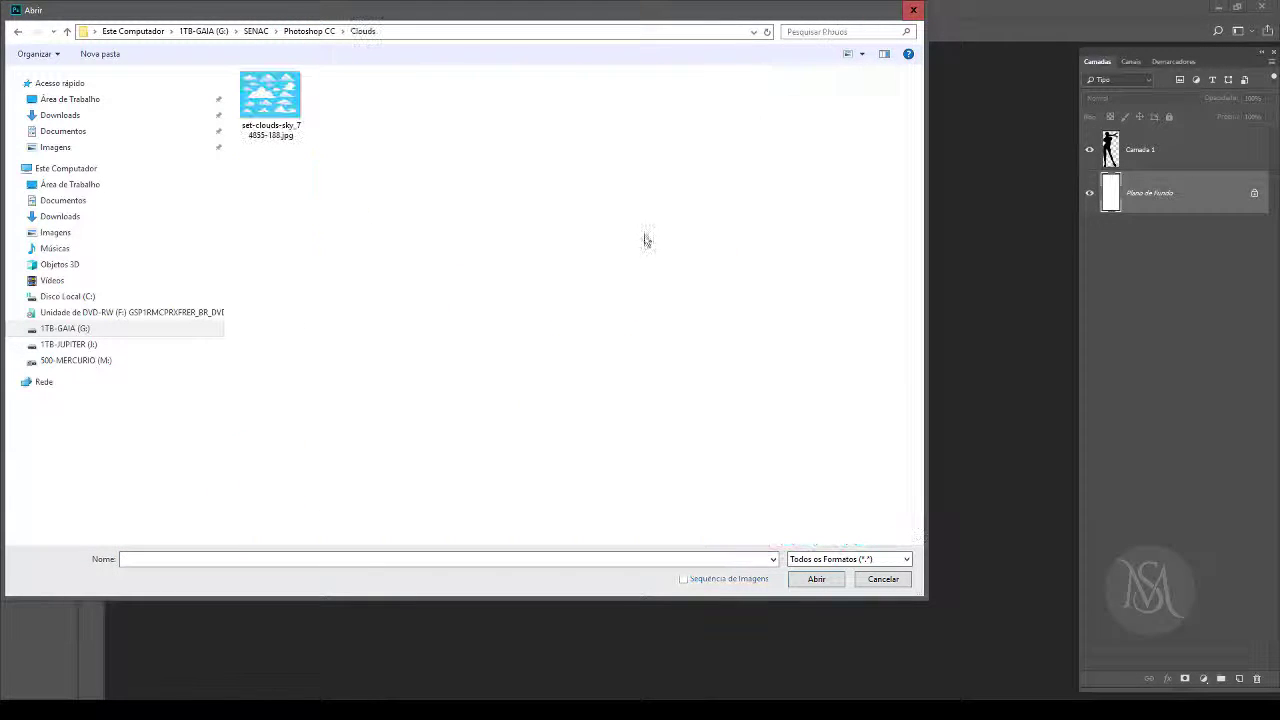
pyautogui.doubleClick(277, 99)
# Step: Accept the colour profile, enlarge the document window and unlock the background into Camada 0
pyautogui.click(432, 292)
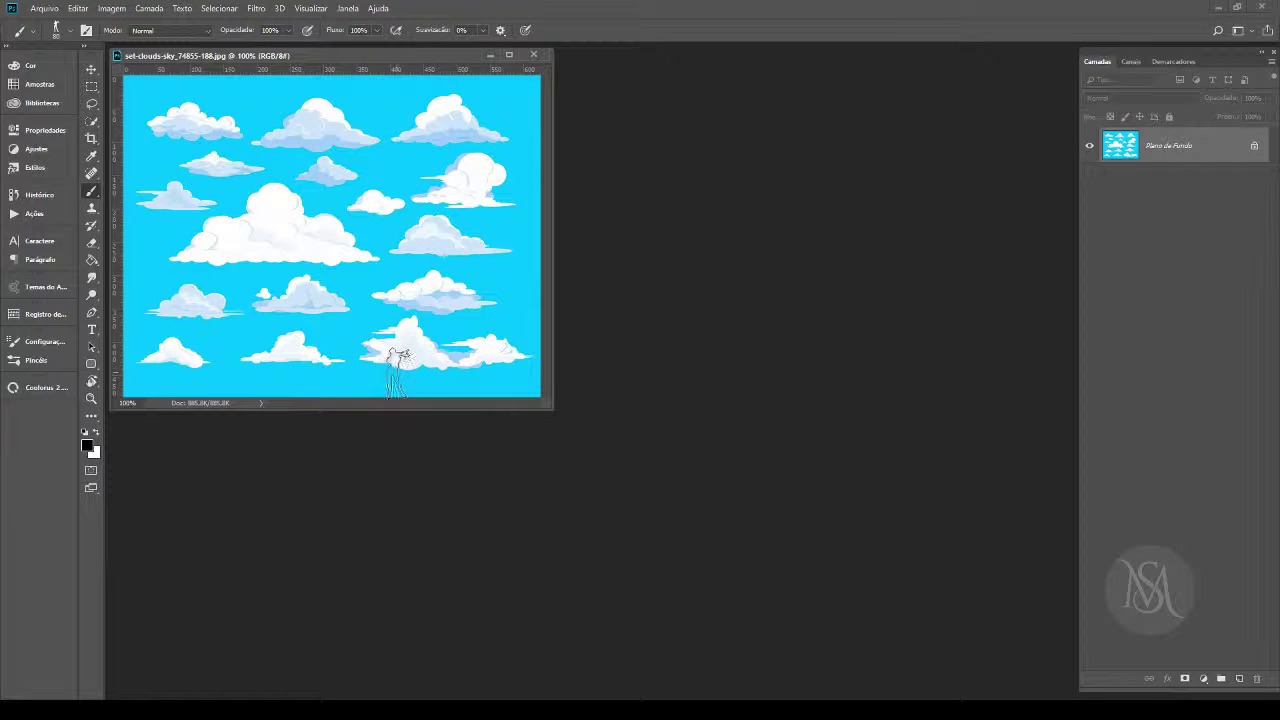
pyautogui.moveTo(546, 412); pyautogui.dragTo(937, 565)
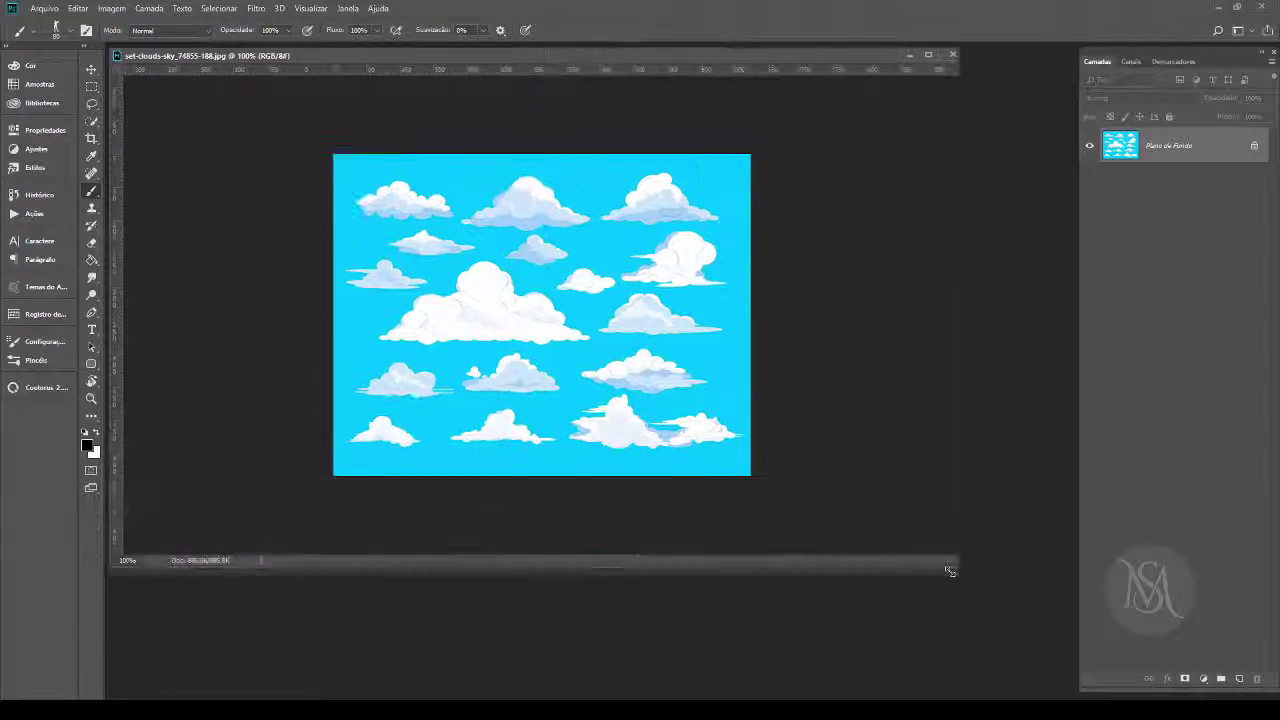
pyautogui.click(1254, 146)
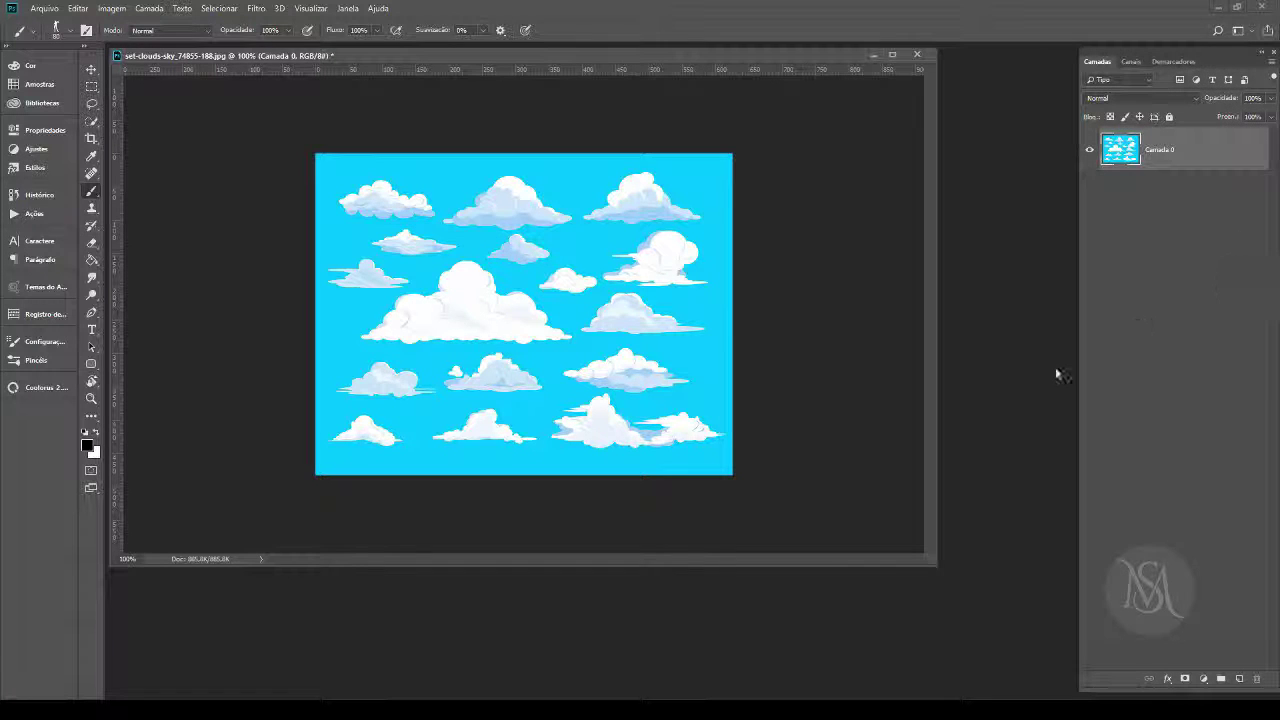
# Step: Select the blue sky with Color Range, delete it and deselect
pyautogui.click(221, 9)
pyautogui.click(243, 139)
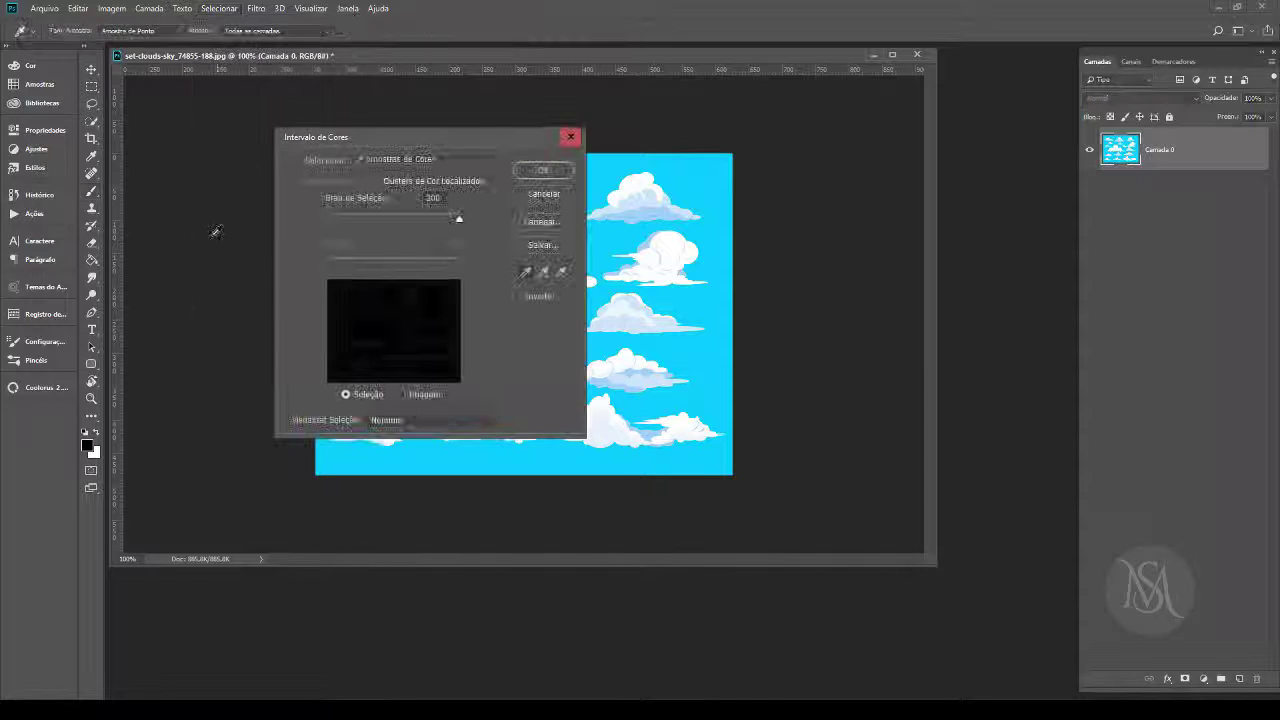
pyautogui.click(714, 173)
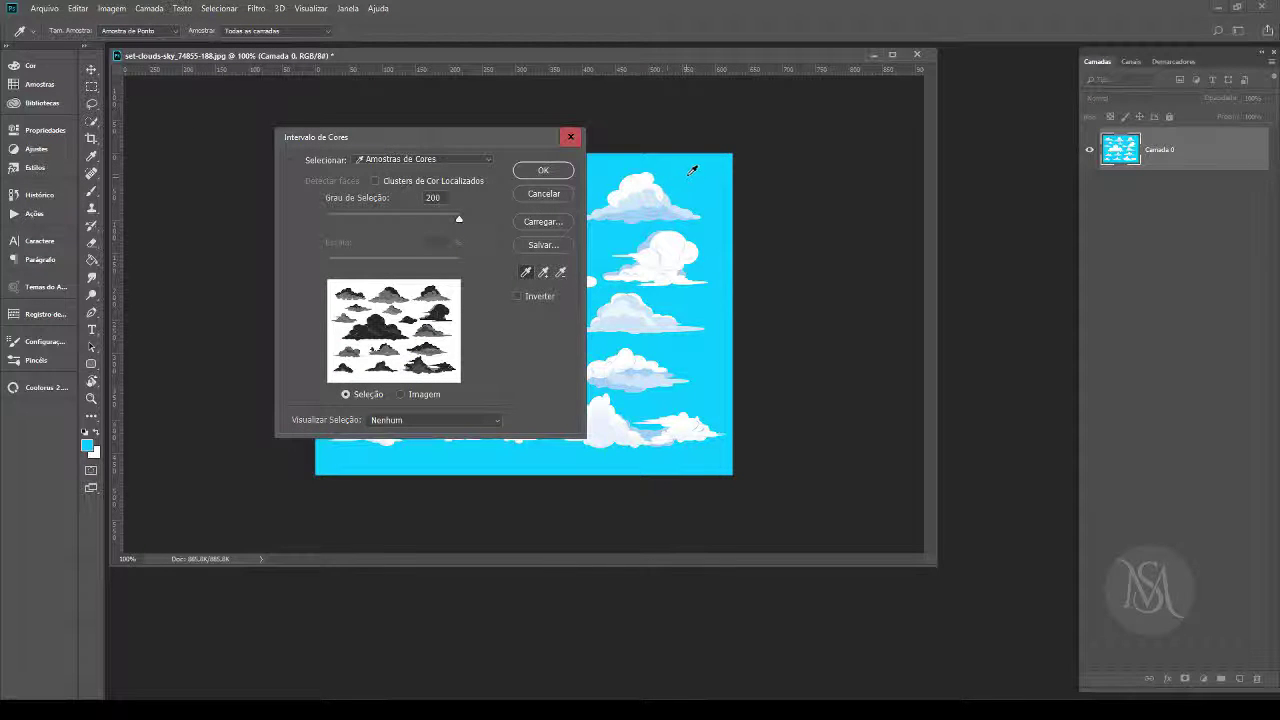
pyautogui.click(543, 171)
pyautogui.press('b')
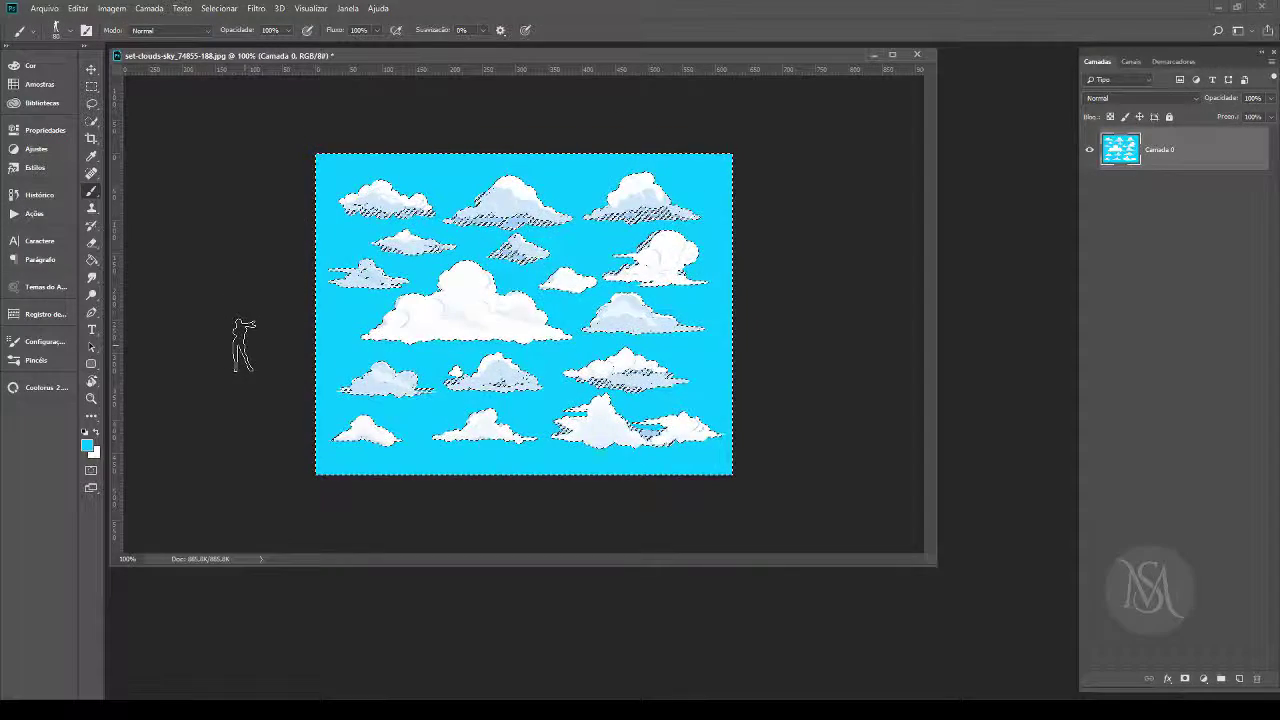
pyautogui.press('Delete')
pyautogui.hotkey('ctrl', 'd')
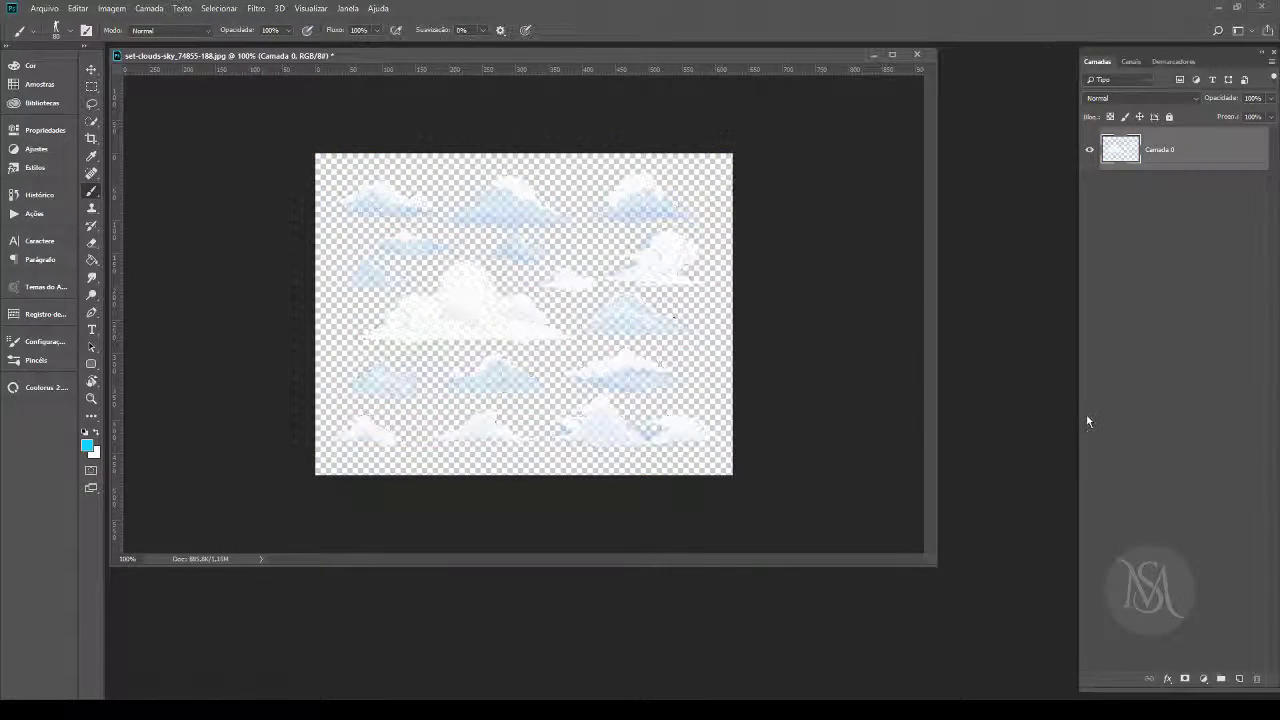
# Step: Zoom in and lasso-select the big central cloud
pyautogui.click(91, 399)
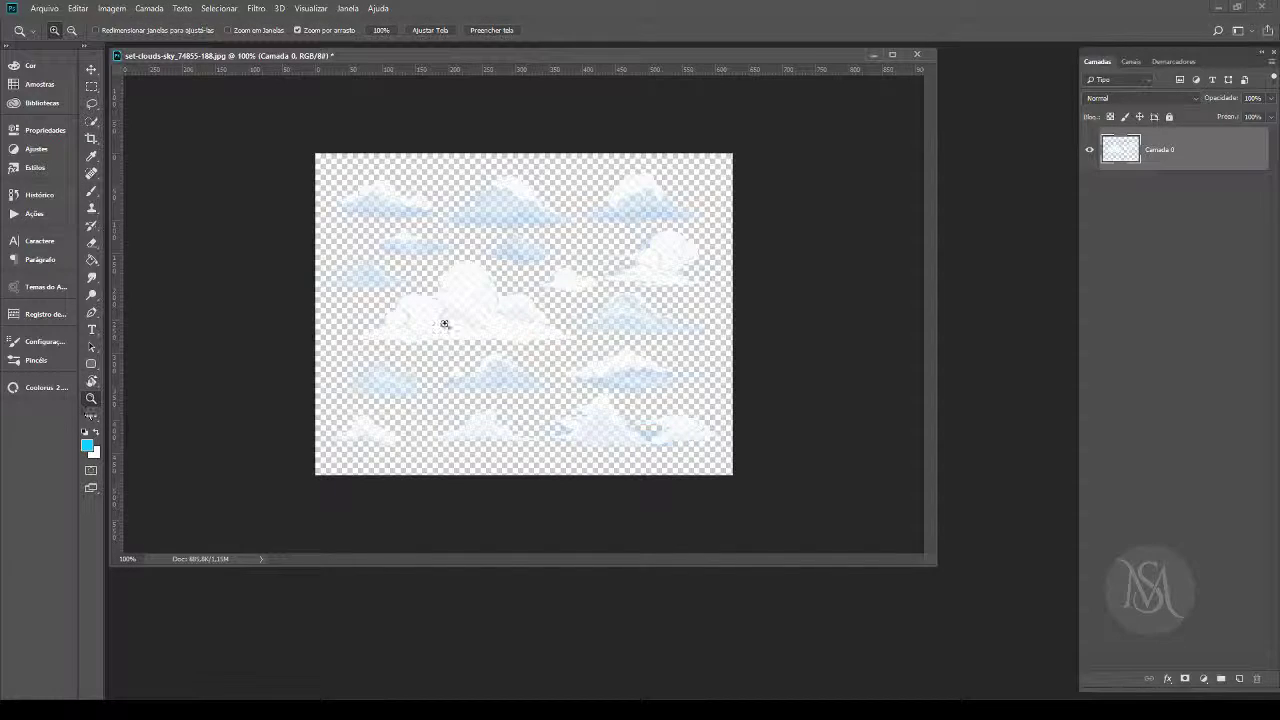
pyautogui.click(515, 305)
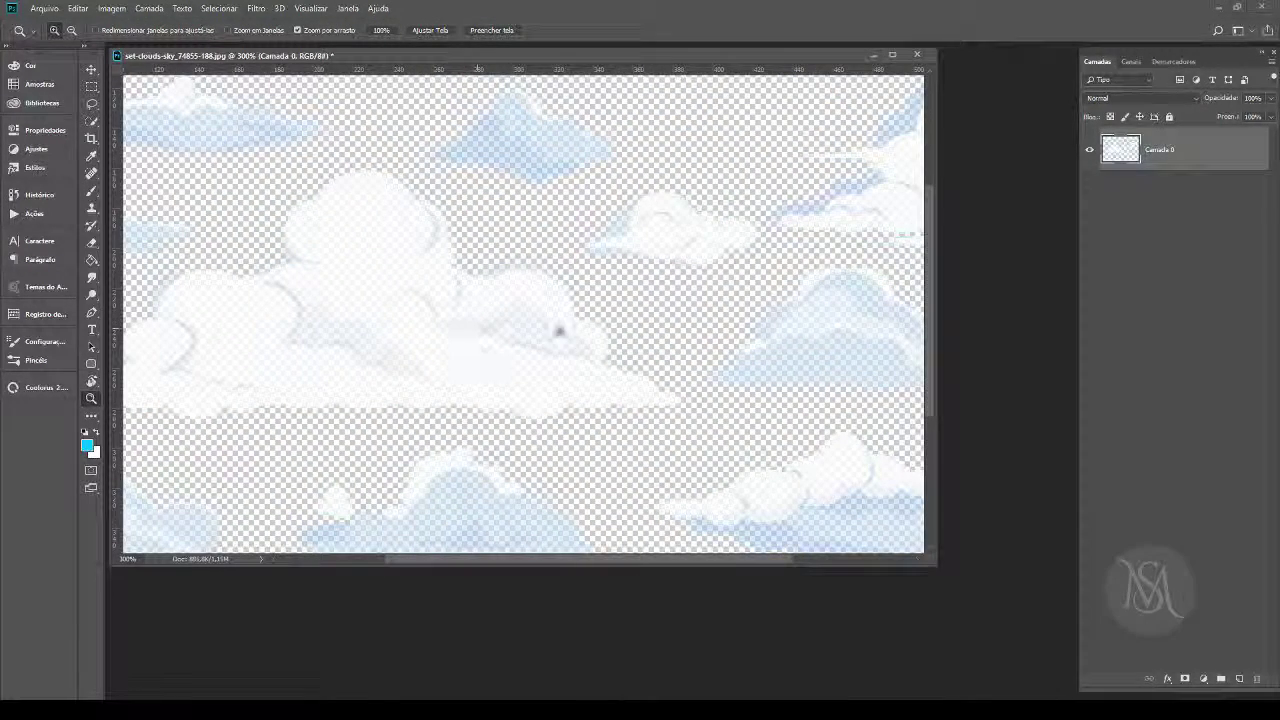
pyautogui.moveTo(478, 340); pyautogui.dragTo(543, 302)
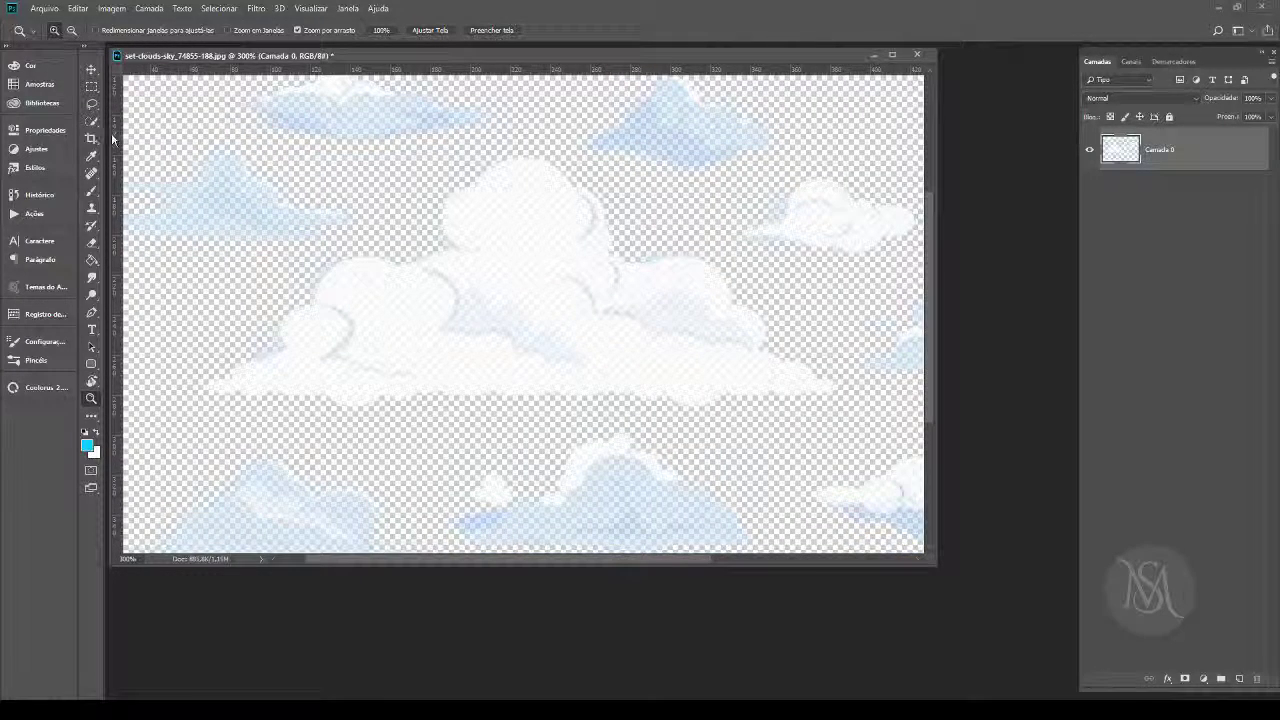
pyautogui.click(91, 104)
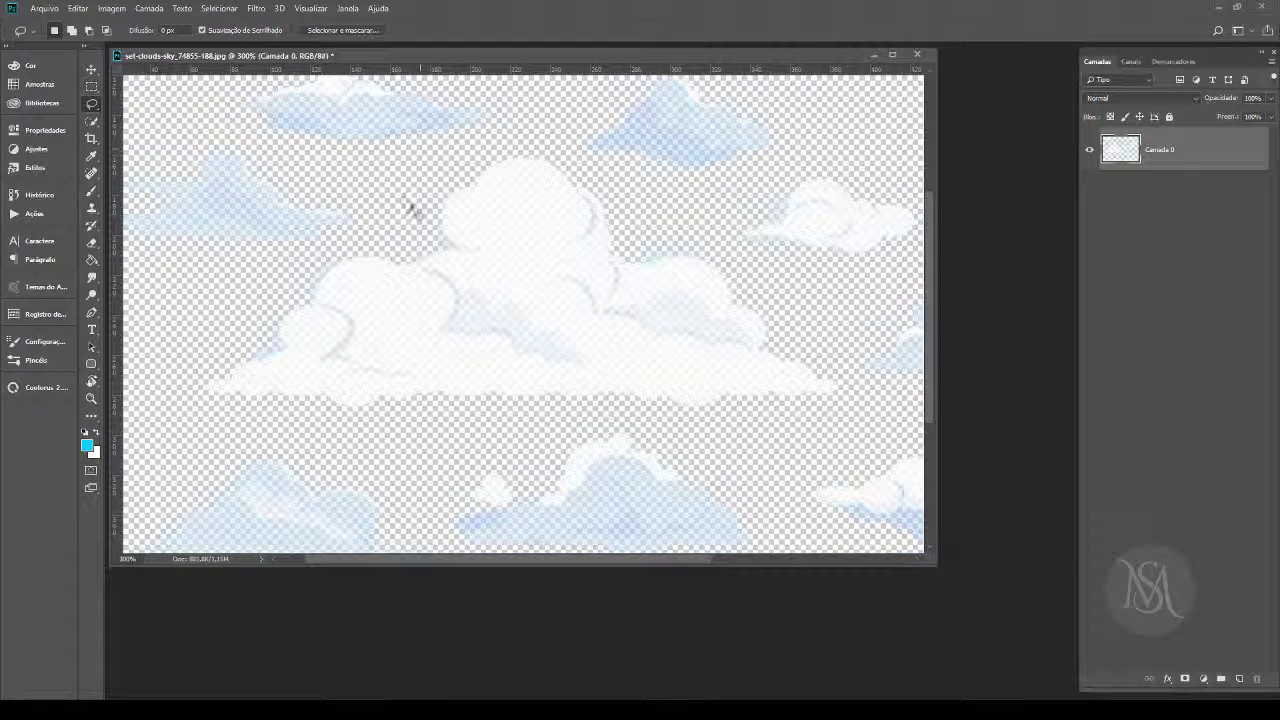
pyautogui.moveTo(488, 140)
pyautogui.mouseDown()
pyautogui.moveTo(194, 334)
pyautogui.moveTo(271, 437)
pyautogui.moveTo(667, 414)
pyautogui.moveTo(837, 423)
pyautogui.moveTo(823, 360)
pyautogui.moveTo(737, 277)
pyautogui.moveTo(580, 163)
pyautogui.moveTo(485, 141)
pyautogui.mouseUp()
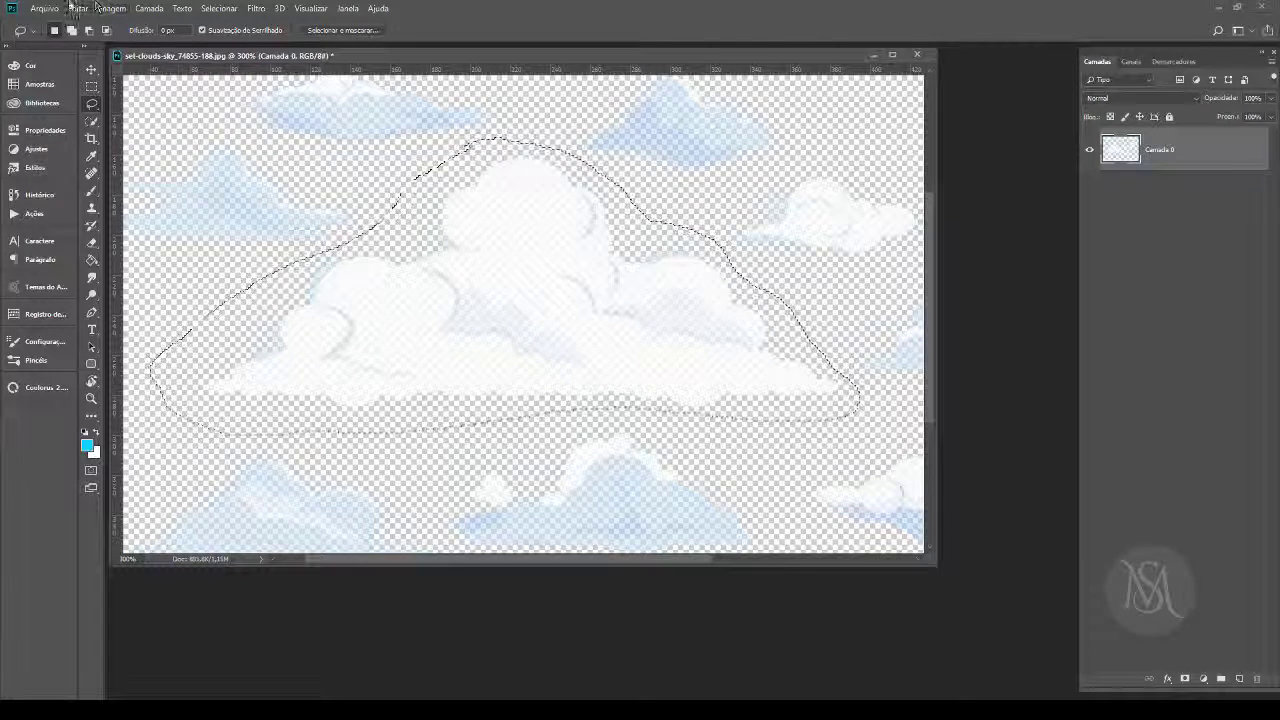
# Step: Save the selected cloud as a brush preset named nuvem-1
pyautogui.click(76, 9)
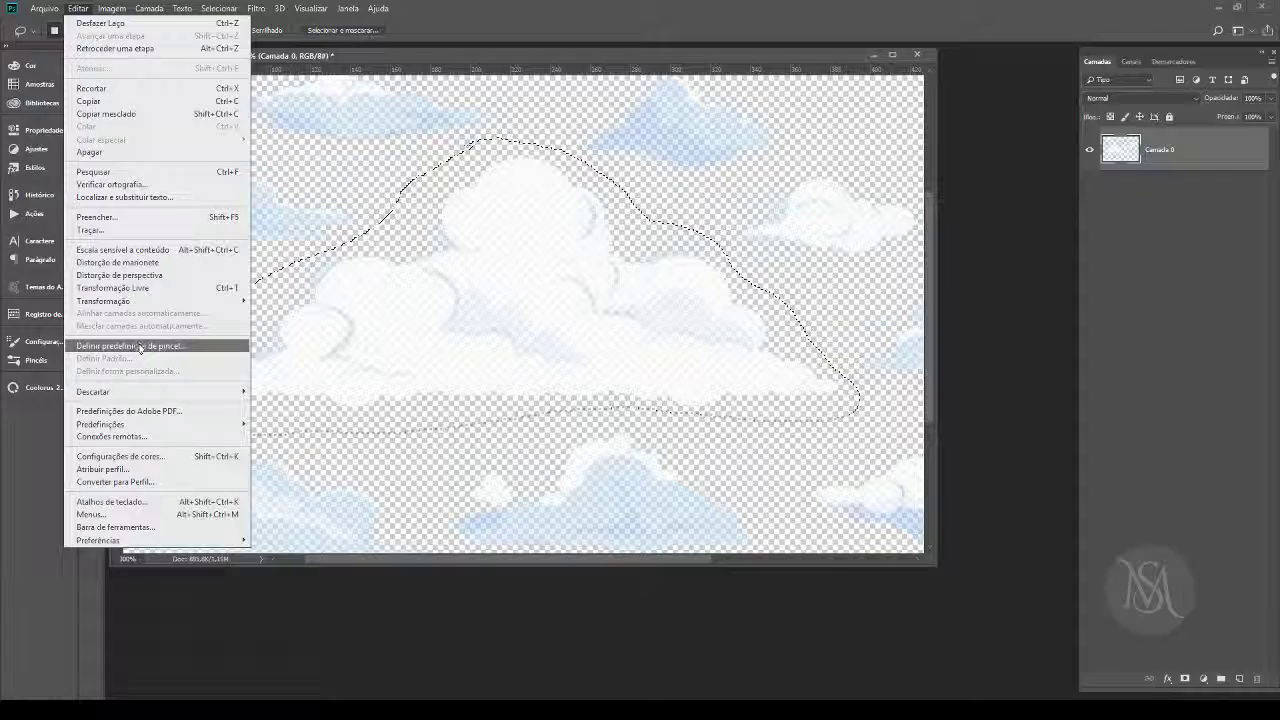
pyautogui.click(140, 346)
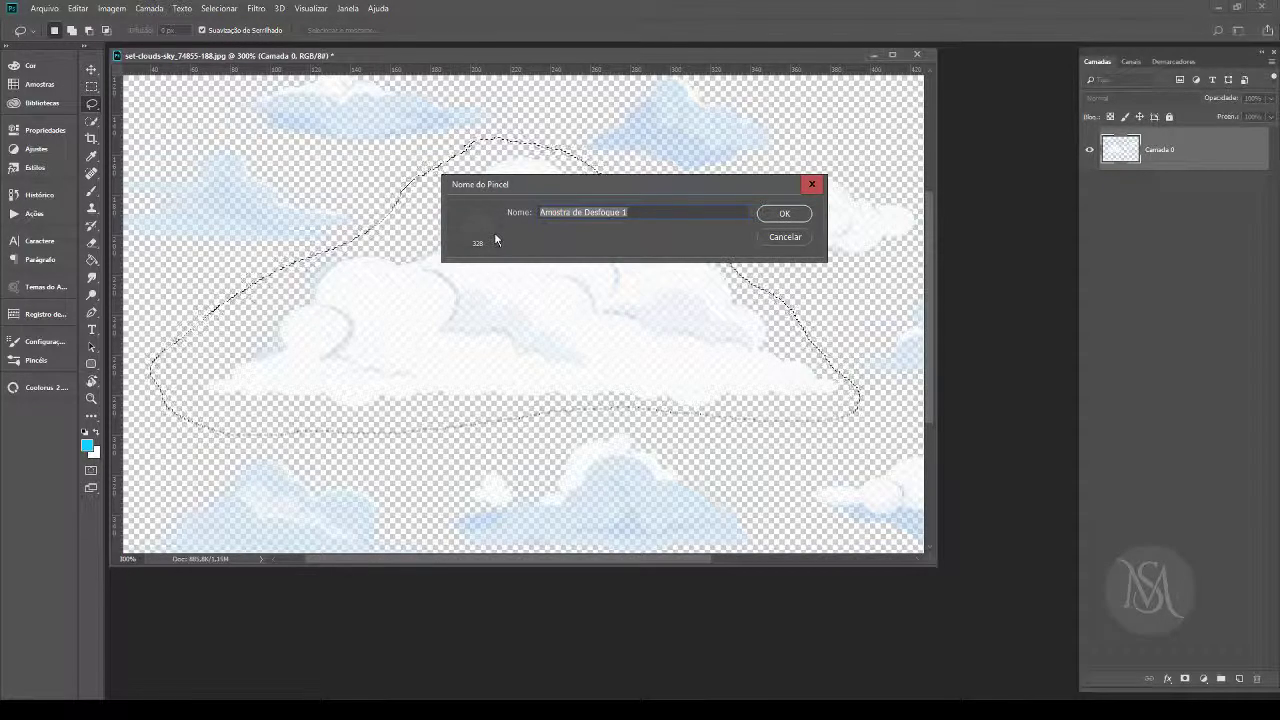
pyautogui.write('nuvem')
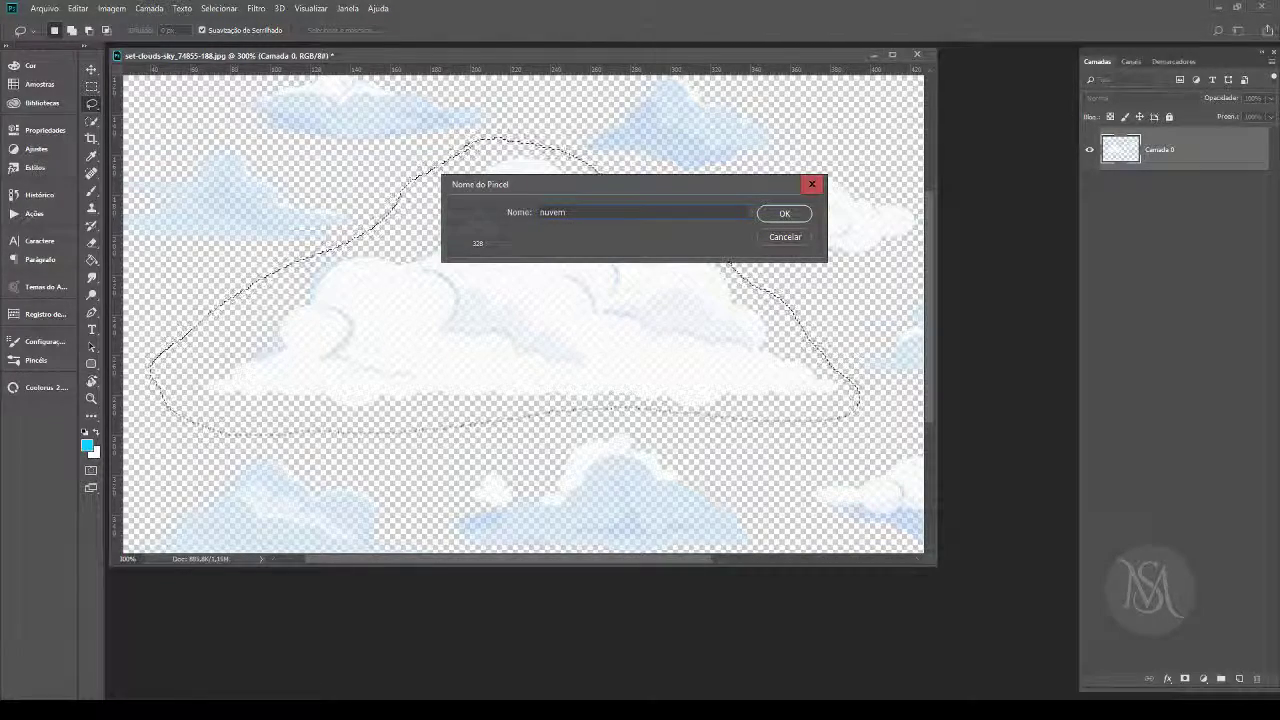
pyautogui.write('-1')
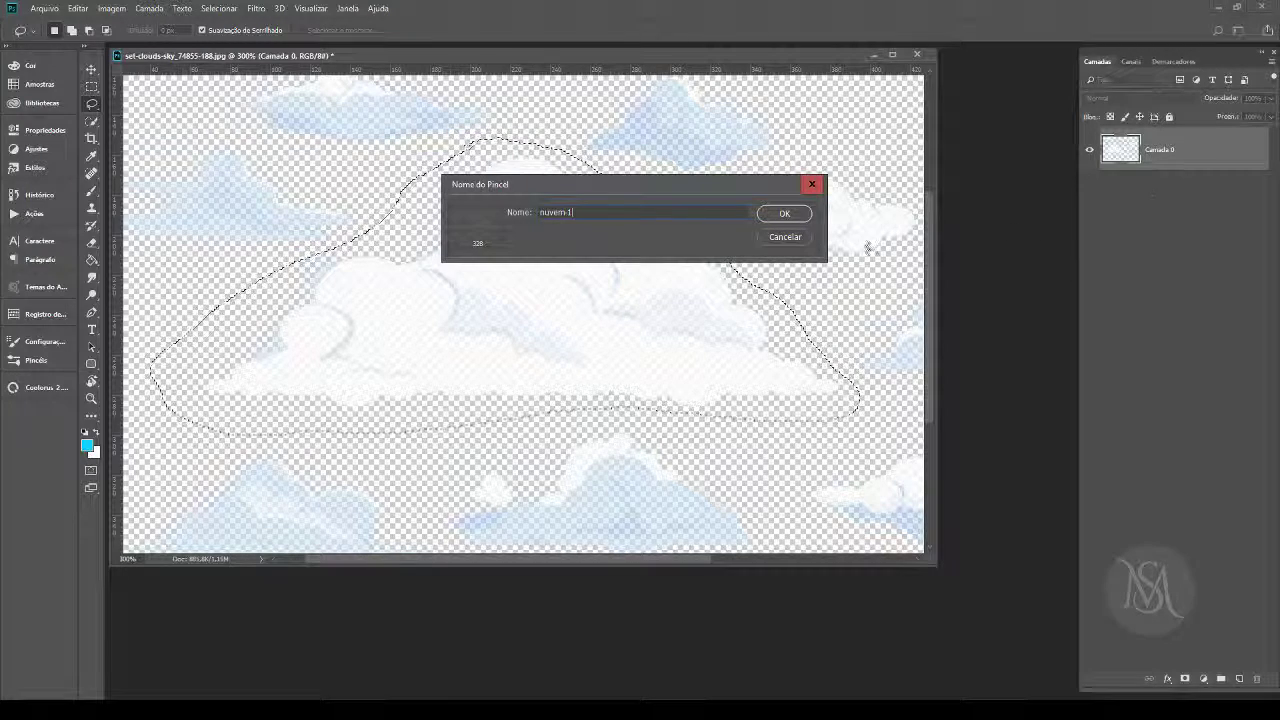
pyautogui.click(783, 214)
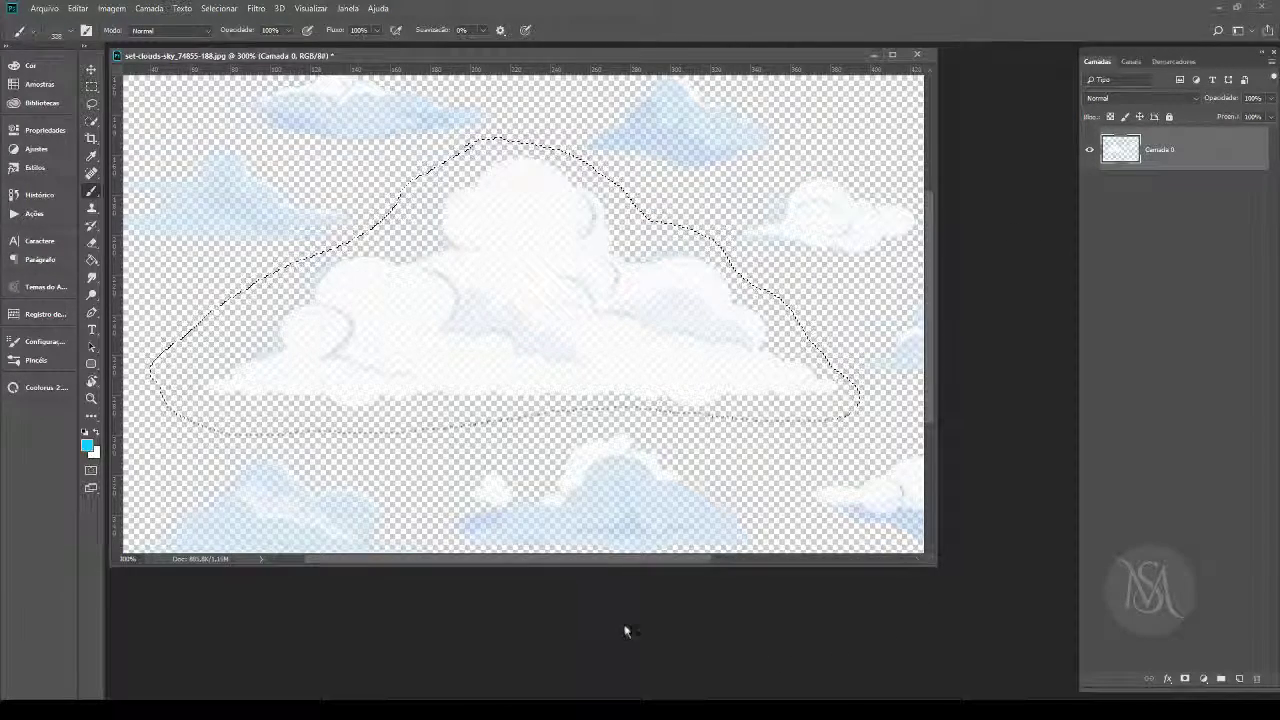
pyautogui.hotkey('ctrl', 'o')
# Step: Open pexels-photo.jpg from the Pexels folder, accepting the colour-profile prompt
pyautogui.click(311, 31)
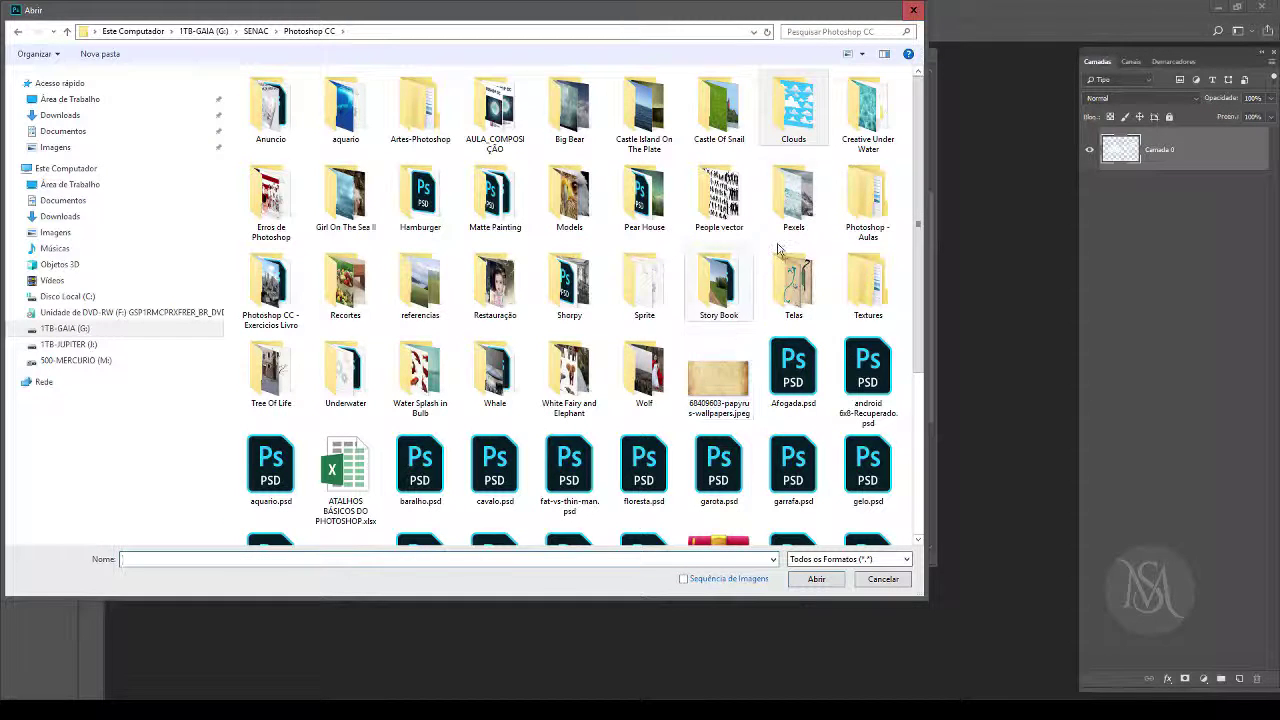
pyautogui.click(786, 203)
pyautogui.doubleClick(786, 203)
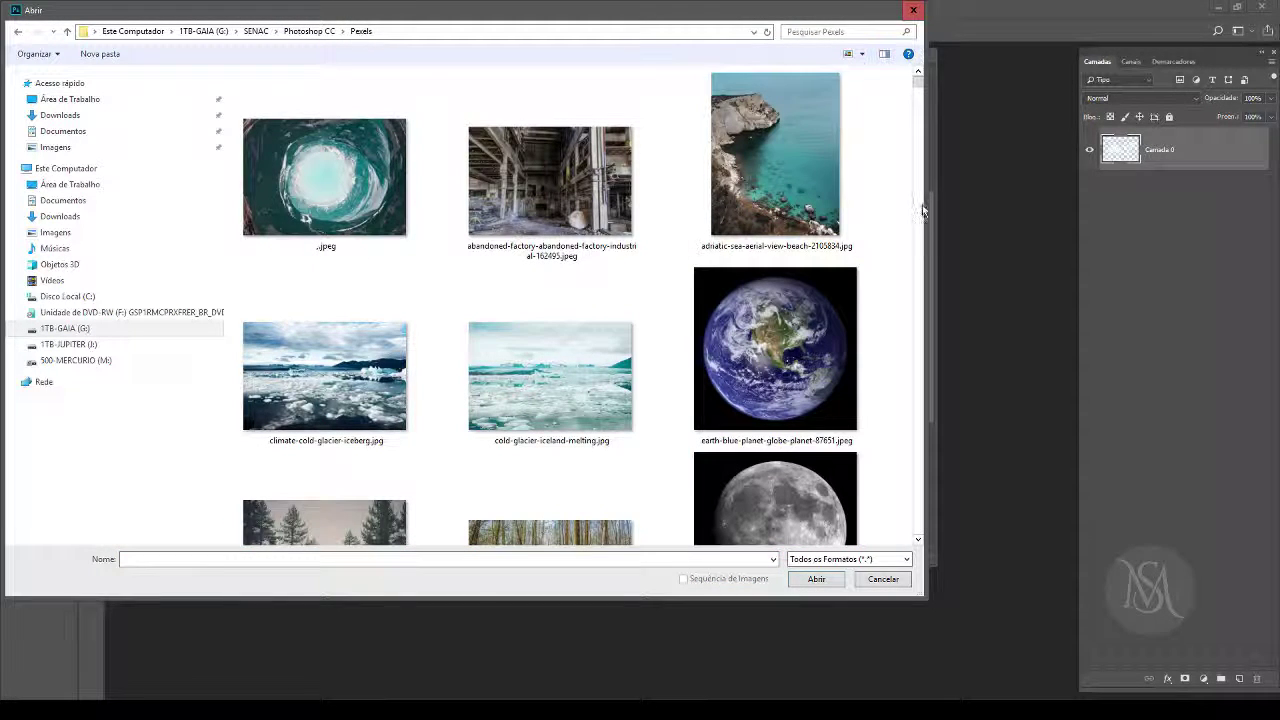
pyautogui.scroll(-3, 911, 86)
pyautogui.scroll(-2, 922, 90)
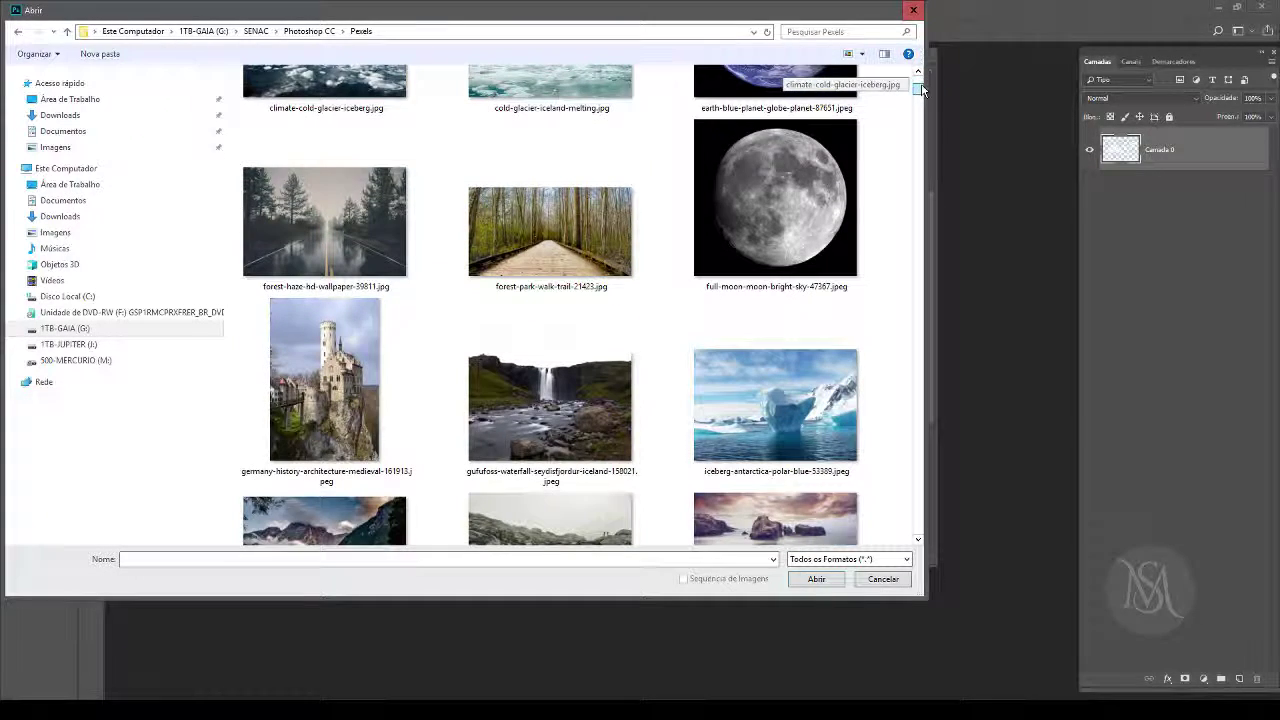
pyautogui.scroll(-2, 925, 90)
pyautogui.scroll(-2, 927, 95)
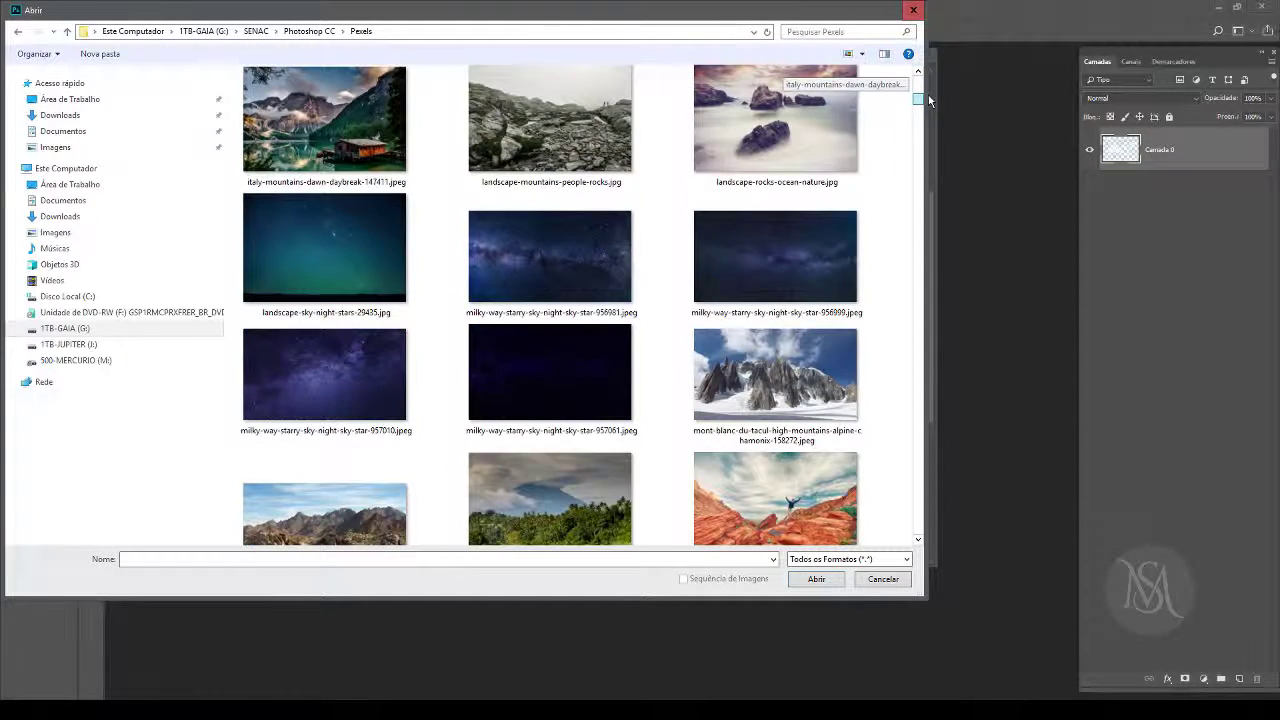
pyautogui.scroll(-2, 928, 100)
pyautogui.scroll(-1, 929, 105)
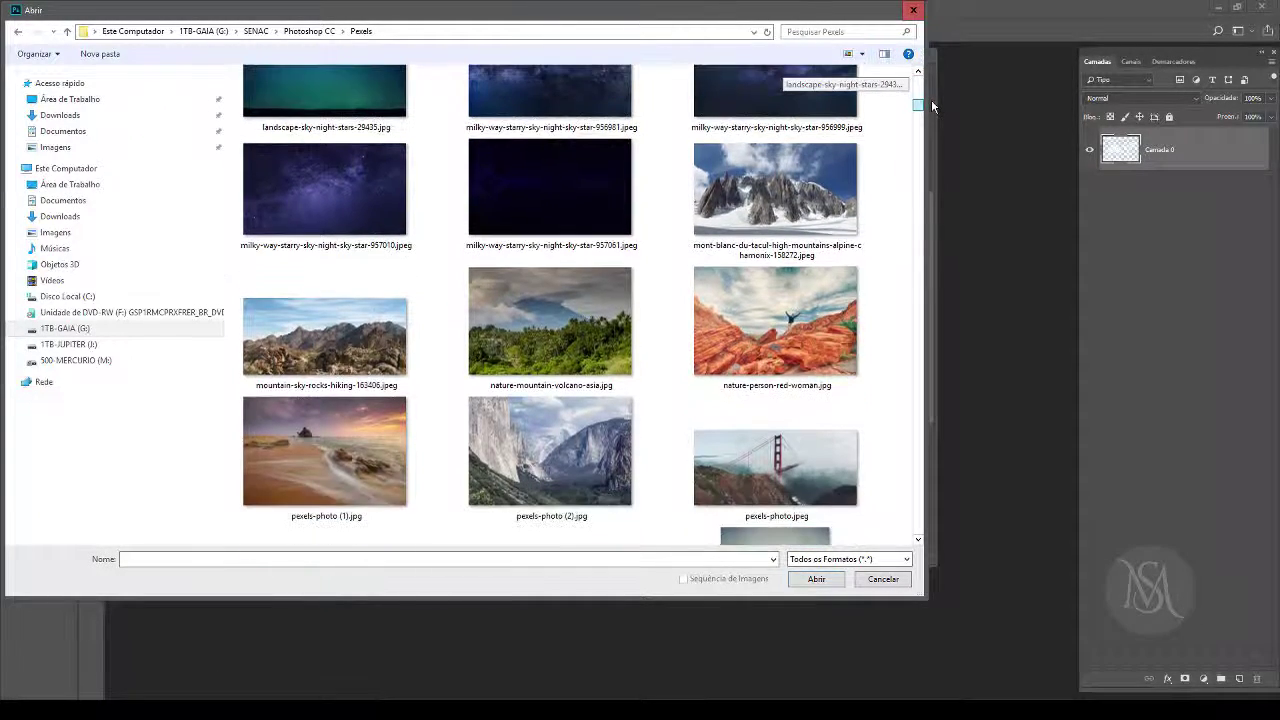
pyautogui.scroll(-1, 929, 106)
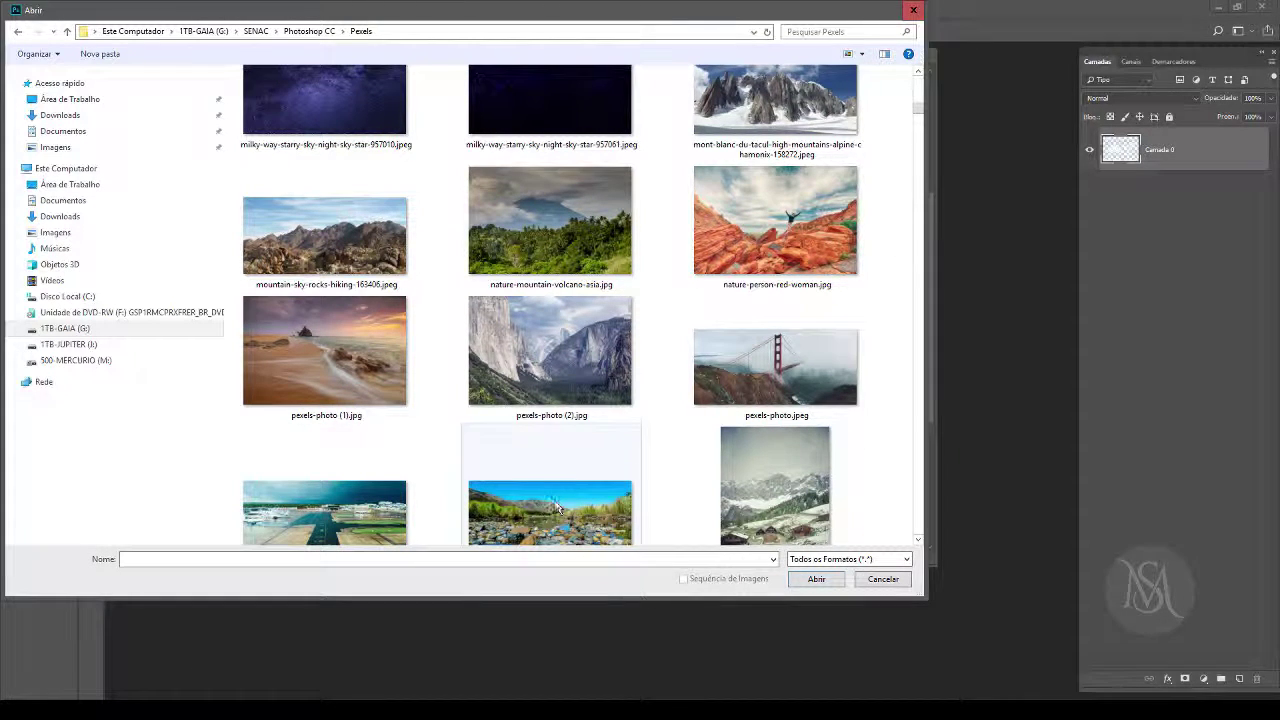
pyautogui.doubleClick(320, 510)
pyautogui.click(780, 323)
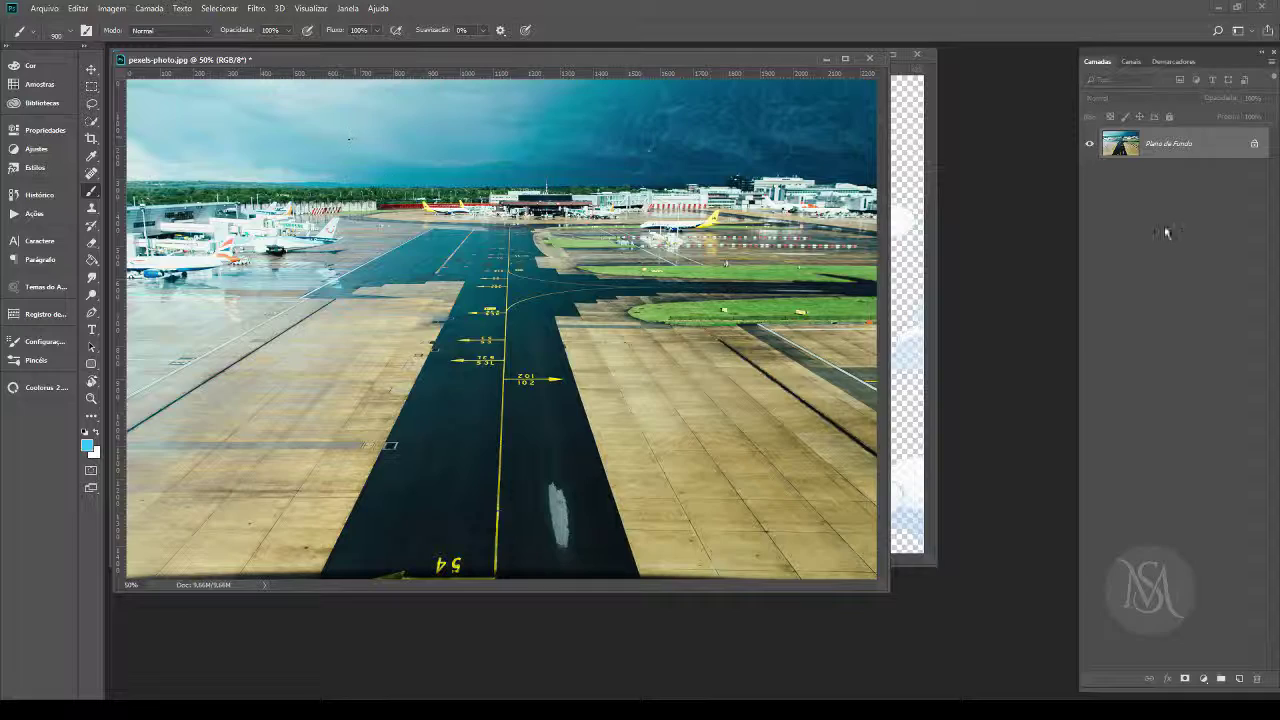
# Step: Return to the clouds document, deselect, and add a new layer beneath Camada 0
pyautogui.click(825, 60)
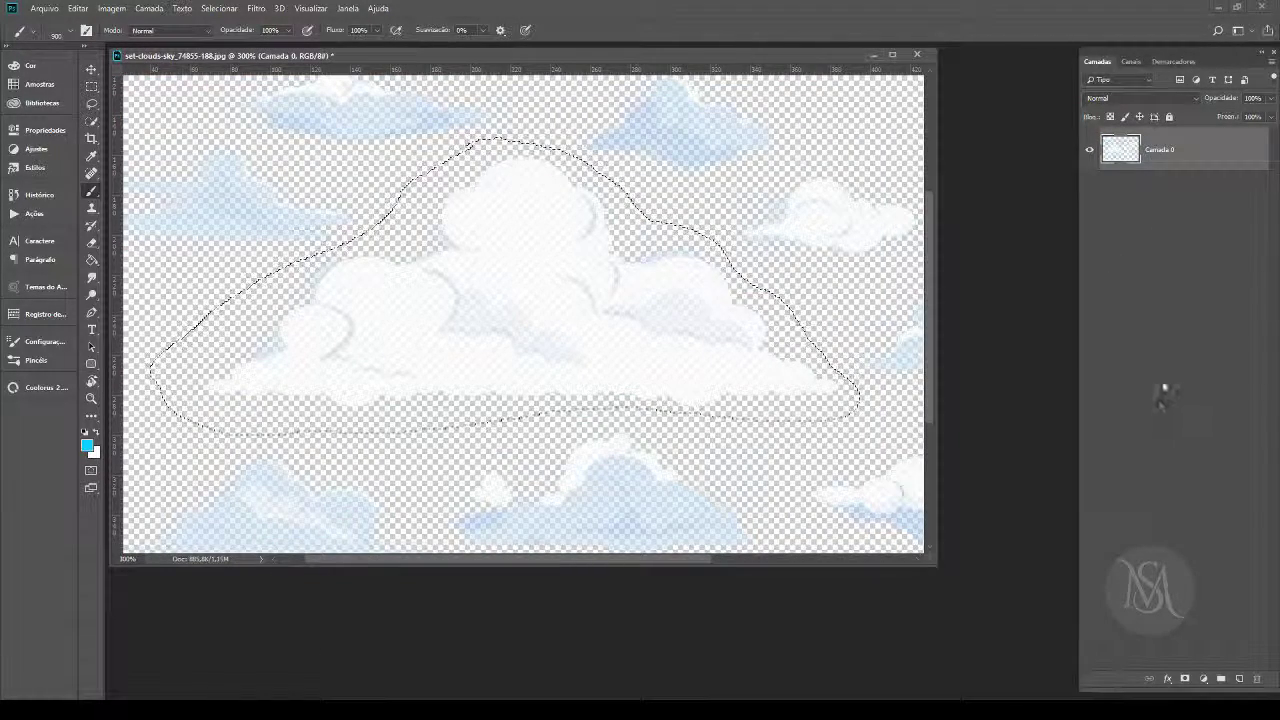
pyautogui.hotkey('ctrl', 'd')
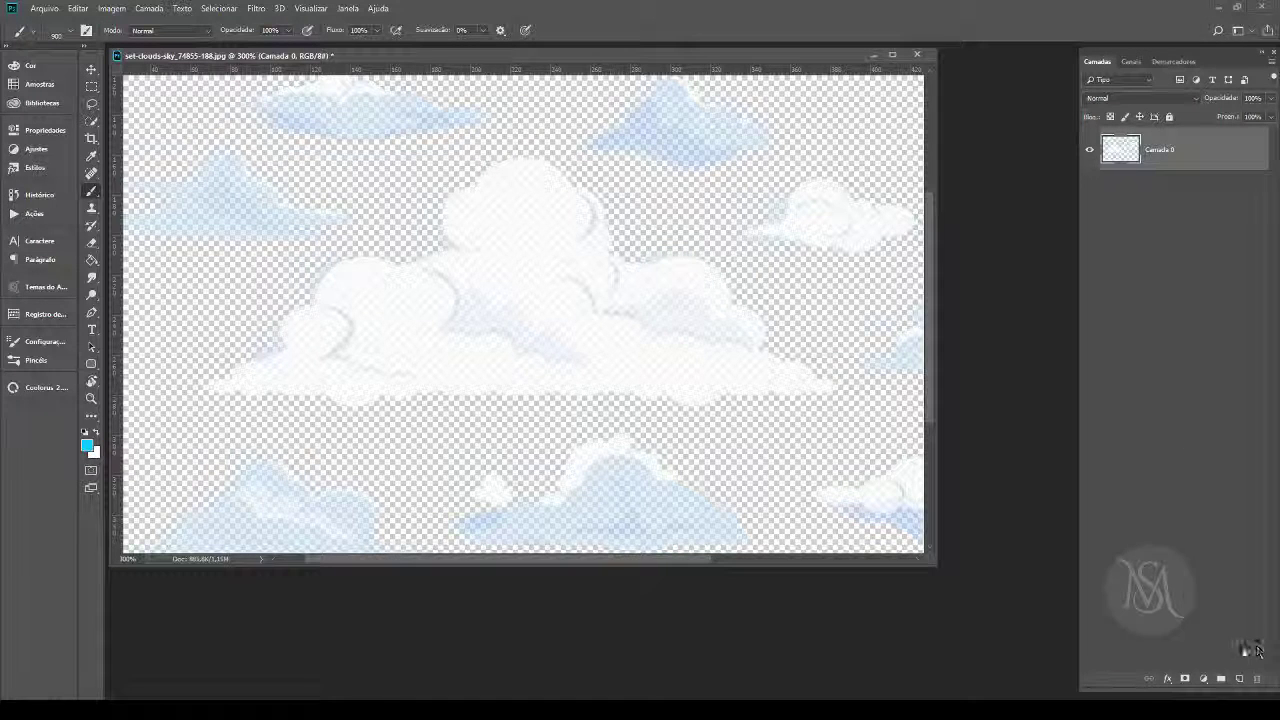
pyautogui.click(1239, 679)
pyautogui.hotkey('ctrl', '[')
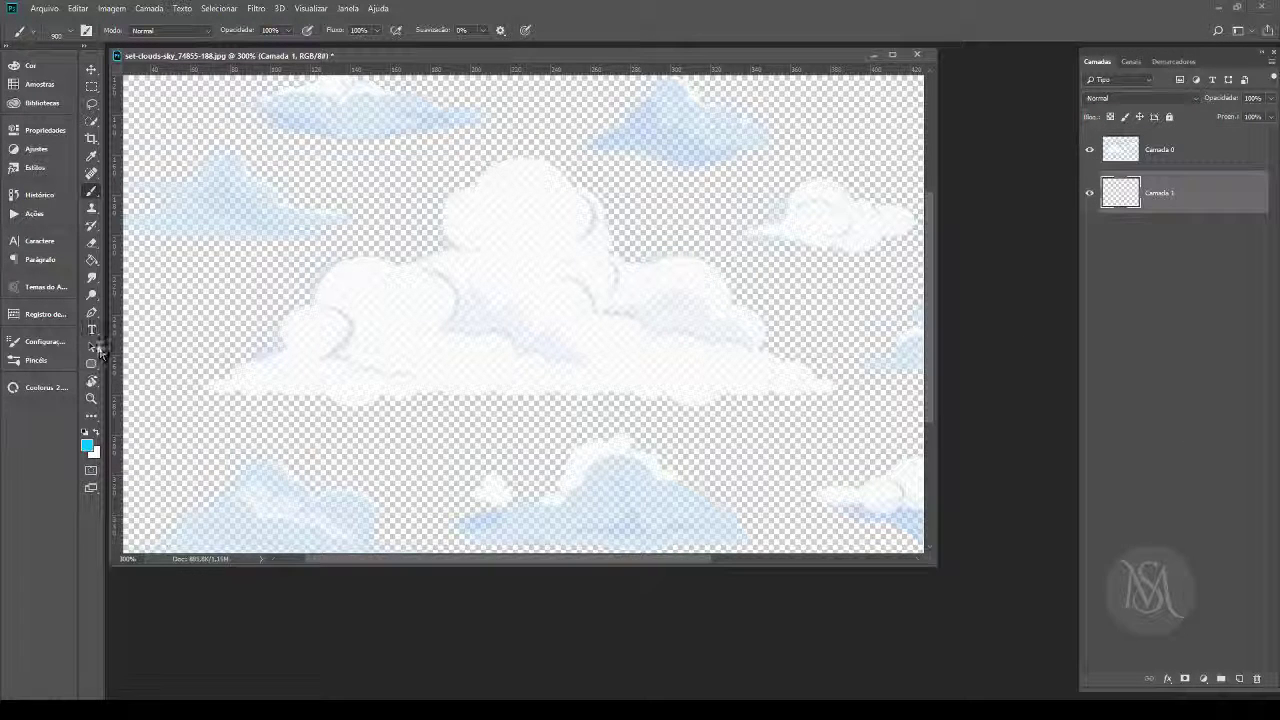
# Step: Fill the new Camada 1 layer with bright cyan as the sky
pyautogui.click(91, 260)
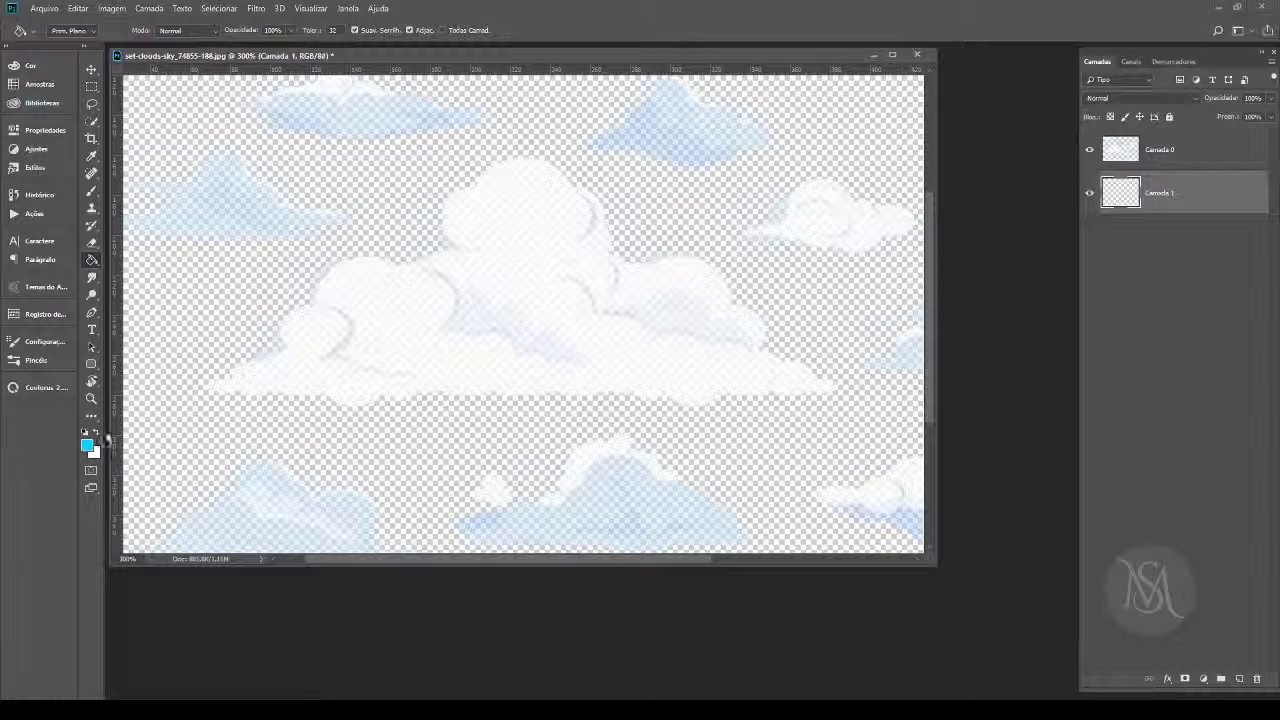
pyautogui.press('x')
pyautogui.click(184, 518)
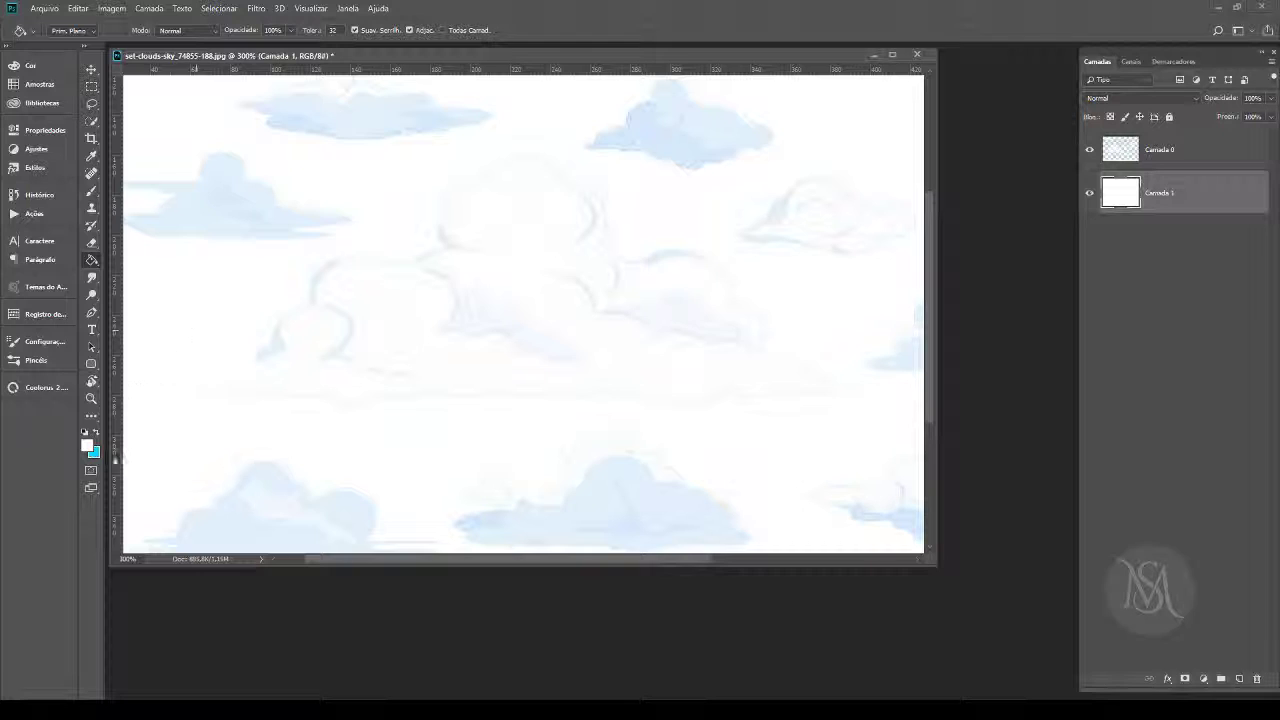
pyautogui.click(96, 432)
pyautogui.click(205, 322)
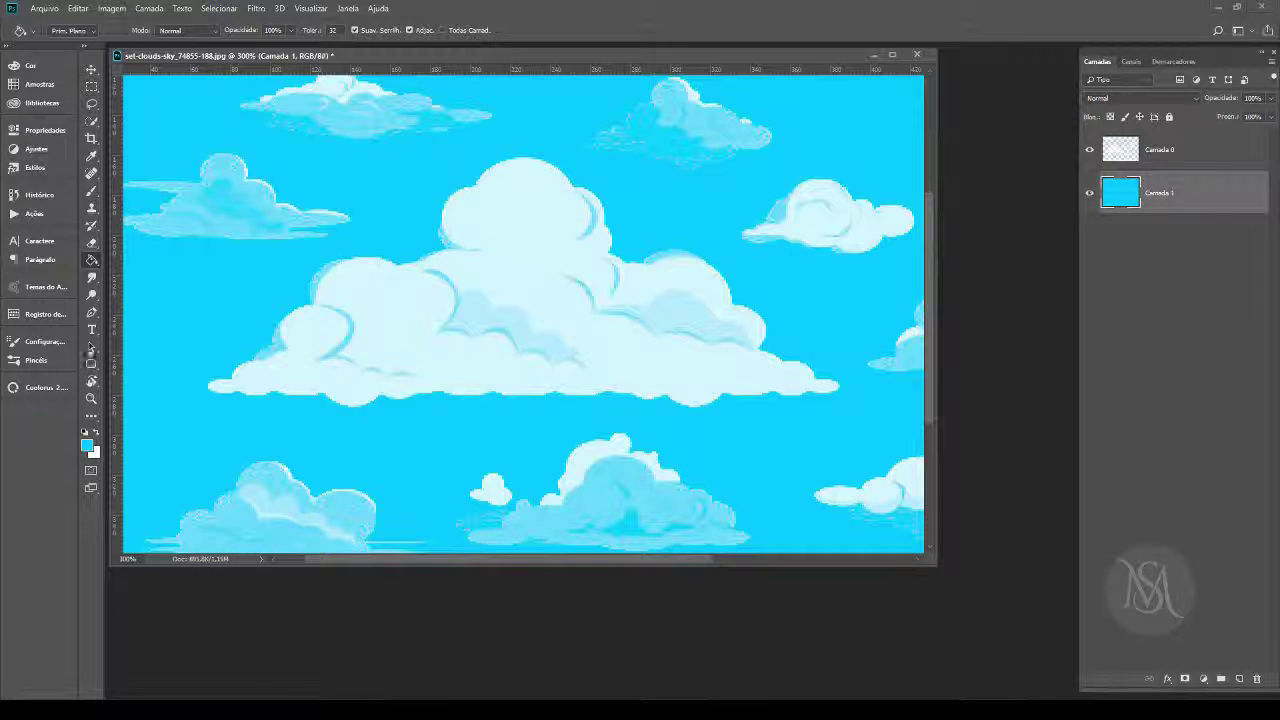
pyautogui.click(91, 104)
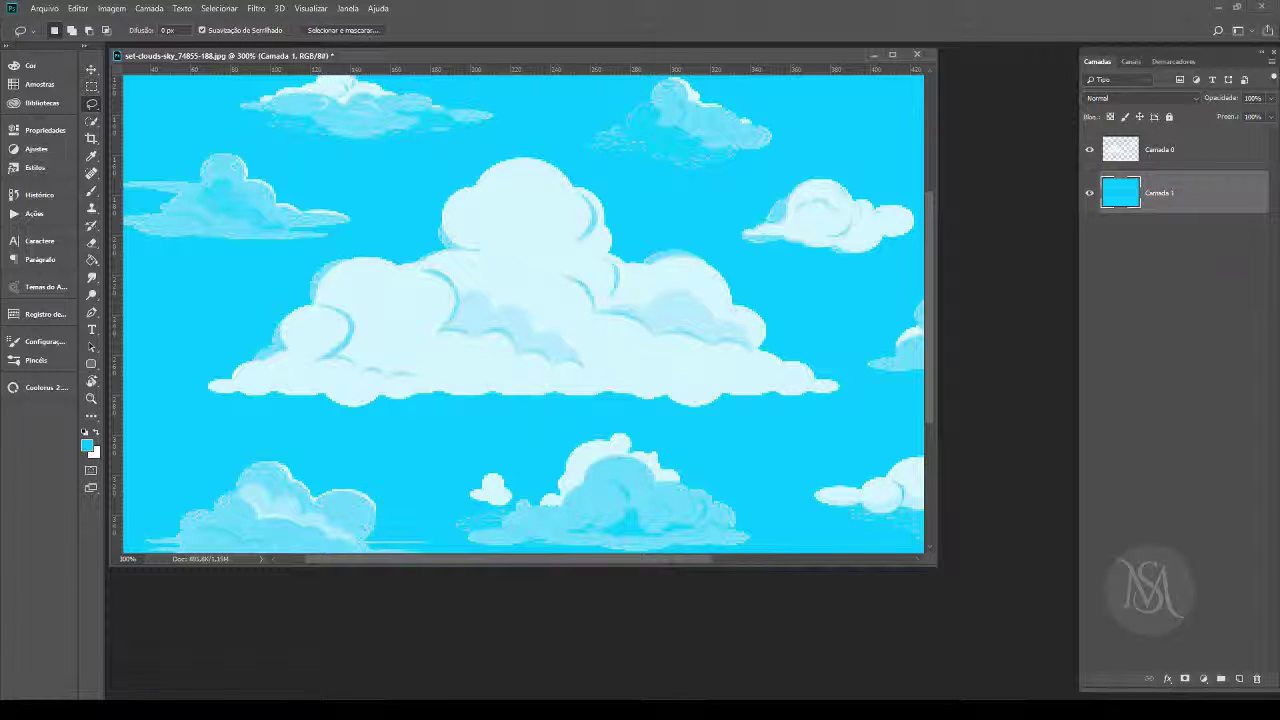
# Step: Lasso-select around the large central cloud over the cyan sky
pyautogui.moveTo(428, 172); pyautogui.dragTo(381, 236)
pyautogui.moveTo(700, 407)
pyautogui.mouseDown()
pyautogui.moveTo(851, 400)
pyautogui.moveTo(850, 388)
pyautogui.mouseUp()
pyautogui.moveTo(806, 320)
pyautogui.mouseDown()
pyautogui.moveTo(590, 155)
pyautogui.moveTo(428, 172)
pyautogui.mouseUp()
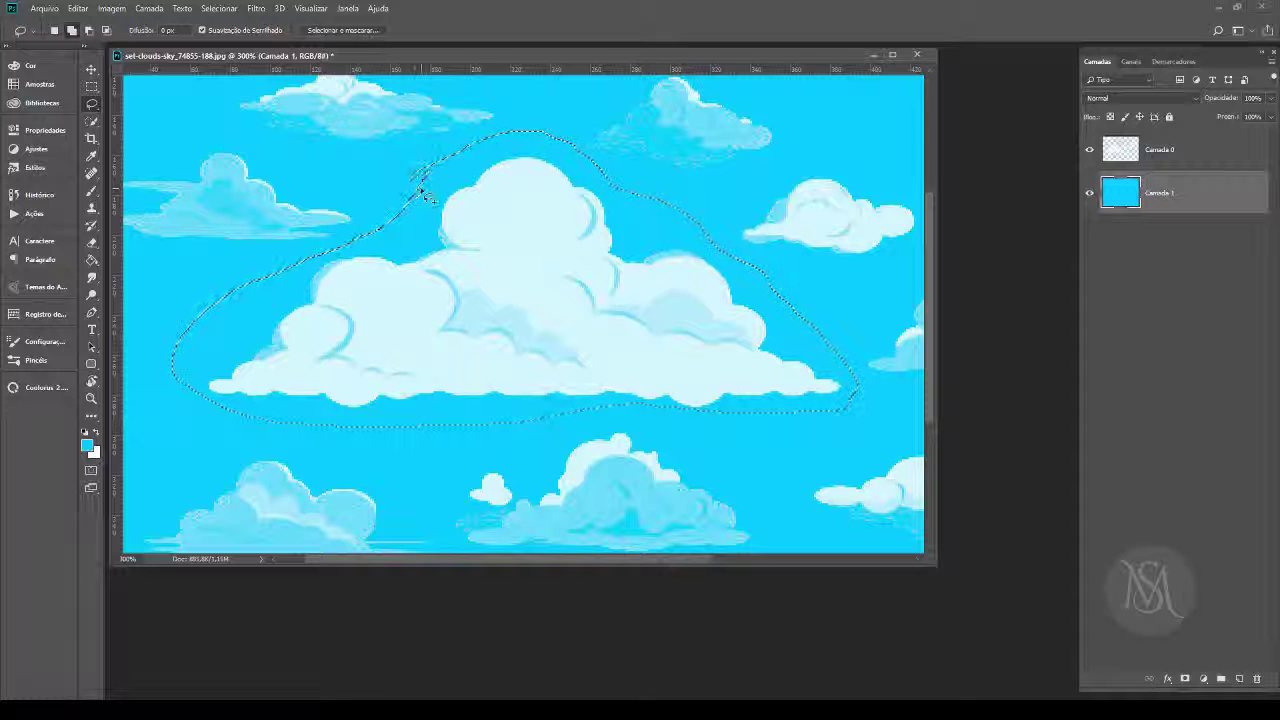
pyautogui.press('alt')
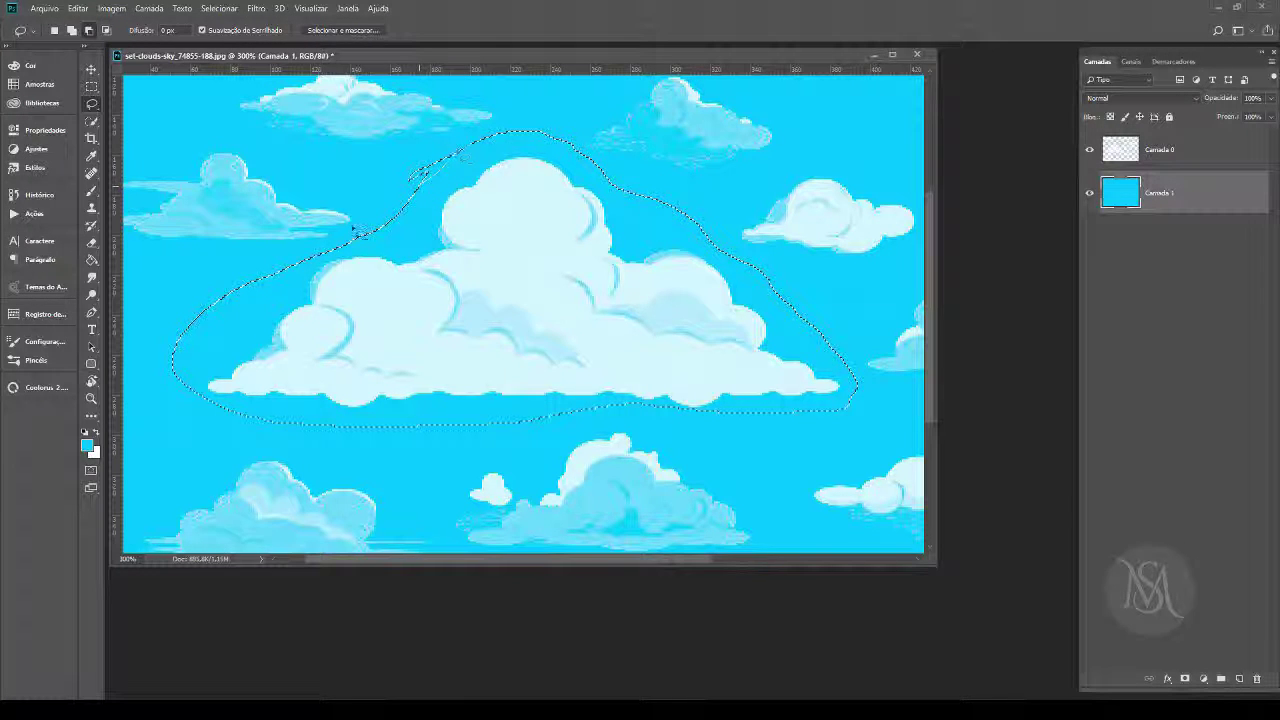
pyautogui.click(91, 68)
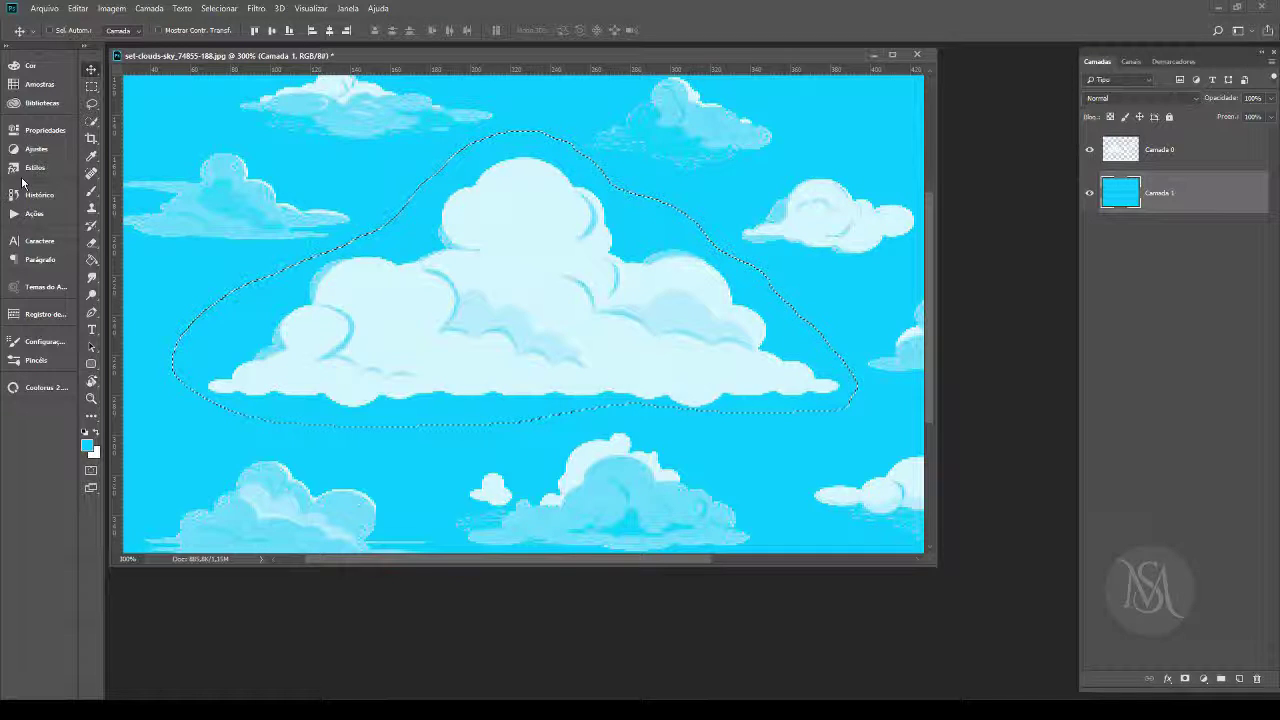
# Step: Zoom out to 100% and start a Define Brush Preset, then cancel it
pyautogui.click(91, 398)
pyautogui.keyDown('alt'); pyautogui.click(229, 481); pyautogui.keyUp('alt')
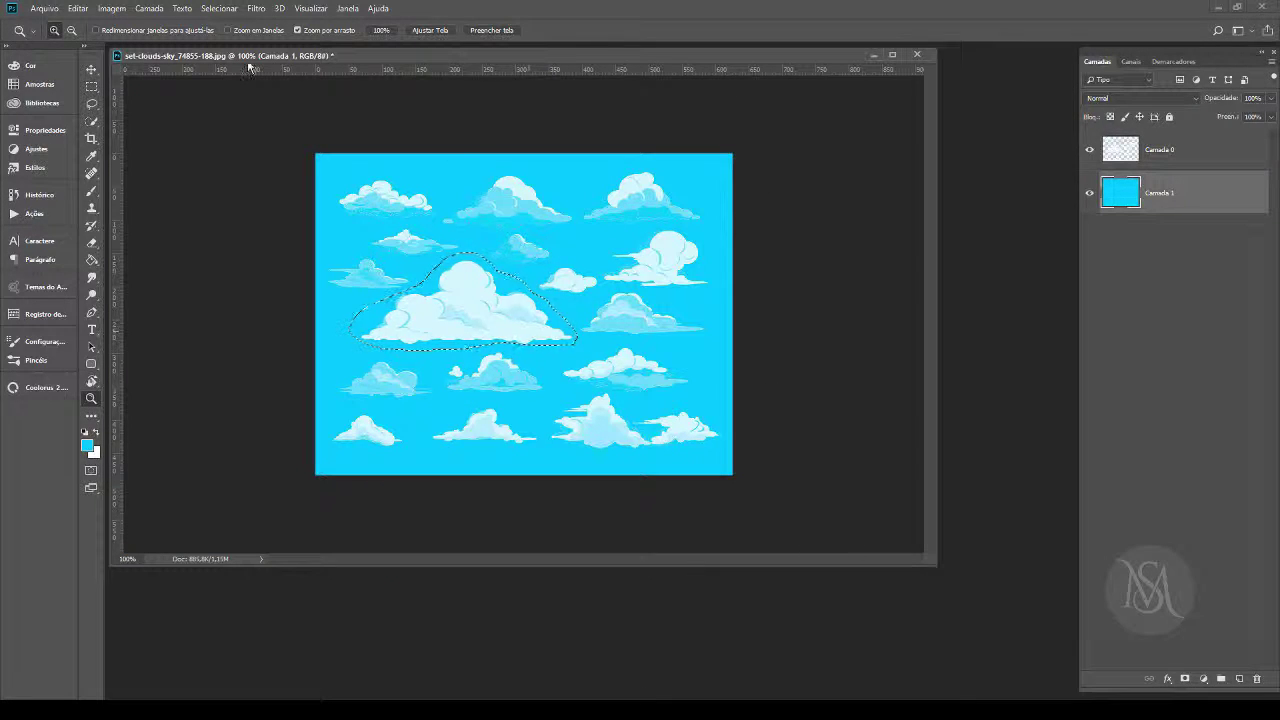
pyautogui.click(78, 8)
pyautogui.click(173, 350)
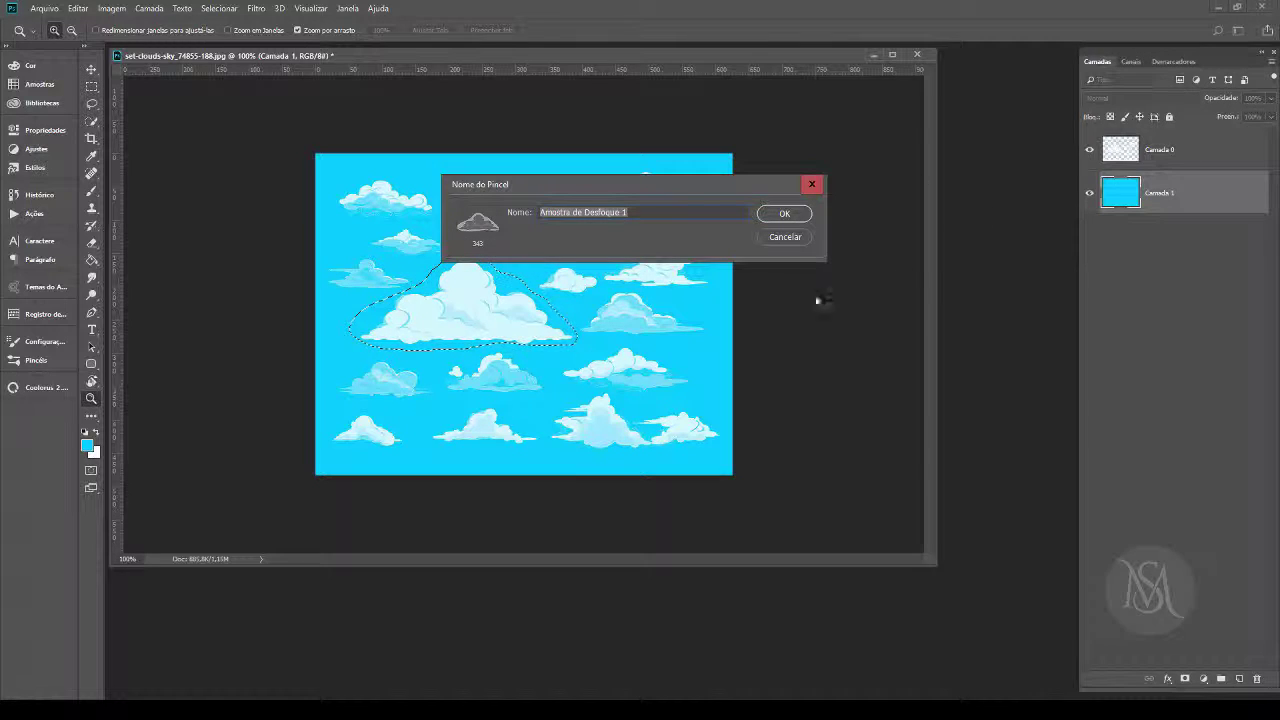
pyautogui.click(789, 237)
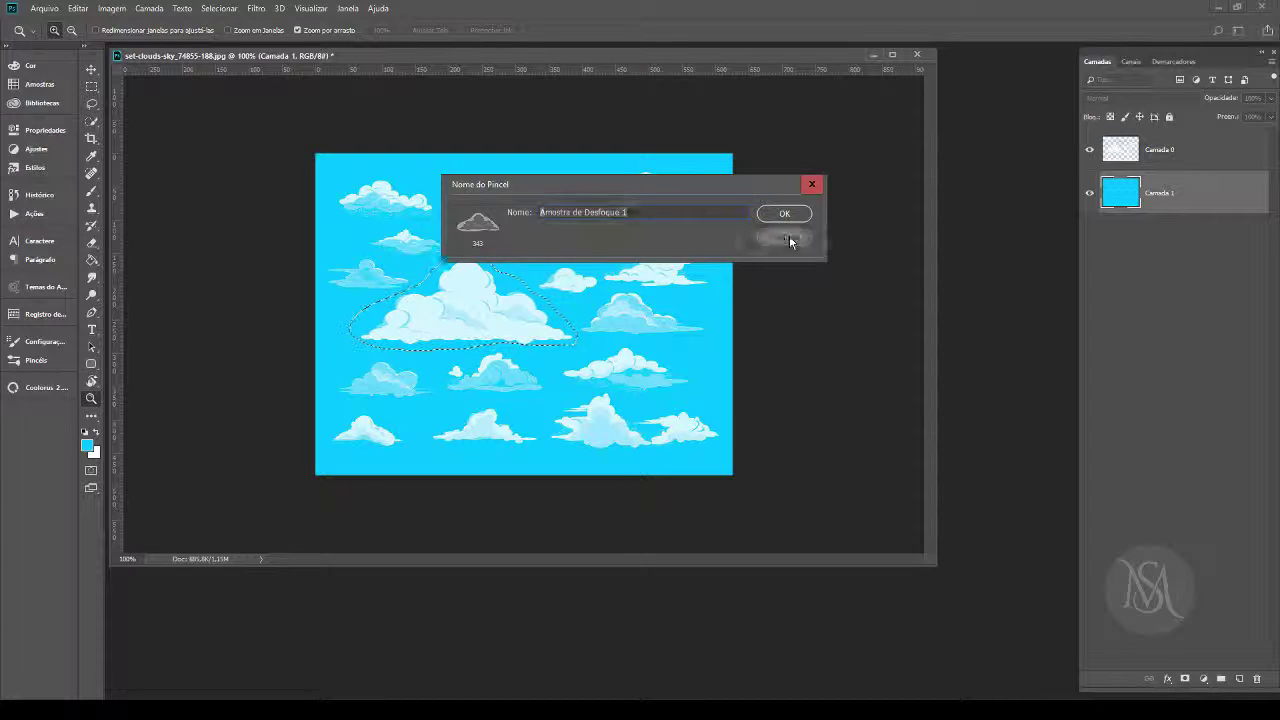
# Step: Make the clouds layer Camada 0 active and briefly toggle the cyan sky layer's visibility
pyautogui.click(1169, 155)
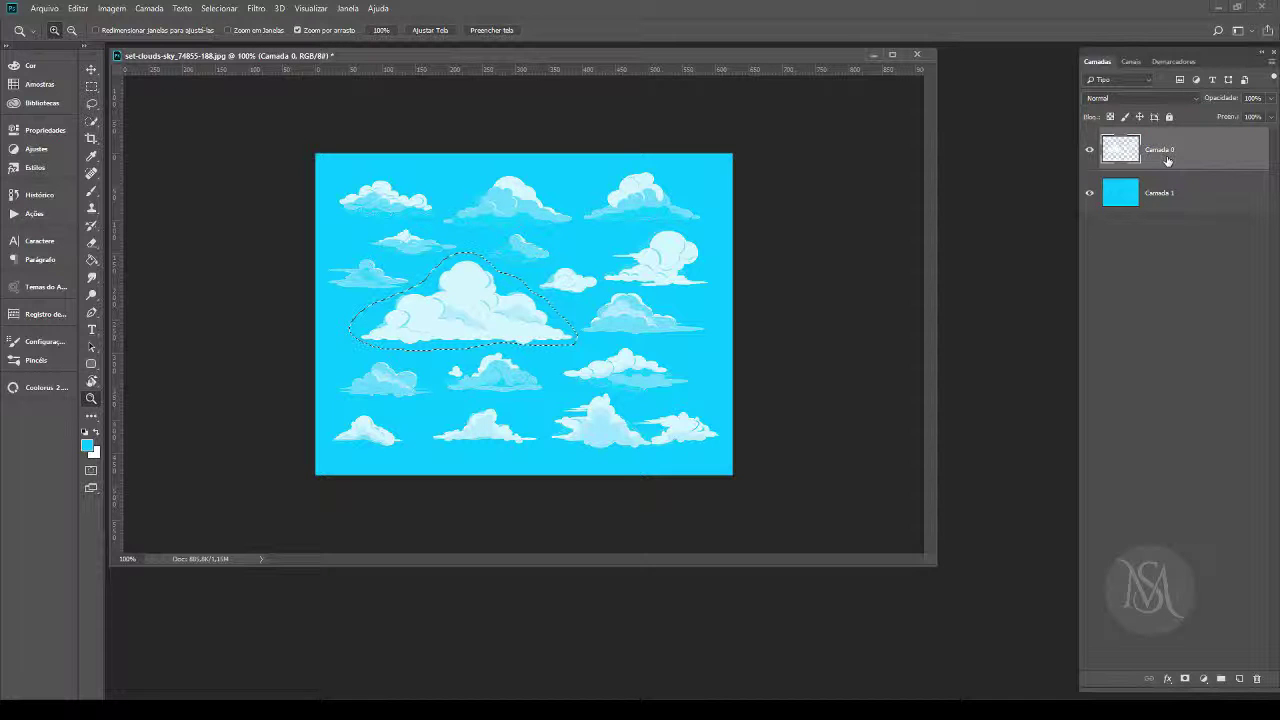
pyautogui.press('v')
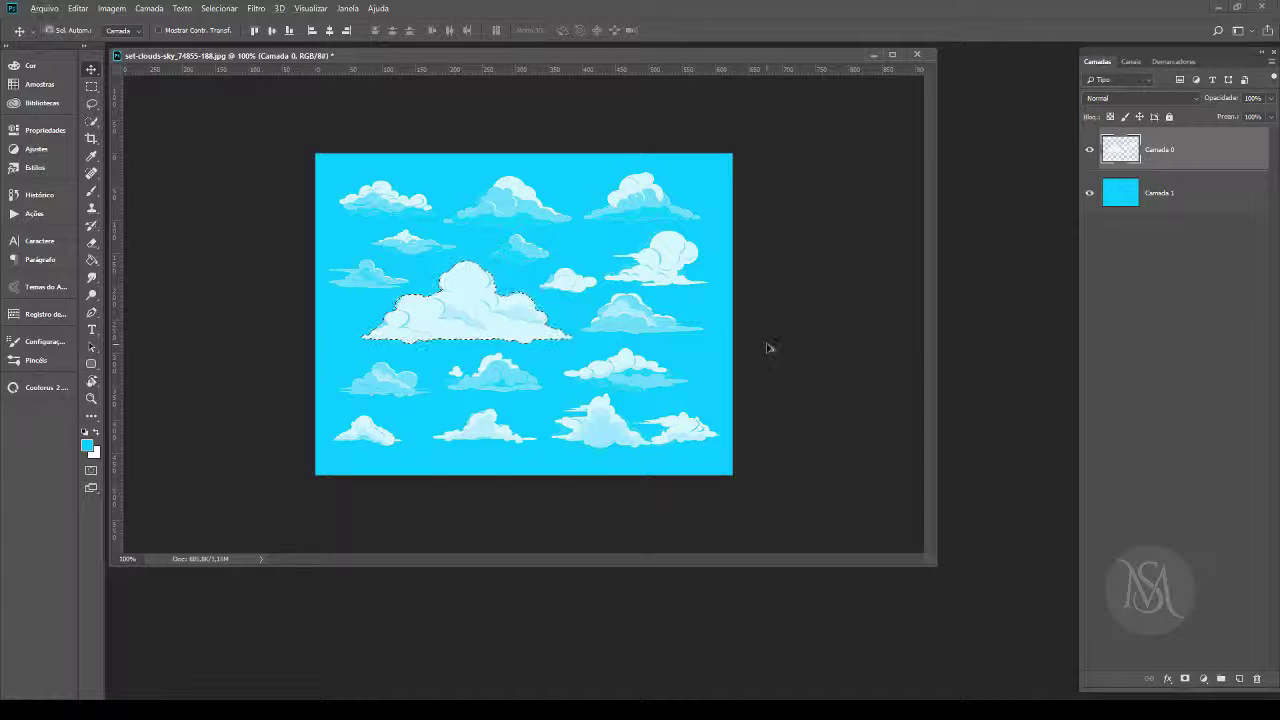
pyautogui.hotkey('ctrl', 'Down')
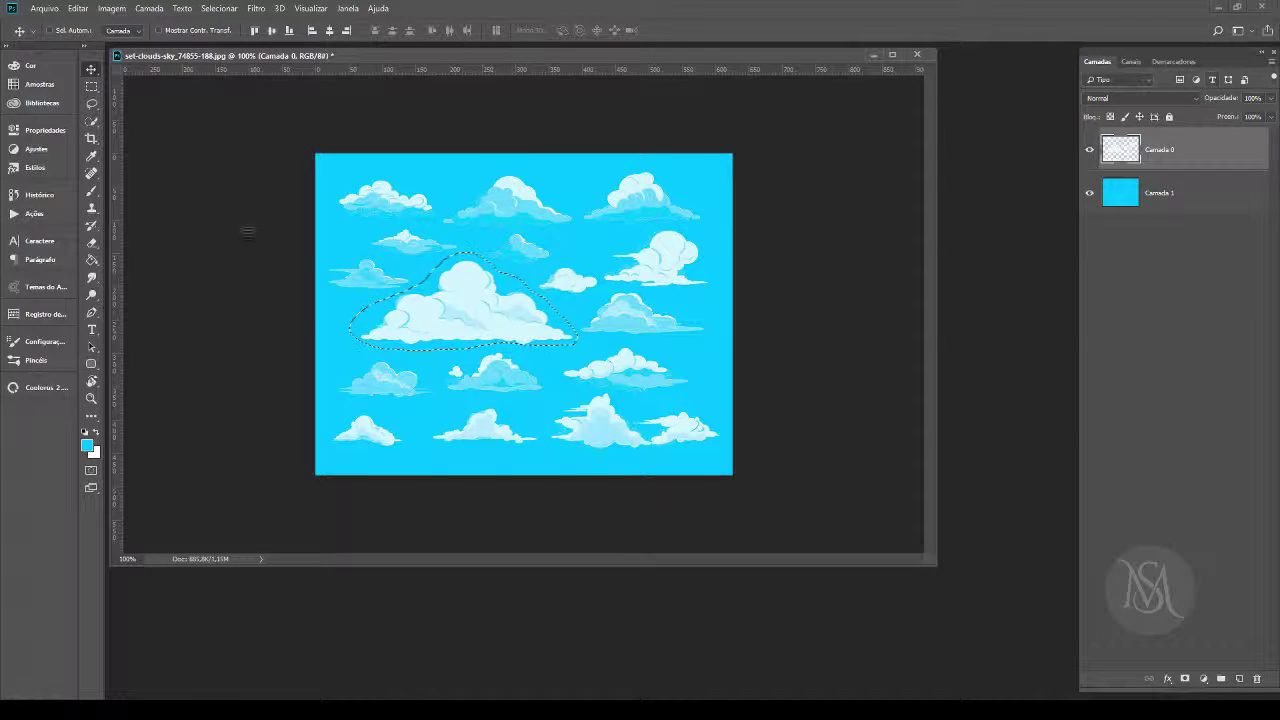
pyautogui.click(1090, 194)
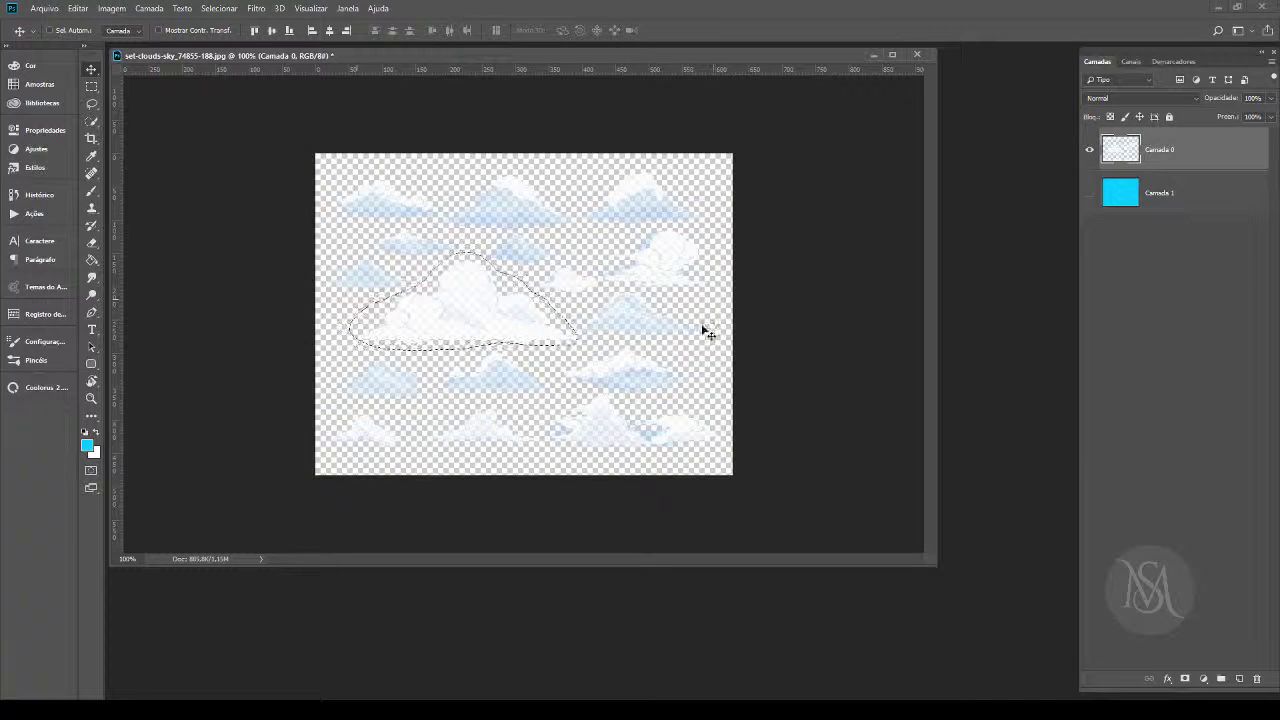
pyautogui.click(1090, 193)
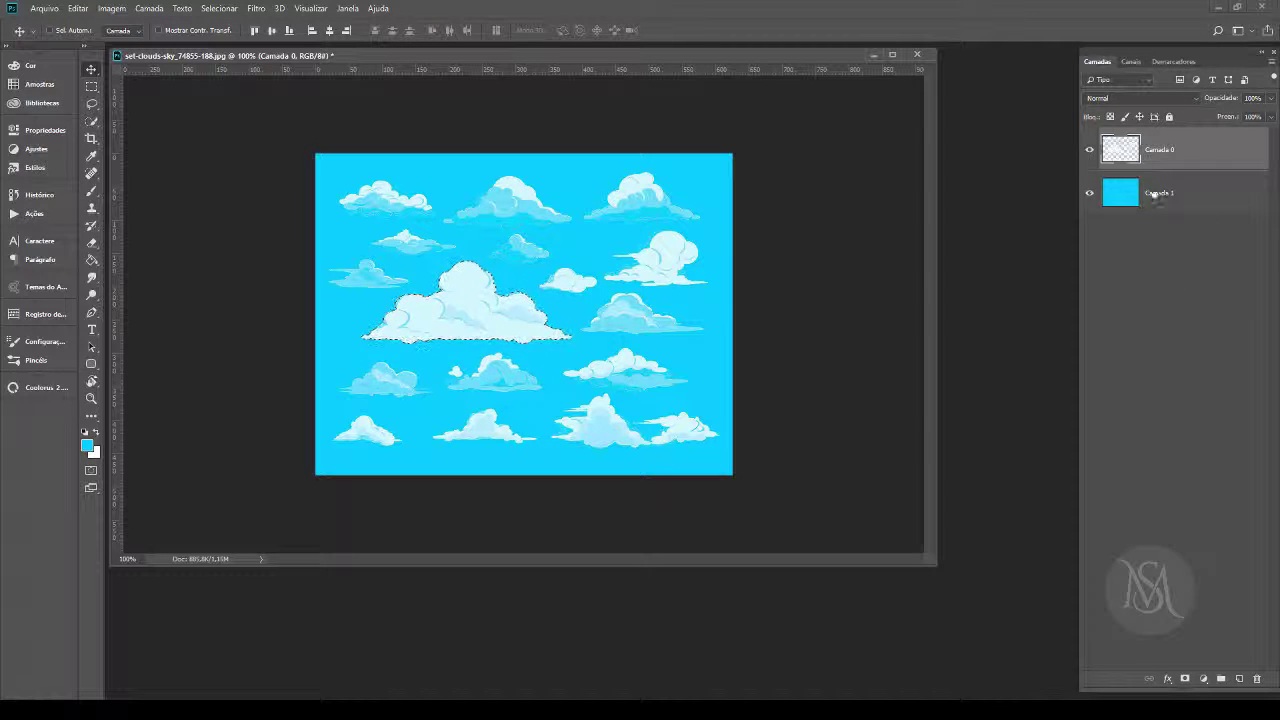
# Step: Save the outlined cloud as a new 329 px brush preset named 'nuvem'
pyautogui.click(78, 8)
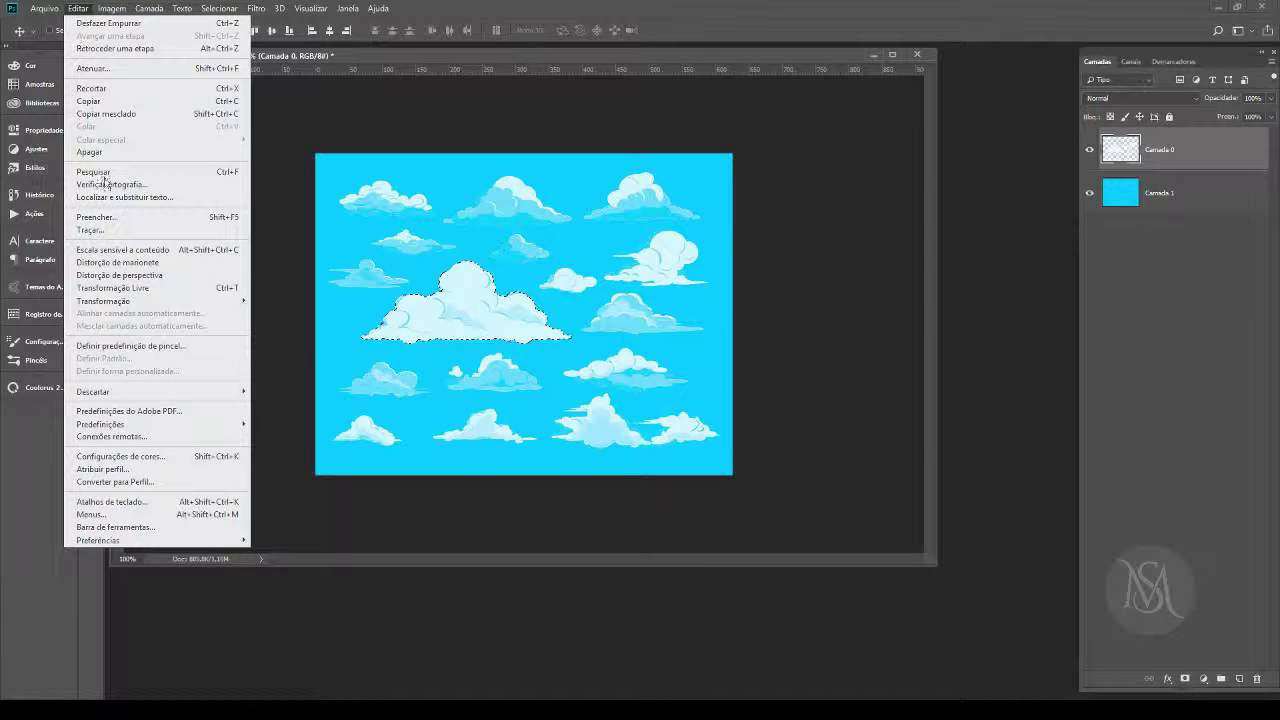
pyautogui.click(174, 345)
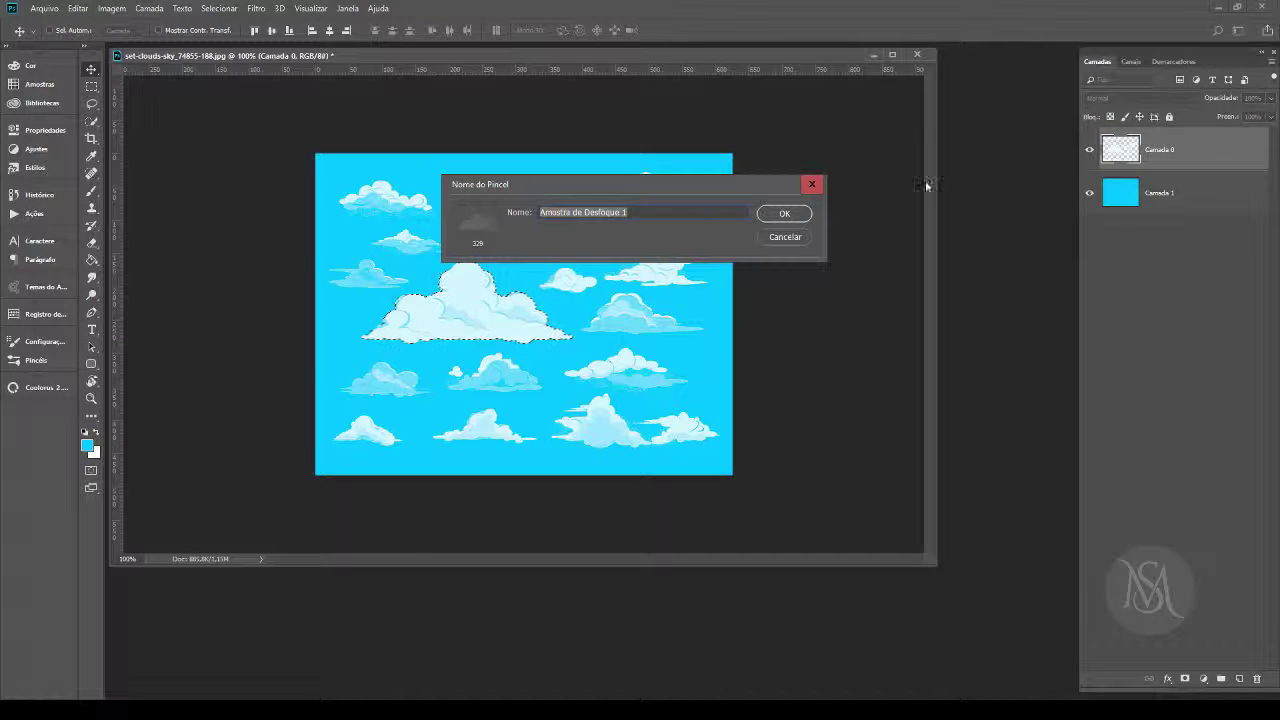
pyautogui.press('BackSpace')
pyautogui.write('nuvem')
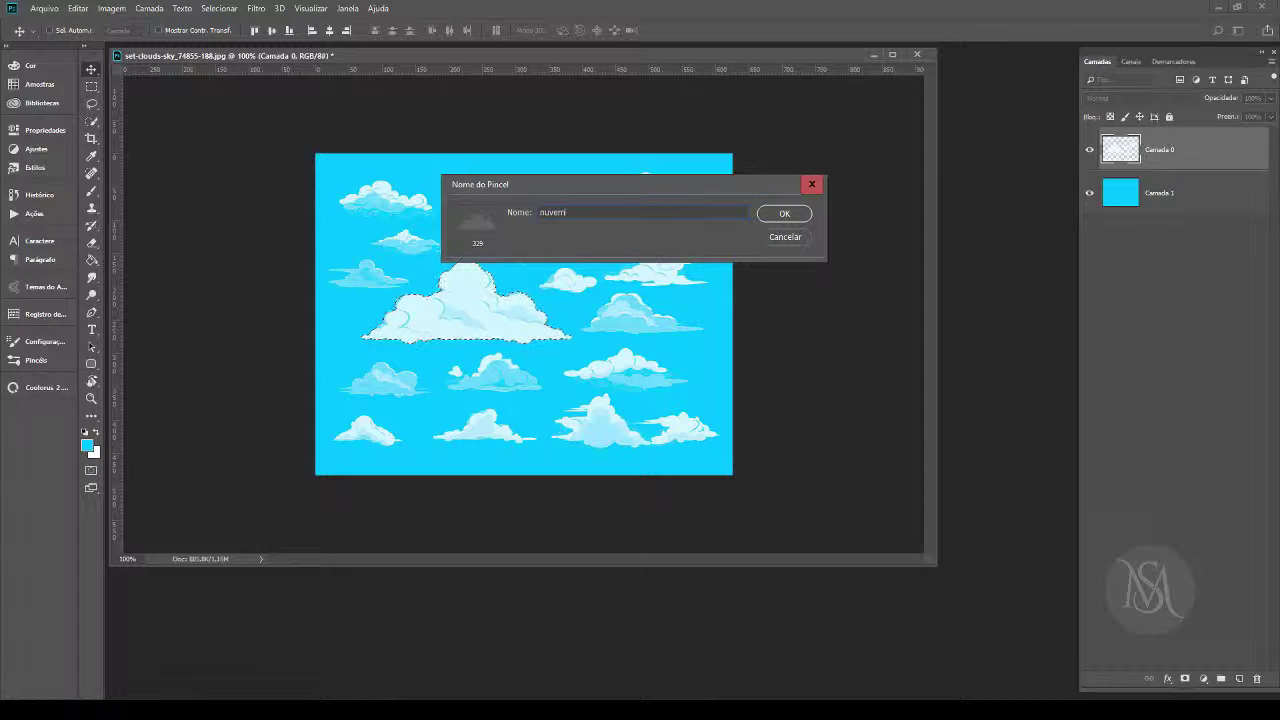
pyautogui.press('Return')
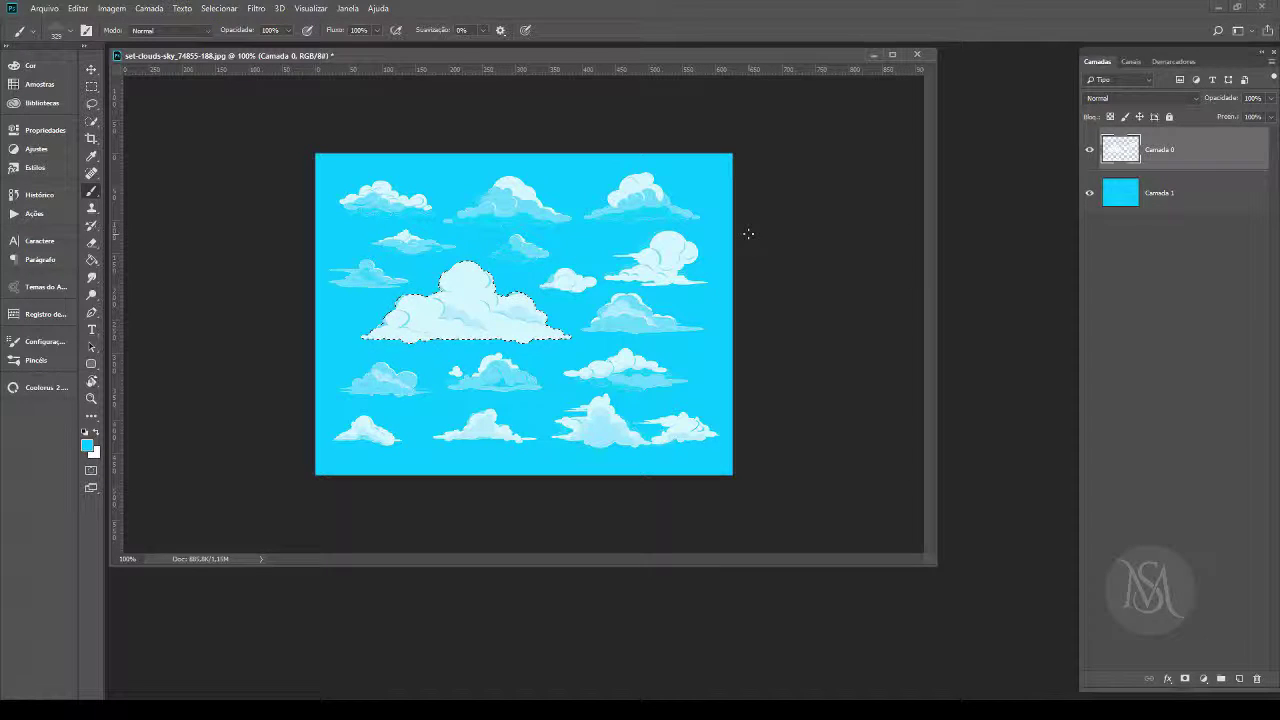
pyautogui.click(347, 8)
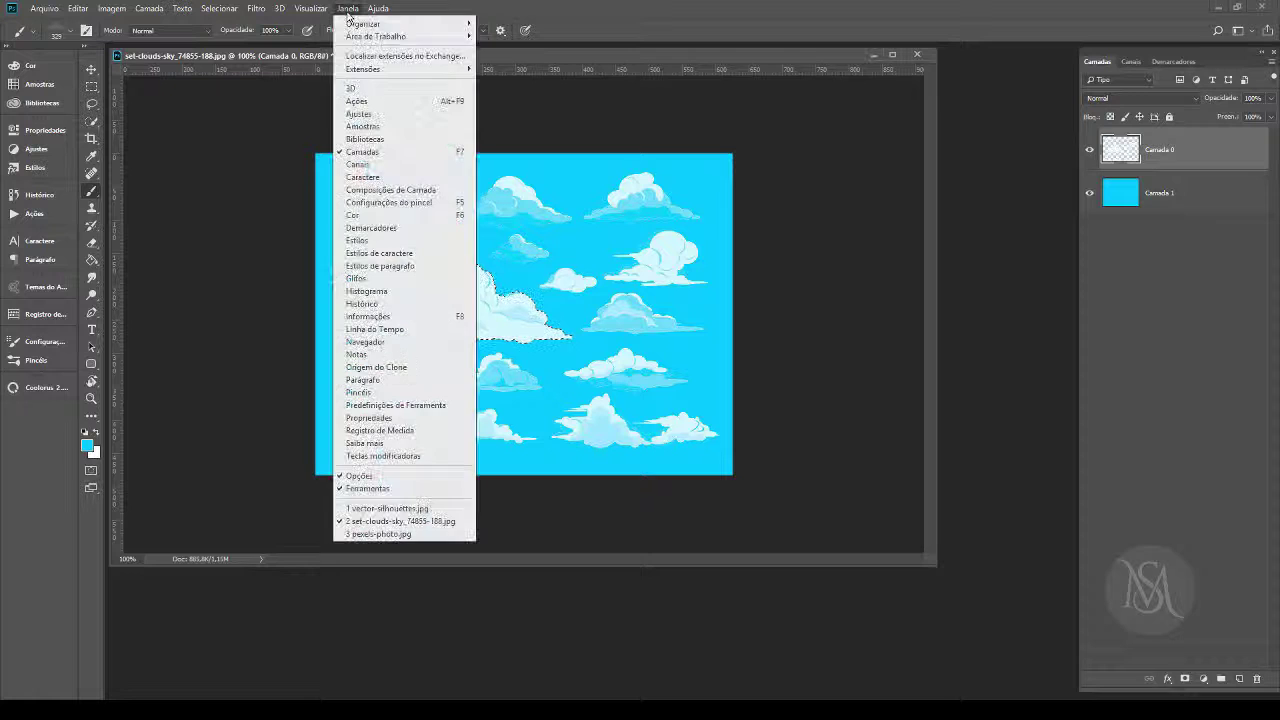
# Step: On the airport photo, enlarge the brush to 300 px, then close the photo without saving
pyautogui.click(406, 534)
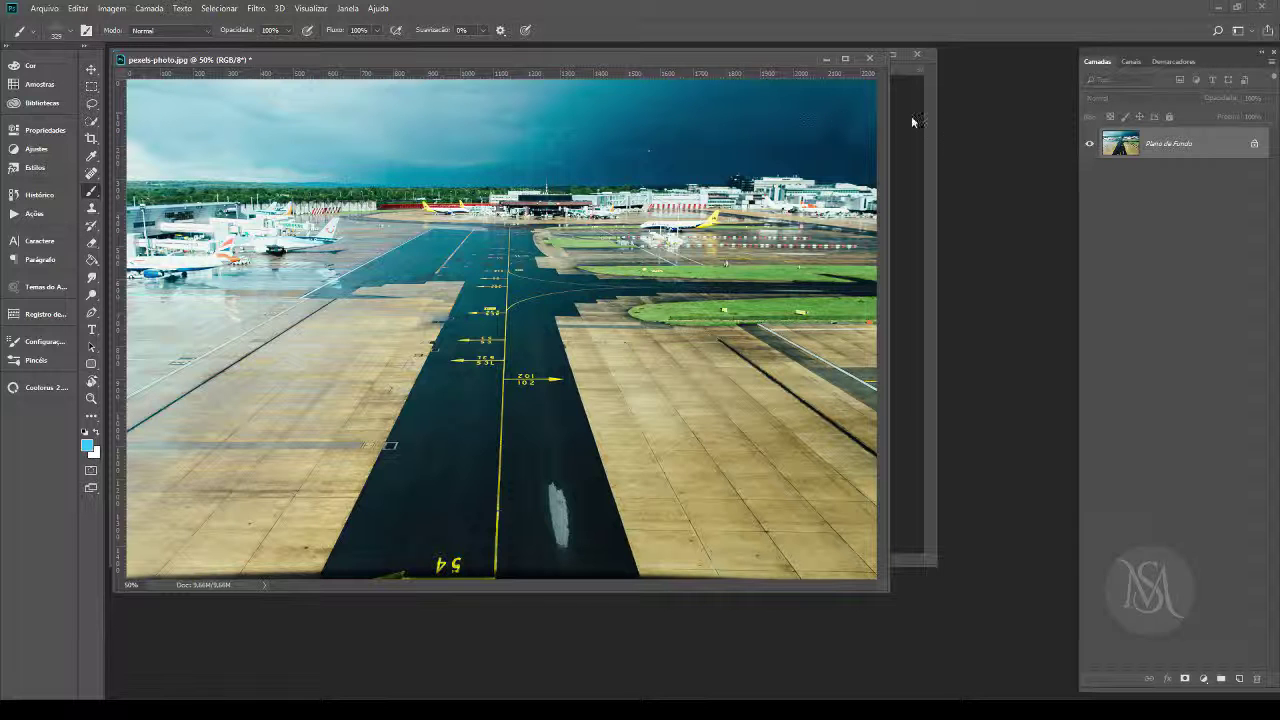
pyautogui.press(']')
pyautogui.press(']')
pyautogui.press(']')
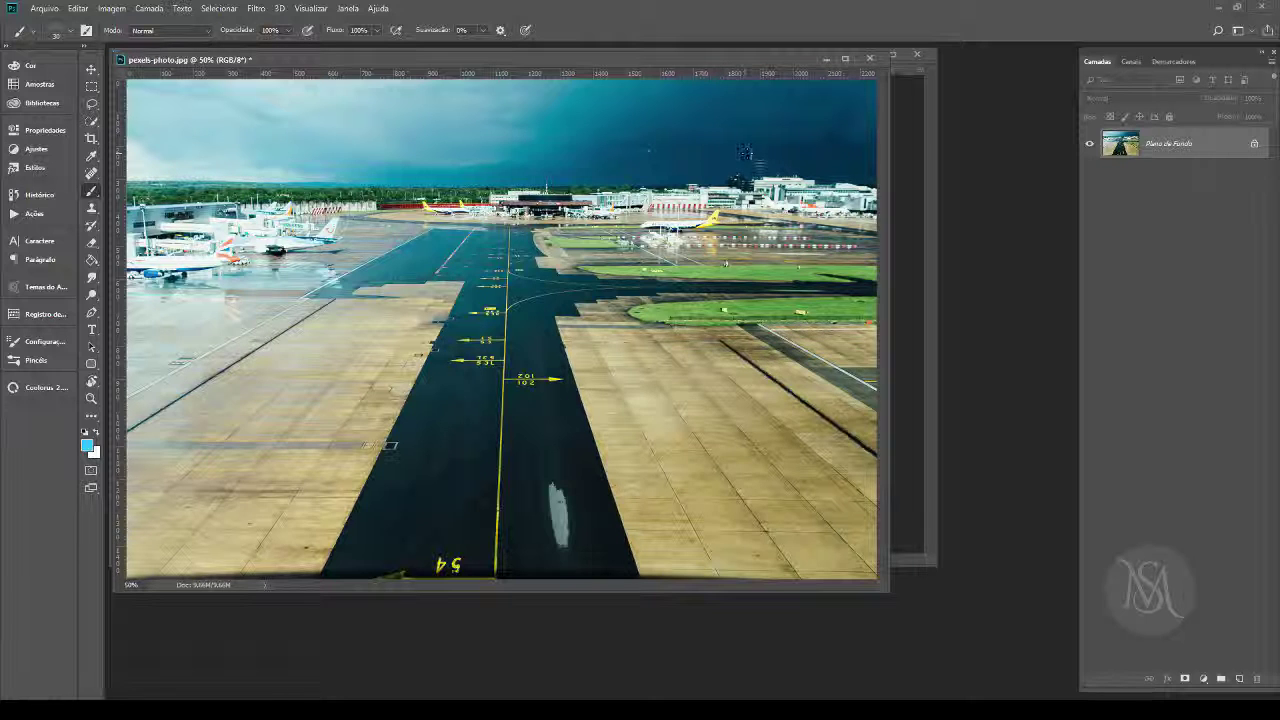
pyautogui.rightClick(756, 146)
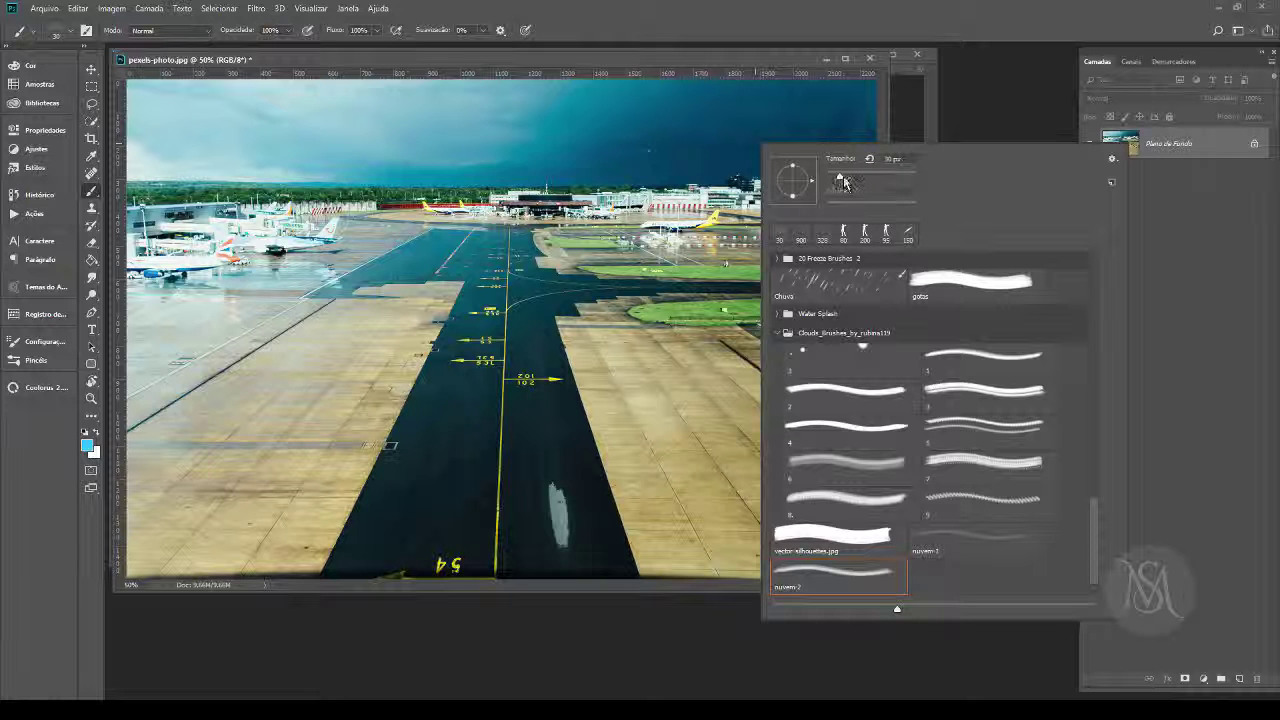
pyautogui.moveTo(841, 180); pyautogui.dragTo(897, 176)
pyautogui.click(769, 57)
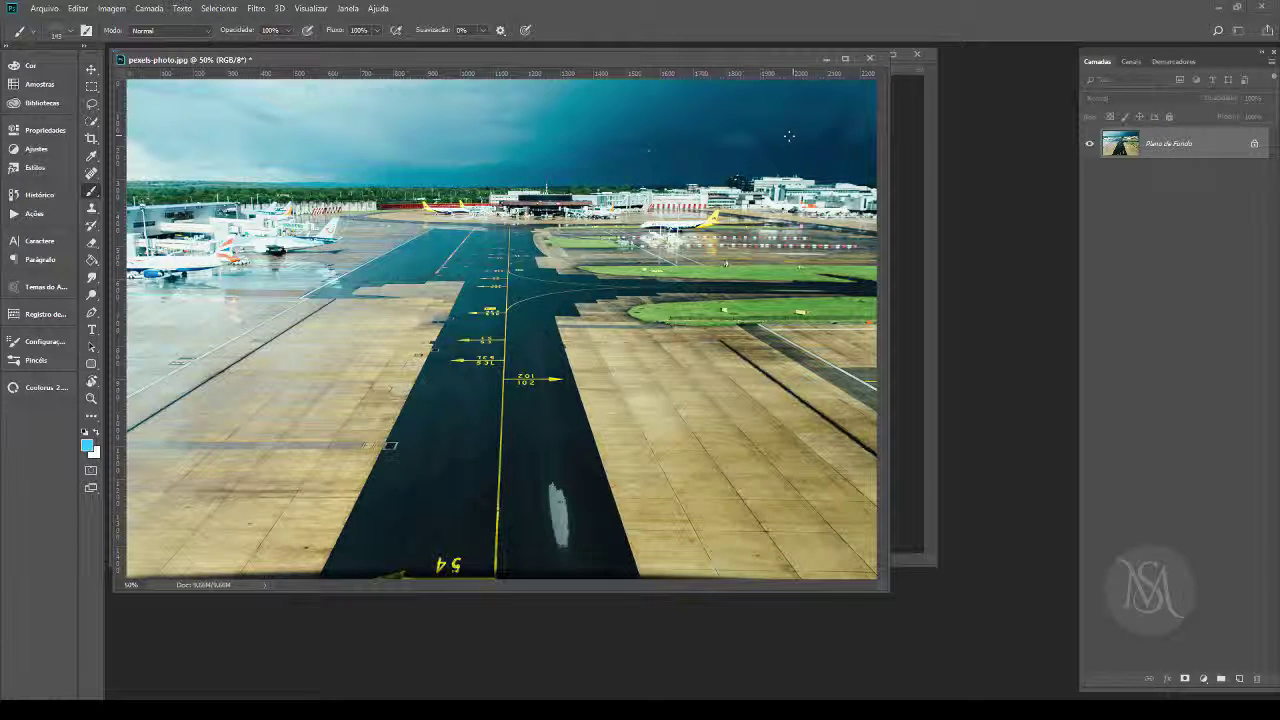
pyautogui.press(']')
pyautogui.press(']')
pyautogui.press(']')
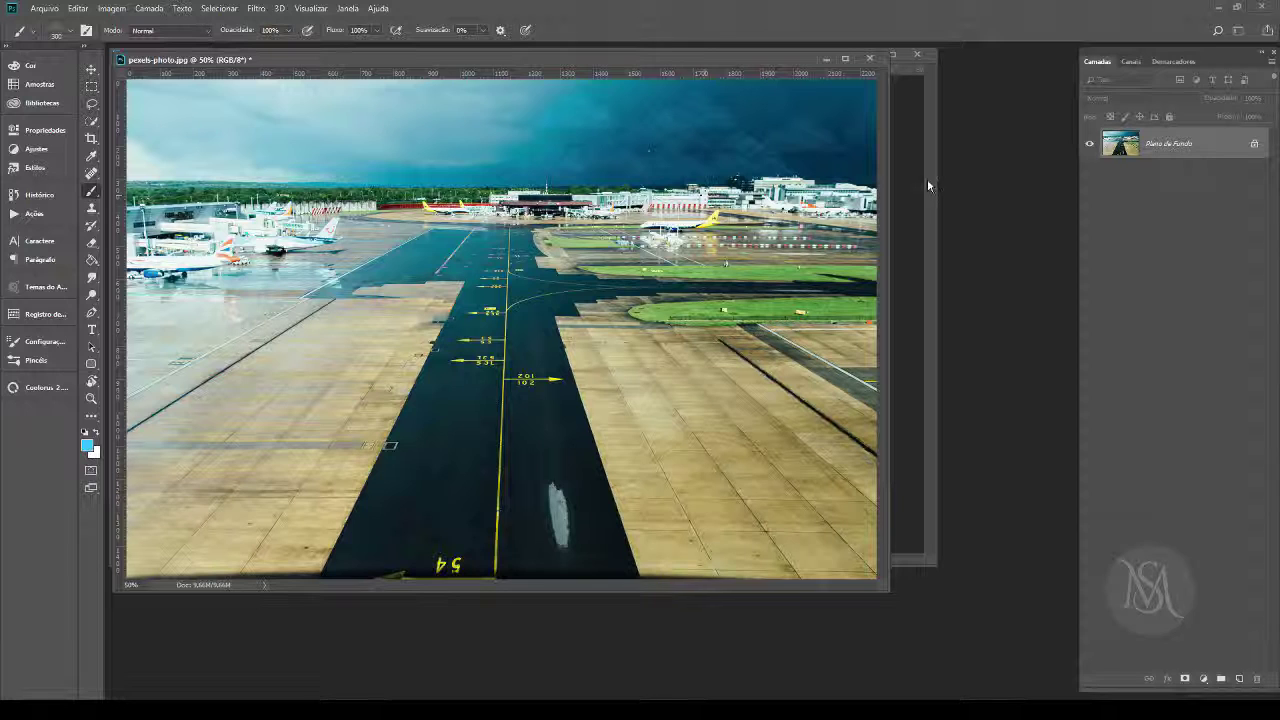
pyautogui.click(869, 58)
pyautogui.click(641, 265)
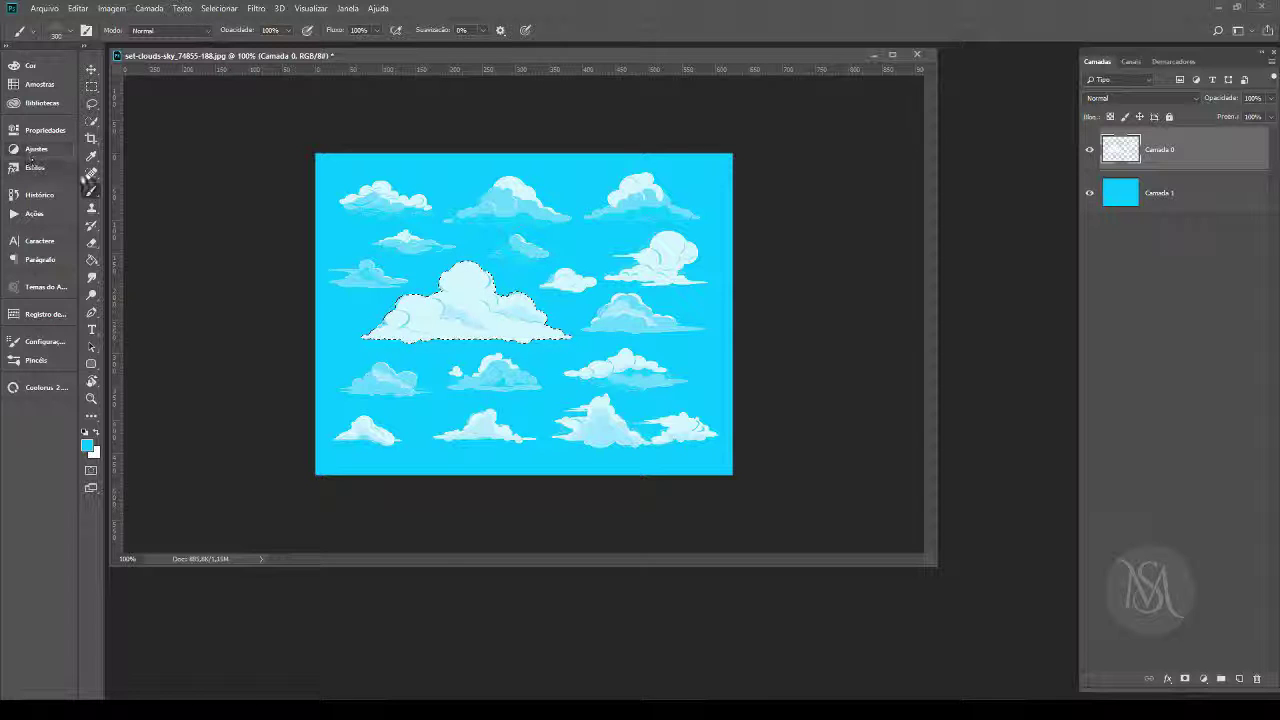
# Step: Enable Shape Dynamics and Scattering in Brush Settings, with scatter raised to 665%
pyautogui.click(40, 341)
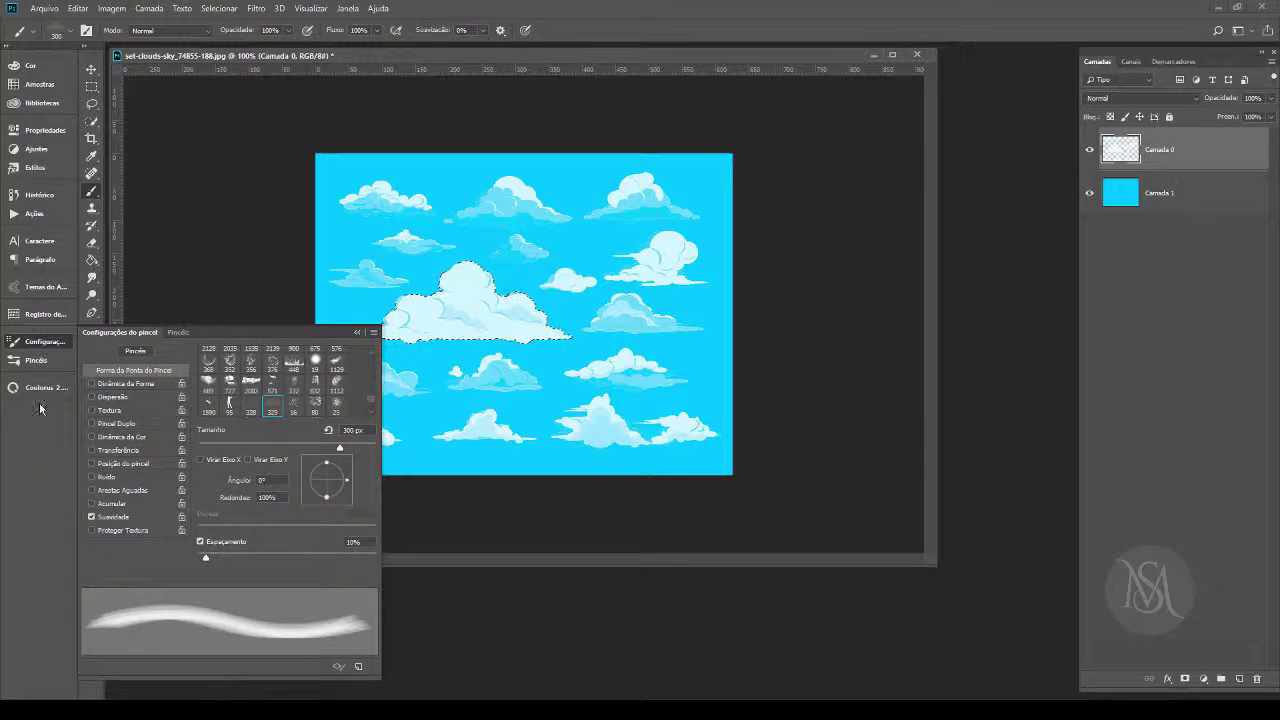
pyautogui.click(110, 384)
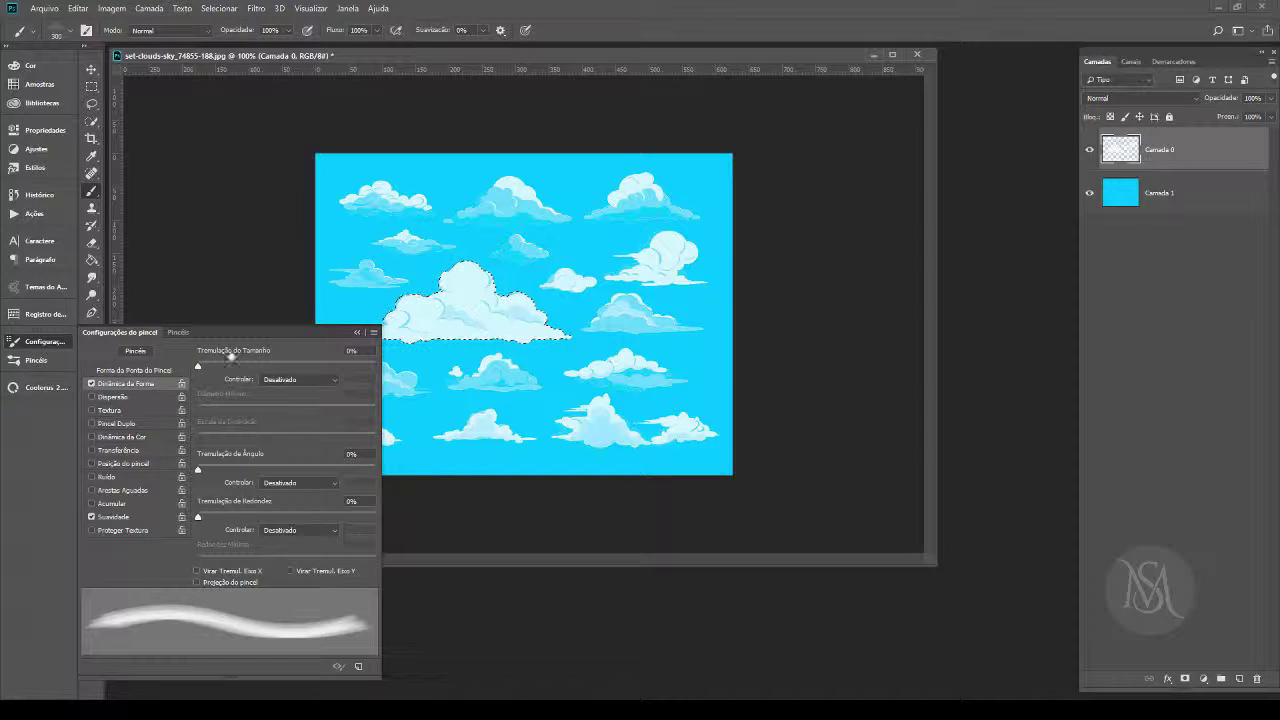
pyautogui.moveTo(199, 366)
pyautogui.mouseDown()
pyautogui.moveTo(348, 367)
pyautogui.moveTo(327, 368)
pyautogui.mouseUp()
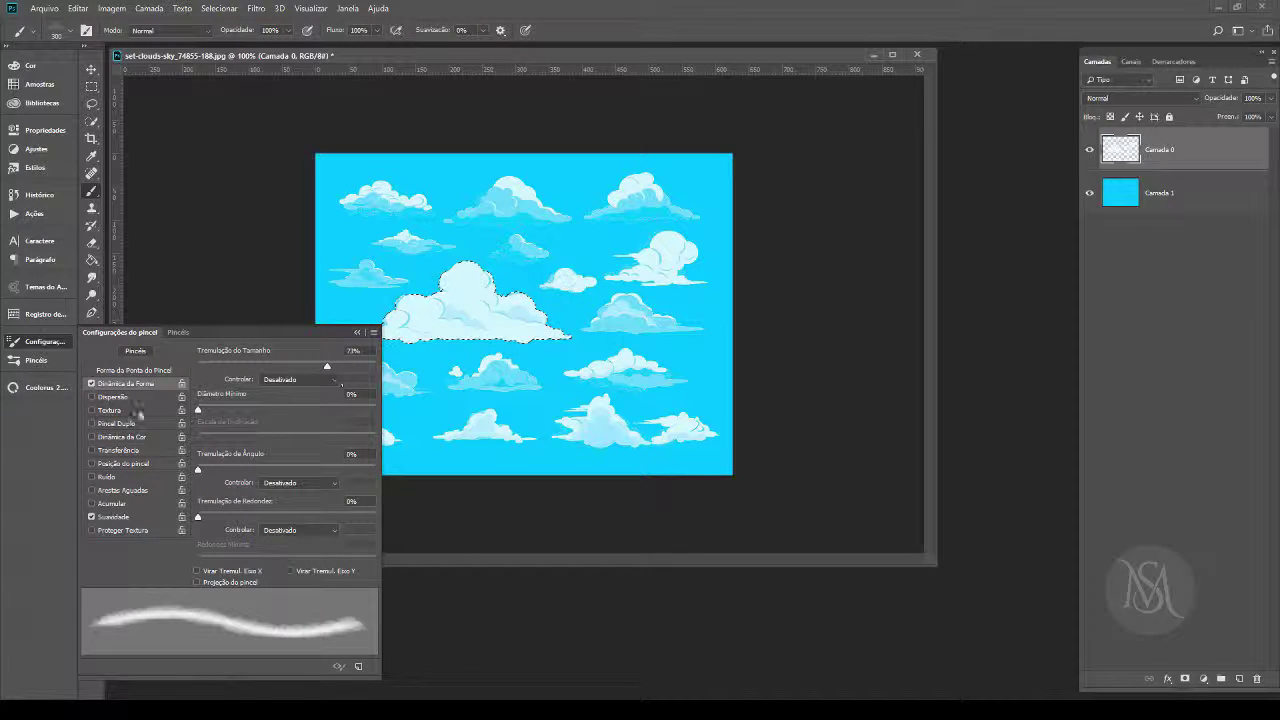
pyautogui.click(91, 397)
pyautogui.click(112, 397)
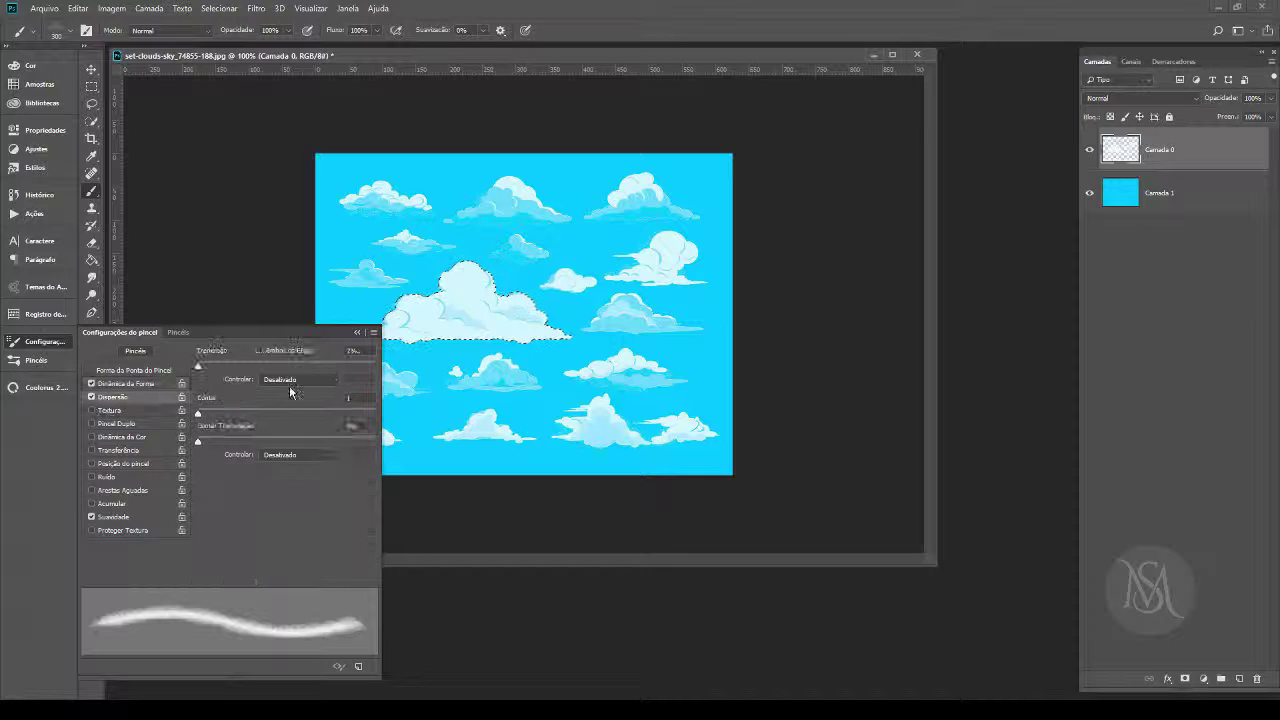
pyautogui.moveTo(198, 366); pyautogui.dragTo(316, 367)
pyautogui.moveTo(198, 412)
pyautogui.mouseDown()
pyautogui.moveTo(312, 412)
pyautogui.moveTo(198, 412)
pyautogui.moveTo(231, 441)
pyautogui.mouseUp()
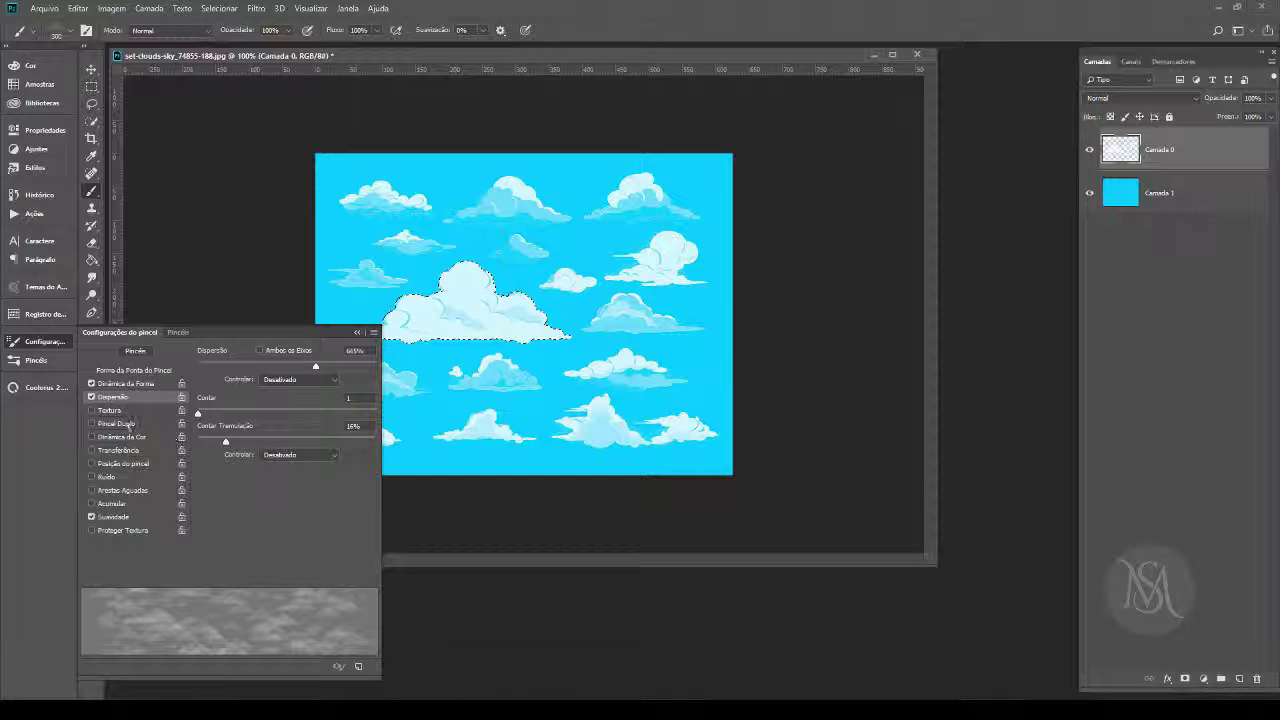
# Step: Set the brush's size jitter to 7%, minimum diameter to 100% and angle jitter to 0%
pyautogui.click(122, 384)
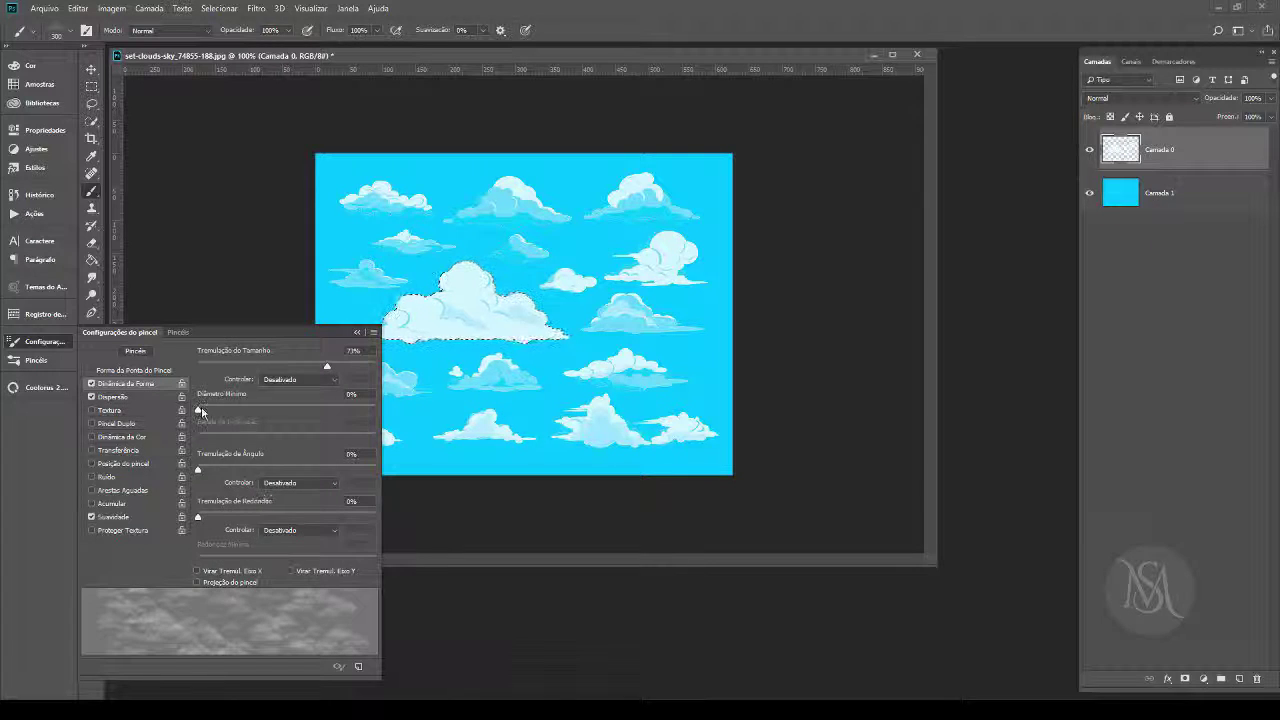
pyautogui.moveTo(201, 411); pyautogui.dragTo(369, 410)
pyautogui.moveTo(198, 468)
pyautogui.mouseDown()
pyautogui.moveTo(229, 468)
pyautogui.moveTo(150, 470)
pyautogui.mouseUp()
pyautogui.moveTo(197, 517); pyautogui.dragTo(234, 517)
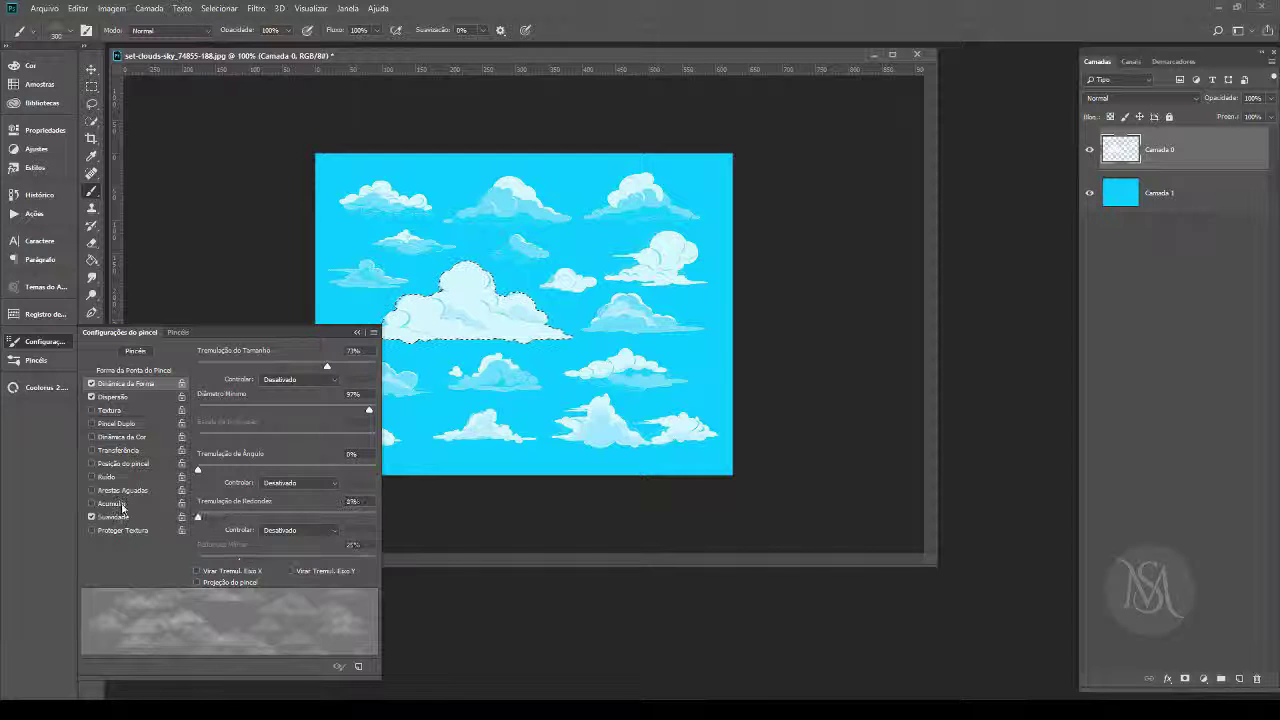
pyautogui.moveTo(326, 366); pyautogui.dragTo(209, 366)
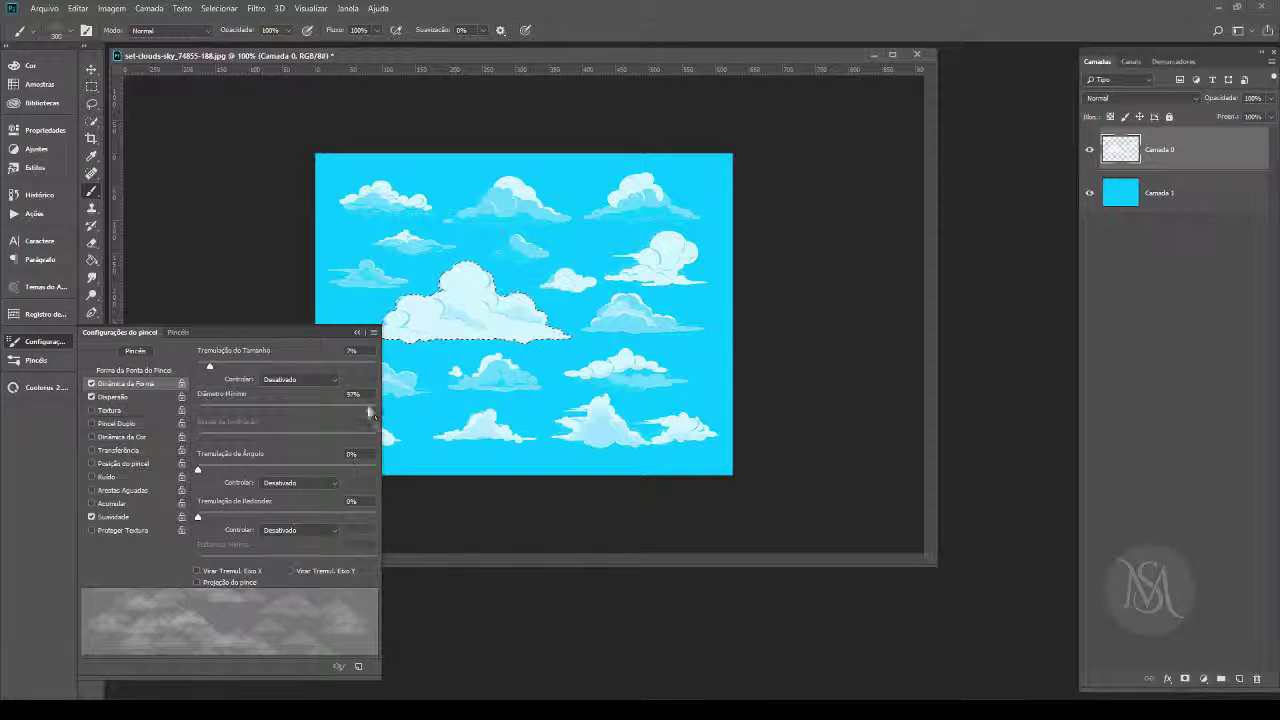
pyautogui.moveTo(369, 412); pyautogui.dragTo(378, 412)
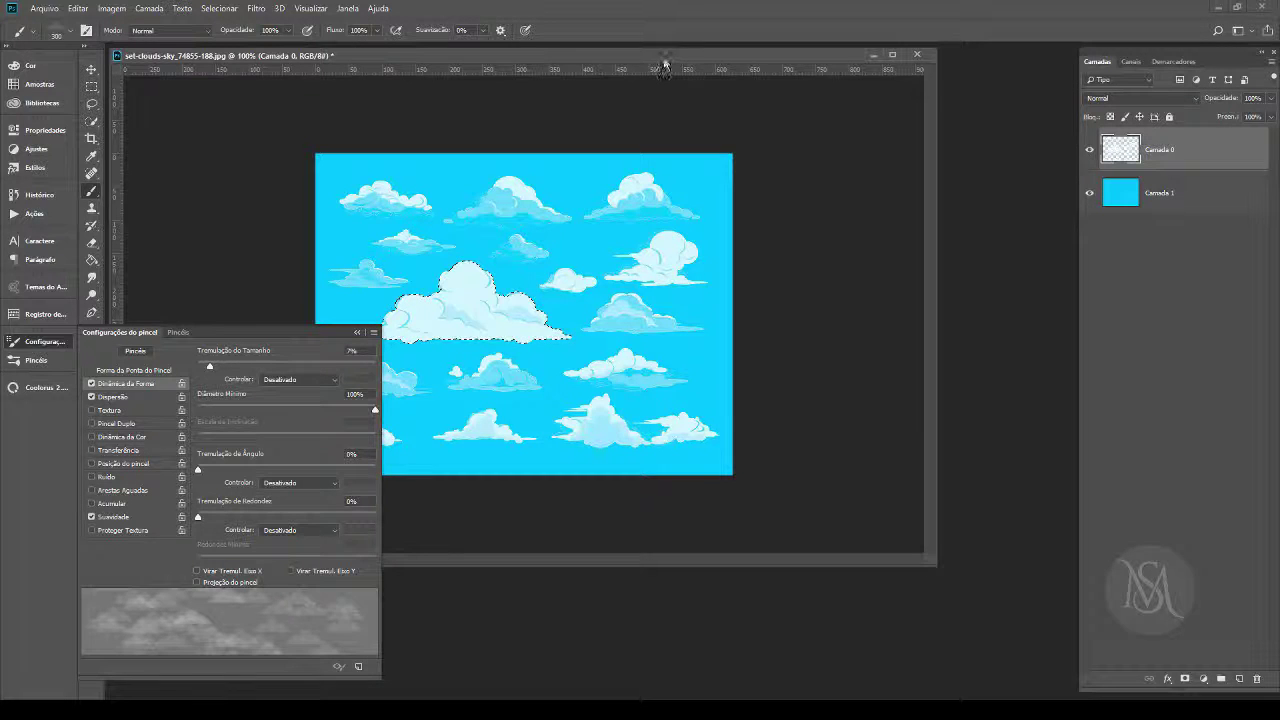
pyautogui.click(892, 54)
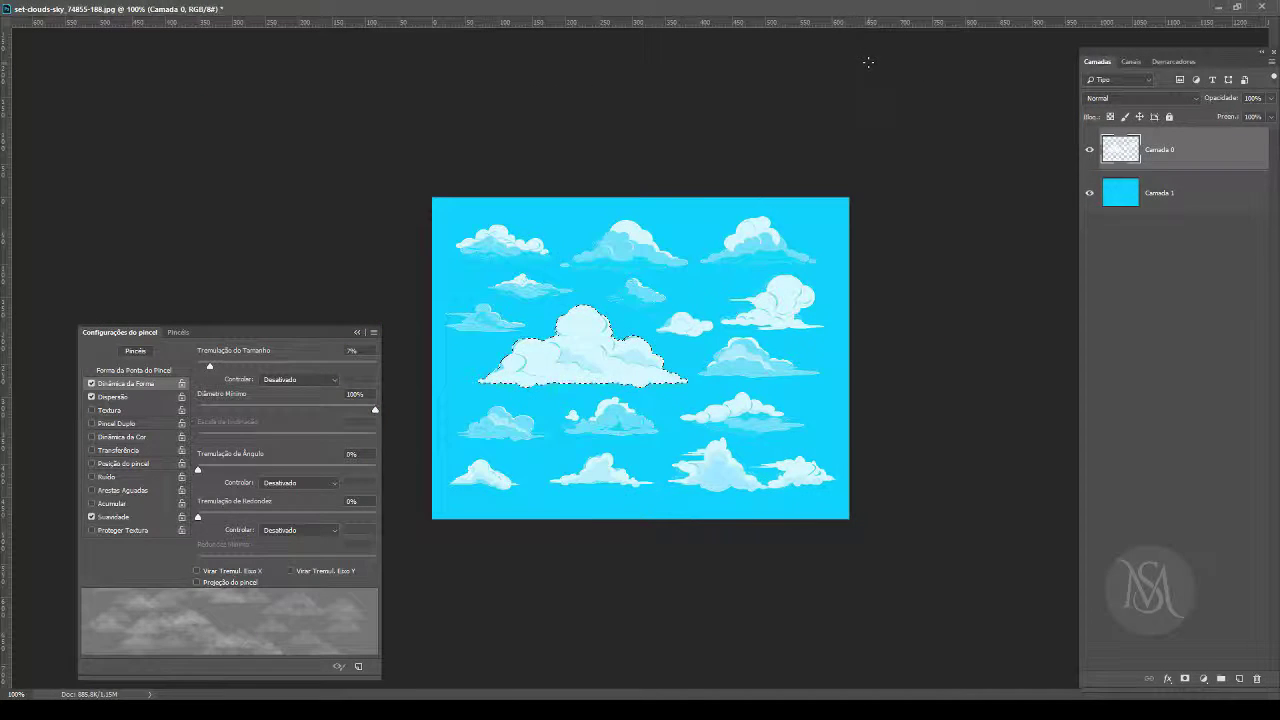
pyautogui.click(1239, 8)
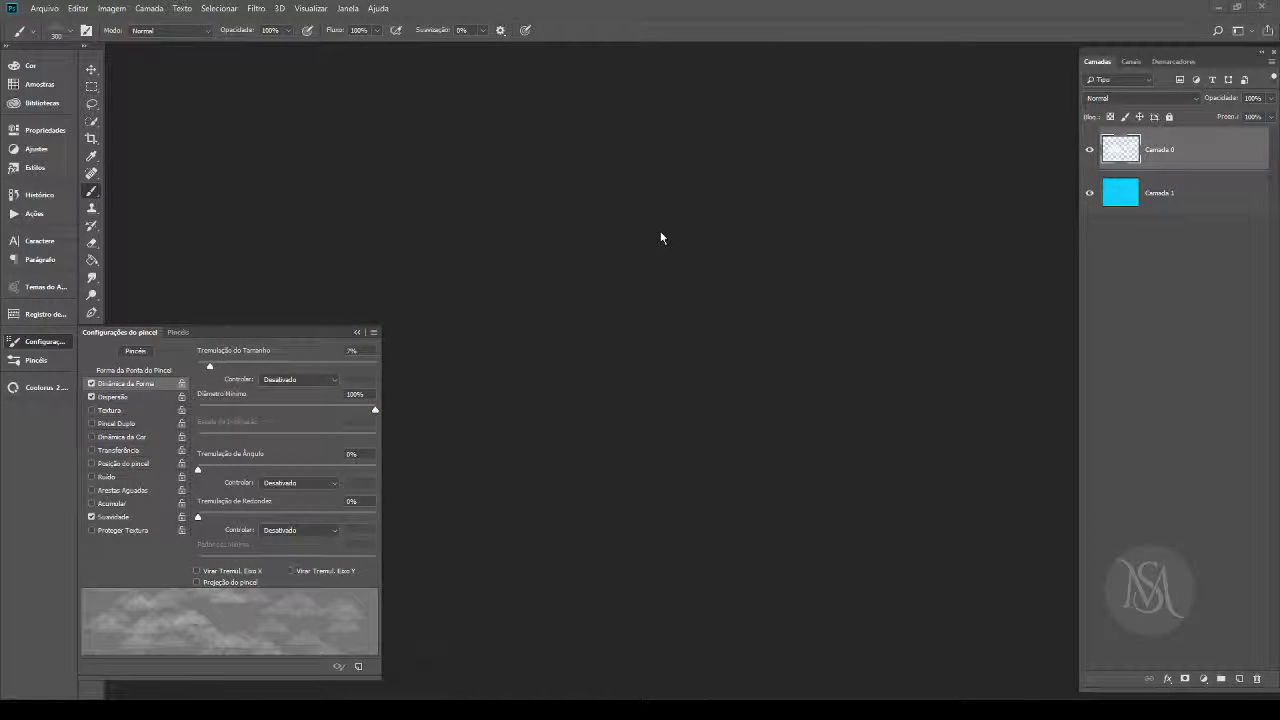
# Step: Create a white 1000 × 1000 px canvas and cover it with light-blue cloud-brush patches
pyautogui.hotkey('ctrl', 'n')
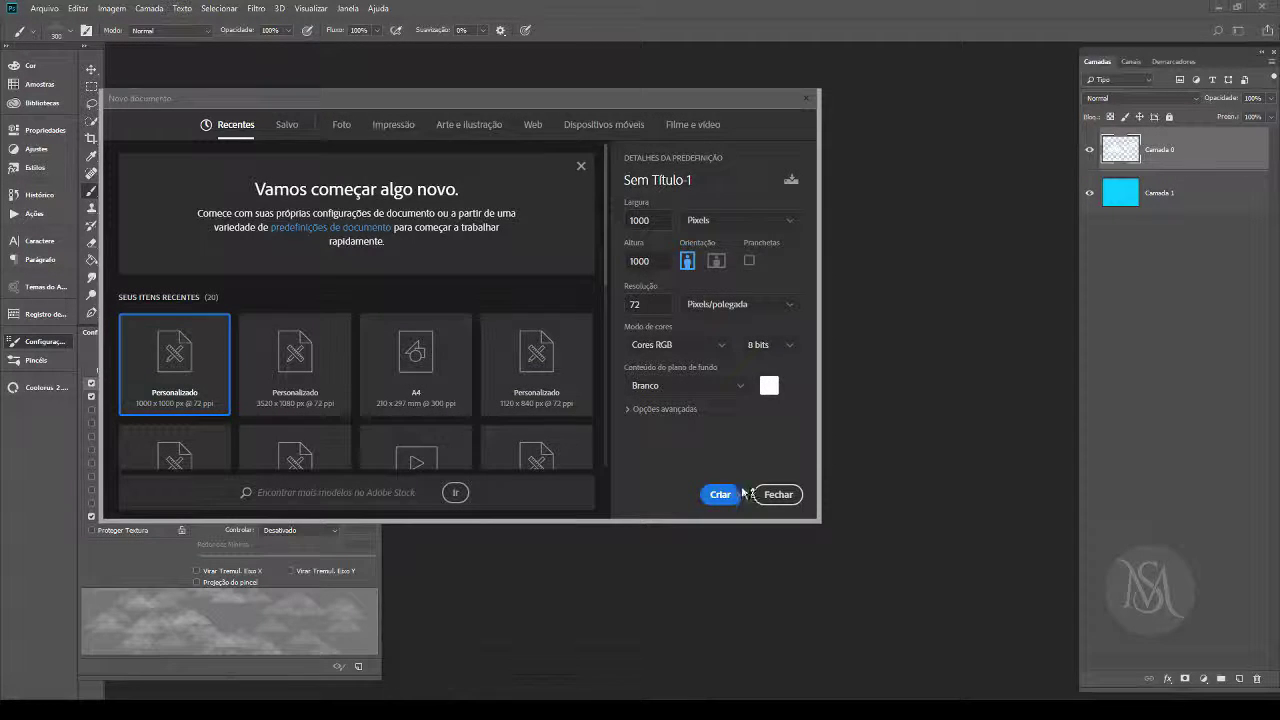
pyautogui.click(739, 493)
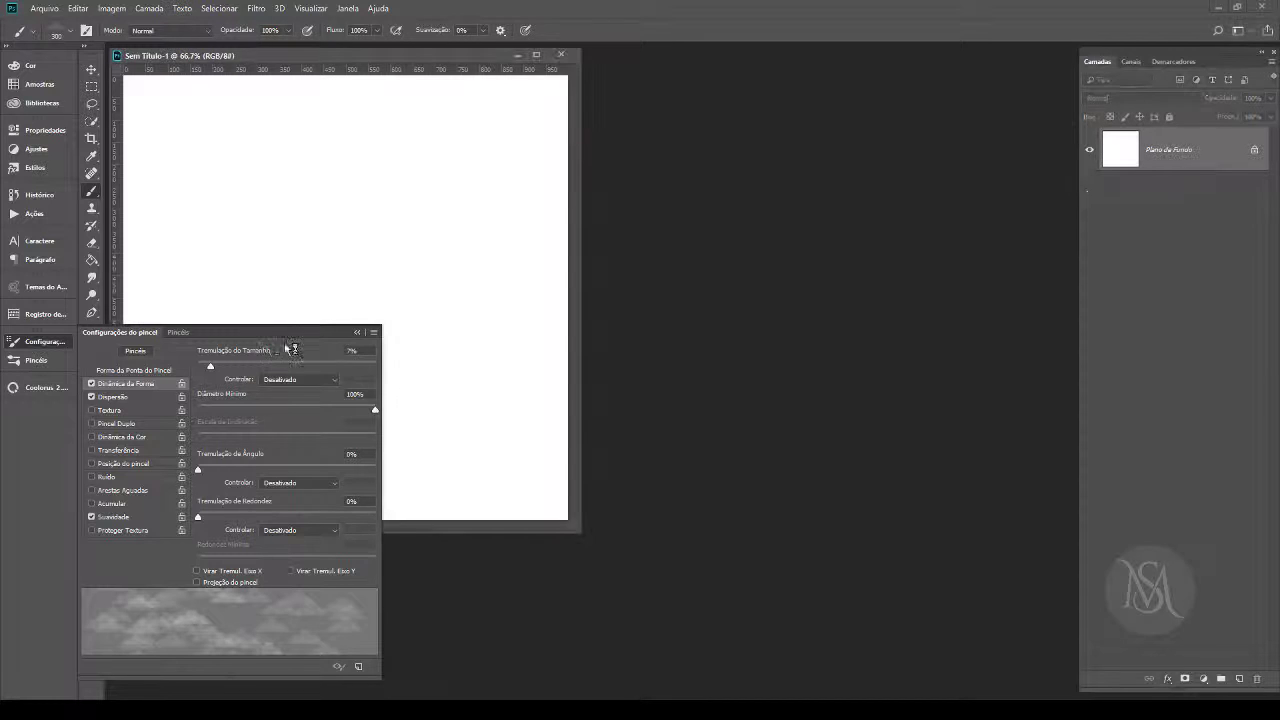
pyautogui.click(357, 332)
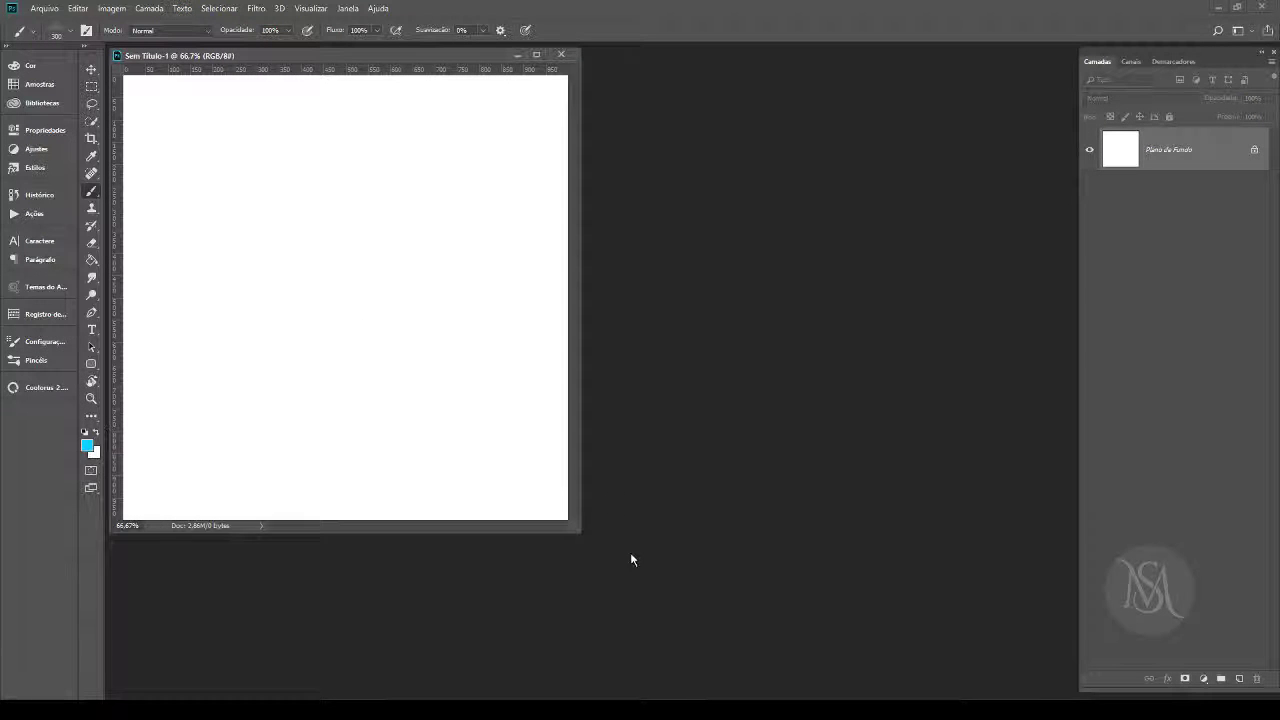
pyautogui.moveTo(579, 529); pyautogui.dragTo(791, 583)
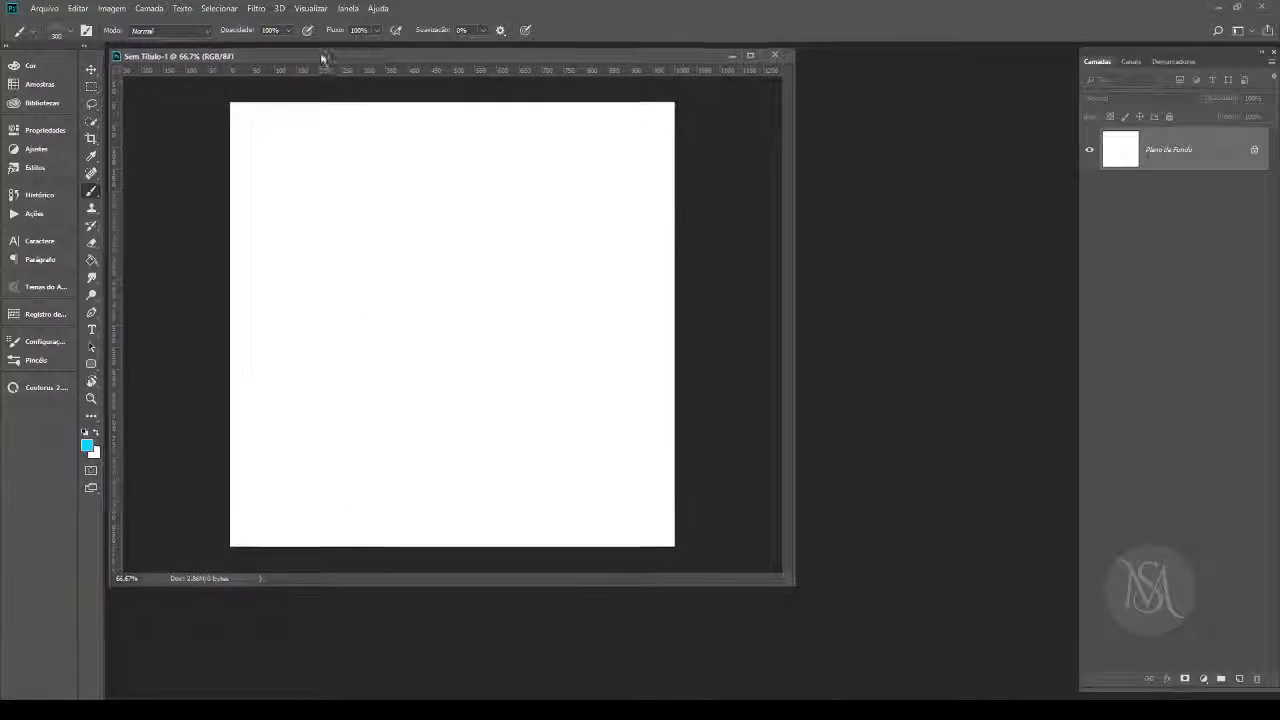
pyautogui.moveTo(318, 60); pyautogui.dragTo(465, 81)
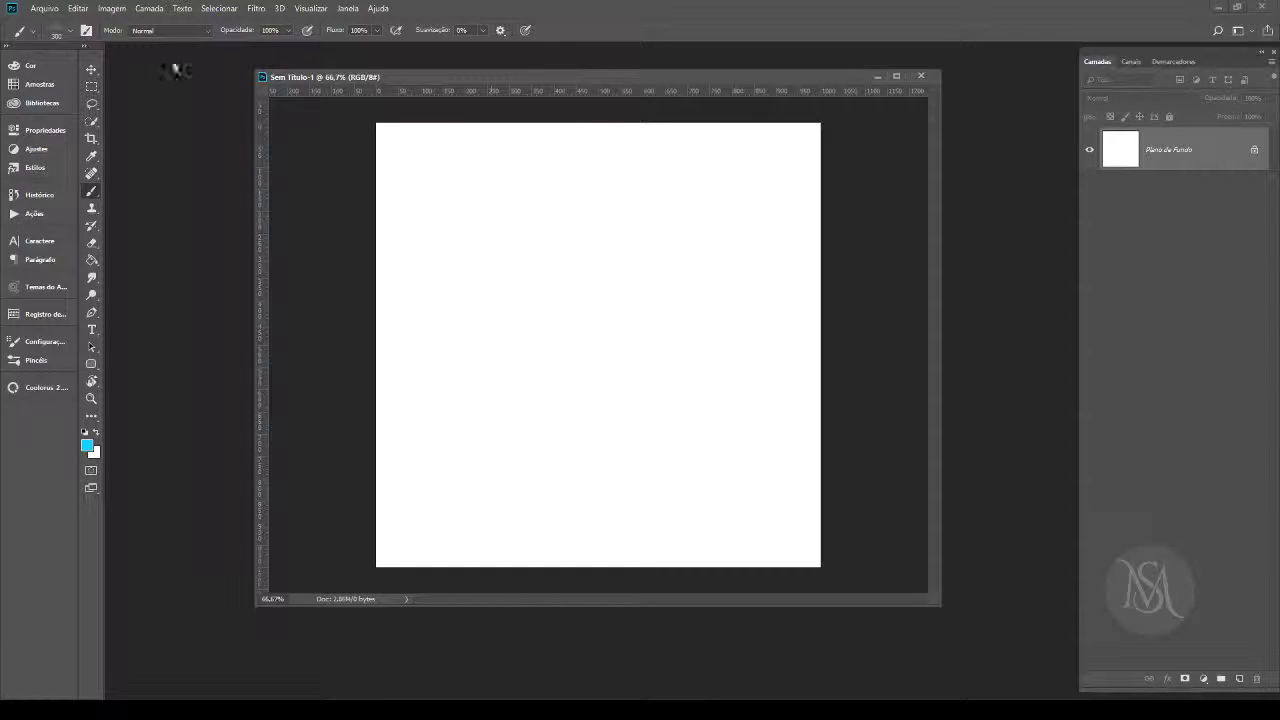
pyautogui.moveTo(517, 215)
pyautogui.mouseDown()
pyautogui.moveTo(440, 540)
pyautogui.moveTo(654, 217)
pyautogui.moveTo(774, 323)
pyautogui.moveTo(585, 376)
pyautogui.moveTo(391, 374)
pyautogui.moveTo(583, 409)
pyautogui.moveTo(506, 266)
pyautogui.moveTo(593, 549)
pyautogui.moveTo(695, 482)
pyautogui.moveTo(516, 324)
pyautogui.moveTo(418, 258)
pyautogui.moveTo(580, 420)
pyautogui.mouseUp()
pyautogui.moveTo(800, 254); pyautogui.dragTo(824, 376)
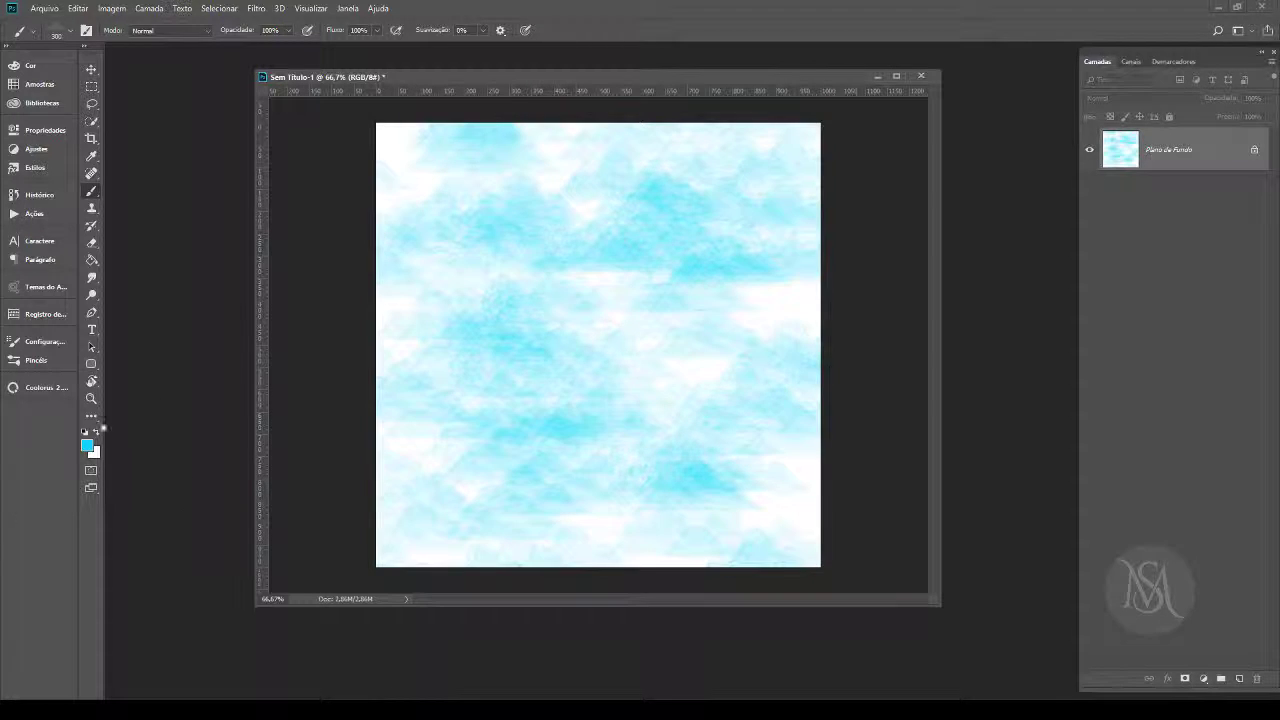
# Step: Switch the foreground to blue and paint bluish-purple cloud strokes across the canvas
pyautogui.click(87, 446)
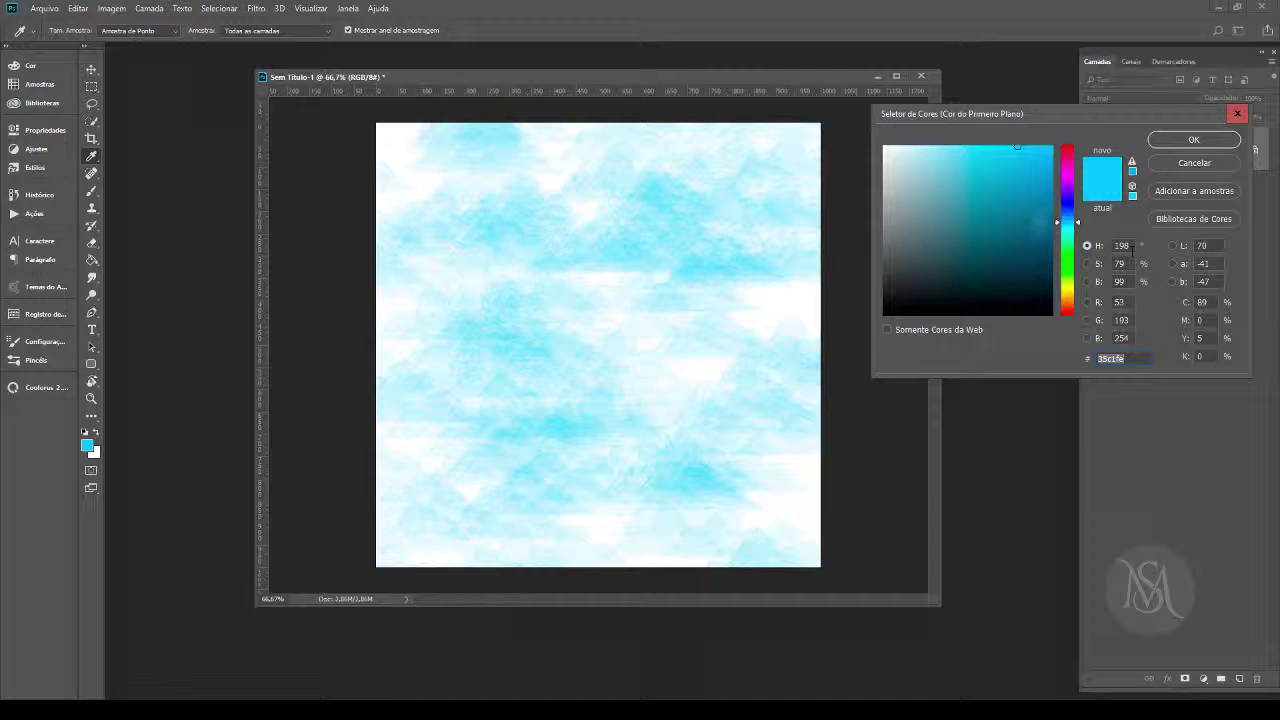
pyautogui.moveTo(1063, 222); pyautogui.dragTo(1063, 209)
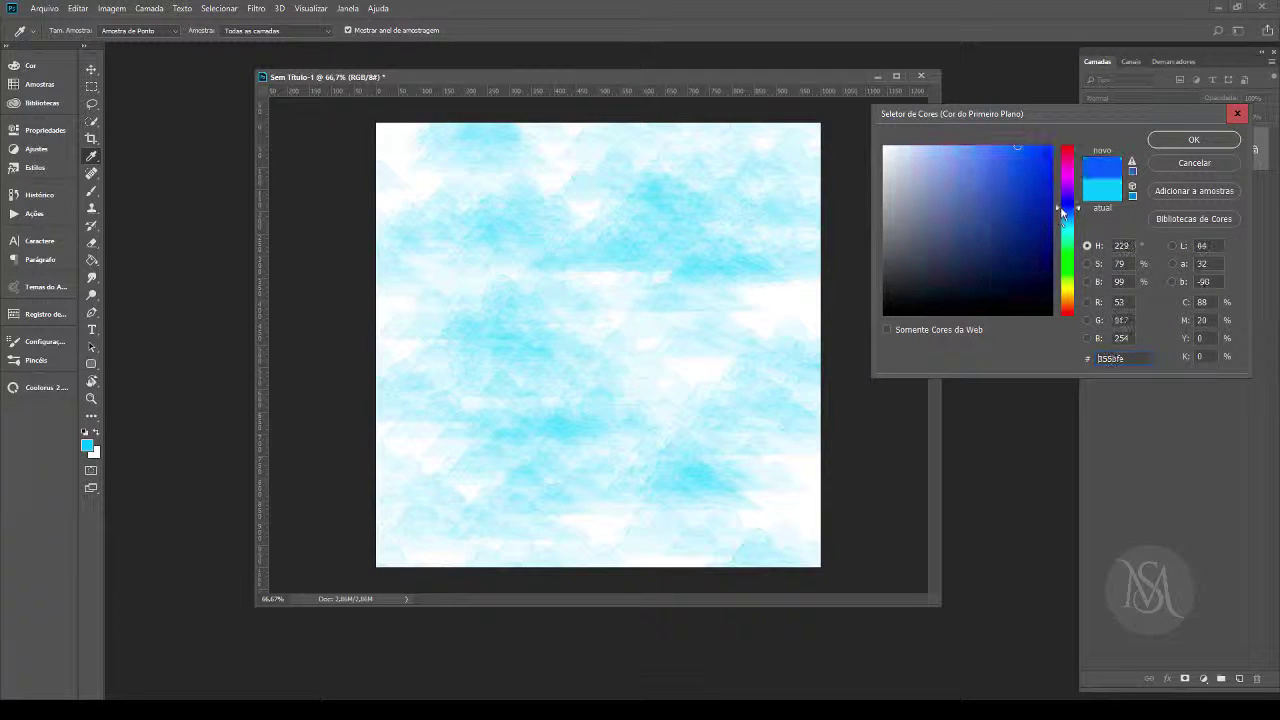
pyautogui.click(1209, 139)
pyautogui.moveTo(487, 186); pyautogui.dragTo(790, 519)
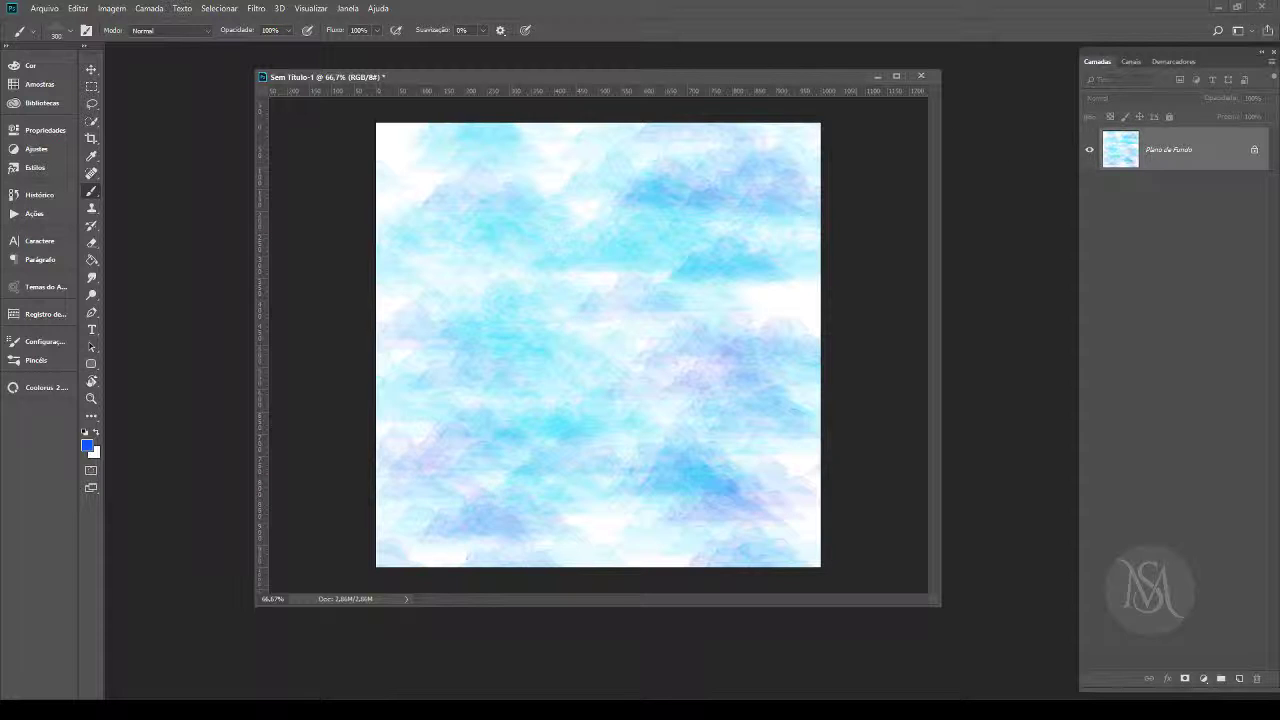
# Step: Set the foreground to orange ff7800 and paint orange cloud strokes over the texture
pyautogui.click(87, 446)
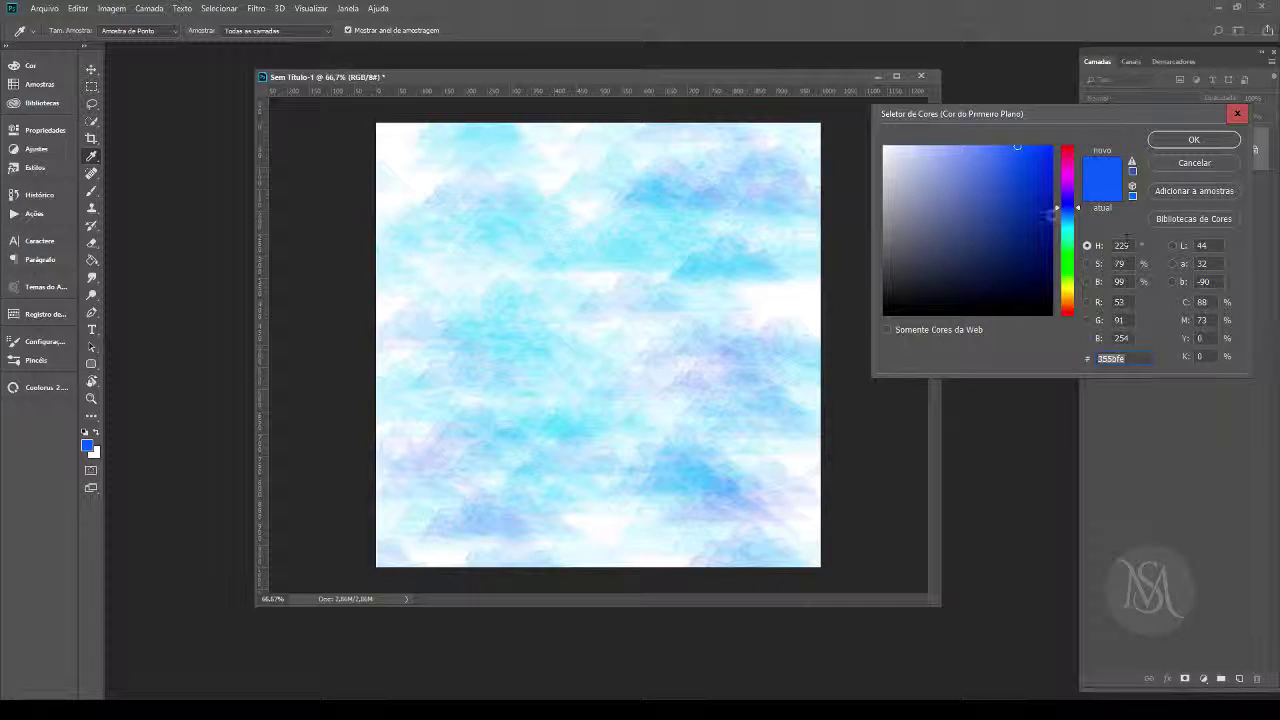
pyautogui.moveTo(1058, 210); pyautogui.dragTo(1060, 300)
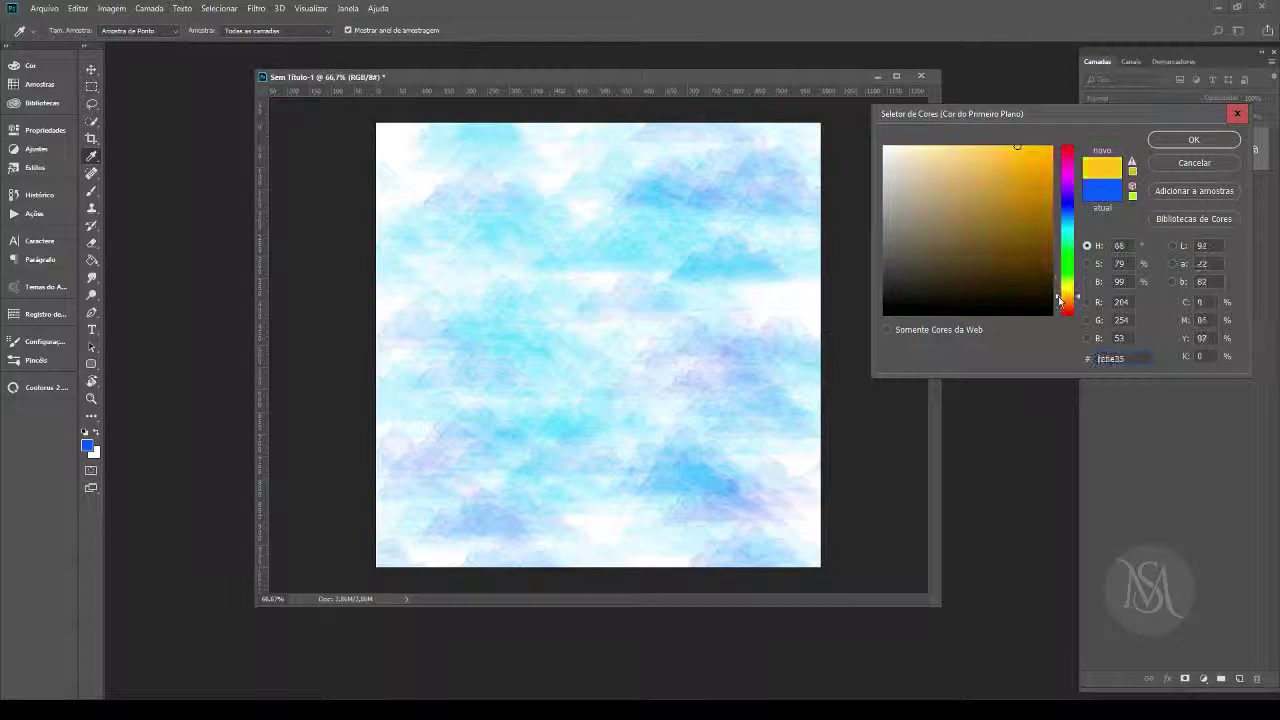
pyautogui.click(468, 311)
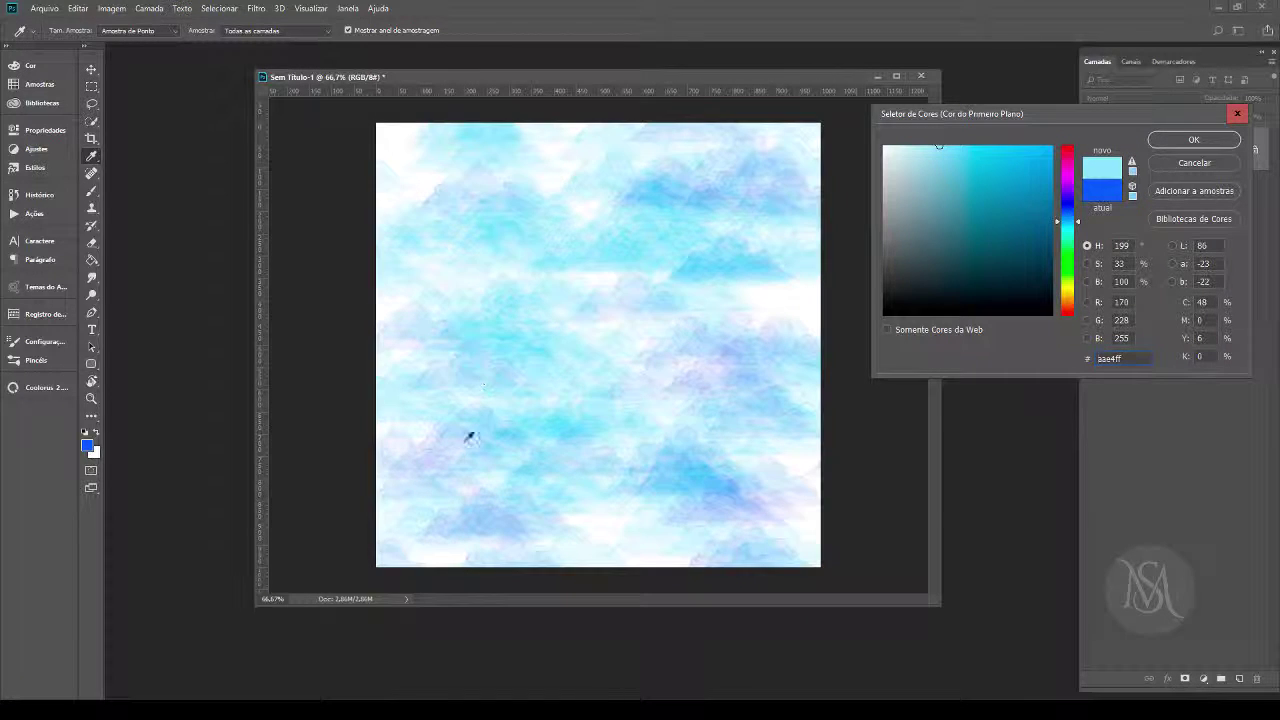
pyautogui.click(1048, 302)
pyautogui.moveTo(1067, 292); pyautogui.dragTo(1067, 302)
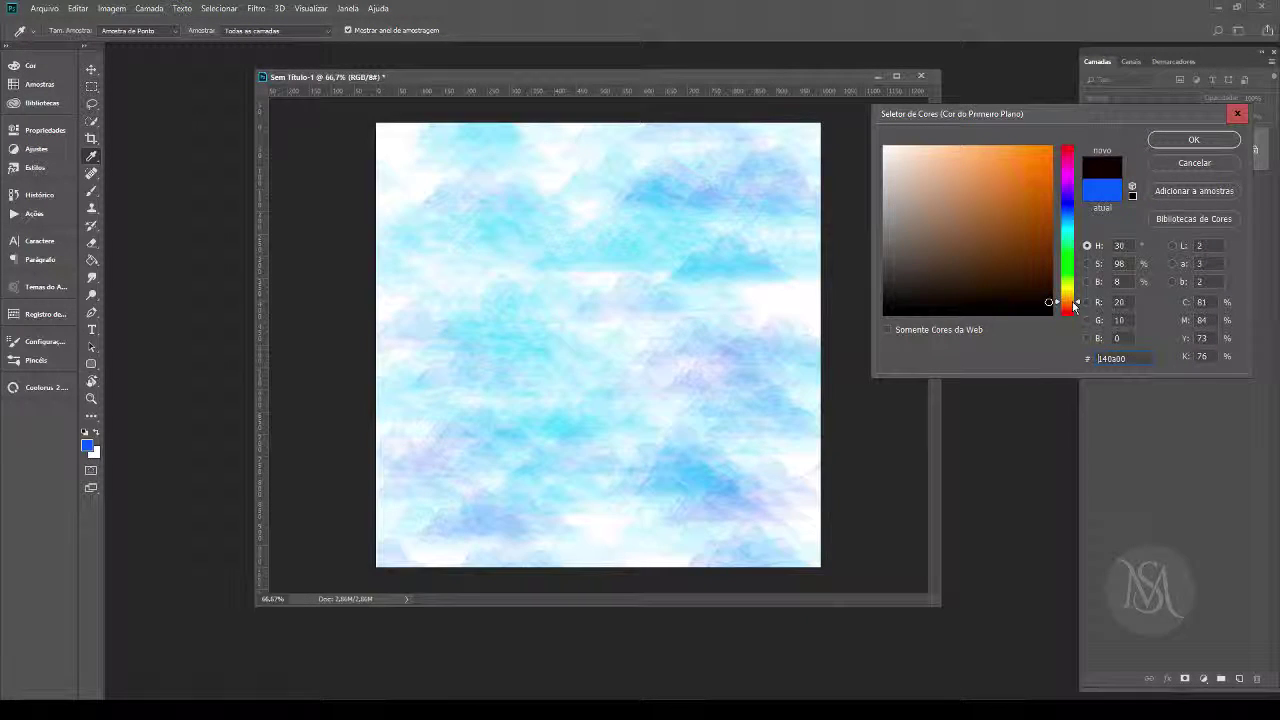
pyautogui.write('ff7800')
pyautogui.click(1194, 140)
pyautogui.press('b')
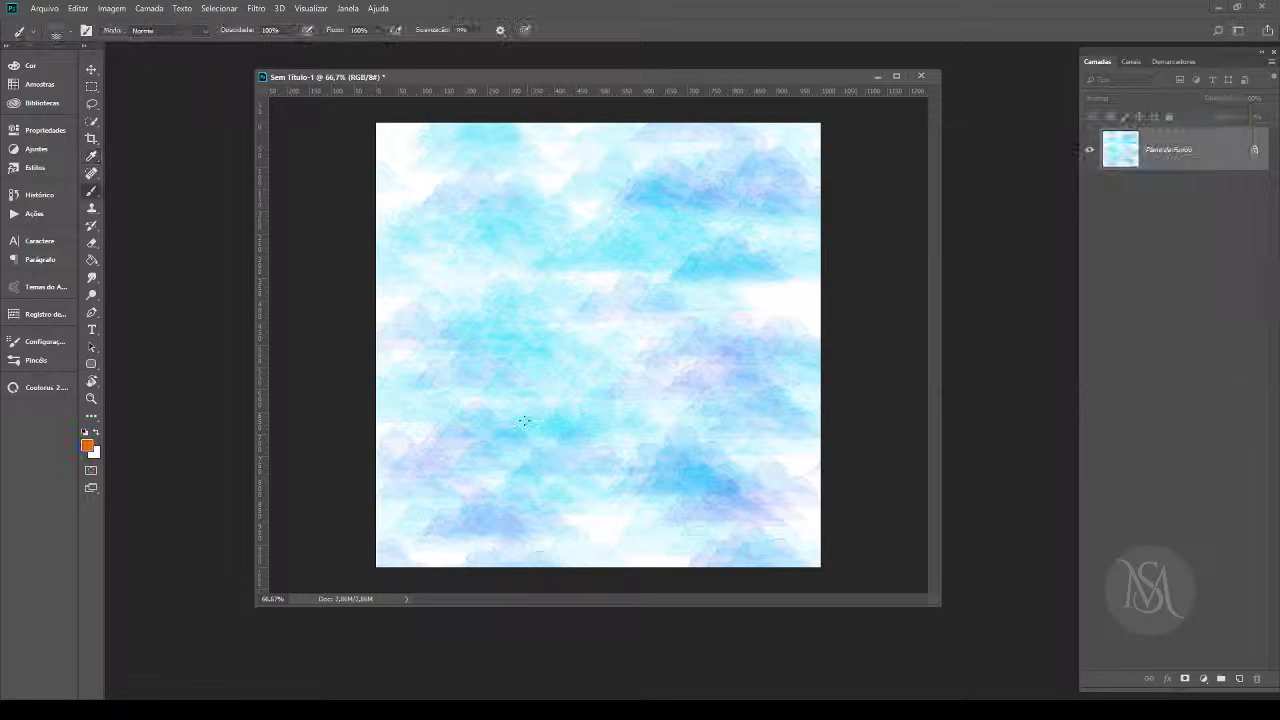
pyautogui.moveTo(470, 420)
pyautogui.mouseDown()
pyautogui.moveTo(521, 462)
pyautogui.moveTo(773, 468)
pyautogui.moveTo(505, 330)
pyautogui.moveTo(590, 466)
pyautogui.moveTo(795, 543)
pyautogui.moveTo(640, 145)
pyautogui.moveTo(678, 534)
pyautogui.moveTo(510, 460)
pyautogui.moveTo(570, 400)
pyautogui.mouseUp()
pyautogui.moveTo(651, 324)
pyautogui.mouseDown()
pyautogui.moveTo(780, 230)
pyautogui.moveTo(420, 300)
pyautogui.moveTo(408, 166)
pyautogui.moveTo(498, 170)
pyautogui.moveTo(450, 397)
pyautogui.mouseUp()
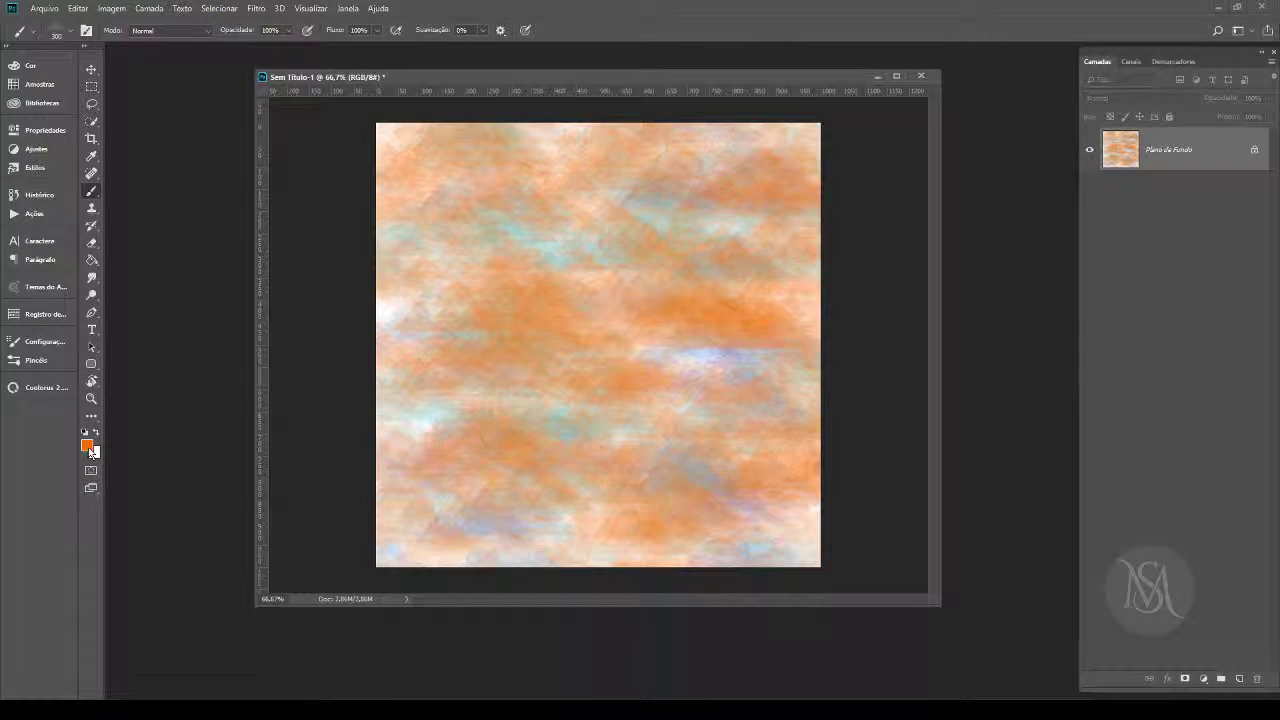
# Step: Change the foreground to green and paint green strokes across the upper-left canvas
pyautogui.click(88, 447)
pyautogui.moveTo(1067, 300); pyautogui.dragTo(1067, 258)
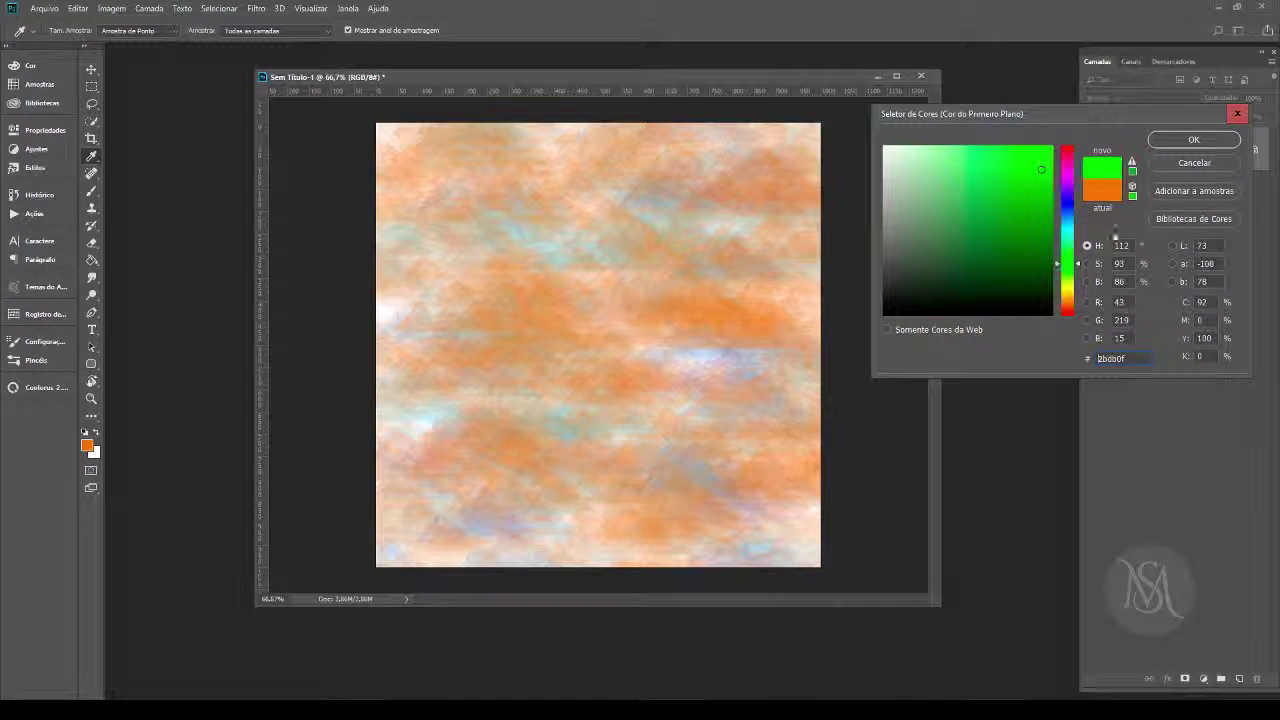
pyautogui.click(1193, 139)
pyautogui.moveTo(430, 160); pyautogui.dragTo(482, 291)
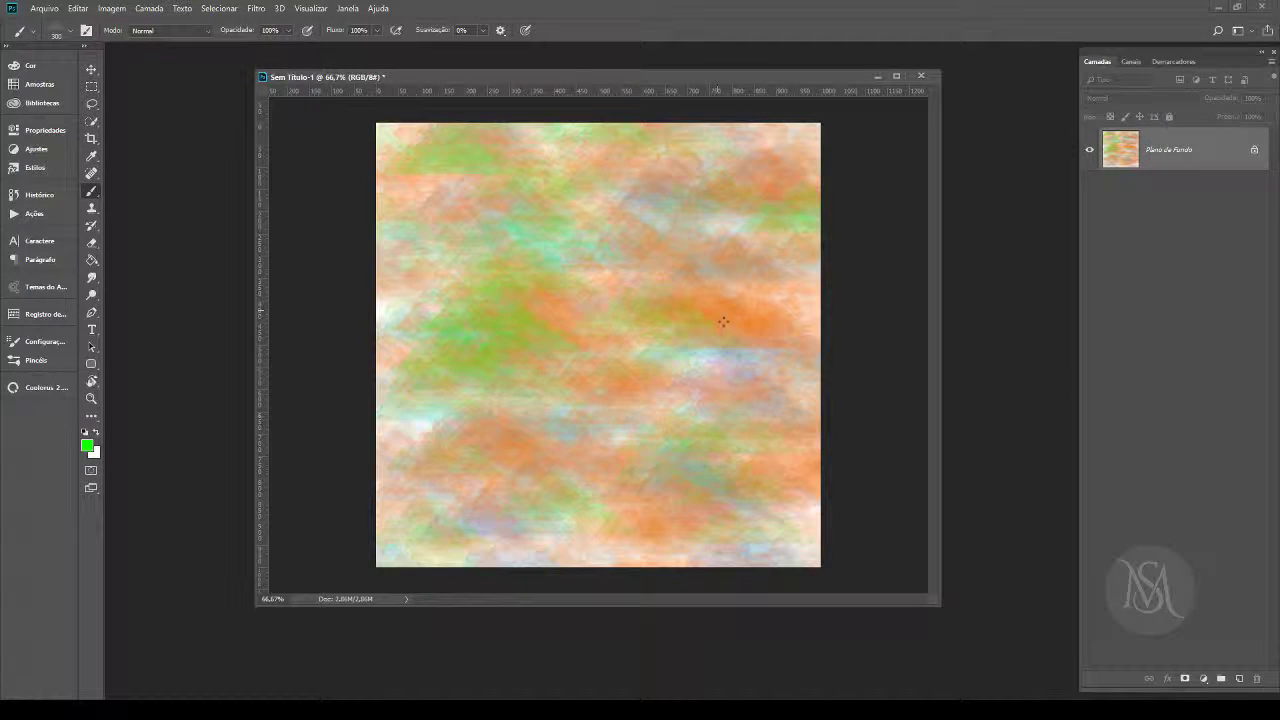
pyautogui.click(72, 35)
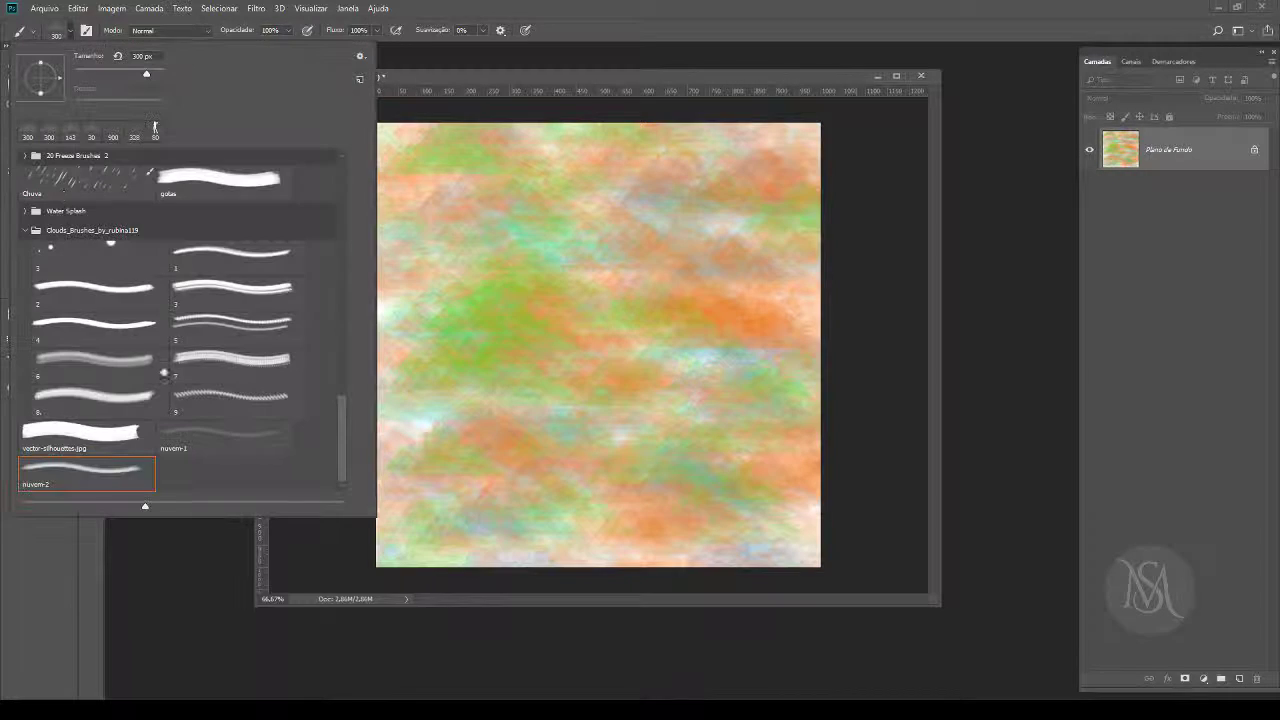
# Step: Choose the vector-silhouettes.jpg brush and stamp six small green figures across the canvas
pyautogui.click(100, 440)
pyautogui.press('Return')
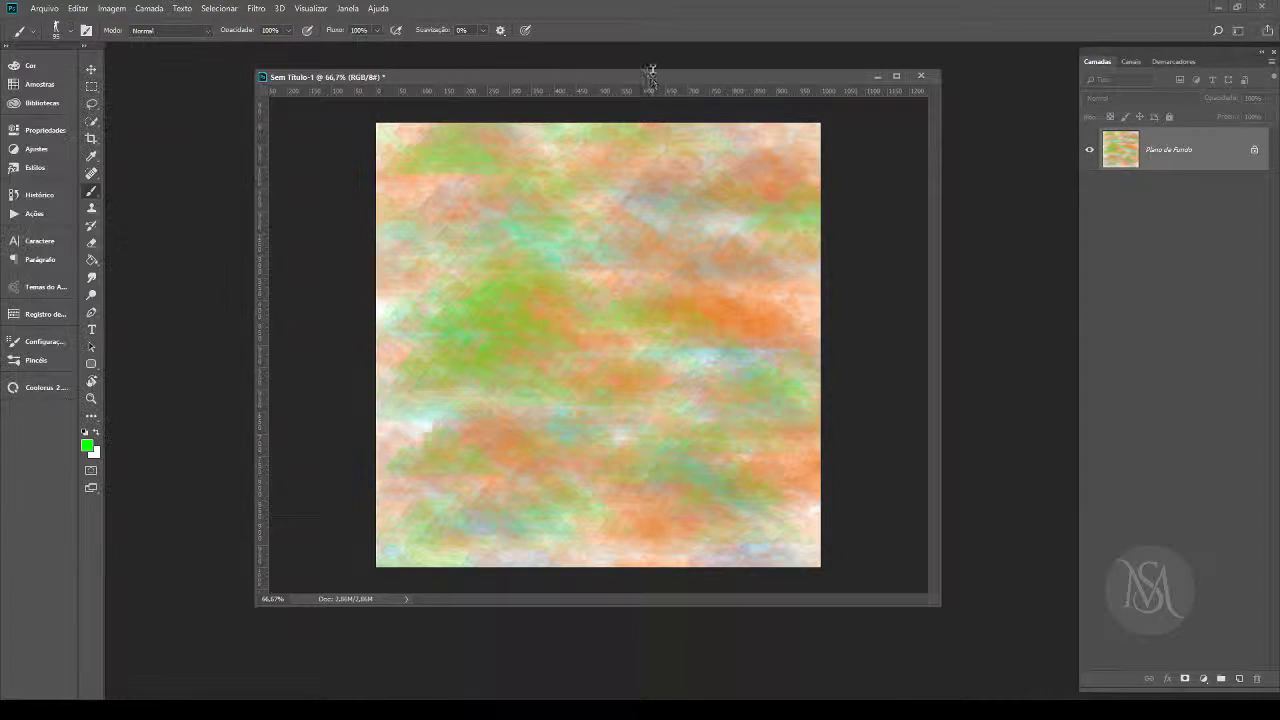
pyautogui.click(706, 383)
pyautogui.click(510, 258)
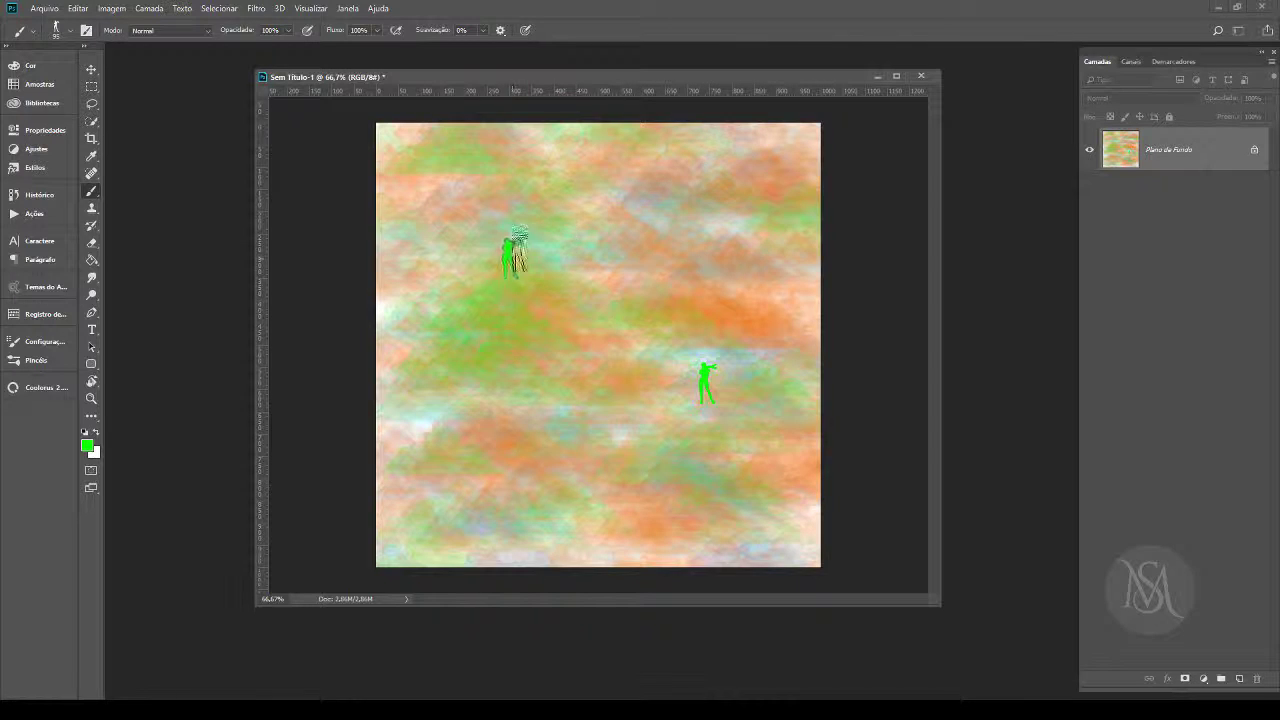
pyautogui.click(748, 196)
pyautogui.click(603, 343)
pyautogui.click(528, 420)
pyautogui.click(682, 460)
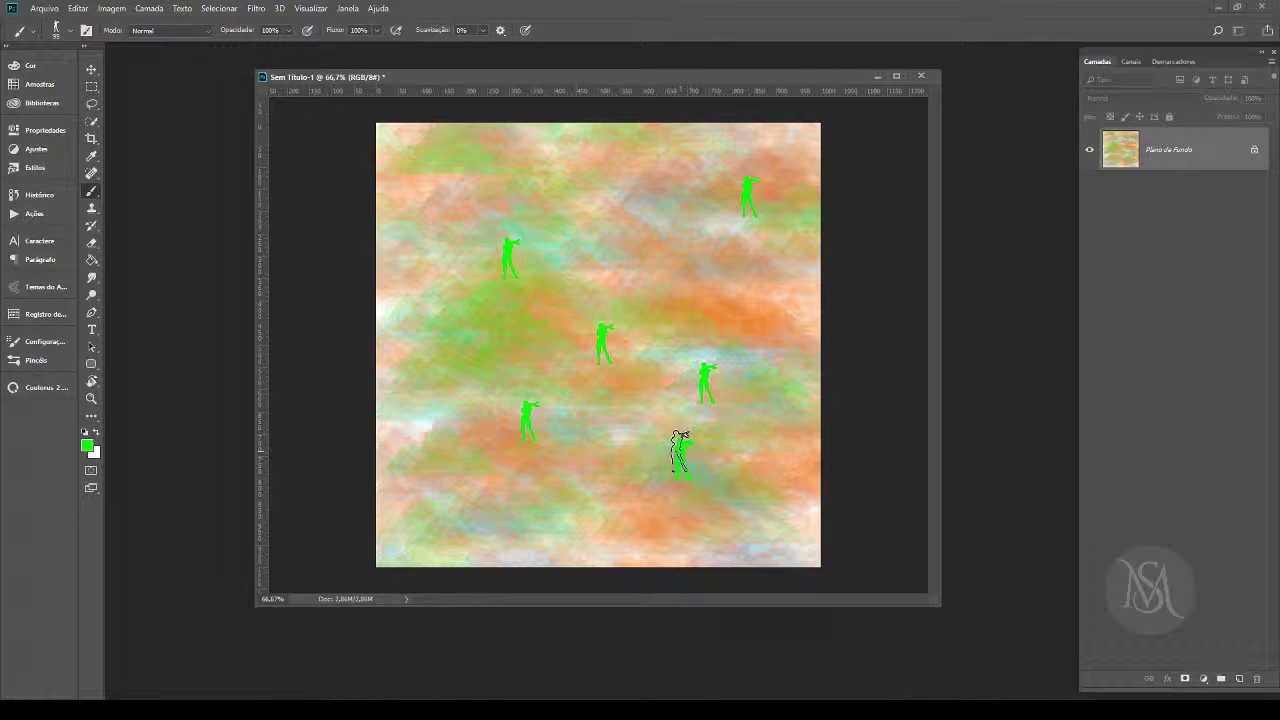
# Step: Enlarge the brush to 200 px and stamp five large green silhouettes around the canvas
pyautogui.press(']')
pyautogui.press(']')
pyautogui.press(']')
pyautogui.press(']')
pyautogui.press(']')
pyautogui.click(676, 212)
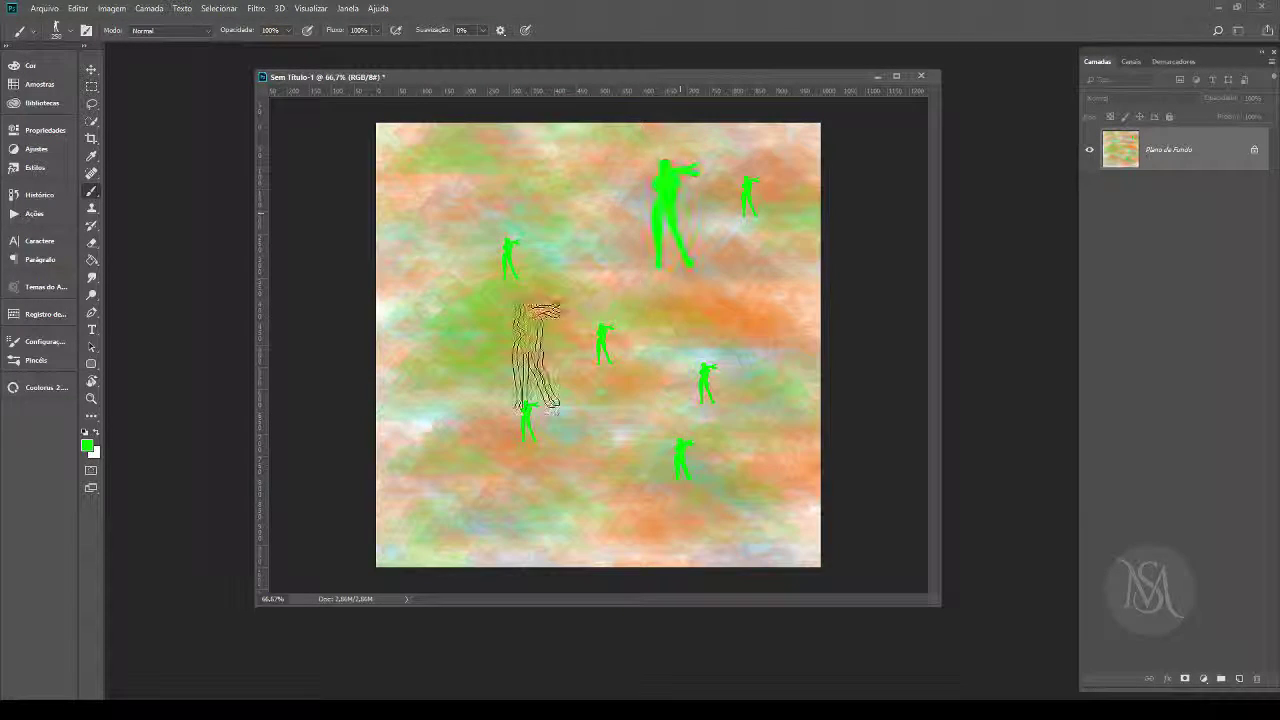
pyautogui.click(460, 198)
pyautogui.click(575, 345)
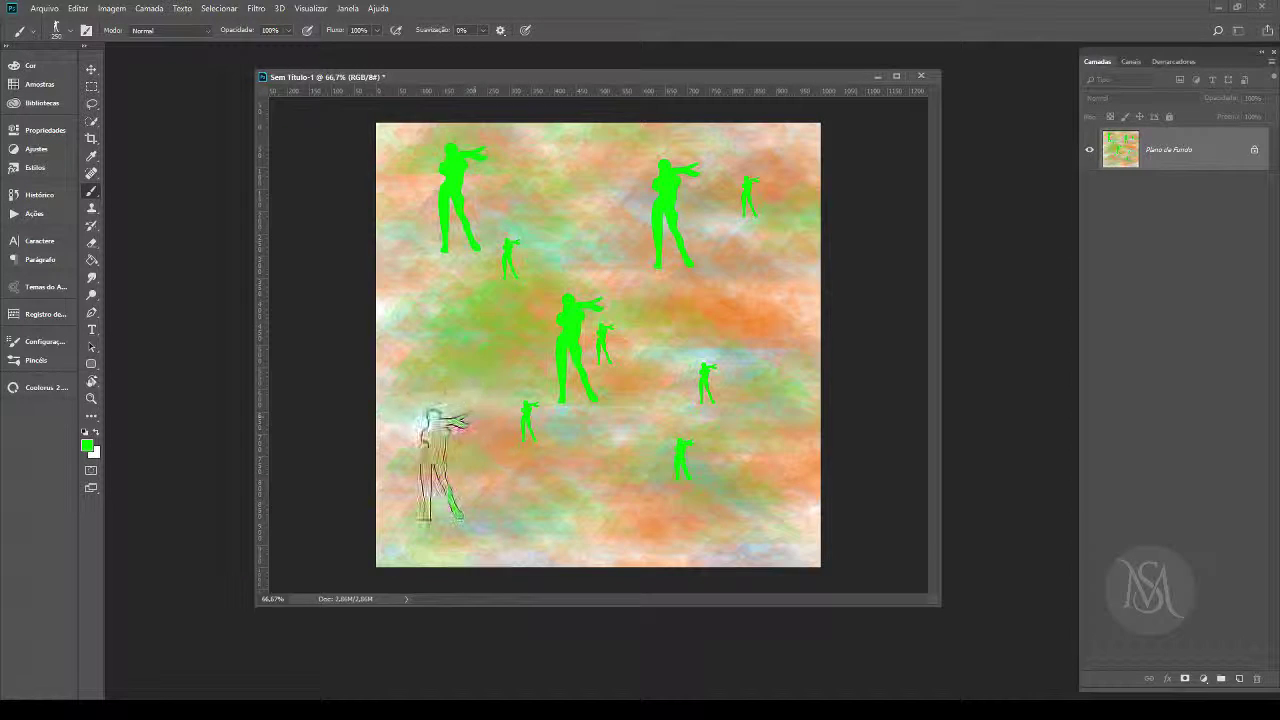
pyautogui.click(442, 465)
pyautogui.click(780, 500)
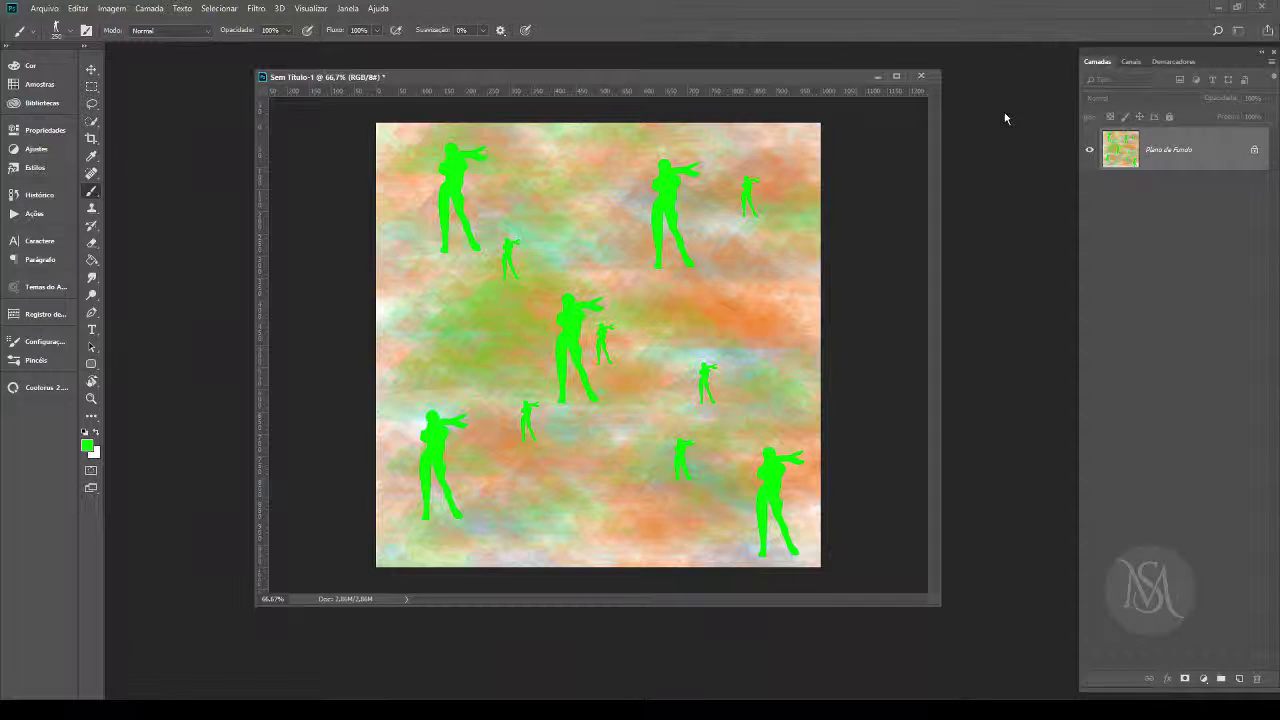
pyautogui.moveTo(851, 78); pyautogui.dragTo(1003, 97)
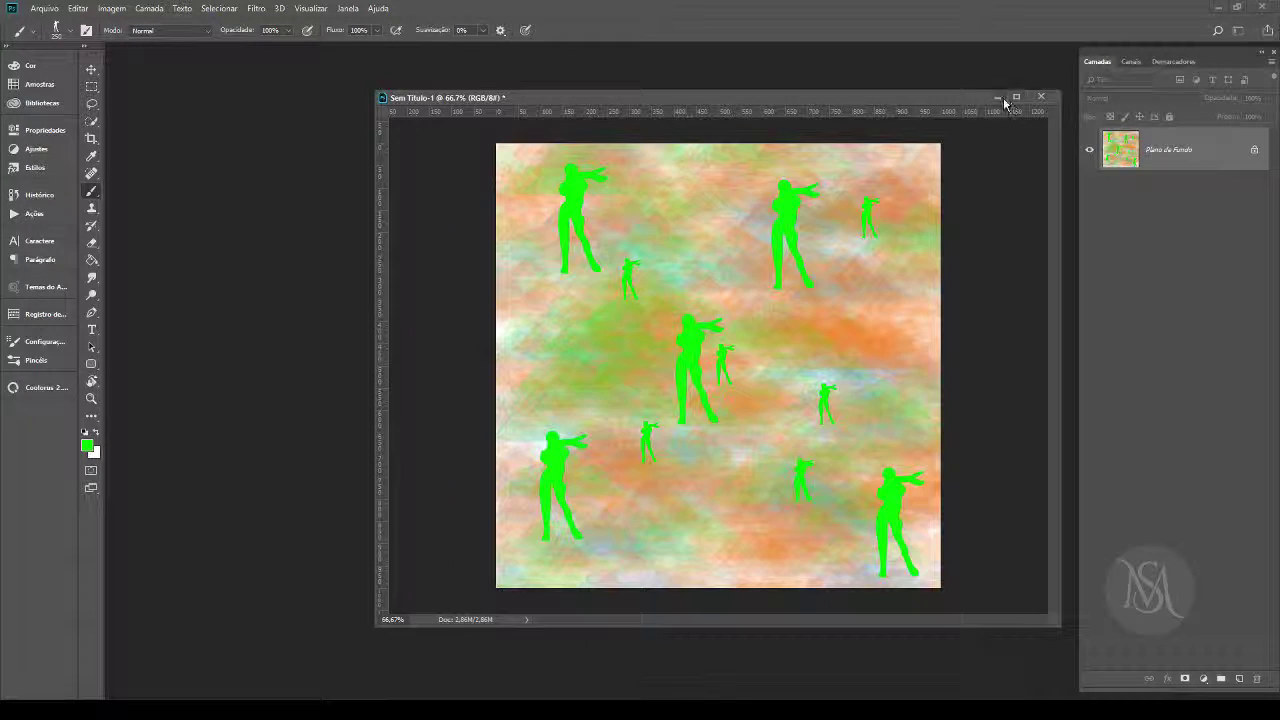
# Step: Open free-vector-people-silhouette-cut-out-city-business-3.jpg from Photoshop CC's People vector folder, accepting the profile warning
pyautogui.click(999, 98)
pyautogui.hotkey('ctrl', 'o')
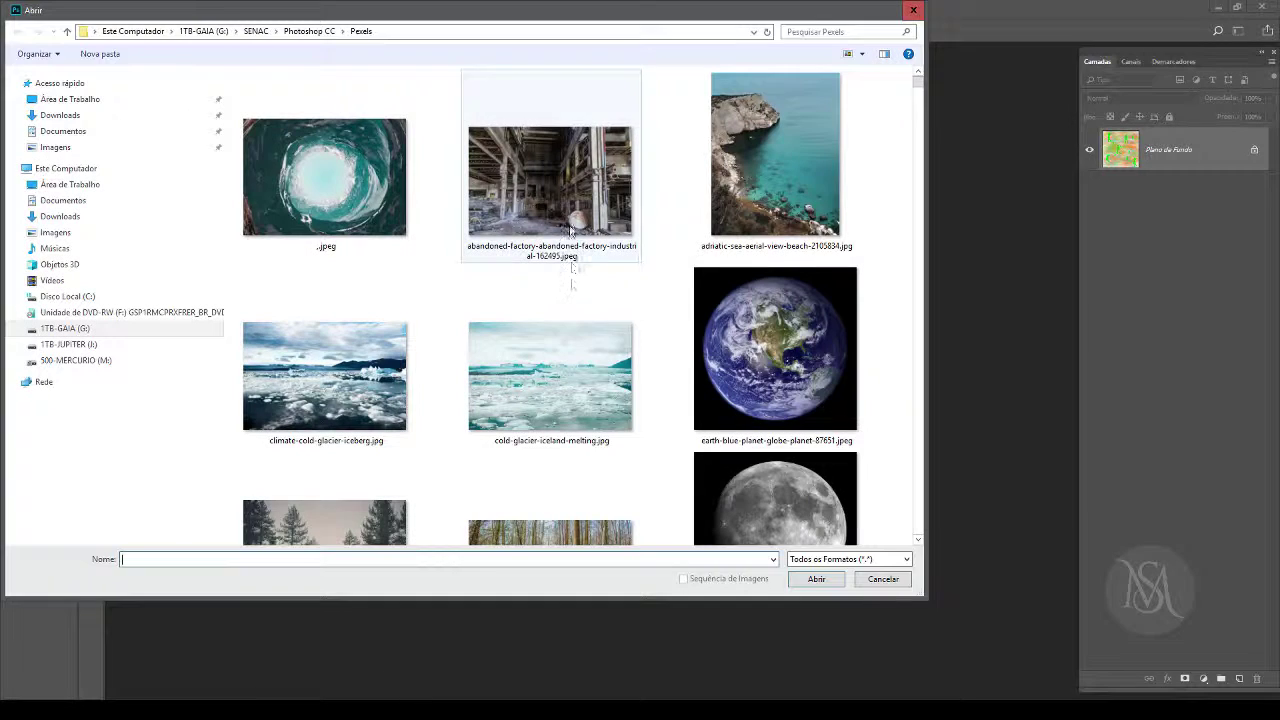
pyautogui.click(309, 32)
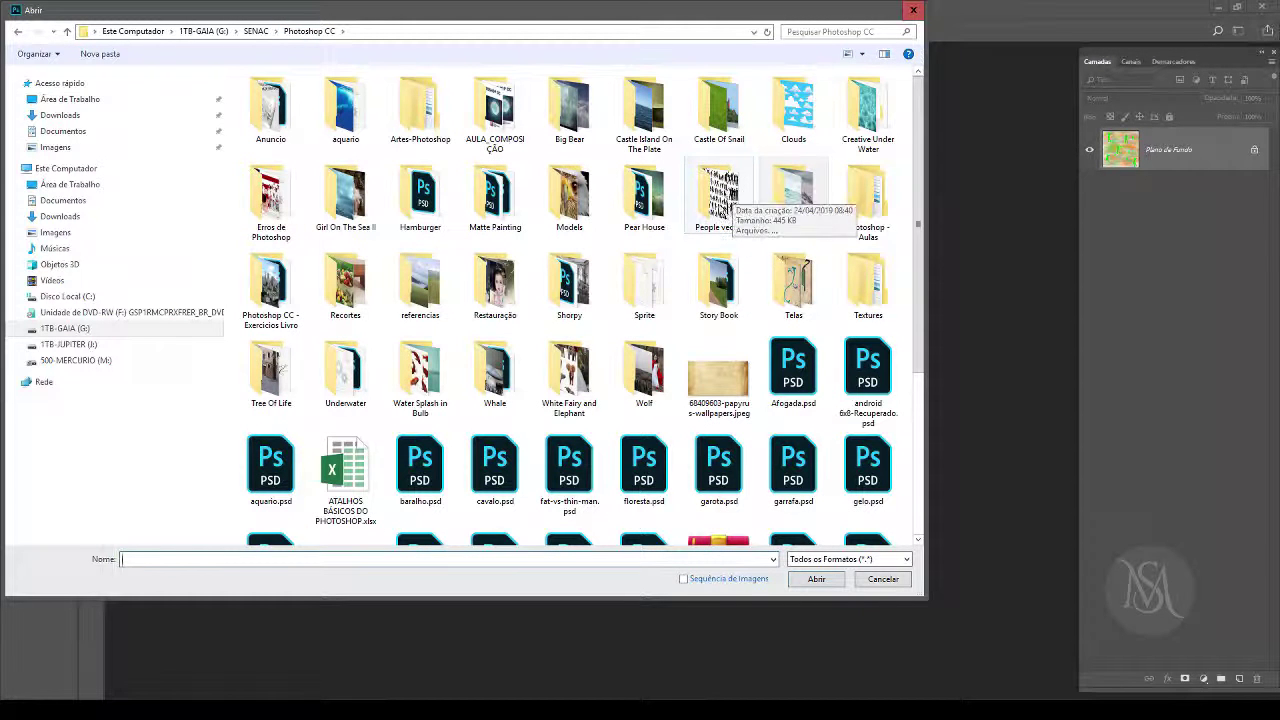
pyautogui.click(730, 210)
pyautogui.doubleClick(724, 212)
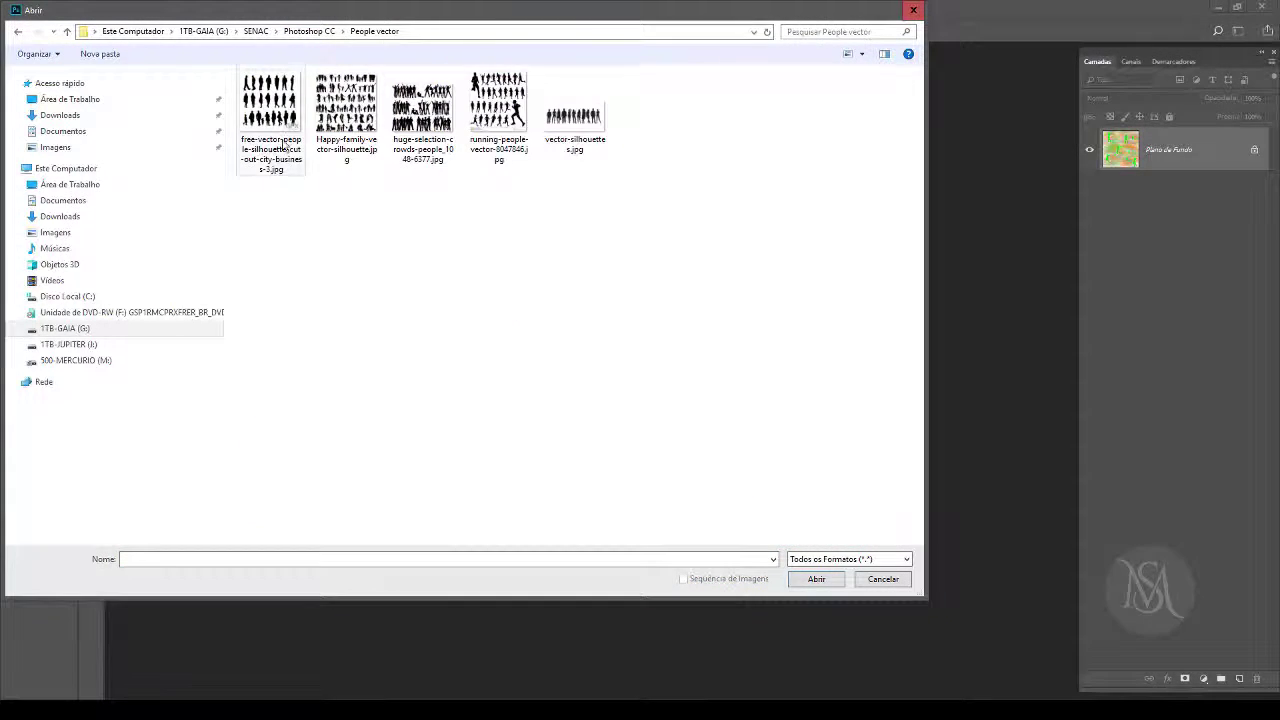
pyautogui.click(862, 53)
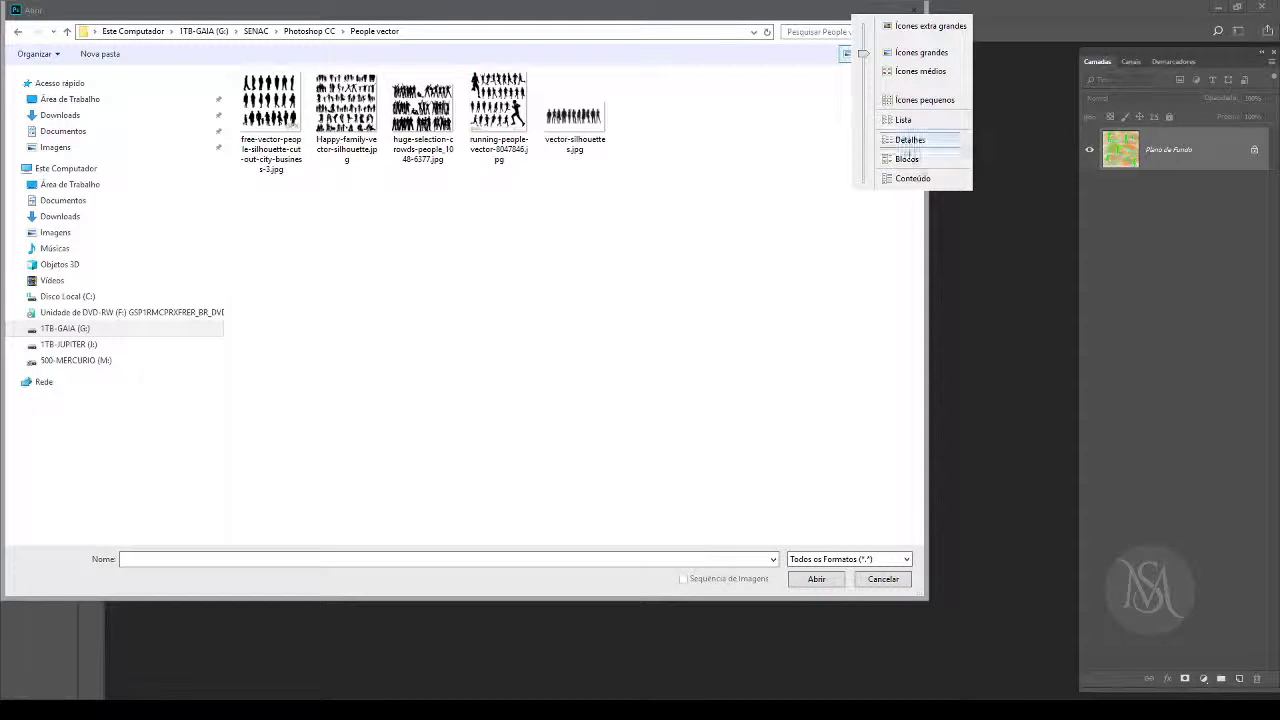
pyautogui.click(905, 136)
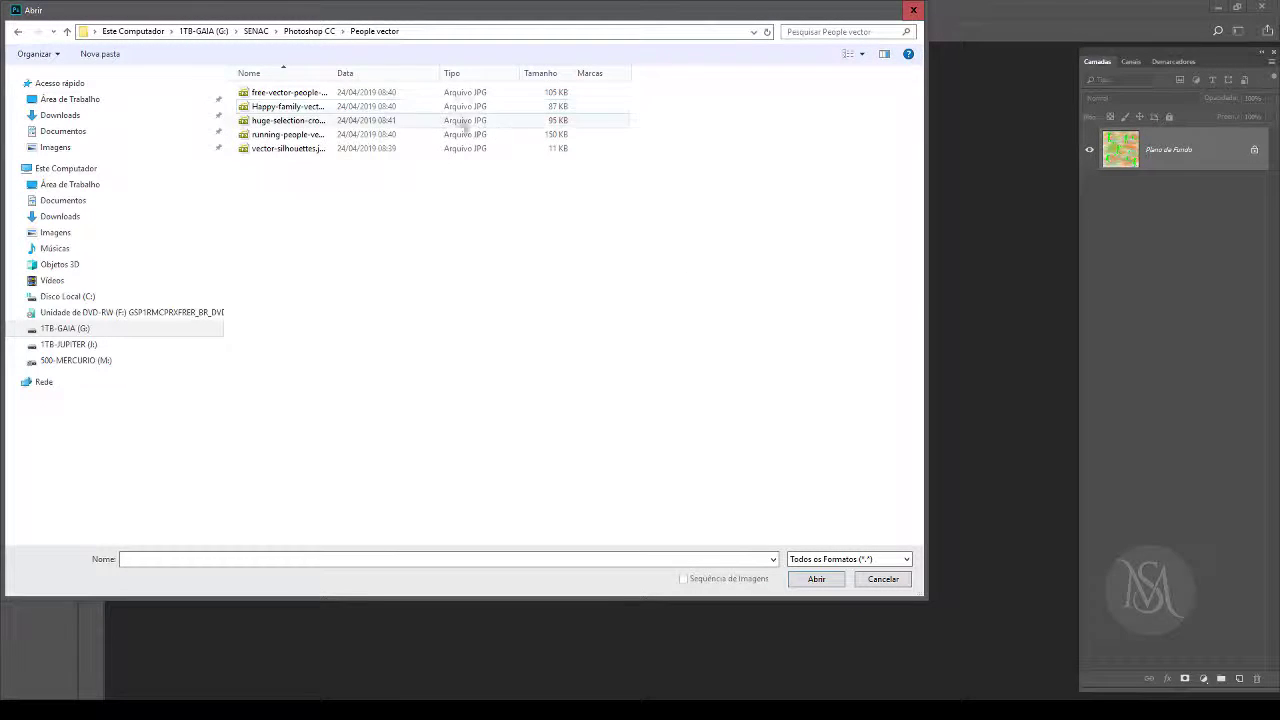
pyautogui.click(285, 93)
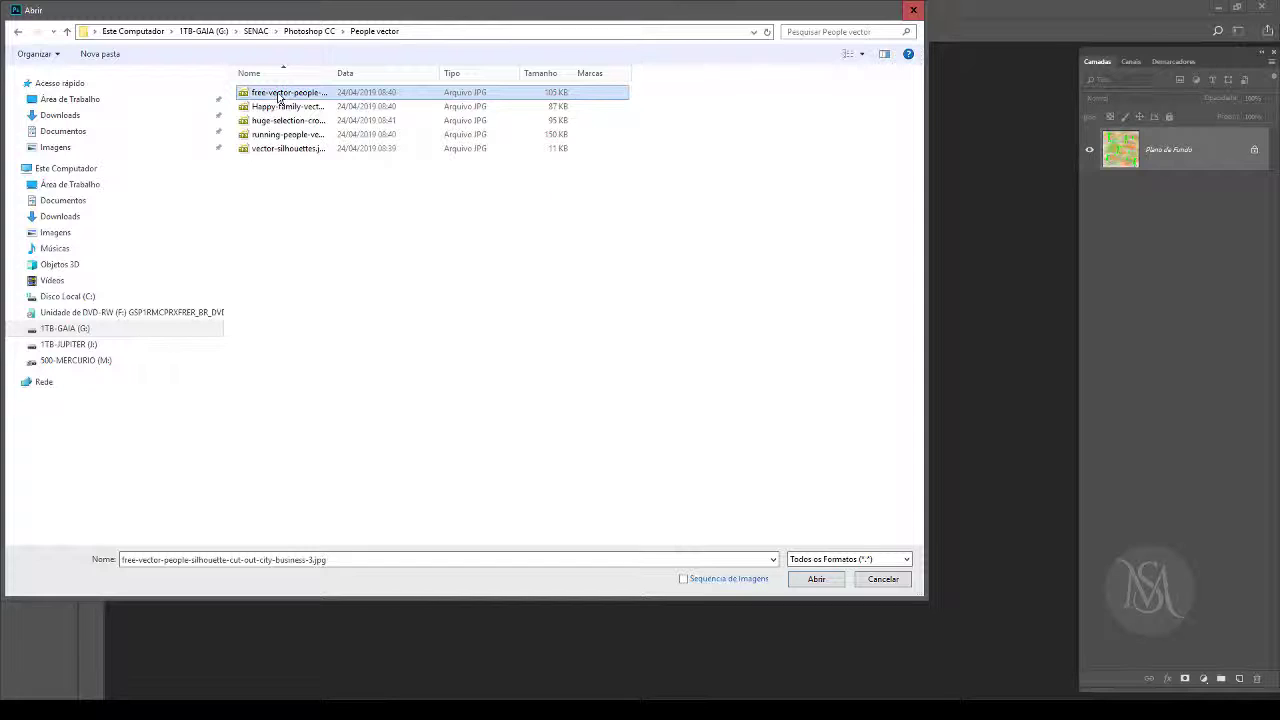
pyautogui.doubleClick(281, 97)
pyautogui.click(429, 291)
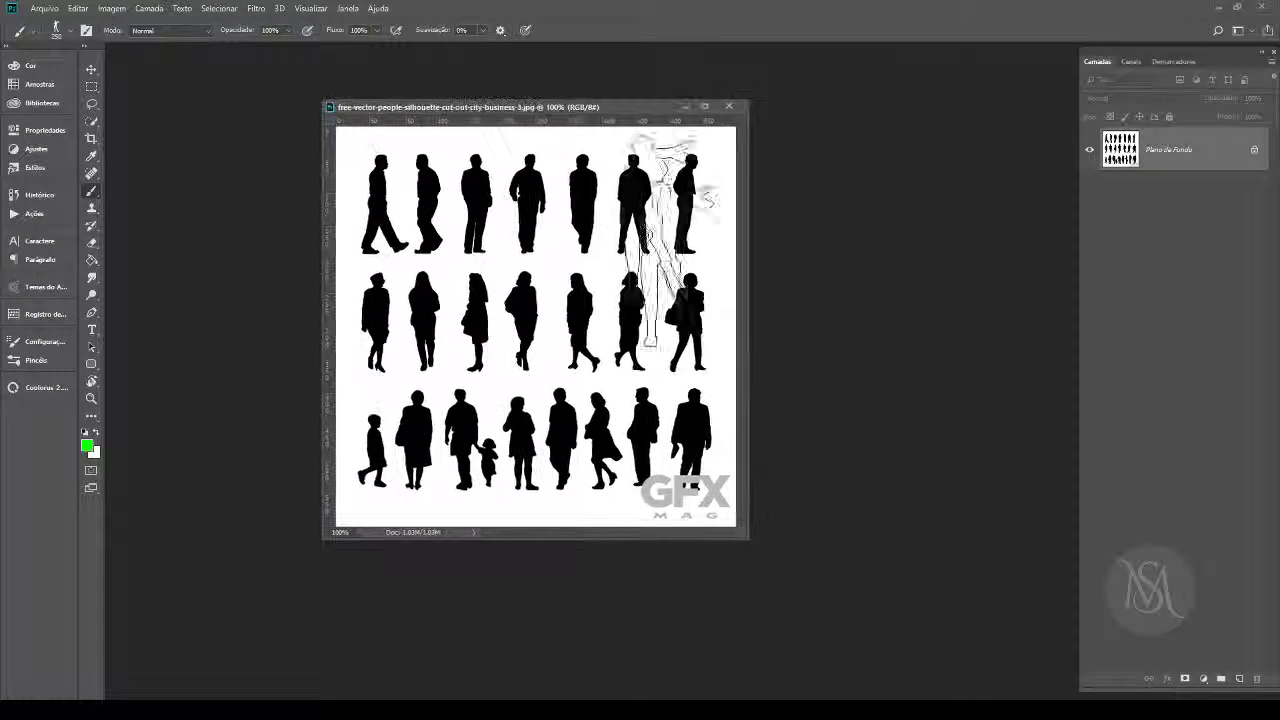
# Step: Draw a rectangular selection around the top-left walking silhouette
pyautogui.click(91, 69)
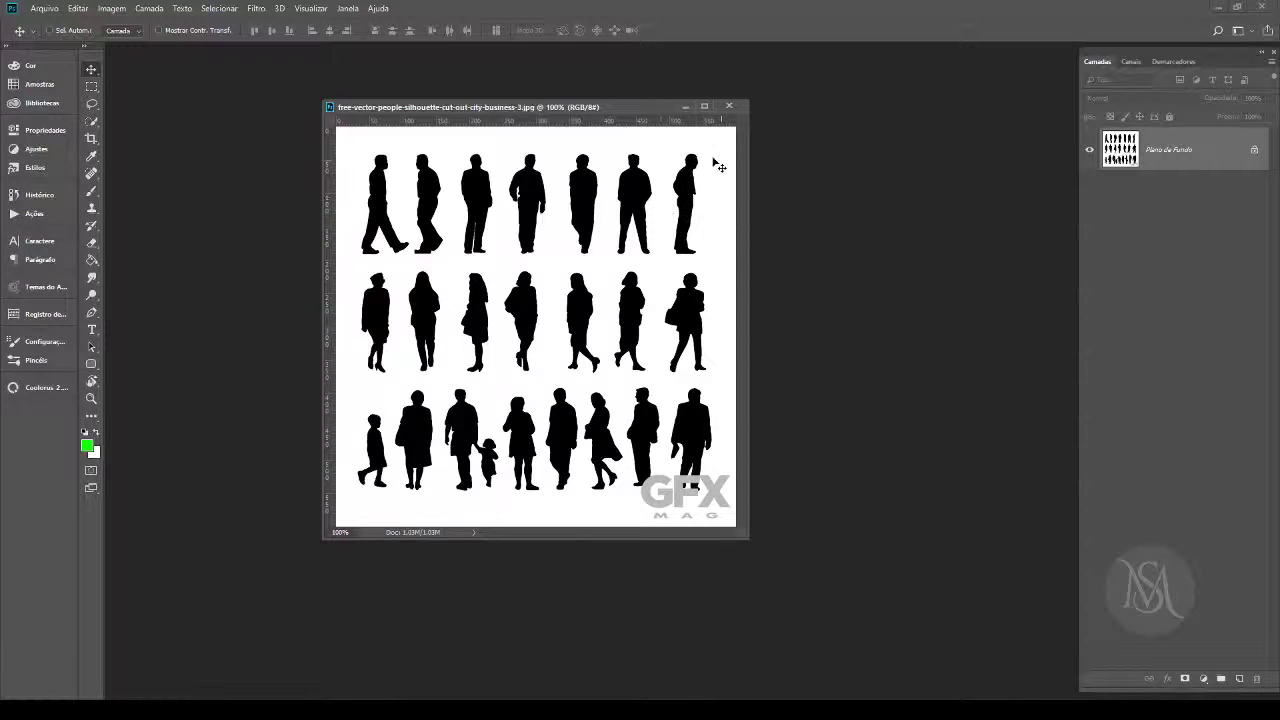
pyautogui.click(89, 87)
pyautogui.moveTo(355, 150); pyautogui.dragTo(414, 257)
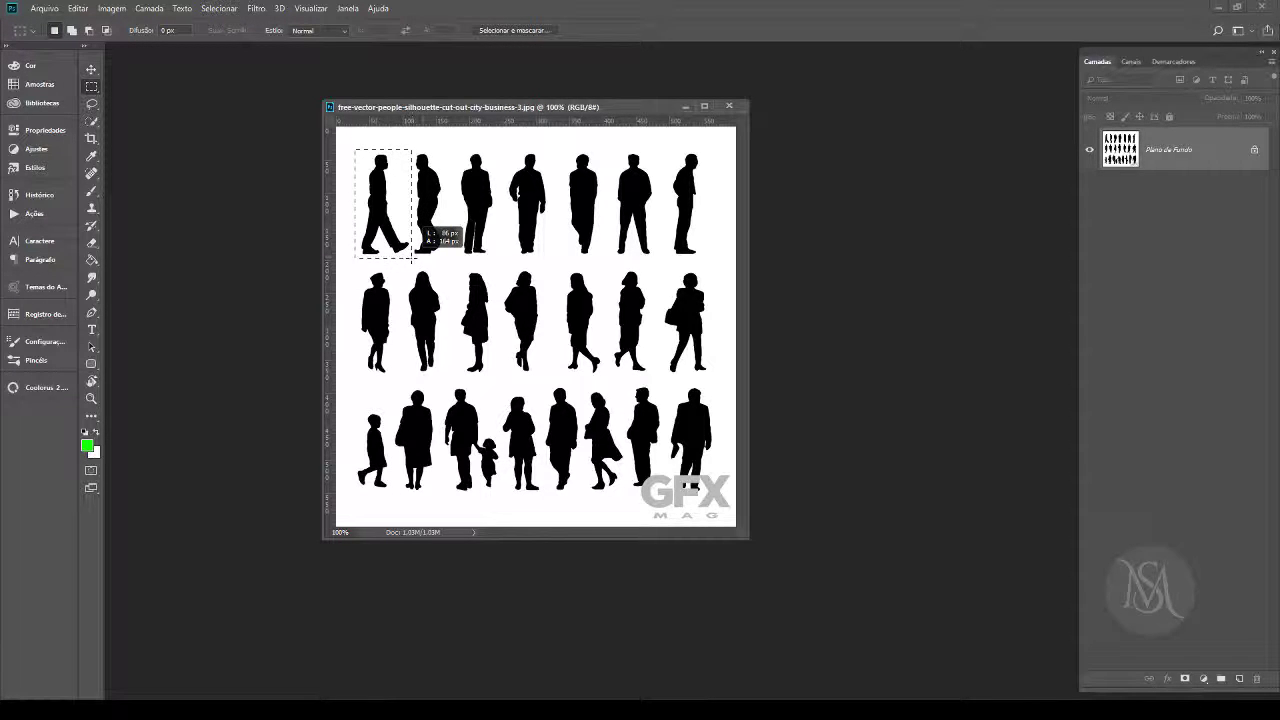
# Step: Define the selected silhouette as a brush preset named 'walk' and switch to the Brush tool
pyautogui.click(78, 8)
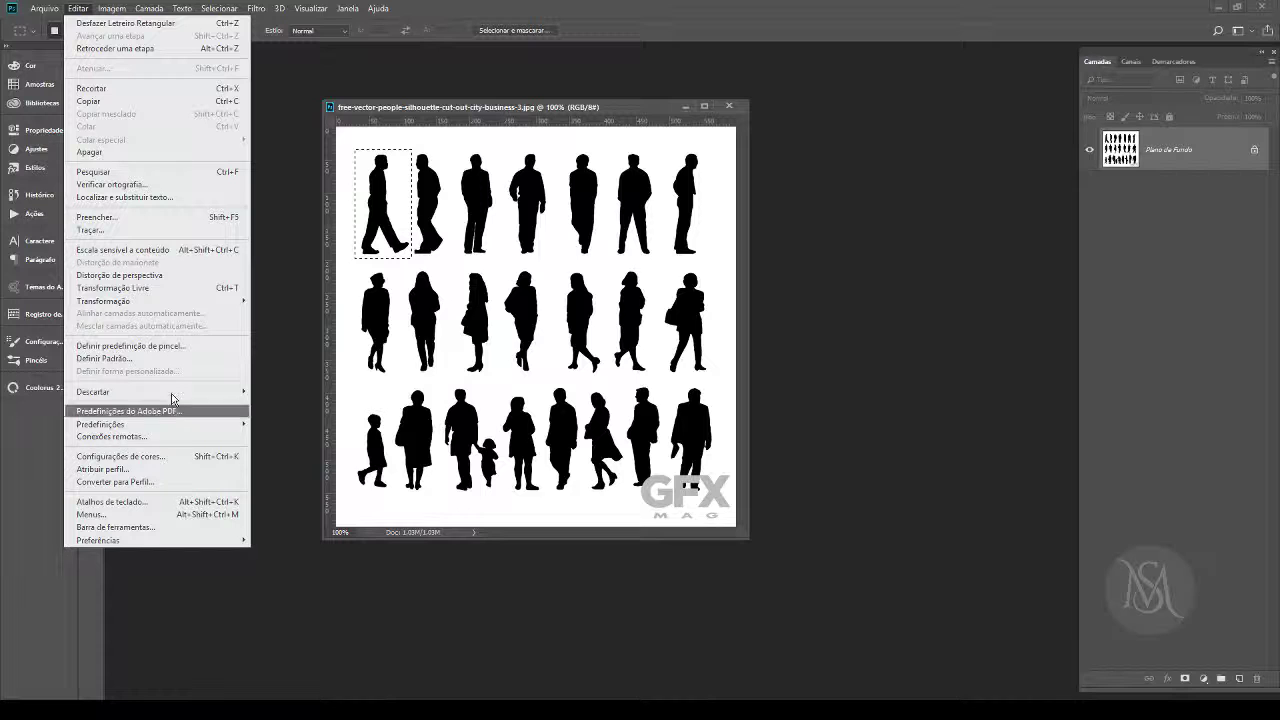
pyautogui.click(182, 346)
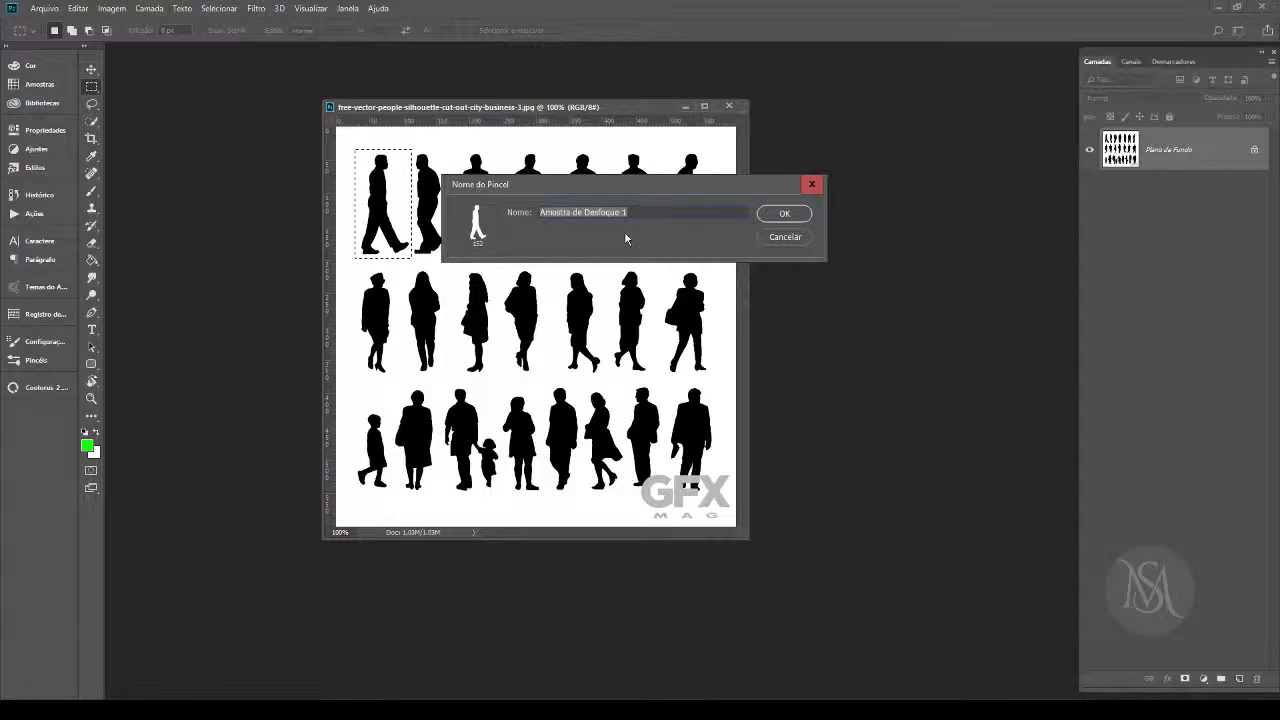
pyautogui.press('BackSpace')
pyautogui.write('walk')
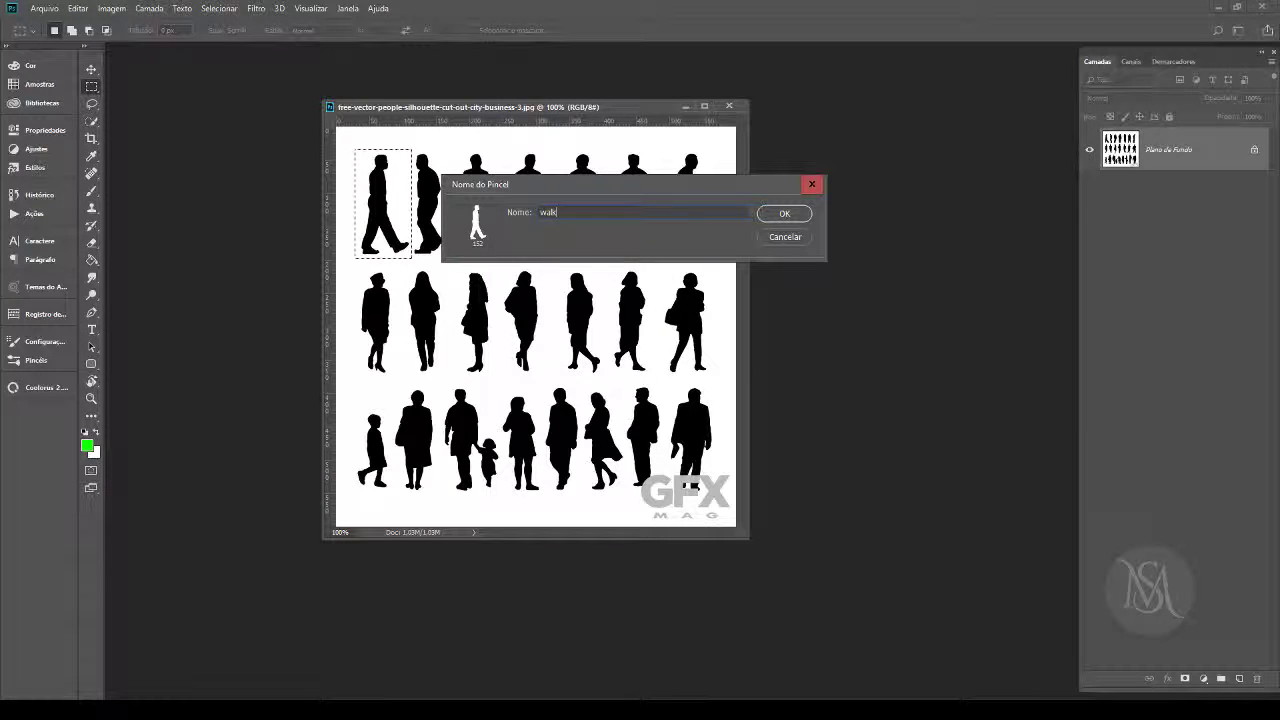
pyautogui.click(805, 219)
pyautogui.press('b')
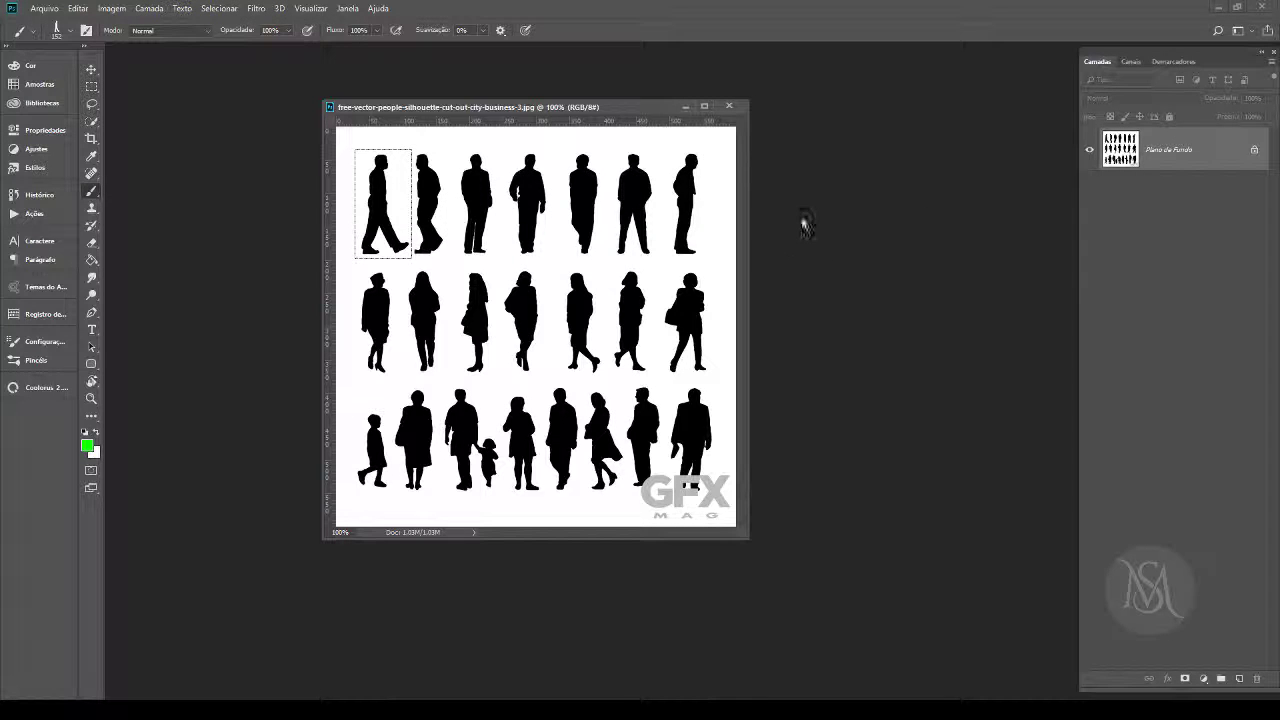
pyautogui.click(44, 8)
# Step: Open the rock-pillar photo pexels-photo-259705.jpeg from the Pexels folder, accepting the profile prompt
pyautogui.click(60, 34)
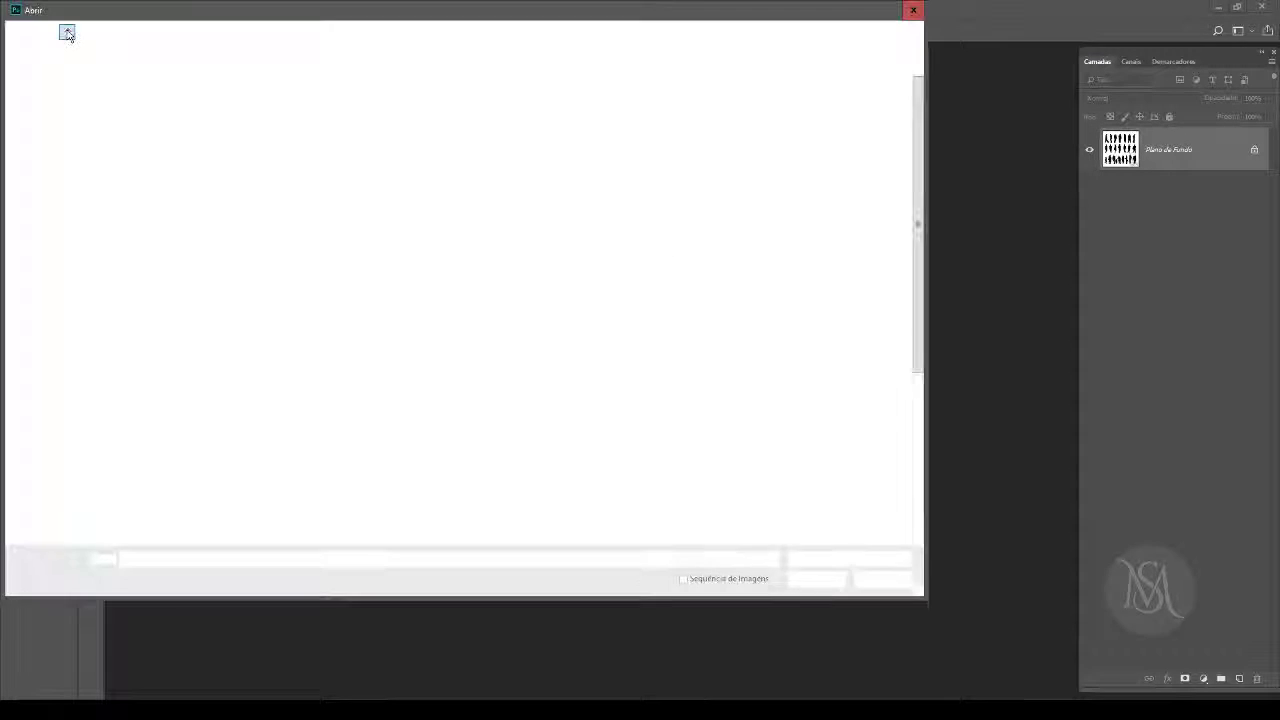
pyautogui.doubleClick(793, 197)
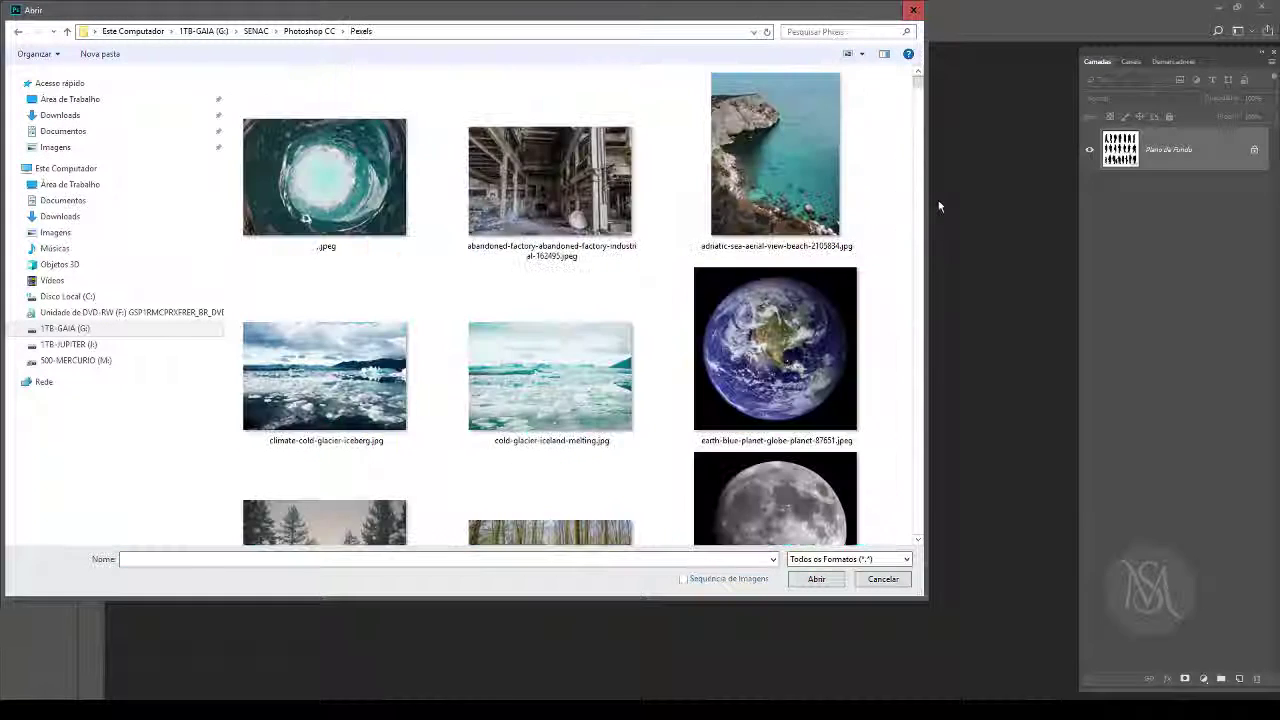
pyautogui.scroll(-10, 917, 100)
pyautogui.moveTo(917, 105)
pyautogui.mouseDown()
pyautogui.moveTo(905, 158)
pyautogui.moveTo(918, 164)
pyautogui.mouseUp()
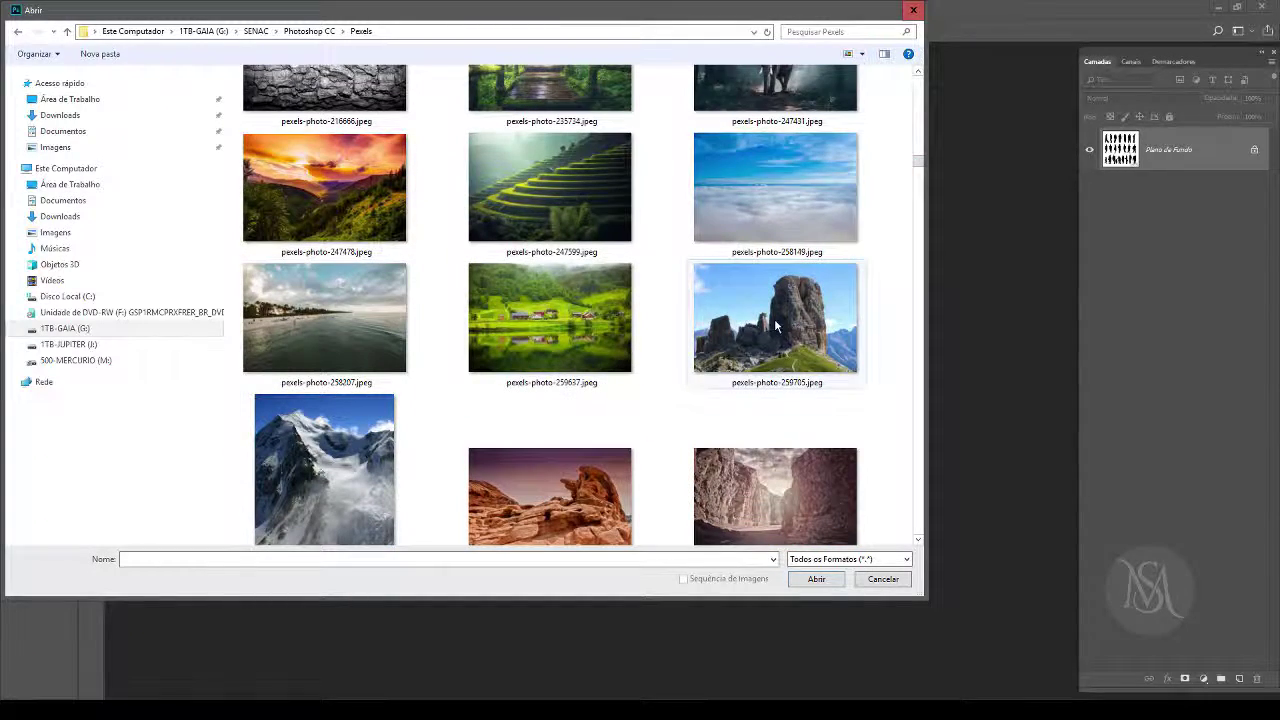
pyautogui.doubleClick(775, 318)
pyautogui.click(700, 325)
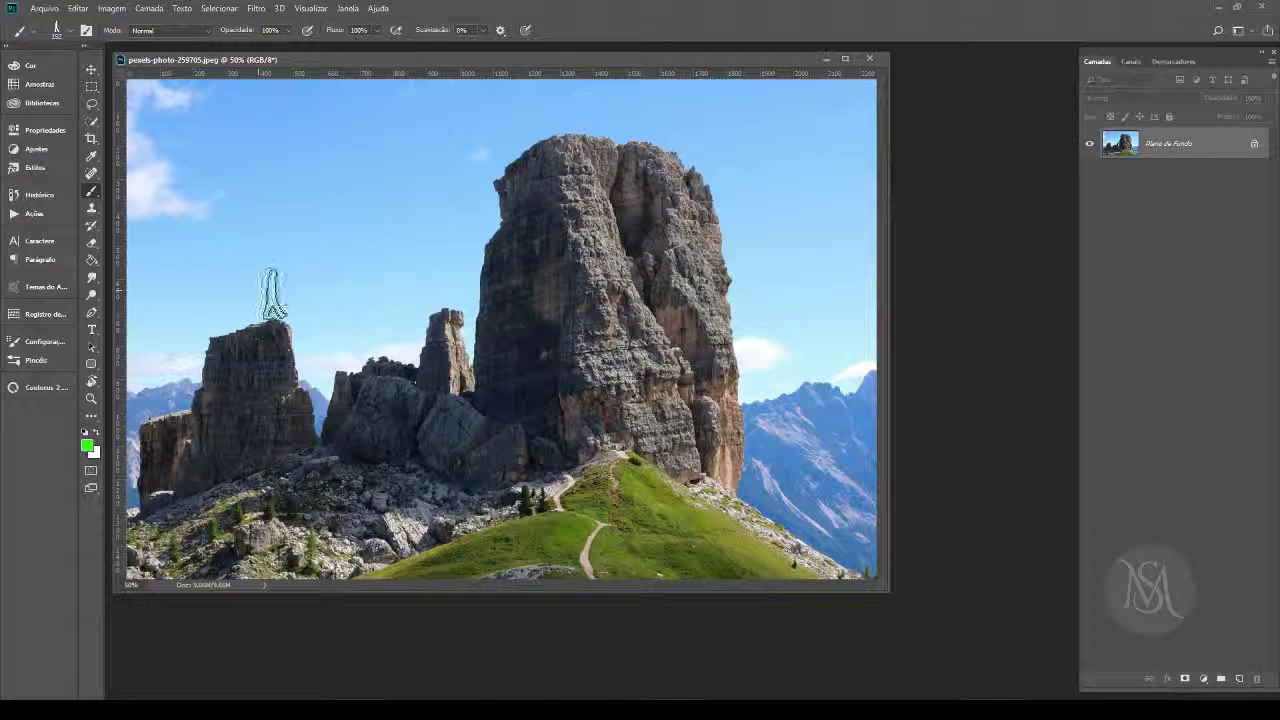
# Step: Replace a green stamp with a black walk-brush figure on the left rock, sizing the brush to 175 px
pyautogui.click(281, 295)
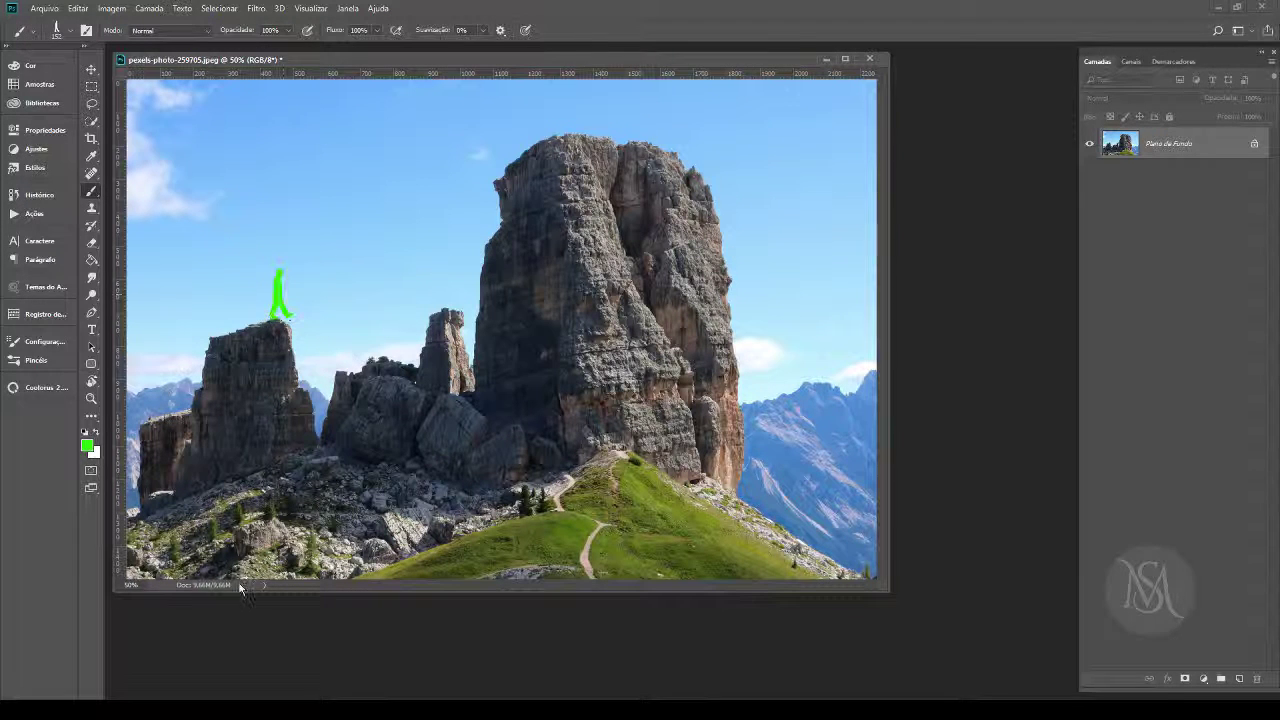
pyautogui.hotkey('ctrl', 'z')
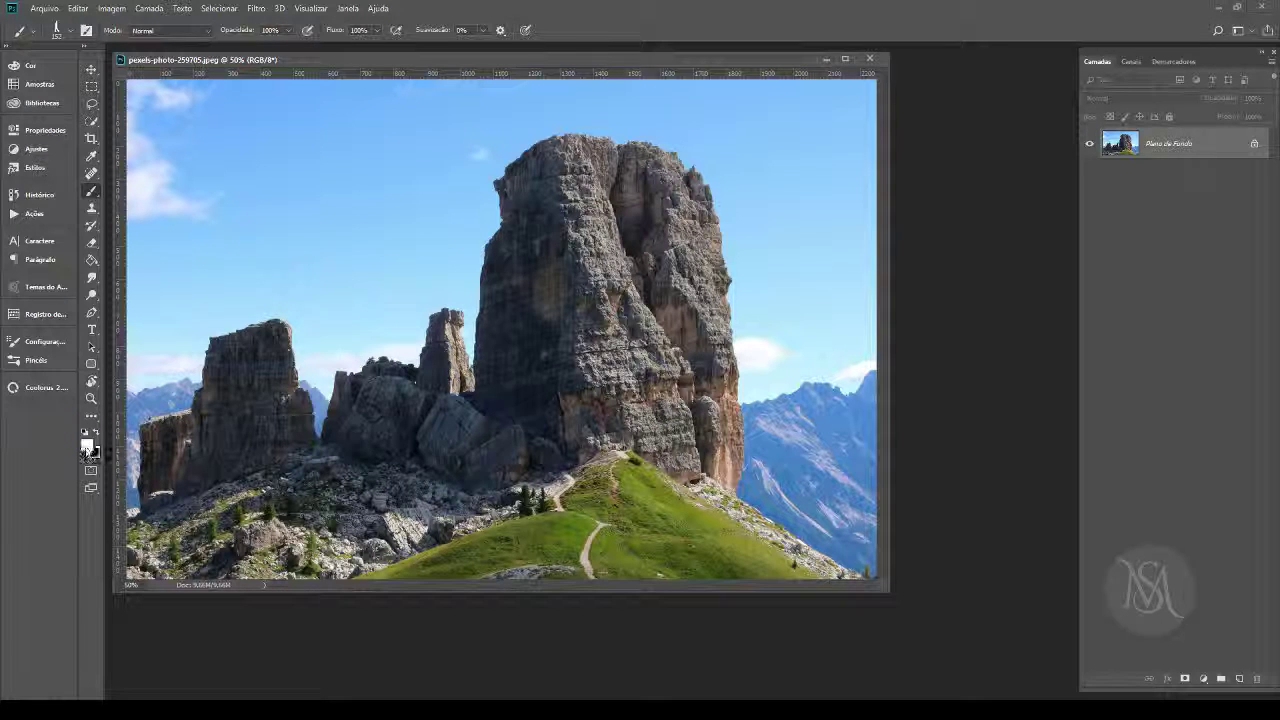
pyautogui.press('x')
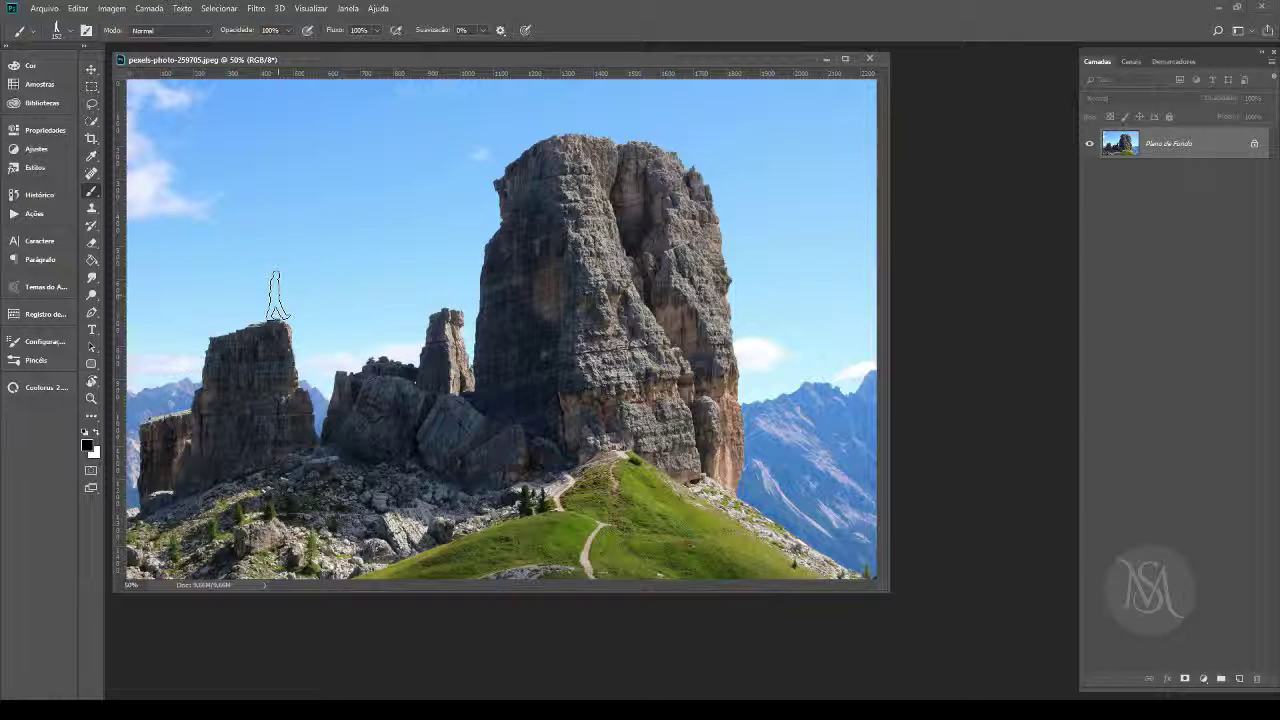
pyautogui.click(279, 295)
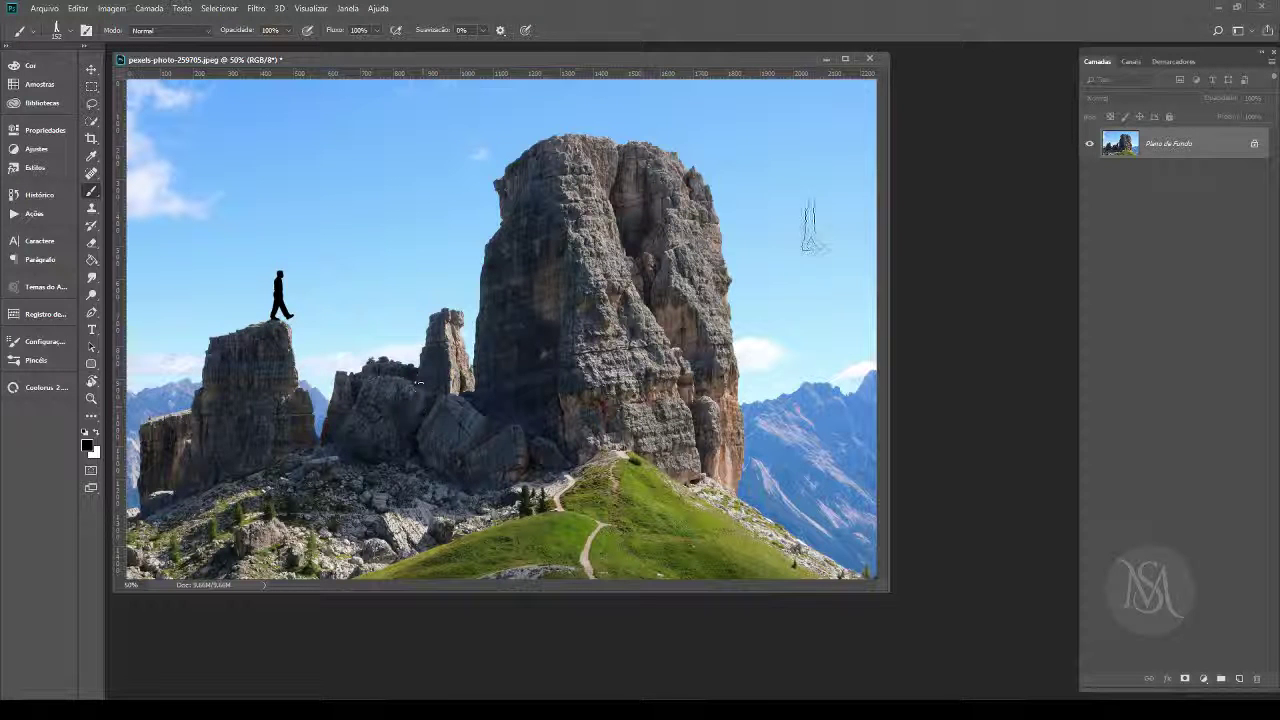
pyautogui.press('[')
pyautogui.press('[')
pyautogui.press('[')
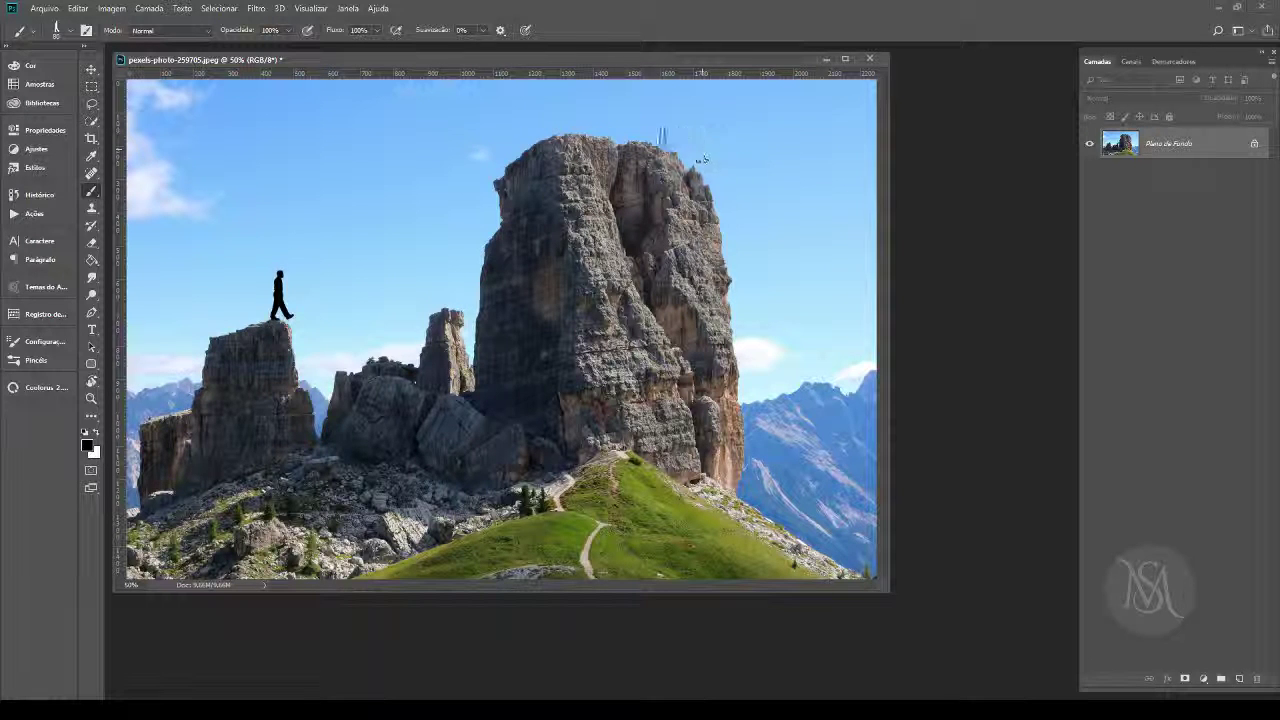
pyautogui.press(']')
pyautogui.press(']')
pyautogui.press(']')
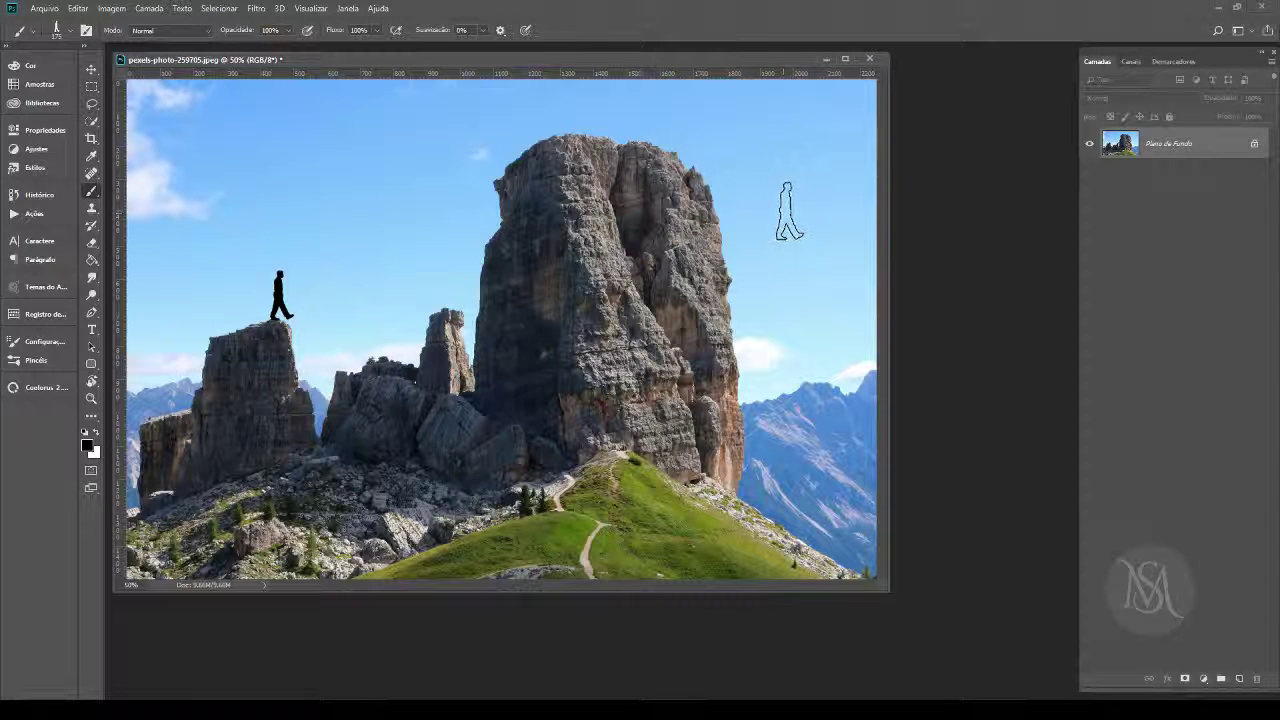
# Step: In Brush Settings, set the walk tip angle to 0° and enable Virar Eixo X
pyautogui.press('F5')
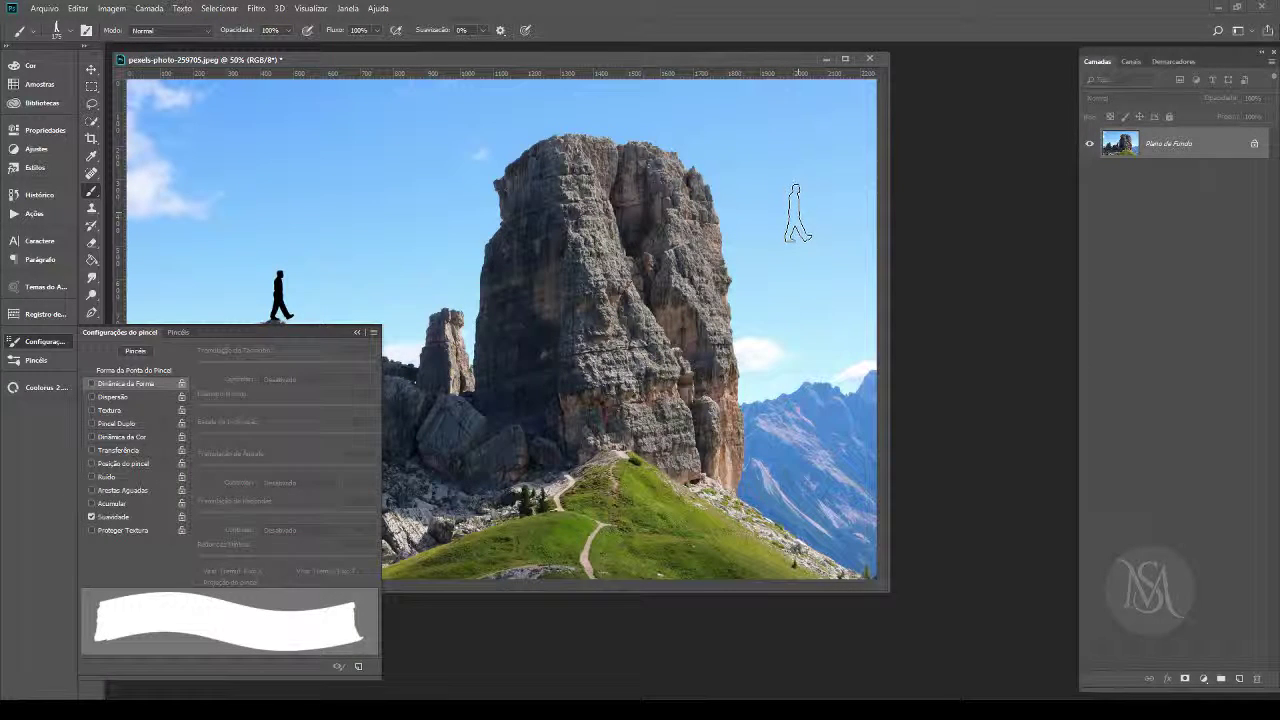
pyautogui.moveTo(231, 334); pyautogui.dragTo(1081, 182)
pyautogui.click(985, 222)
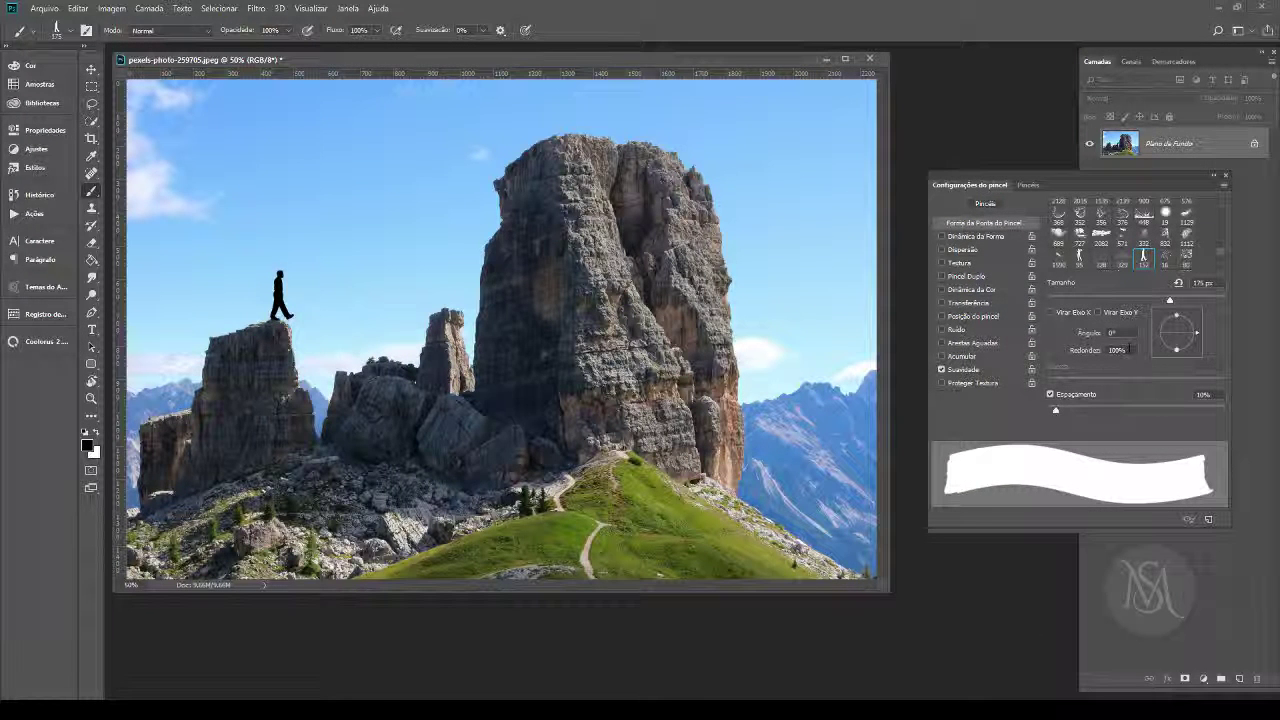
pyautogui.moveTo(1201, 341); pyautogui.dragTo(1157, 337)
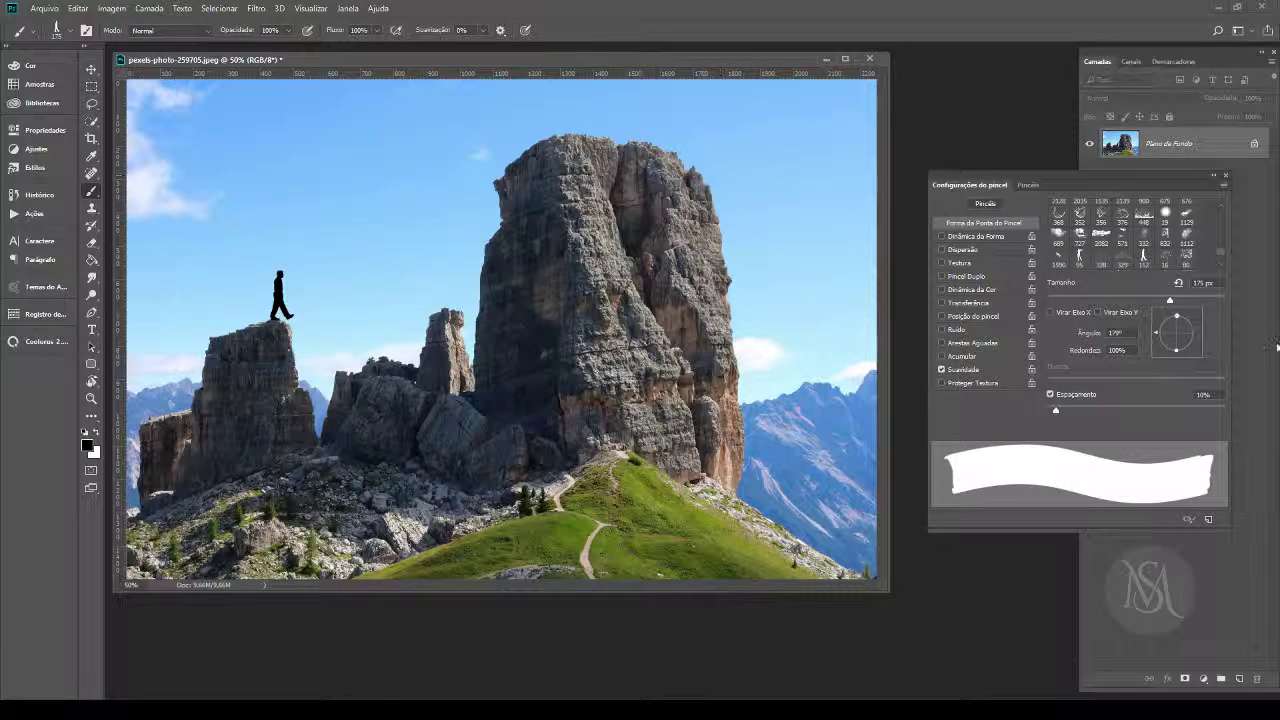
pyautogui.moveTo(1157, 338); pyautogui.dragTo(1199, 333)
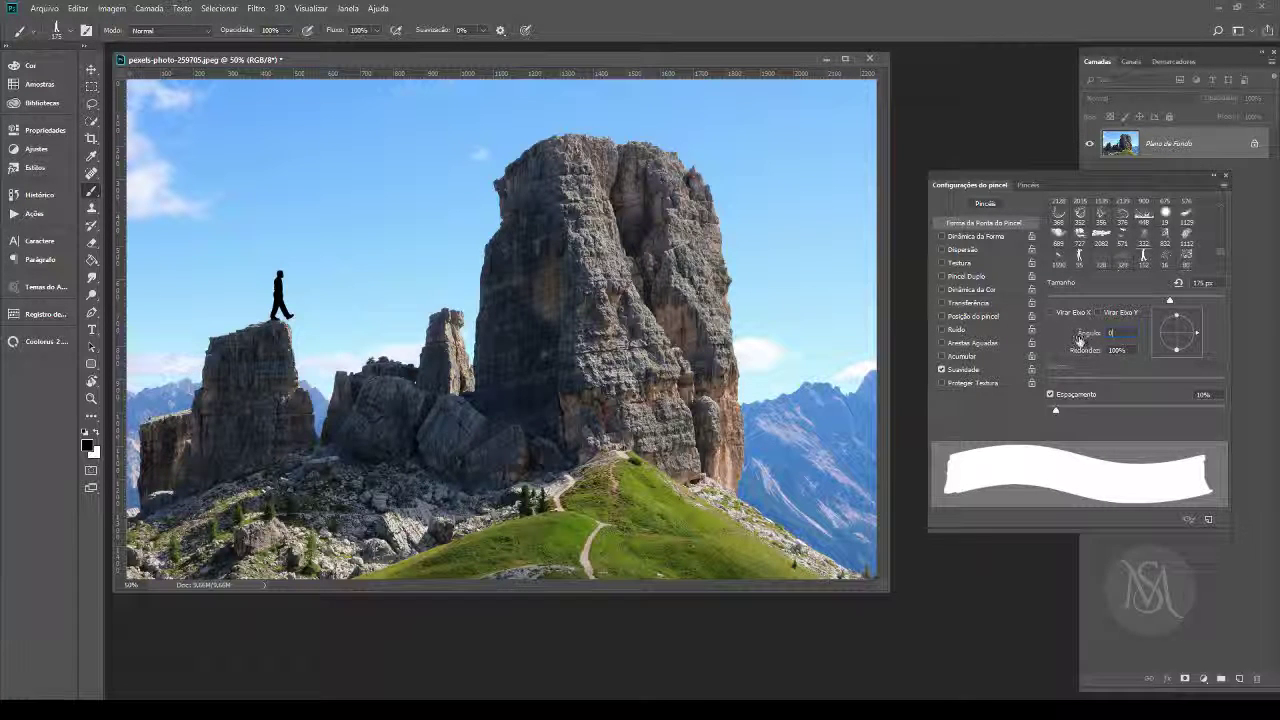
pyautogui.write('0')
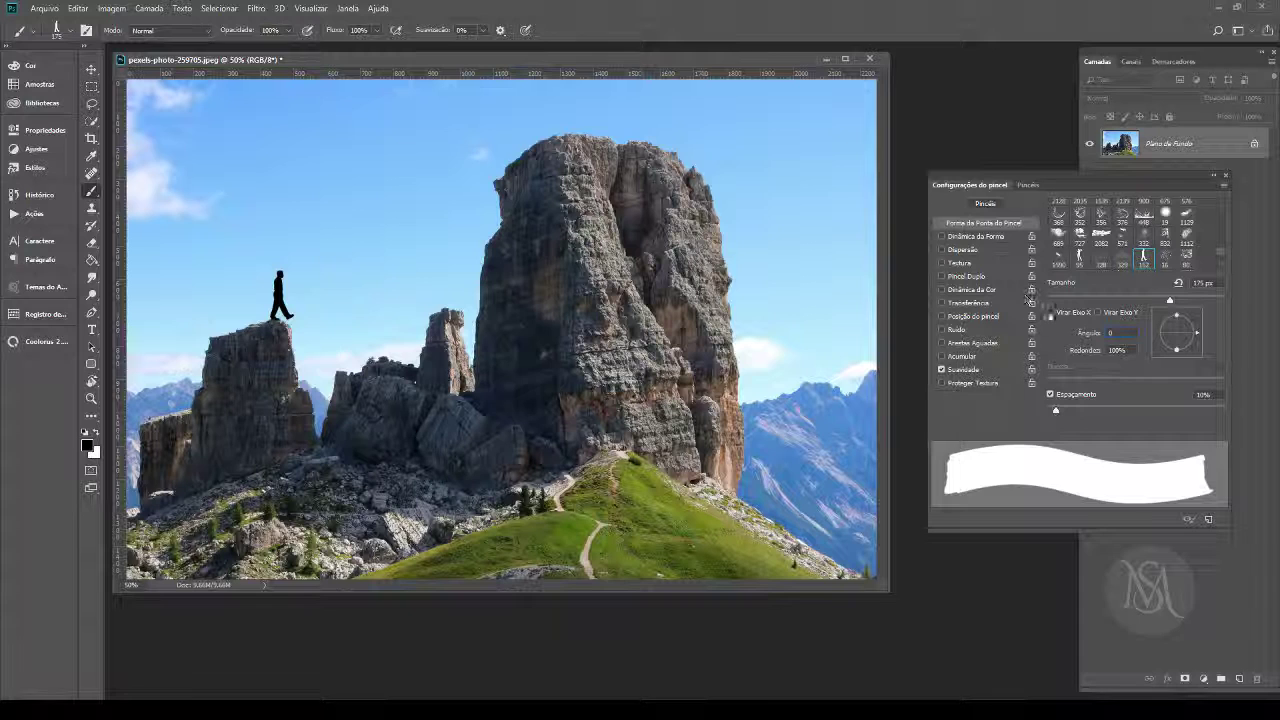
pyautogui.click(1050, 312)
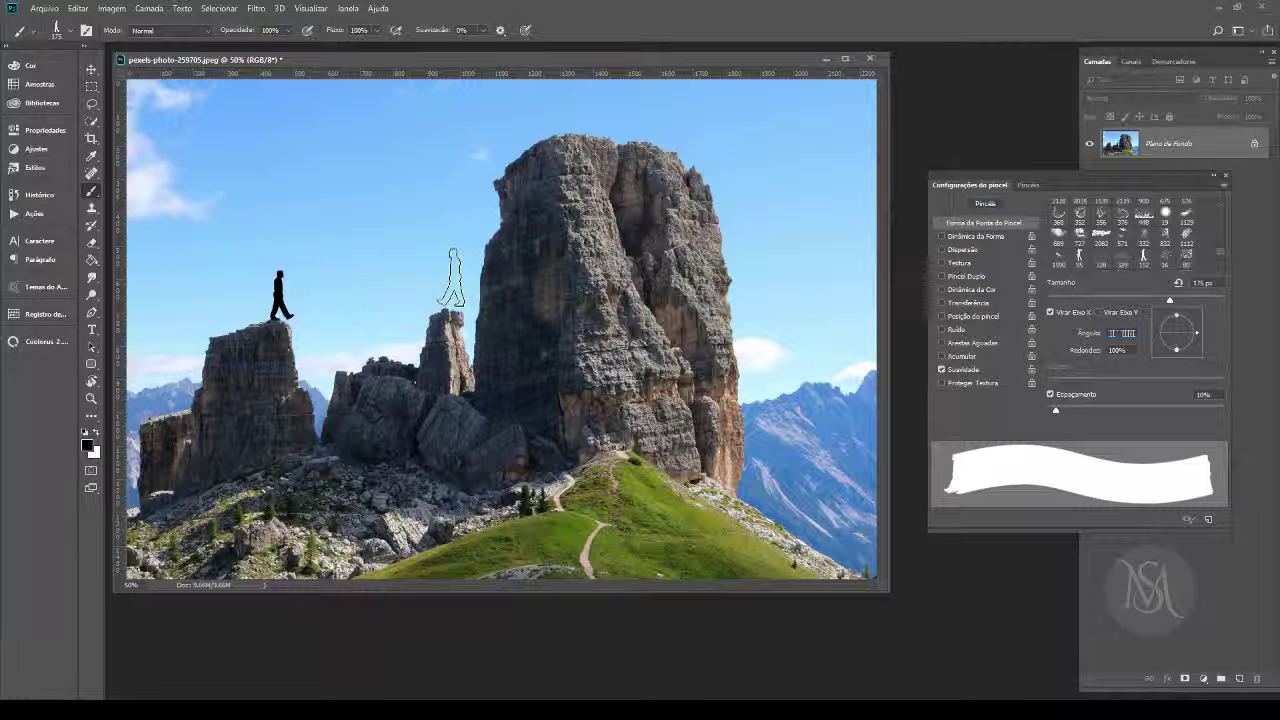
# Step: Shrink the brush and stamp walkers on the tall rock's summit and far-left rock, toggling the X-axis flip
pyautogui.press('Up')
pyautogui.press('Up')
pyautogui.press('Up')
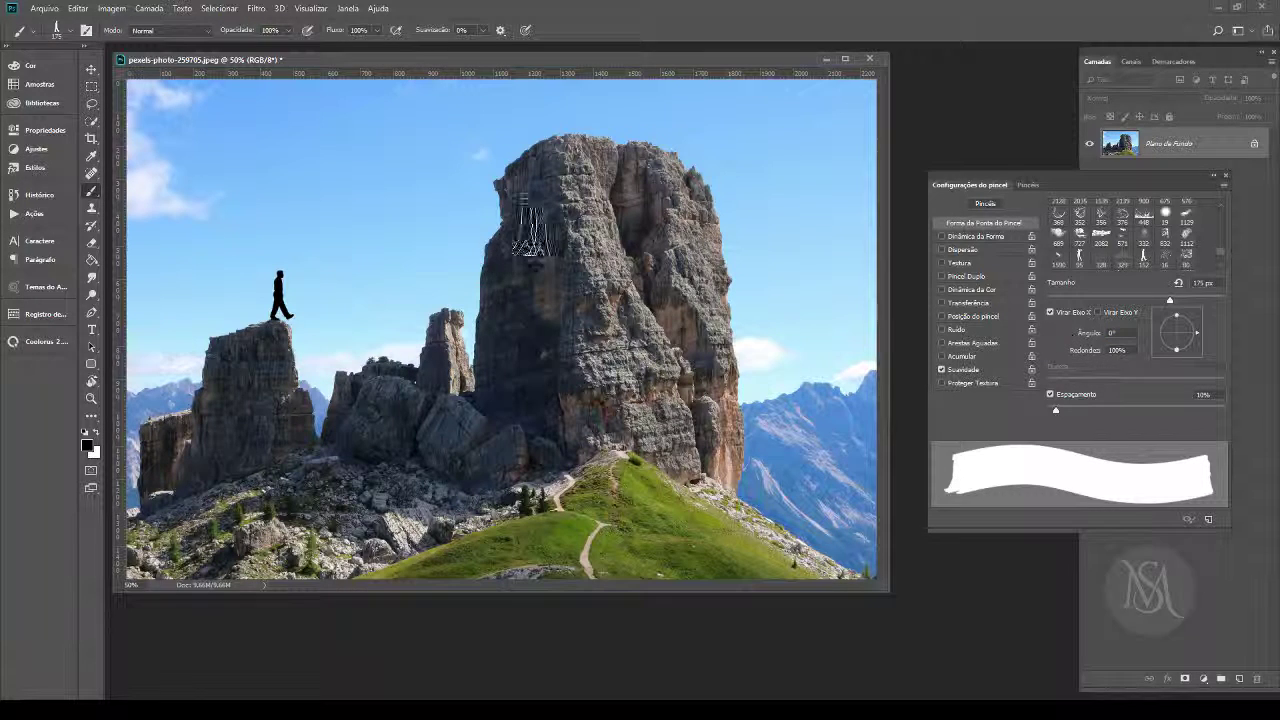
pyautogui.press('[')
pyautogui.press('[')
pyautogui.press('[')
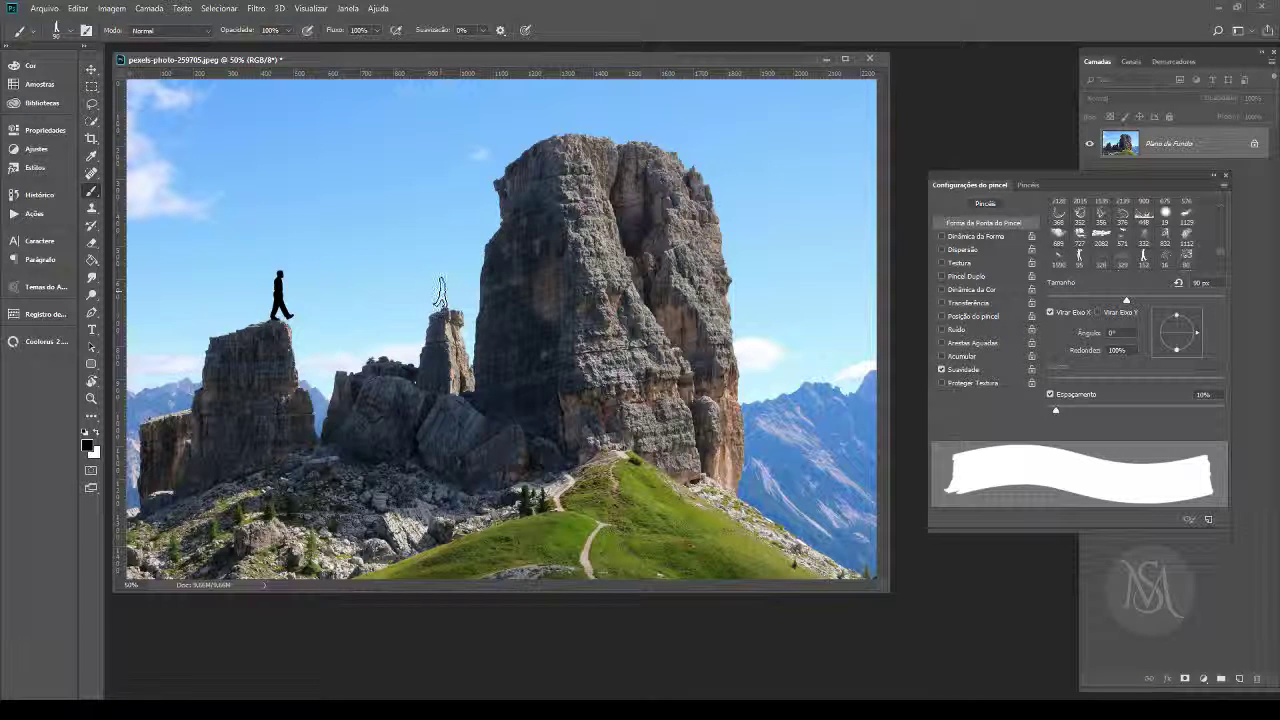
pyautogui.press('[')
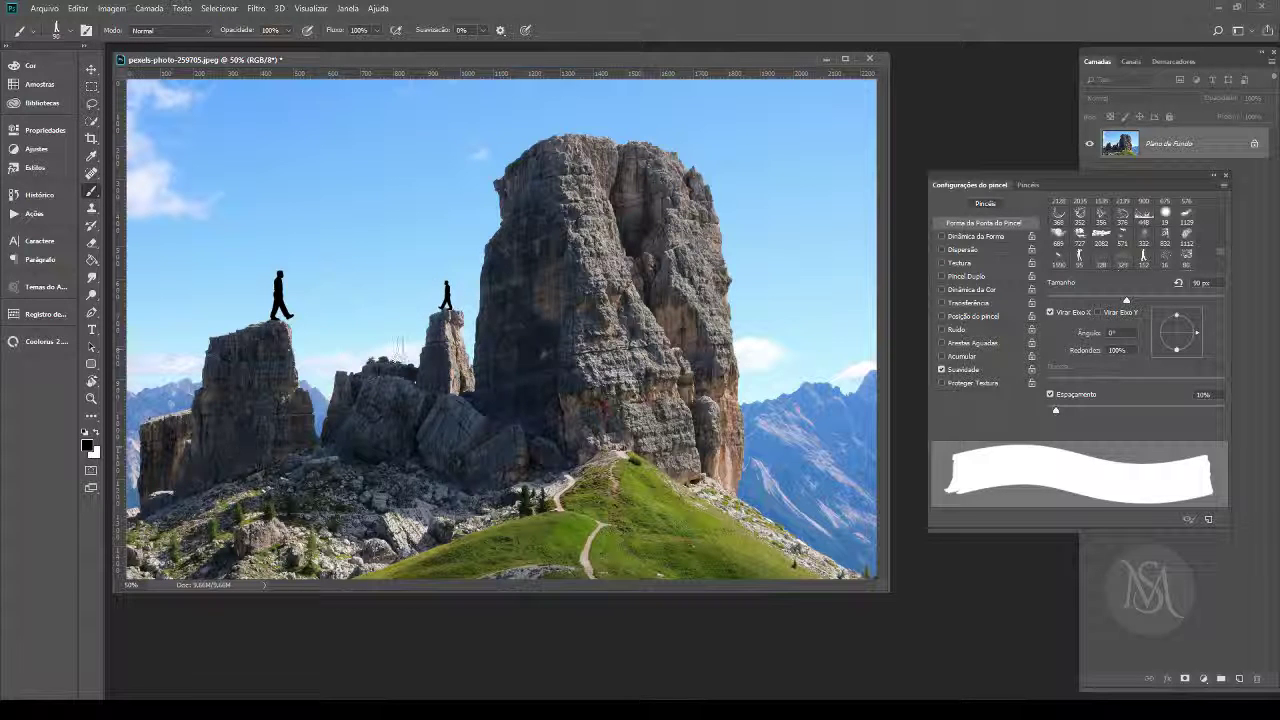
pyautogui.click(559, 121)
pyautogui.click(1073, 314)
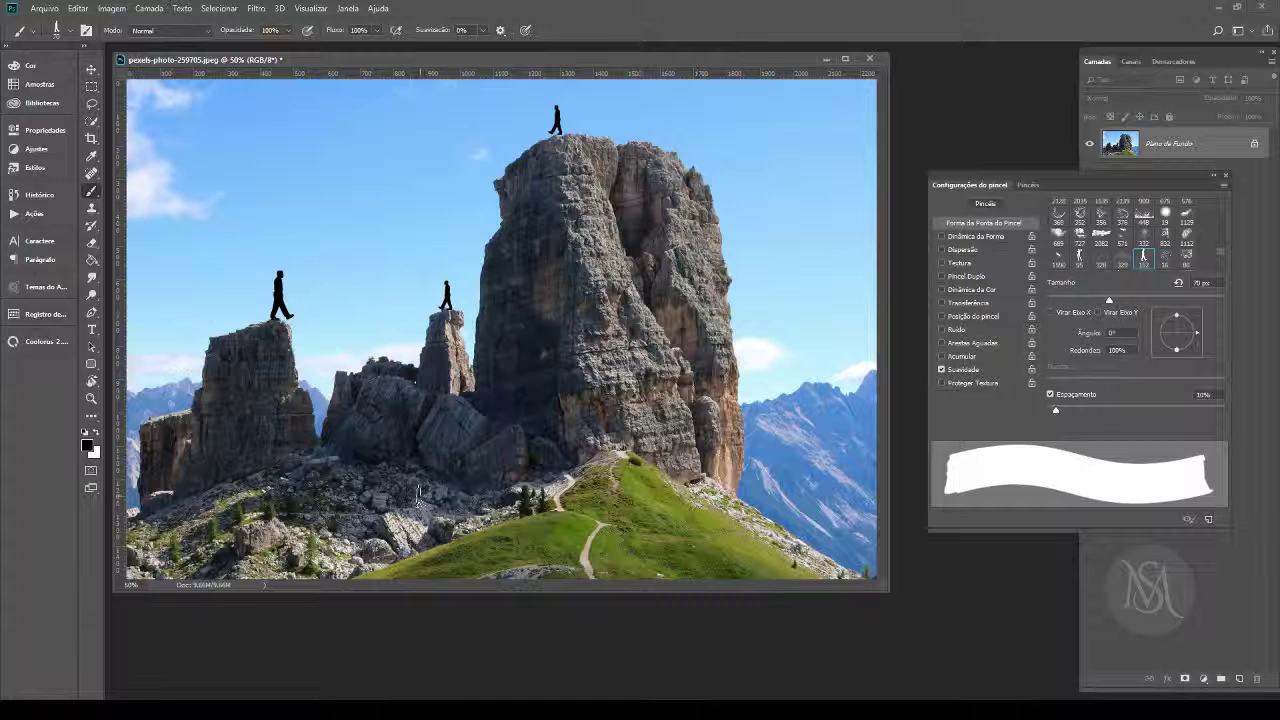
pyautogui.click(155, 404)
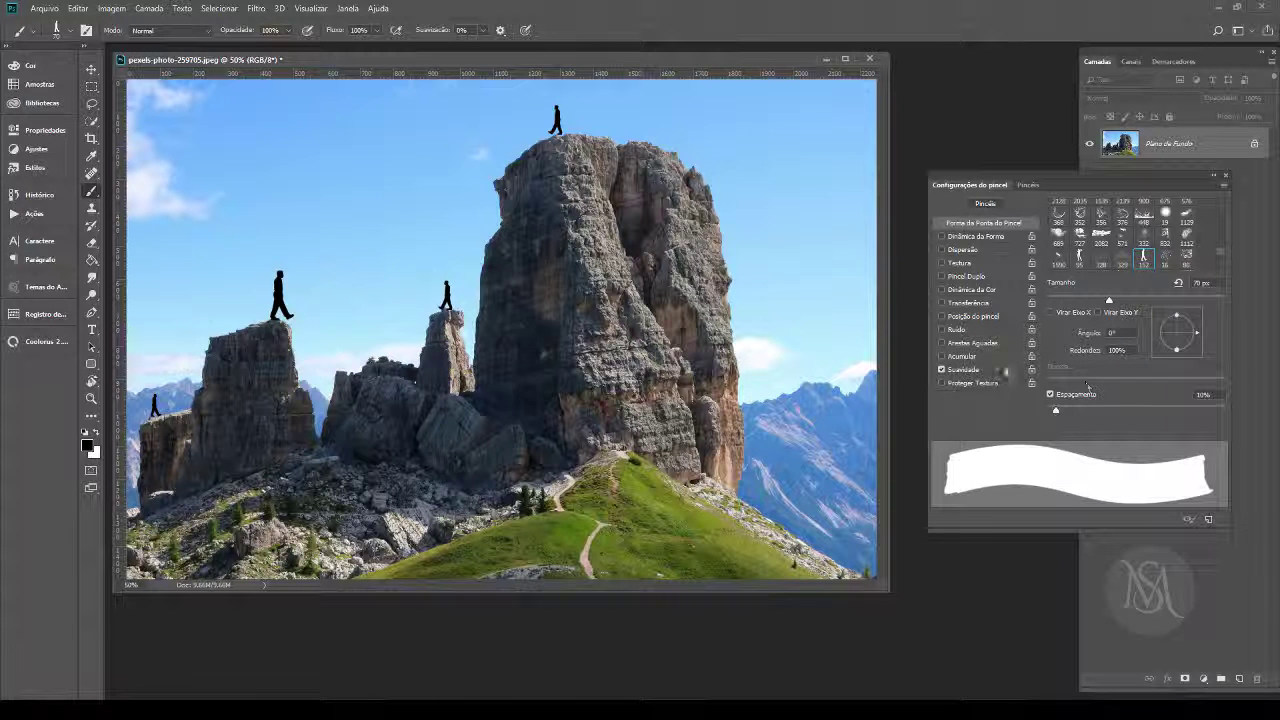
pyautogui.click(1051, 312)
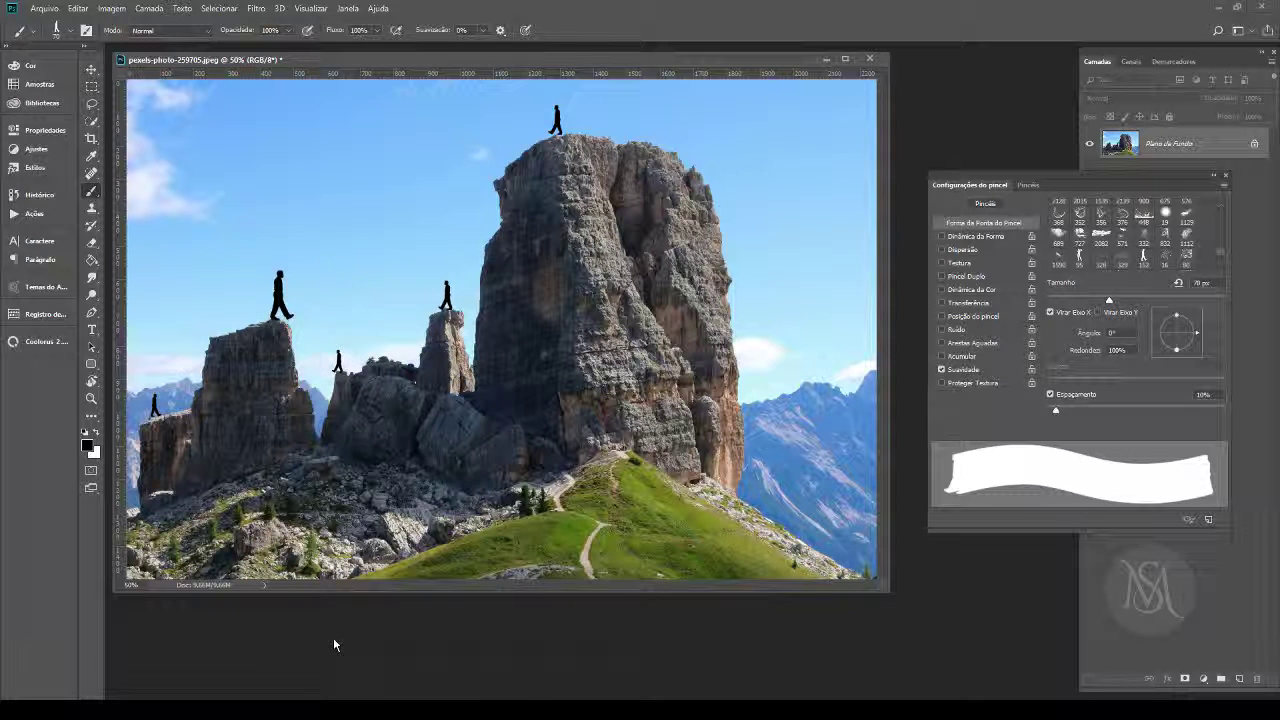
pyautogui.click(348, 9)
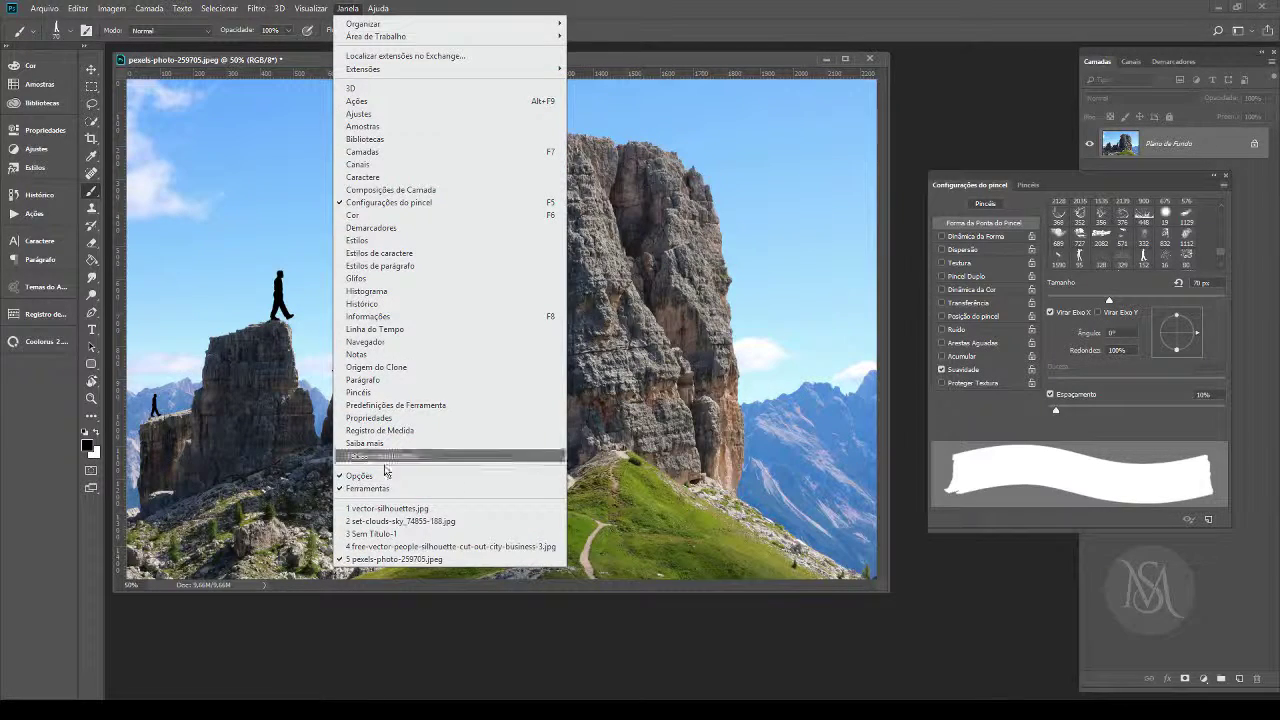
# Step: Return to the silhouette sheet and box the top-right standing figure with a rectangular selection
pyautogui.click(390, 546)
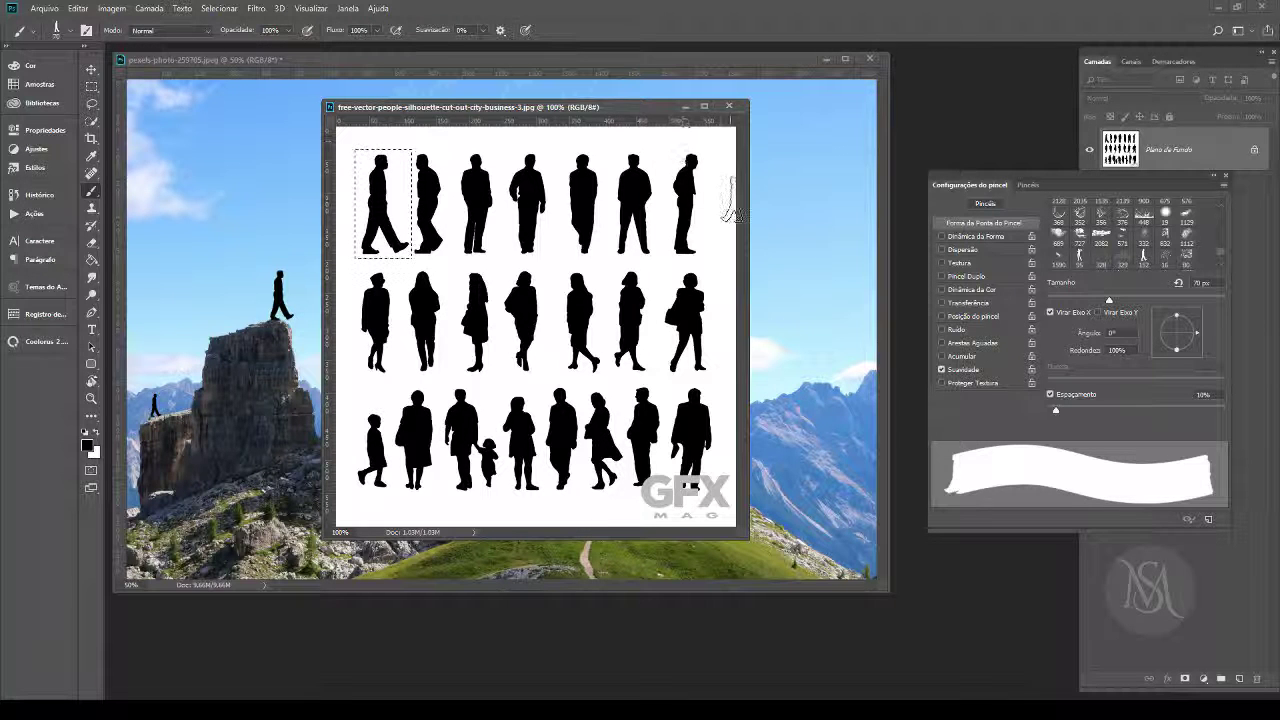
pyautogui.press('m')
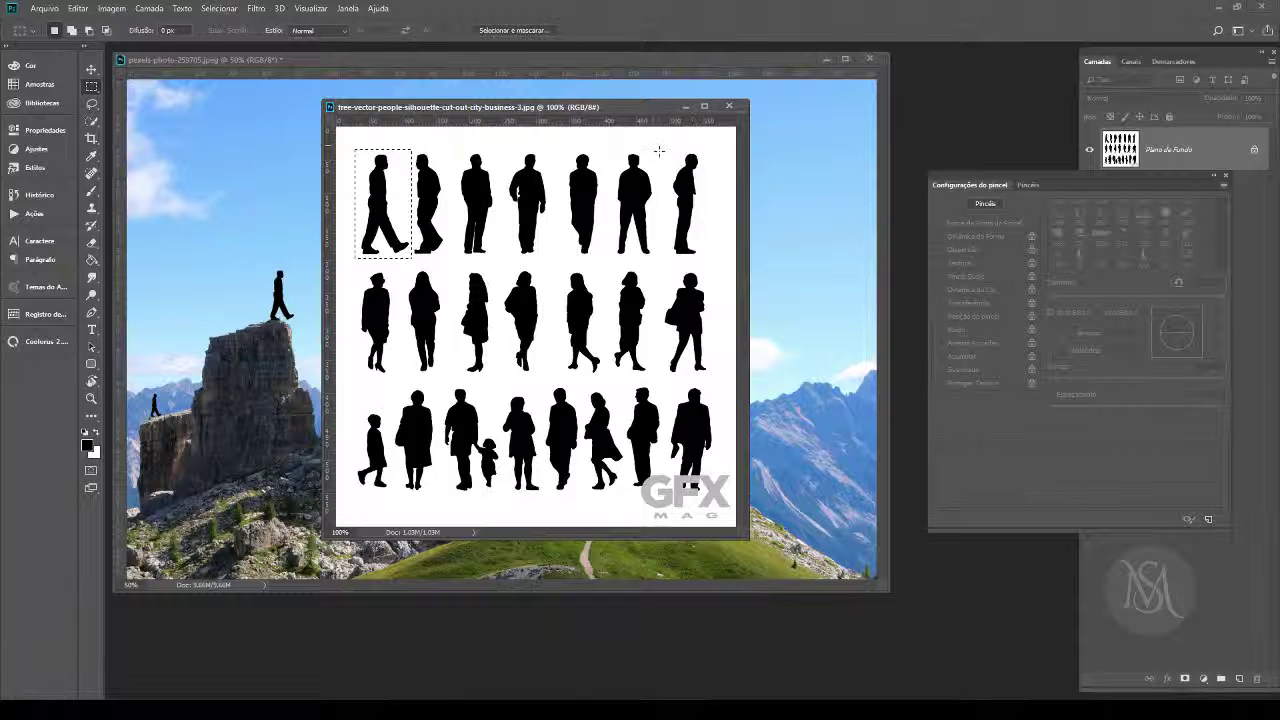
pyautogui.moveTo(385, 188); pyautogui.dragTo(691, 186)
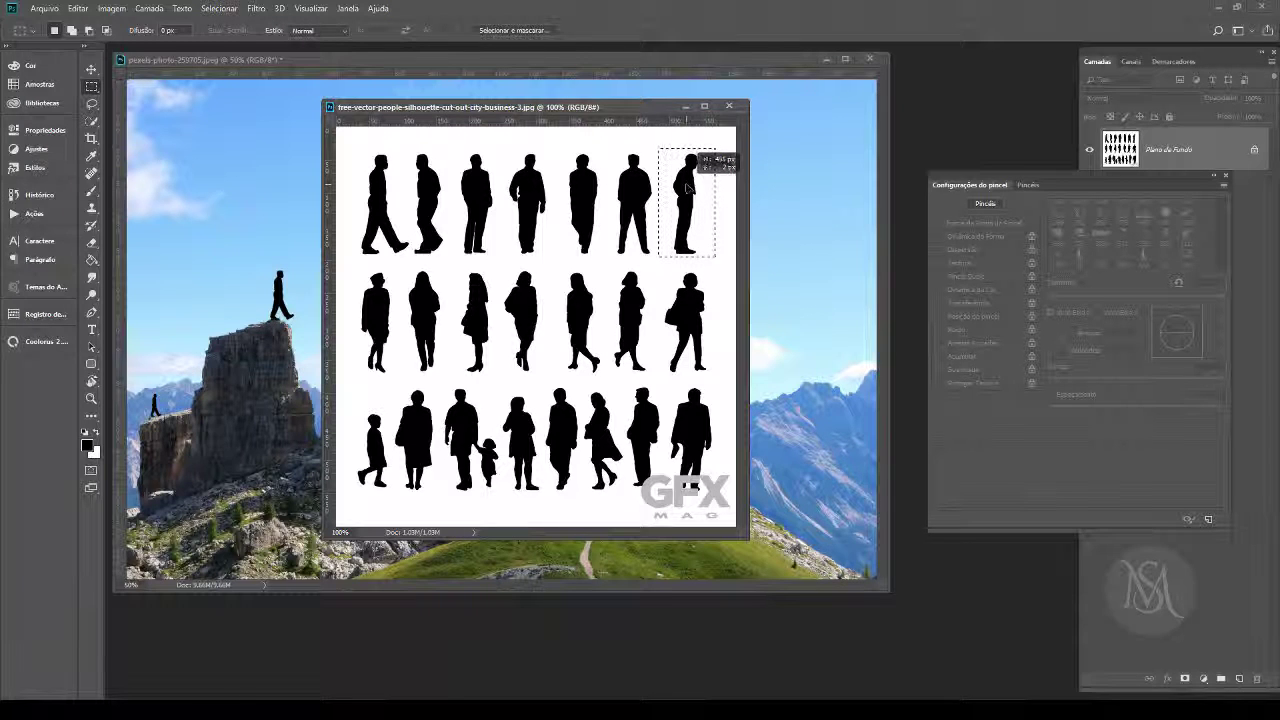
pyautogui.moveTo(691, 186); pyautogui.dragTo(692, 194)
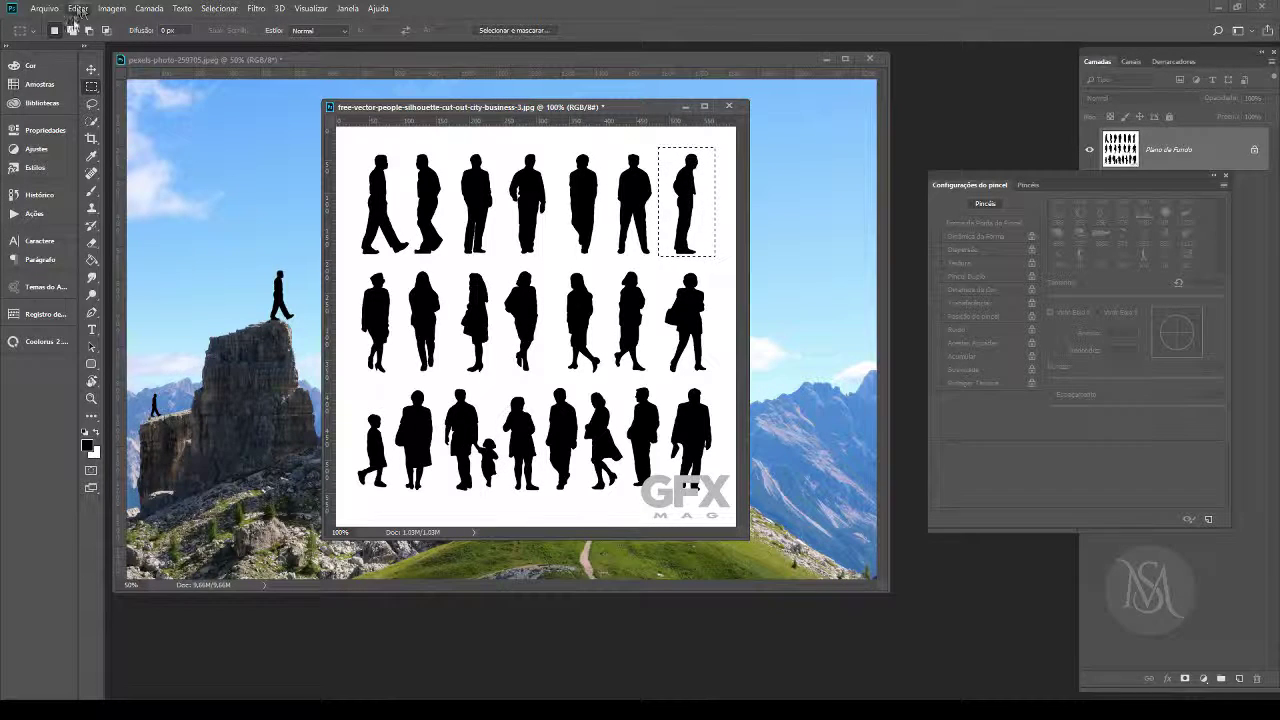
# Step: Define the selected figure as a brush preset named 'watching'
pyautogui.click(80, 8)
pyautogui.click(114, 346)
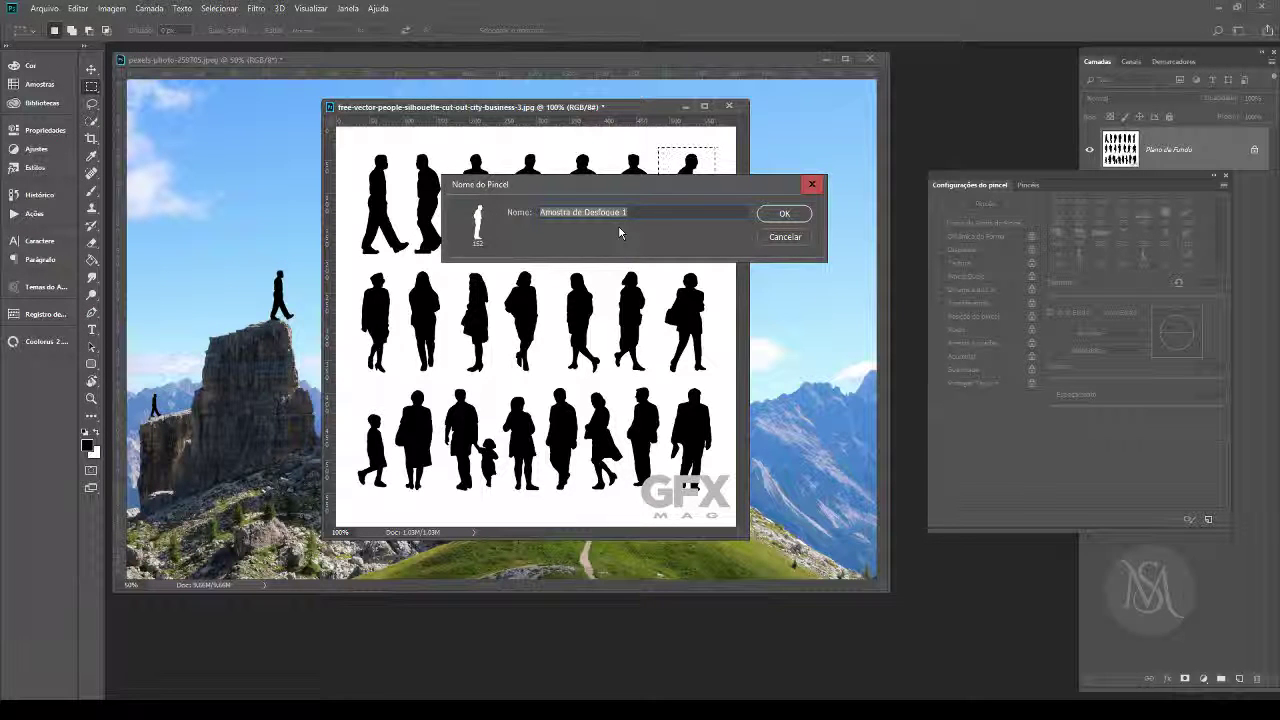
pyautogui.write('watching')
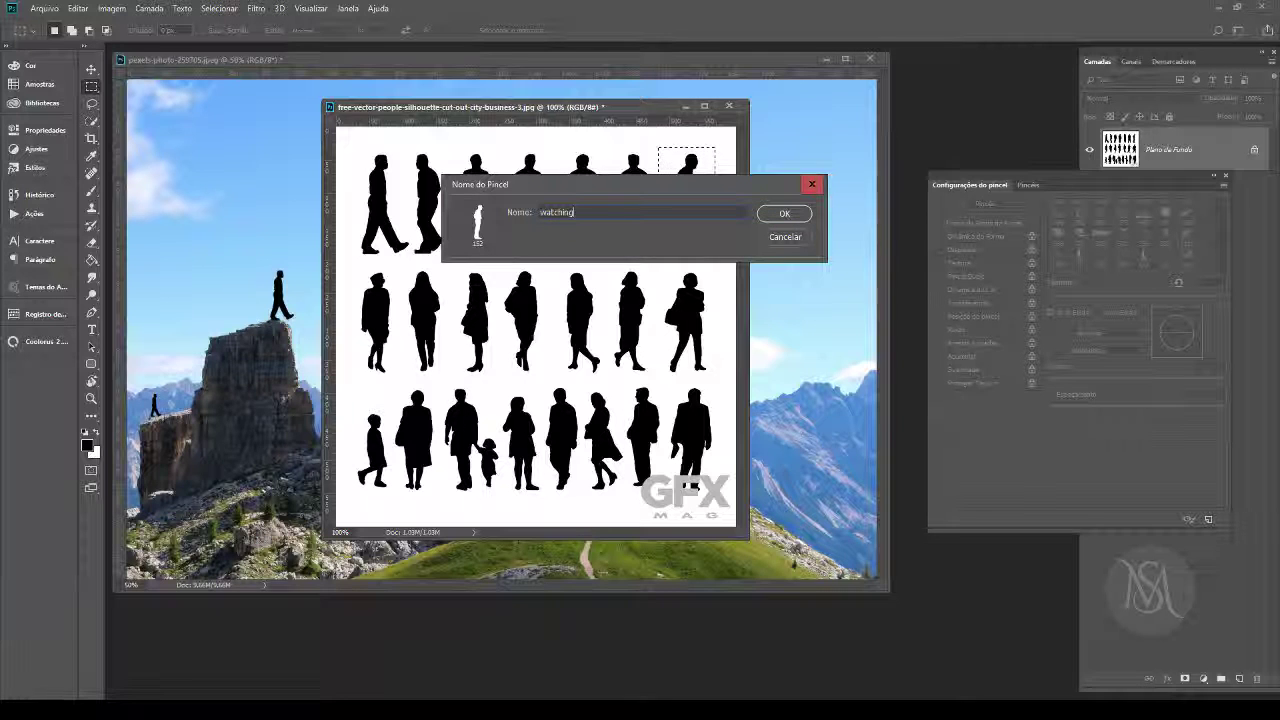
pyautogui.click(784, 214)
# Step: Stamp a horizontally flipped figure with the new brush on the left rock's top
pyautogui.press('b')
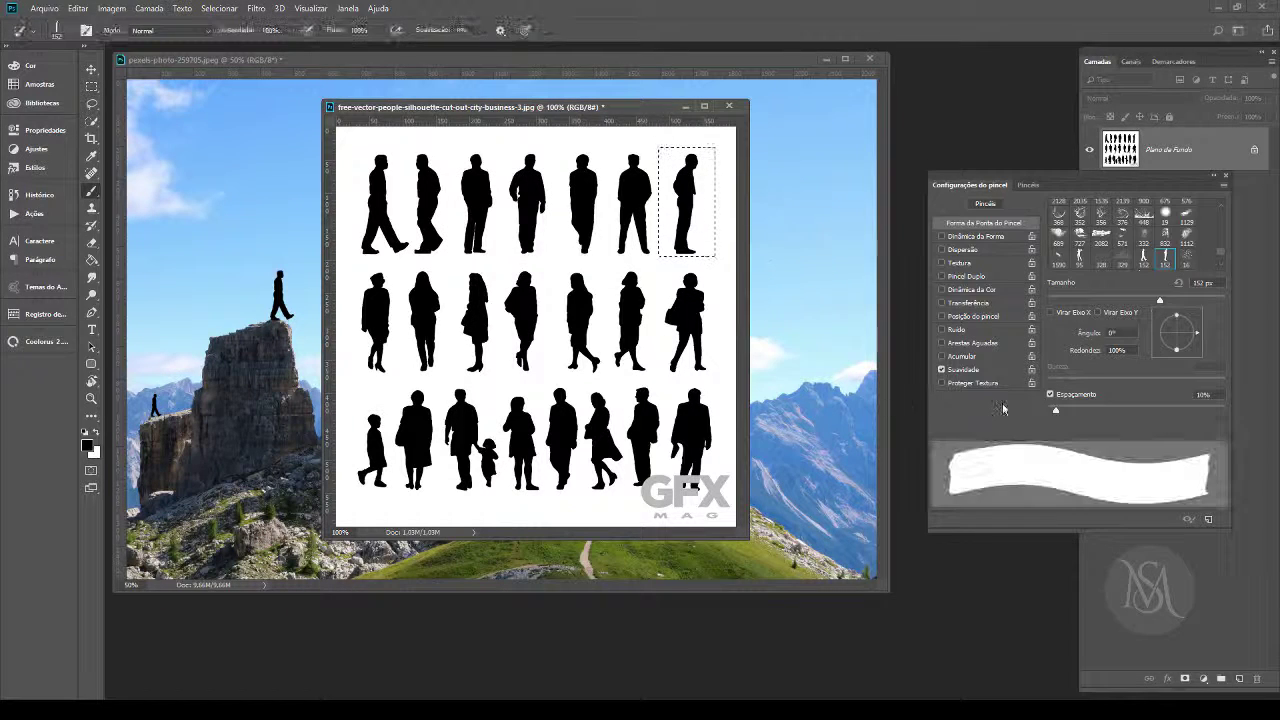
pyautogui.click(685, 105)
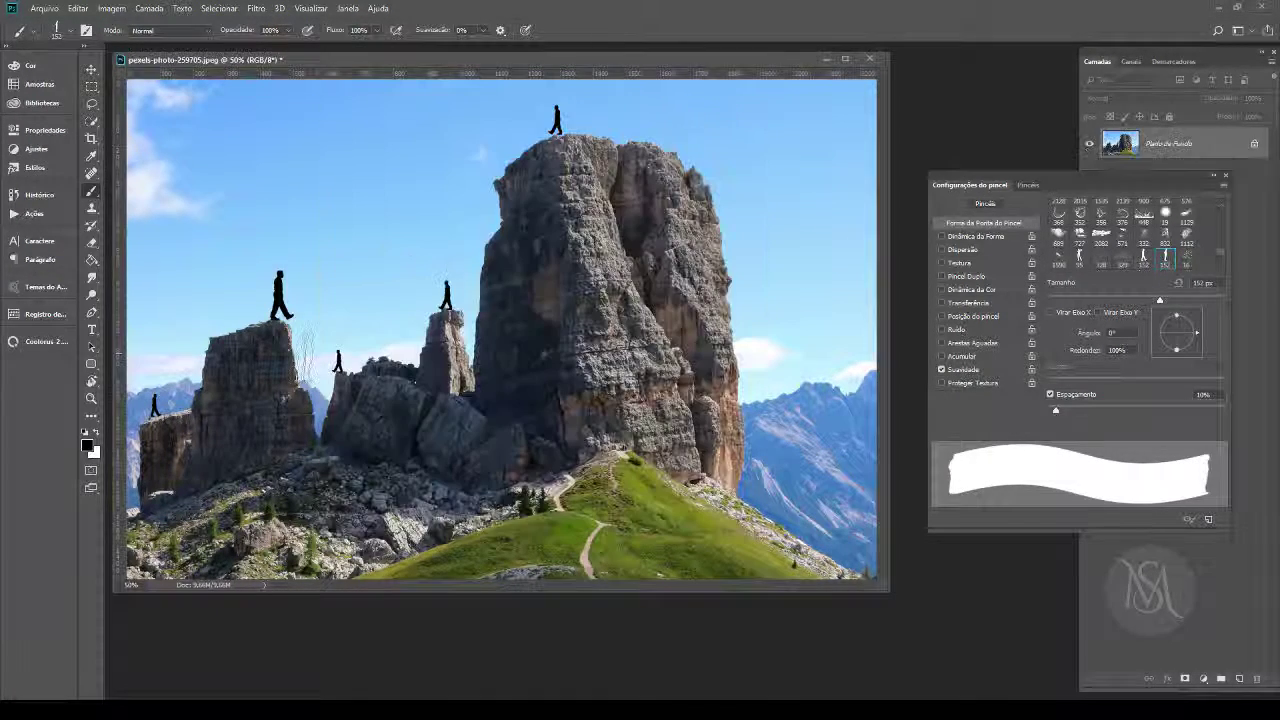
pyautogui.click(1051, 312)
pyautogui.click(212, 311)
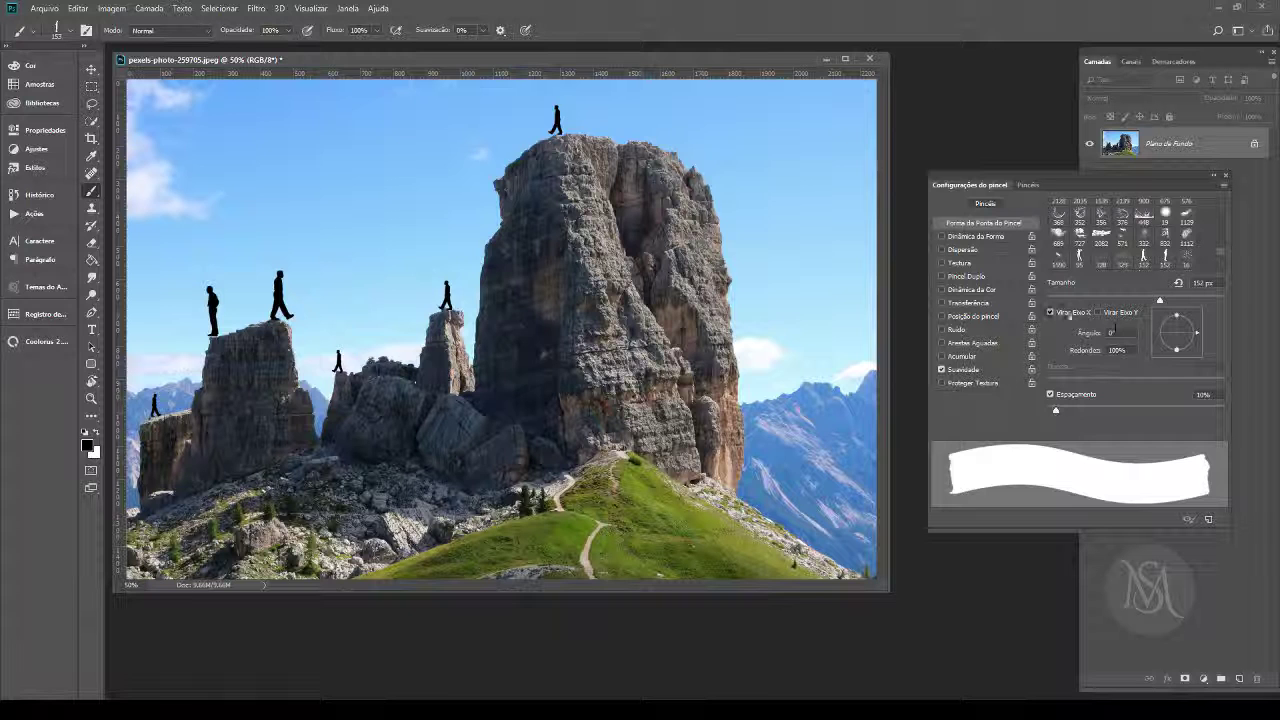
# Step: Stamp a smaller 90 px figure from the next brush on the big rock's right edge
pyautogui.press('.')
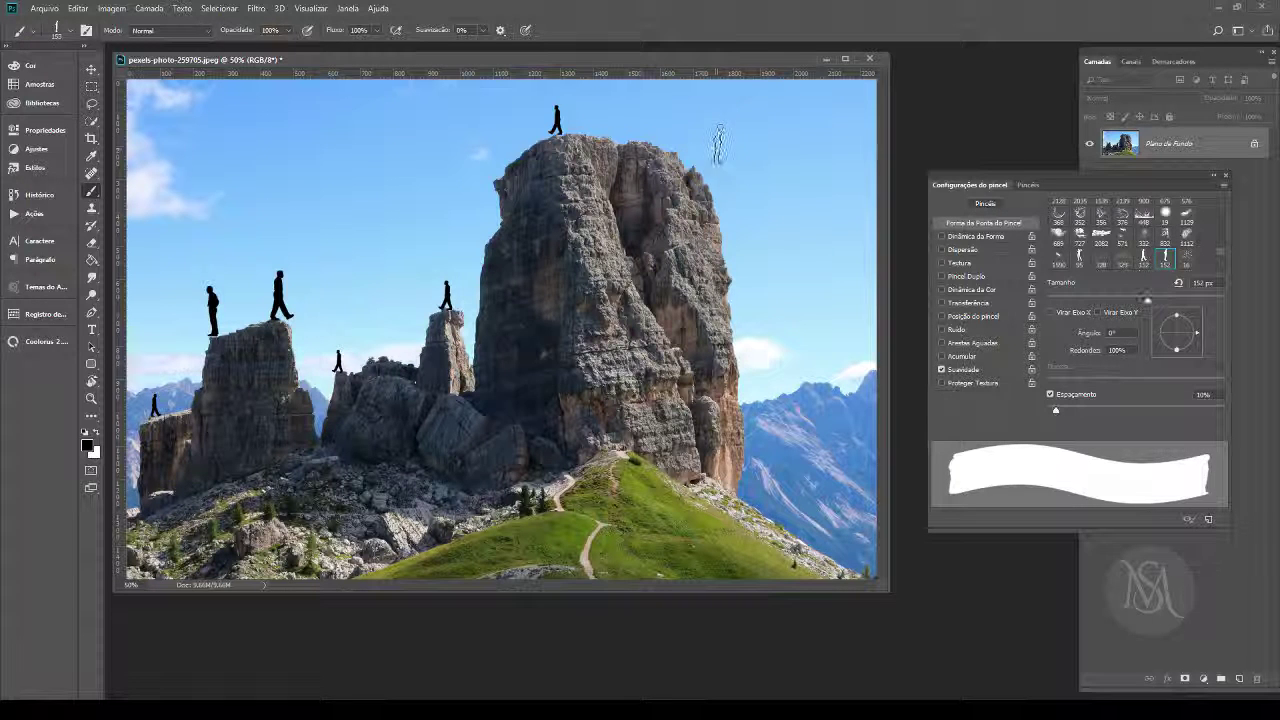
pyautogui.press('[')
pyautogui.press('[')
pyautogui.press('[')
pyautogui.click(709, 170)
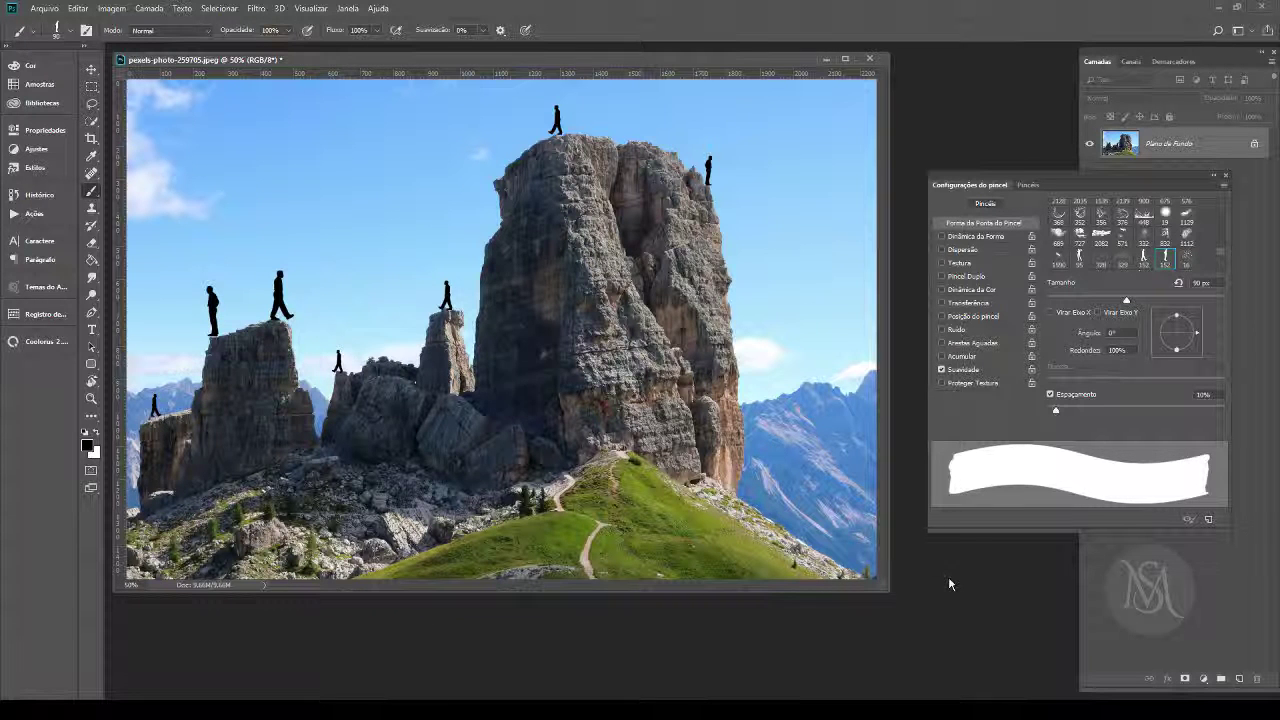
pyautogui.click(347, 8)
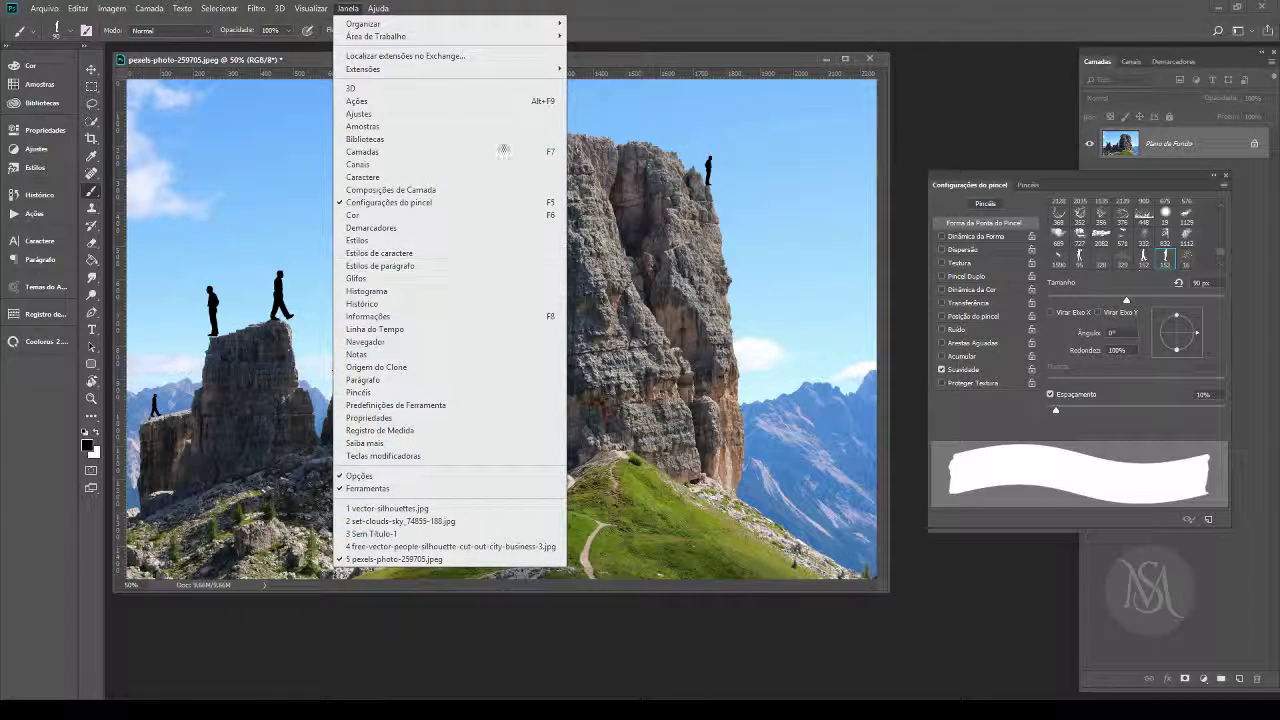
# Step: Close vector-silhouettes.jpg and bring free-vector-people-silhouette-cut-out-city-business-3.jpg to the front
pyautogui.click(440, 510)
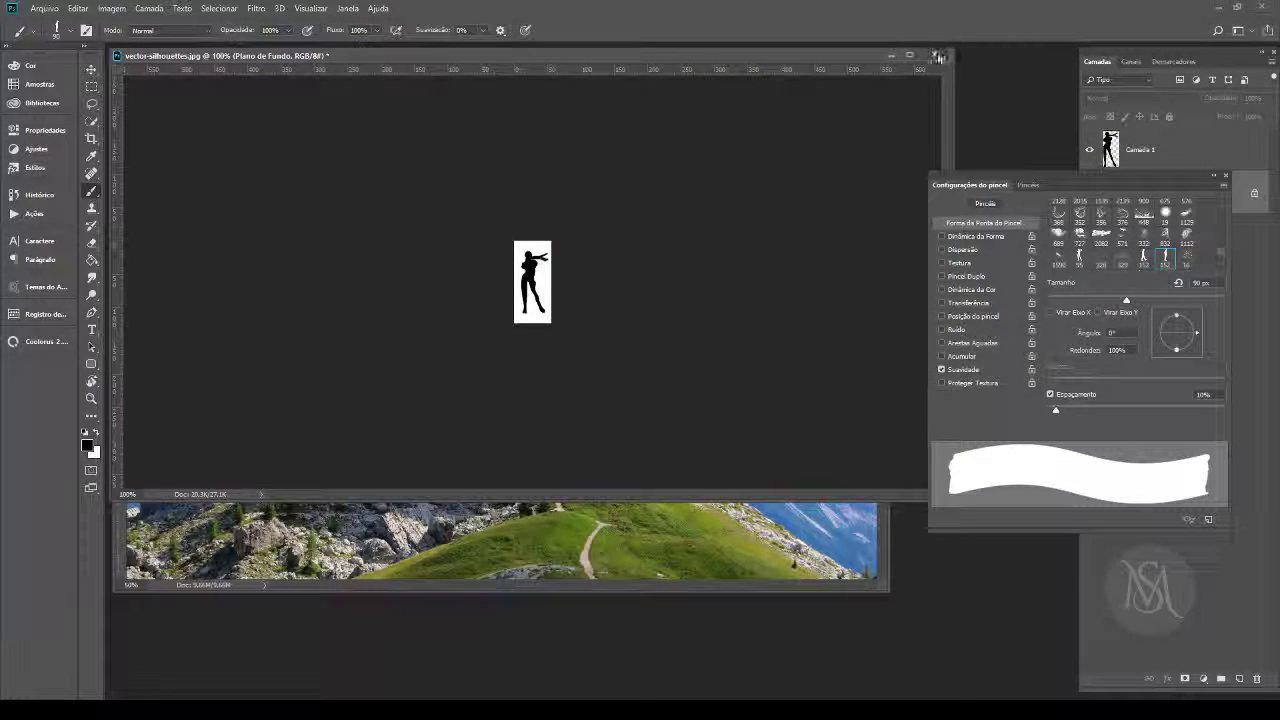
pyautogui.click(934, 54)
pyautogui.click(636, 264)
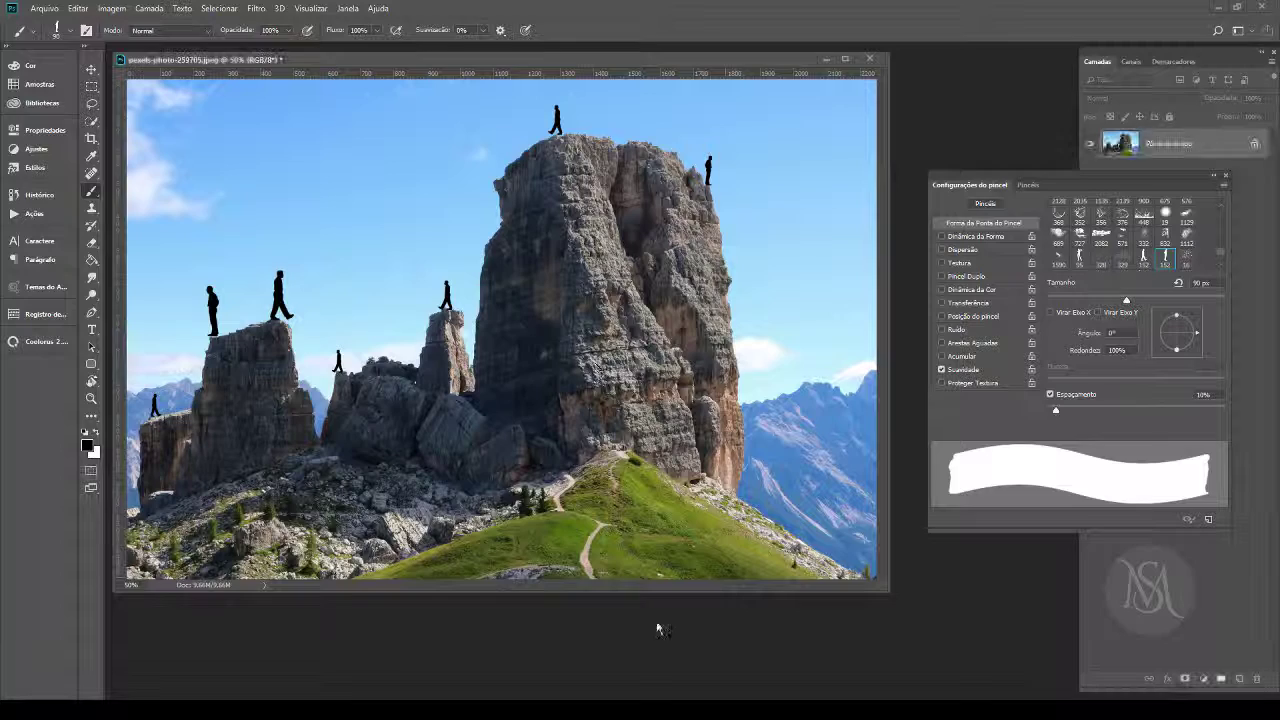
pyautogui.click(347, 8)
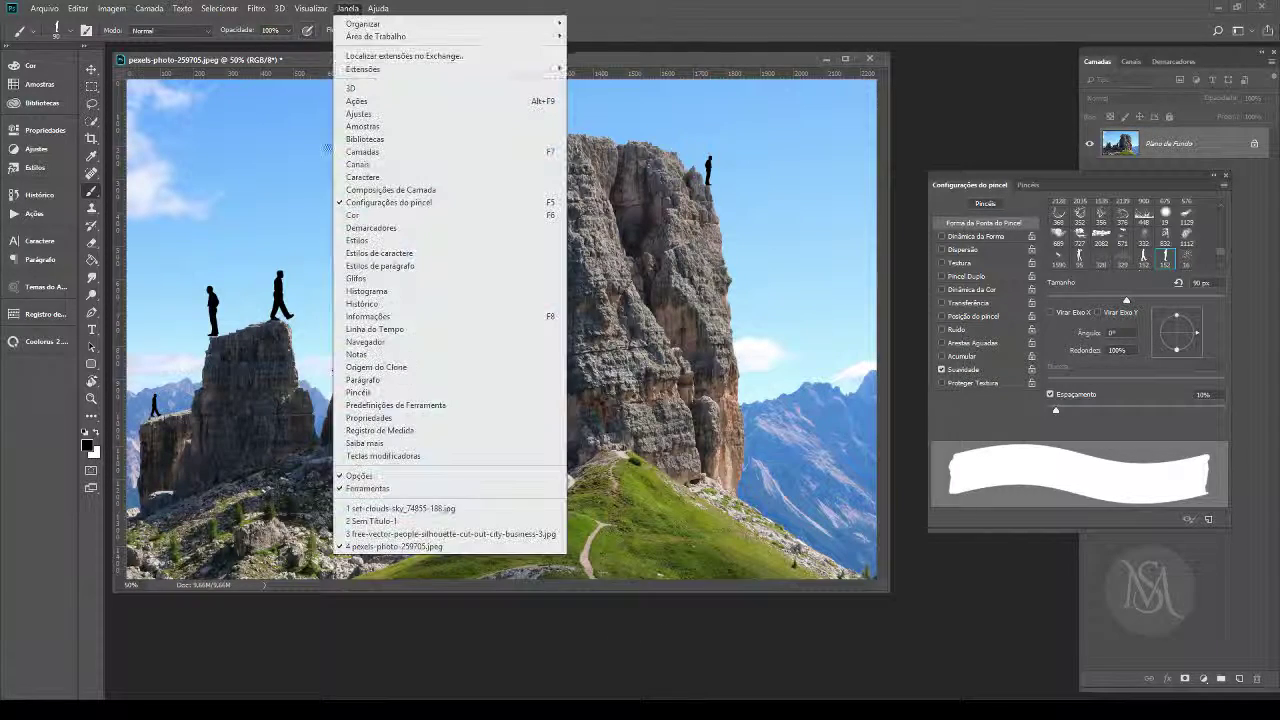
pyautogui.click(440, 534)
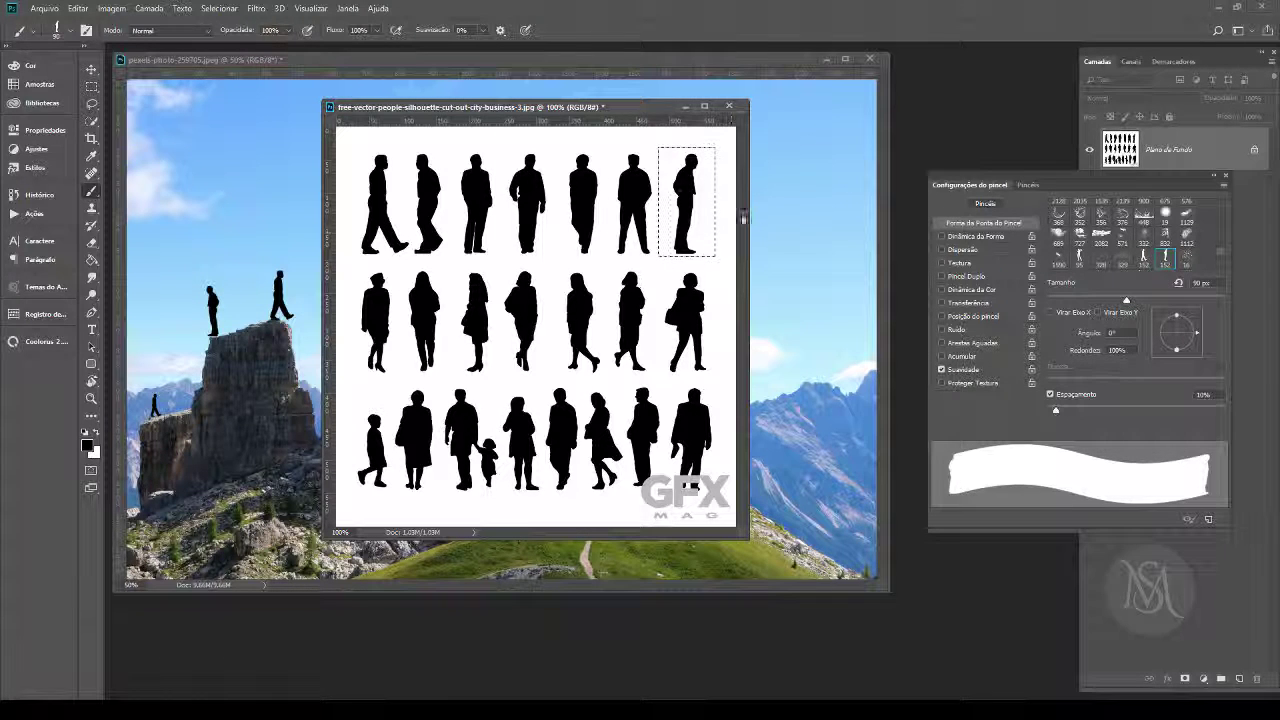
# Step: Move the marquee down the silhouette sheet, deselect it, and return to the Brush tool
pyautogui.press('m')
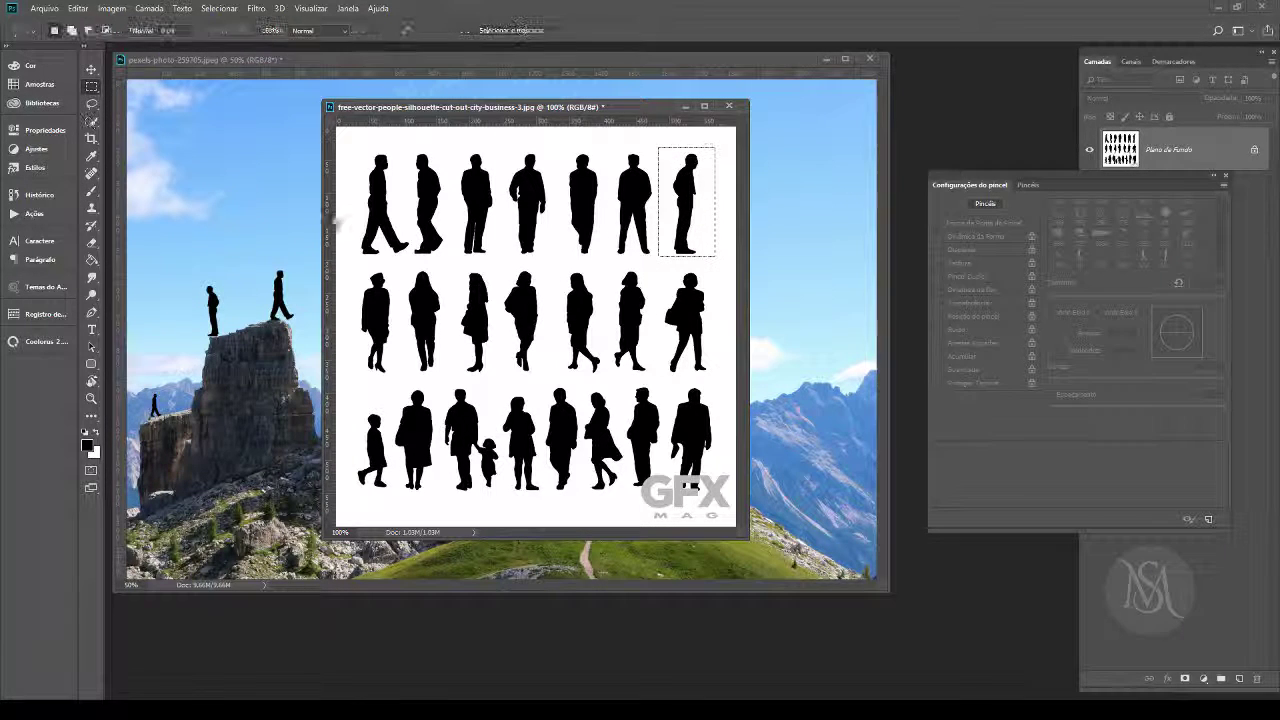
pyautogui.moveTo(685, 200); pyautogui.dragTo(686, 325)
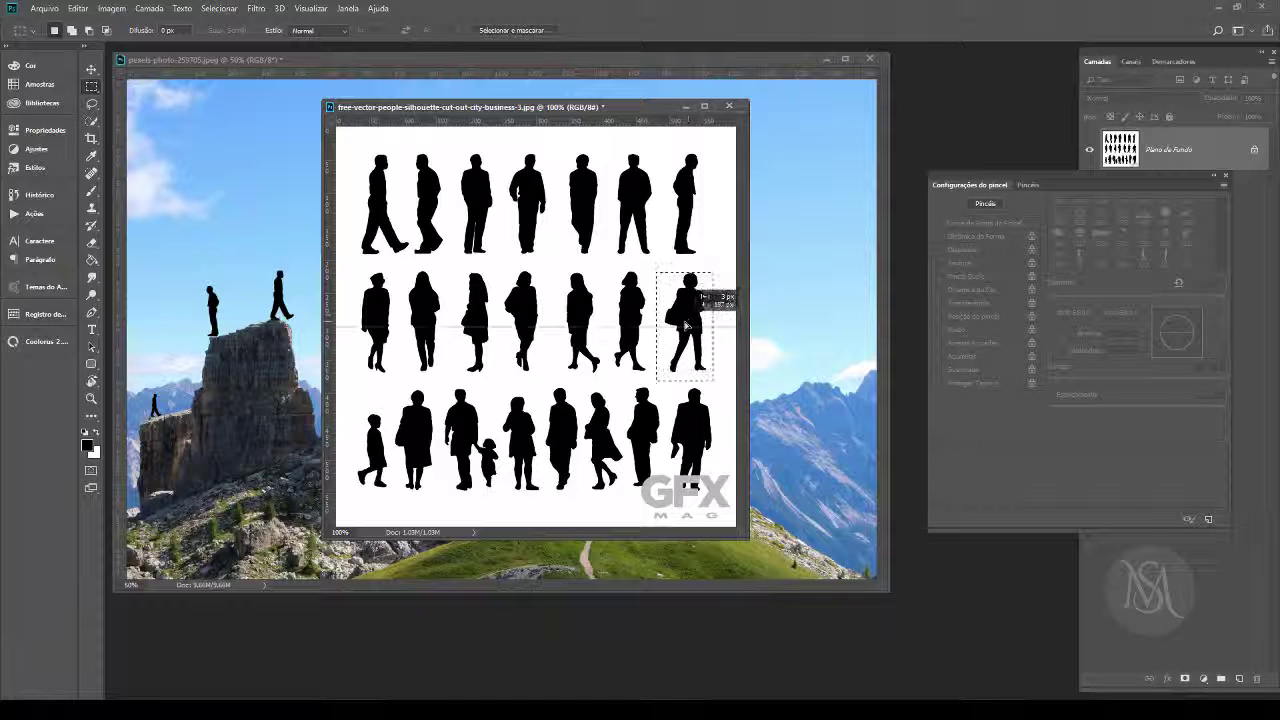
pyautogui.moveTo(686, 325); pyautogui.dragTo(490, 392)
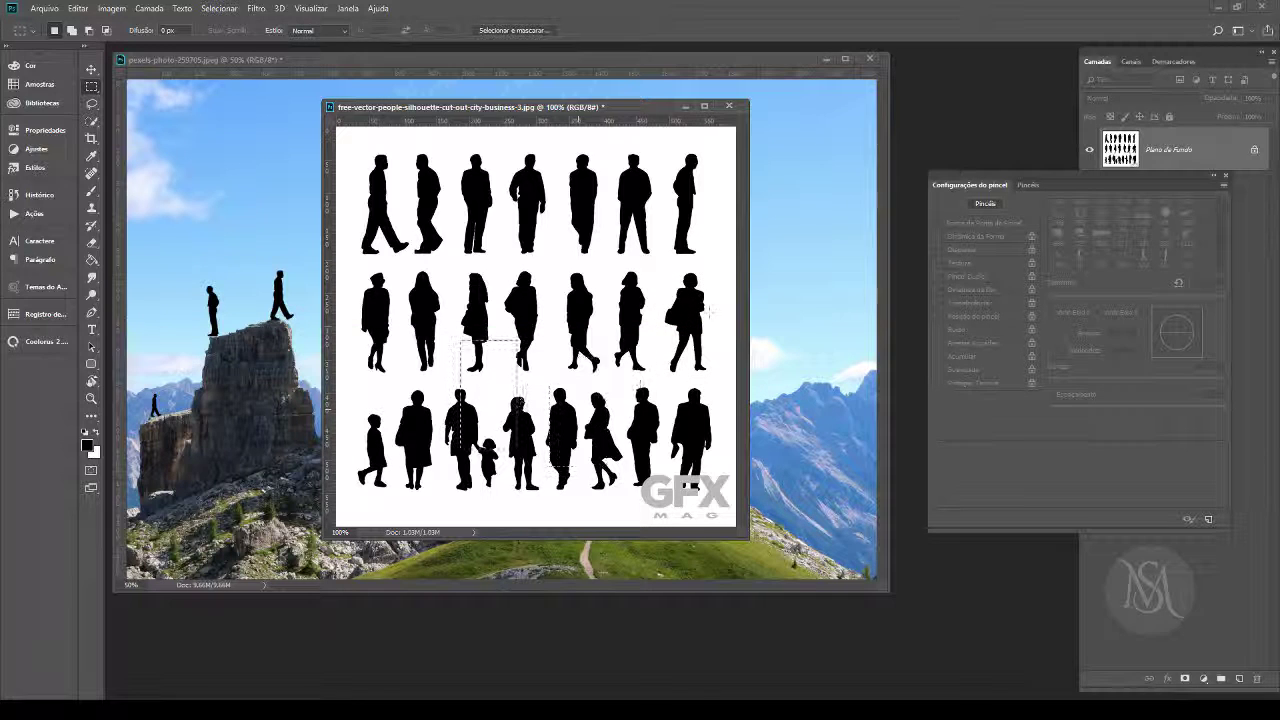
pyautogui.click(615, 345)
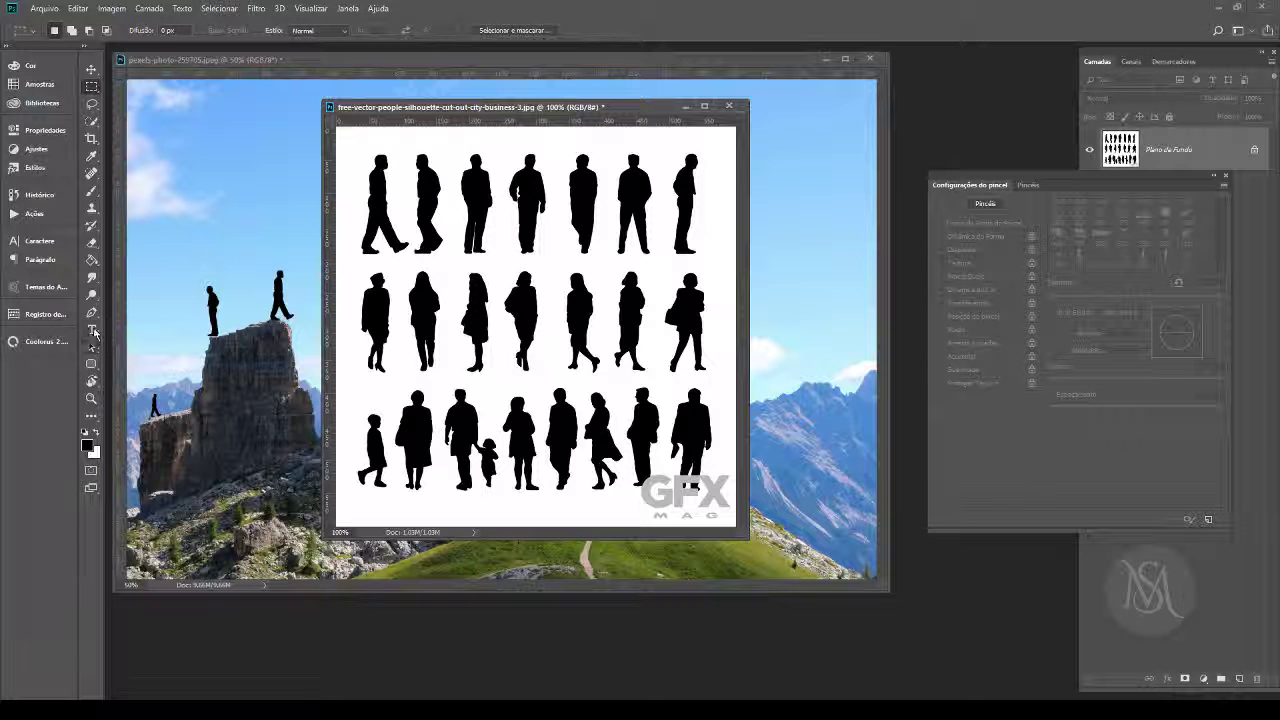
pyautogui.click(91, 69)
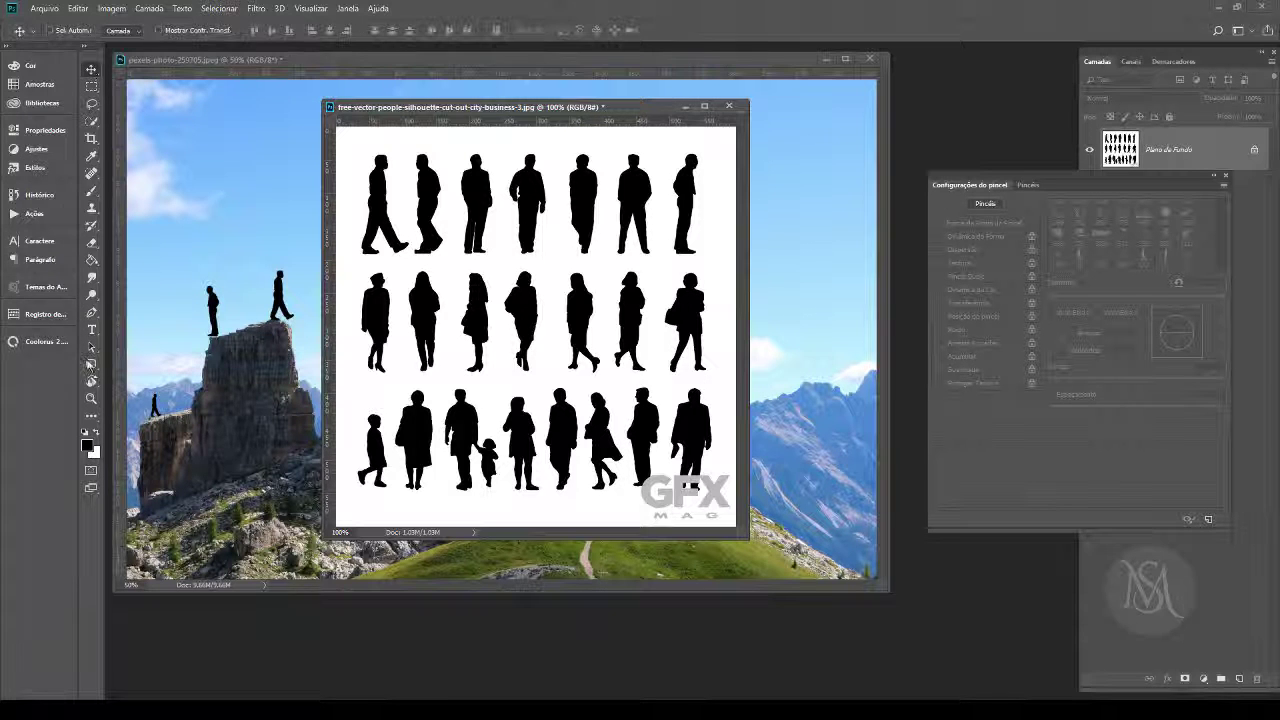
pyautogui.click(91, 192)
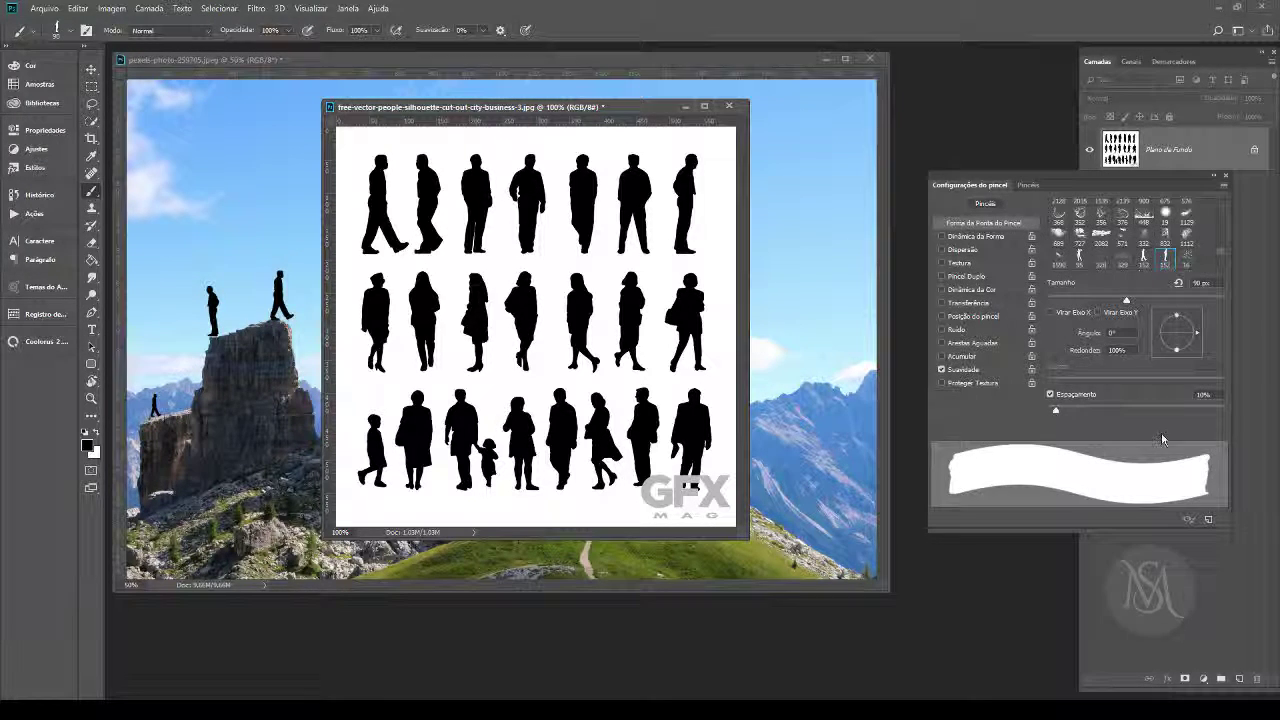
# Step: Set the brush to the round 123 tip, 57° angle, 25% roundness, Shape Dynamics on, shrunk to 8 px
pyautogui.moveTo(1224, 252); pyautogui.dragTo(1223, 205)
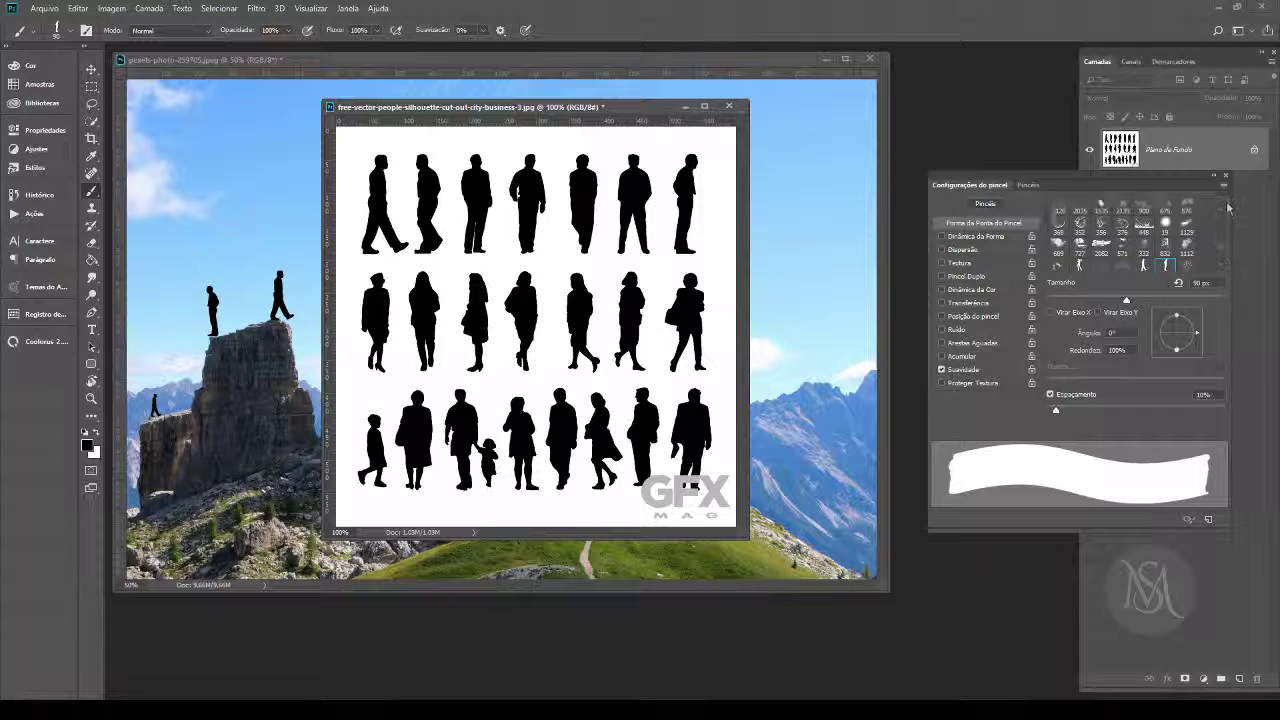
pyautogui.click(1080, 207)
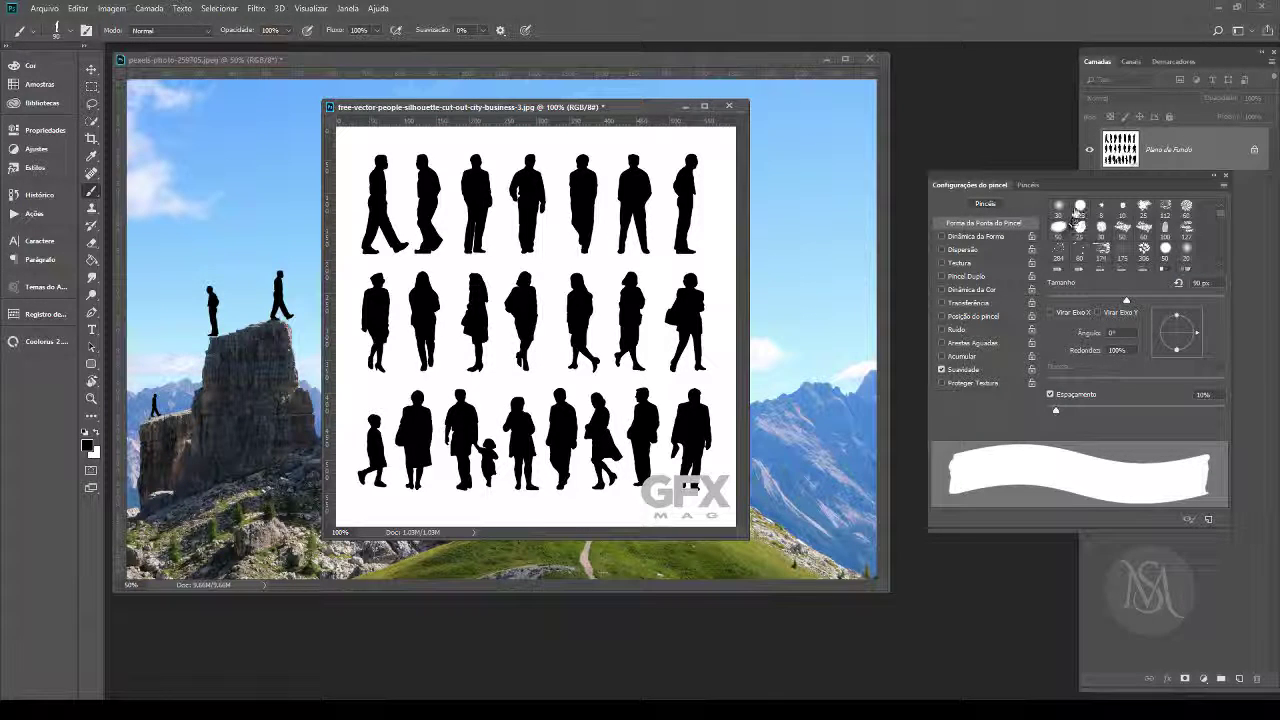
pyautogui.moveTo(1177, 356); pyautogui.dragTo(1188, 318)
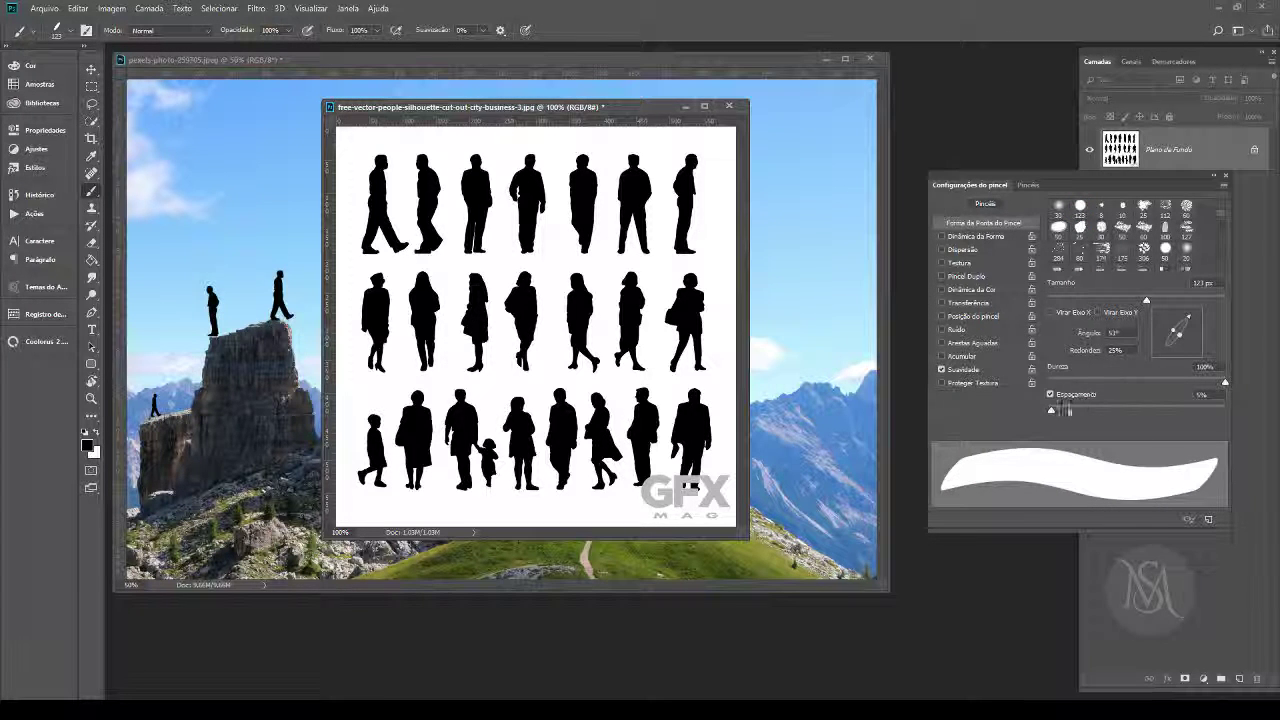
pyautogui.moveTo(1052, 409)
pyautogui.mouseDown()
pyautogui.moveTo(1140, 408)
pyautogui.moveTo(1048, 409)
pyautogui.mouseUp()
pyautogui.click(942, 236)
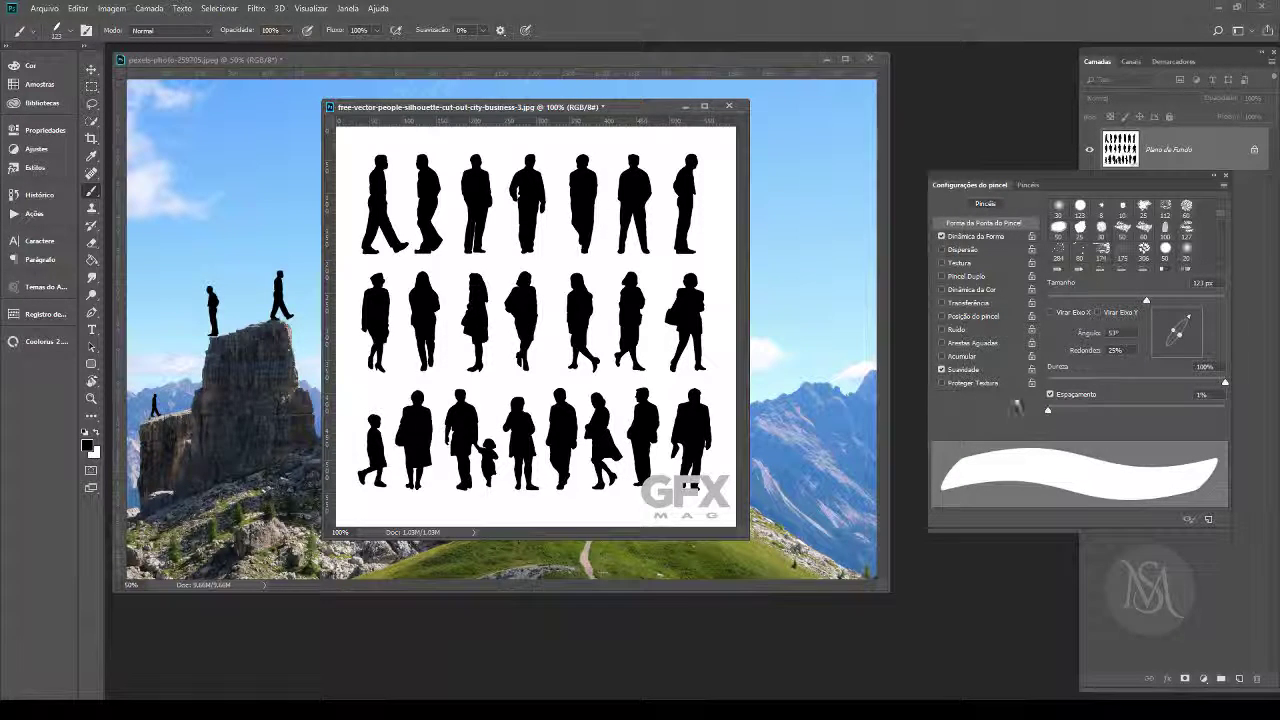
pyautogui.click(988, 236)
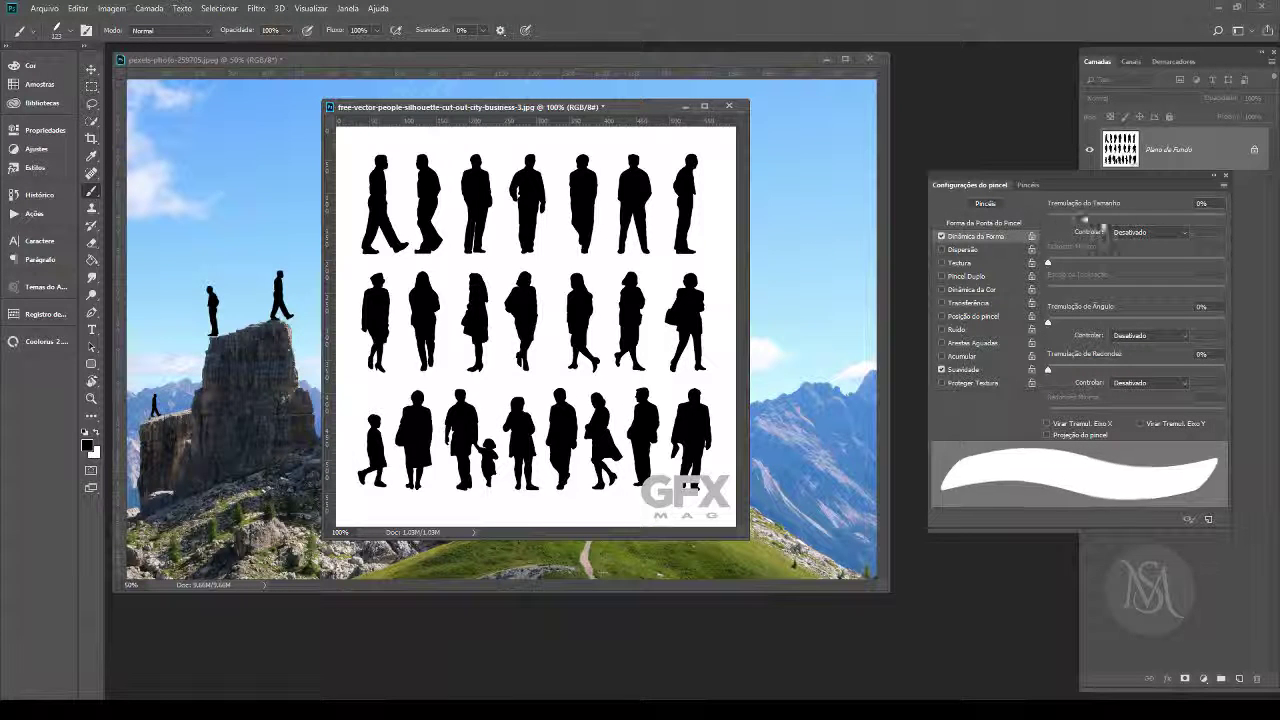
pyautogui.moveTo(1048, 218)
pyautogui.mouseDown()
pyautogui.moveTo(1105, 218)
pyautogui.moveTo(1045, 218)
pyautogui.mouseUp()
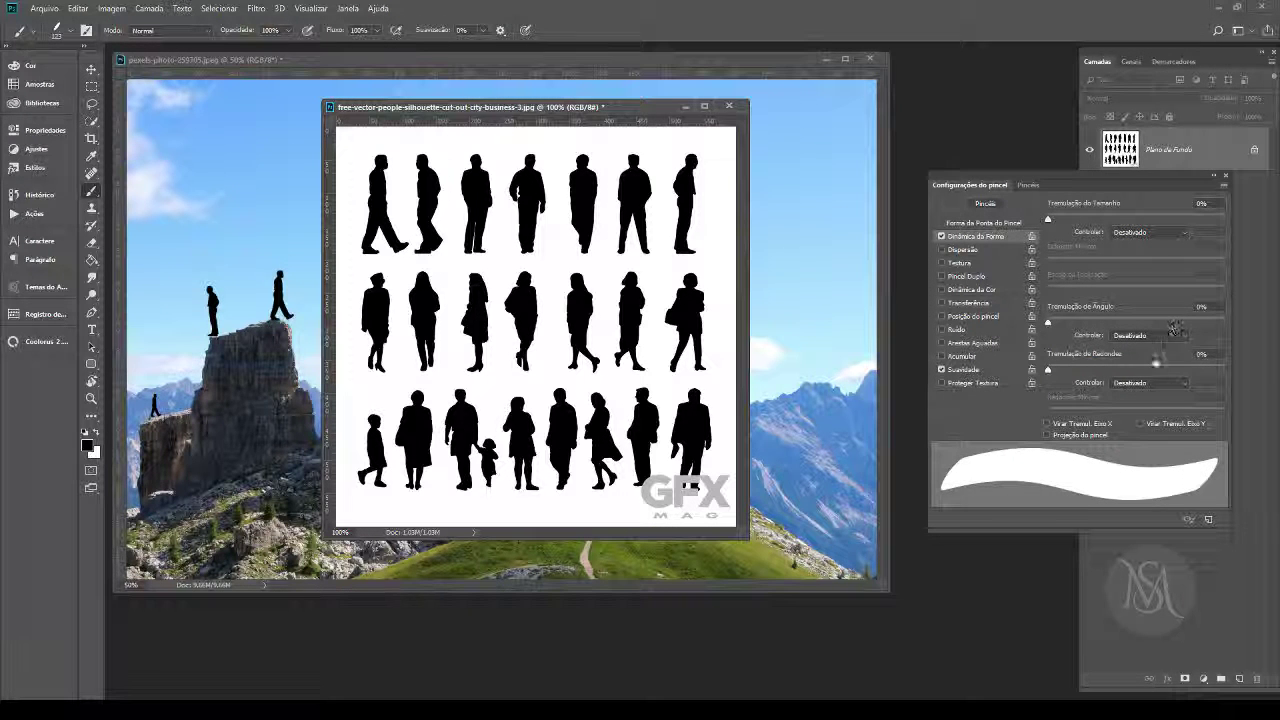
pyautogui.click(985, 223)
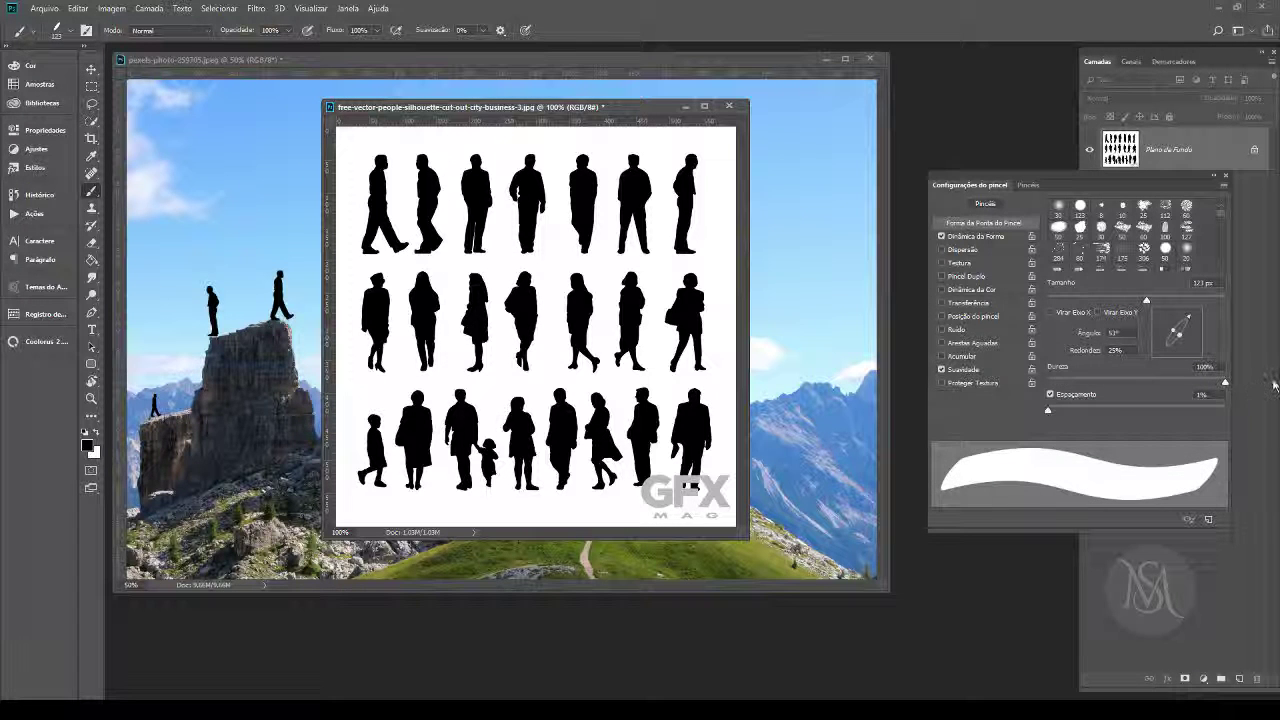
pyautogui.moveTo(1146, 302)
pyautogui.mouseDown()
pyautogui.moveTo(1045, 302)
pyautogui.moveTo(1056, 312)
pyautogui.mouseUp()
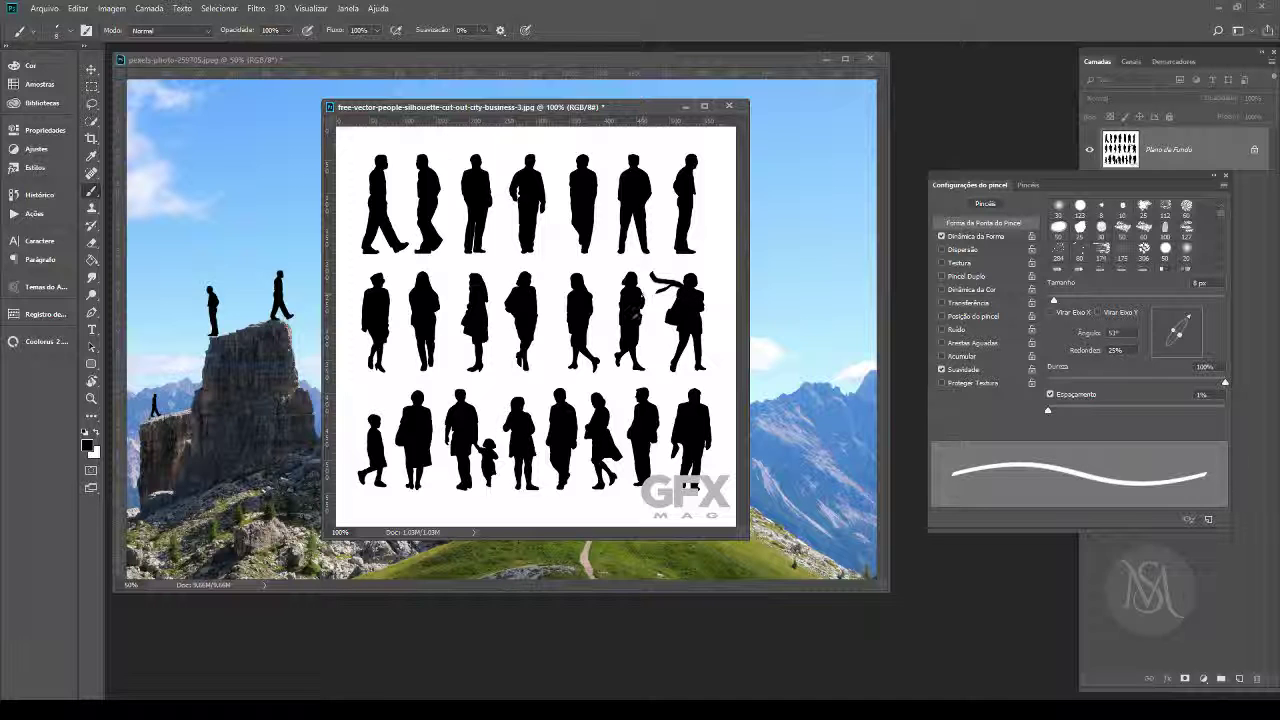
# Step: Box the scarf-waving middle-row silhouette and define it as a brush preset named 'echarpe'
pyautogui.click(91, 86)
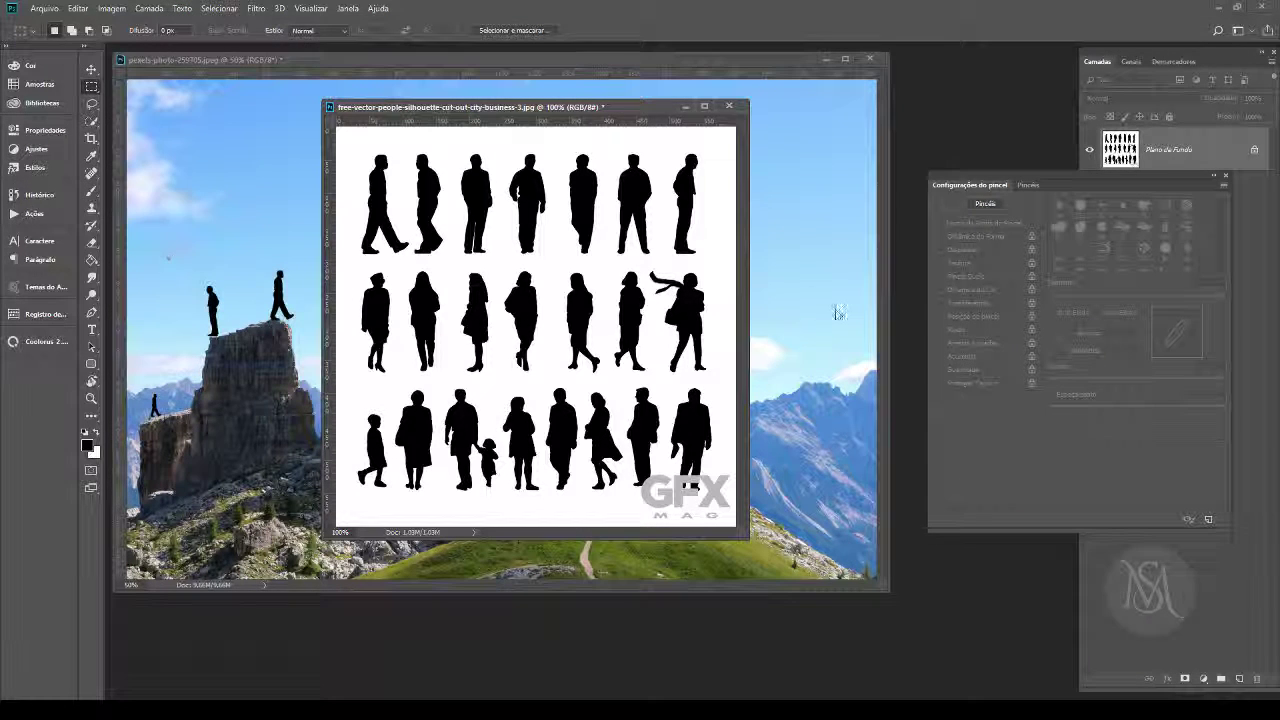
pyautogui.moveTo(648, 265); pyautogui.dragTo(716, 376)
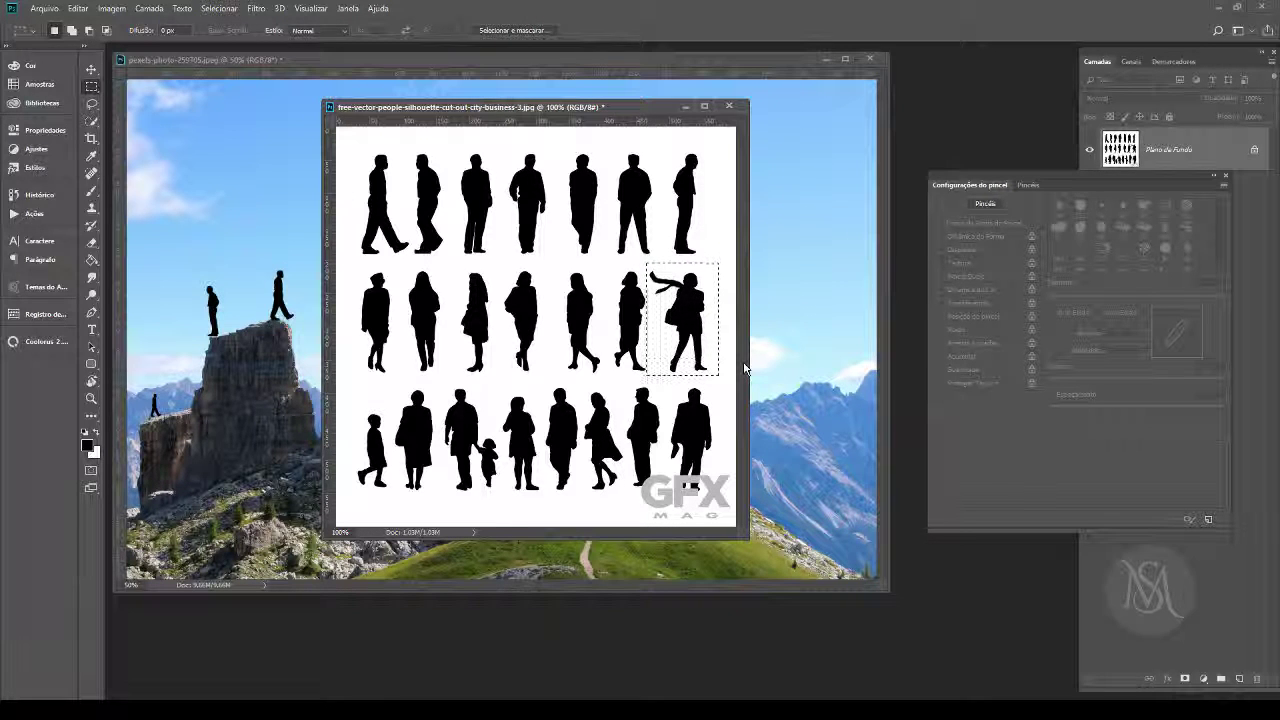
pyautogui.click(77, 8)
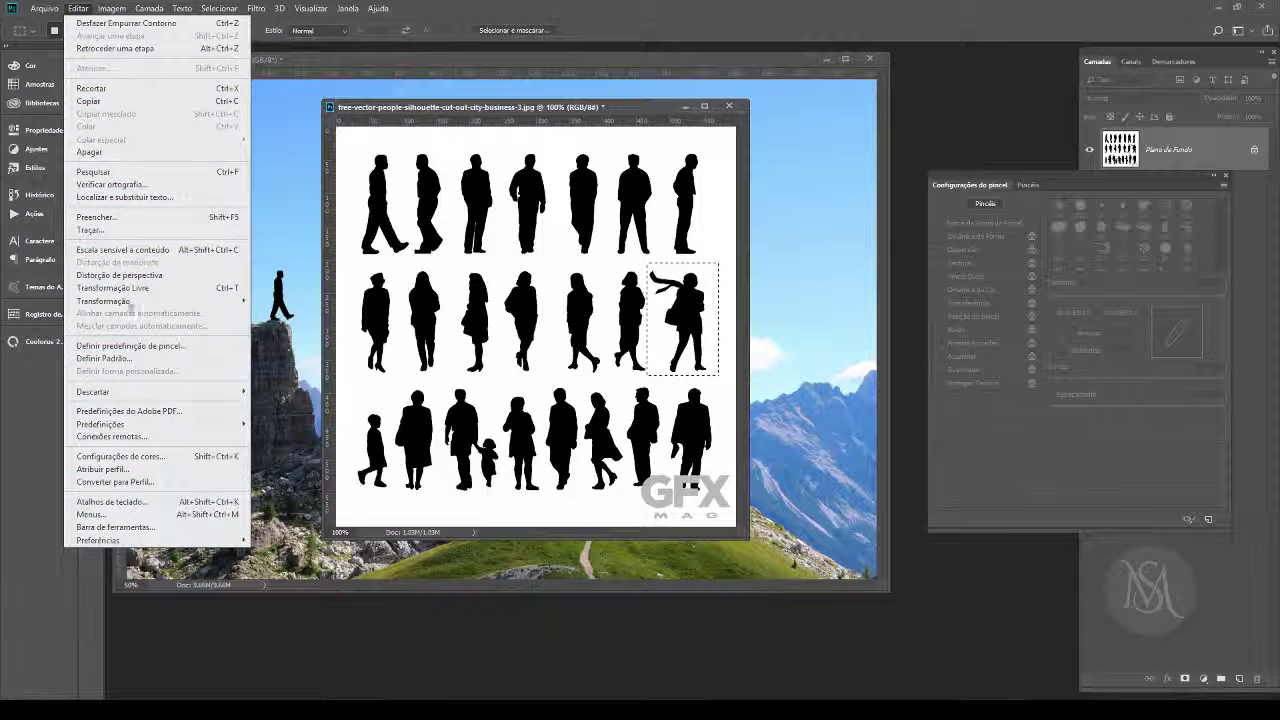
pyautogui.click(153, 346)
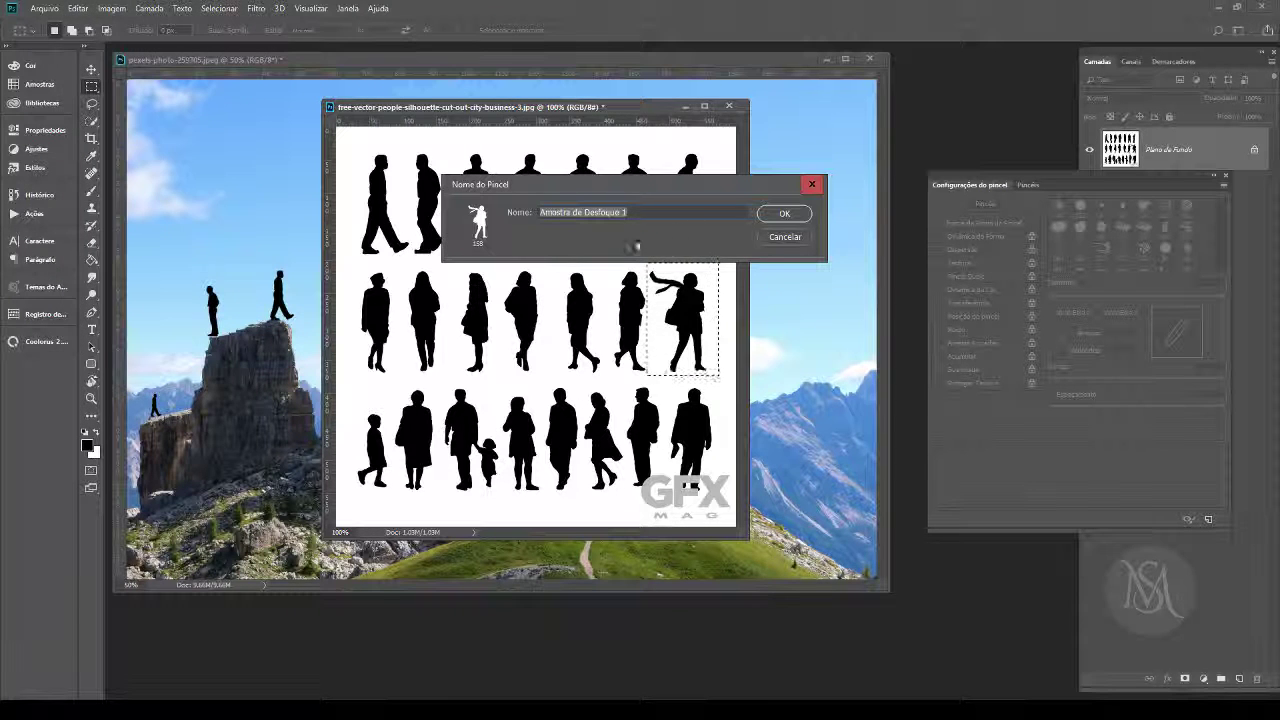
pyautogui.write('Asil')
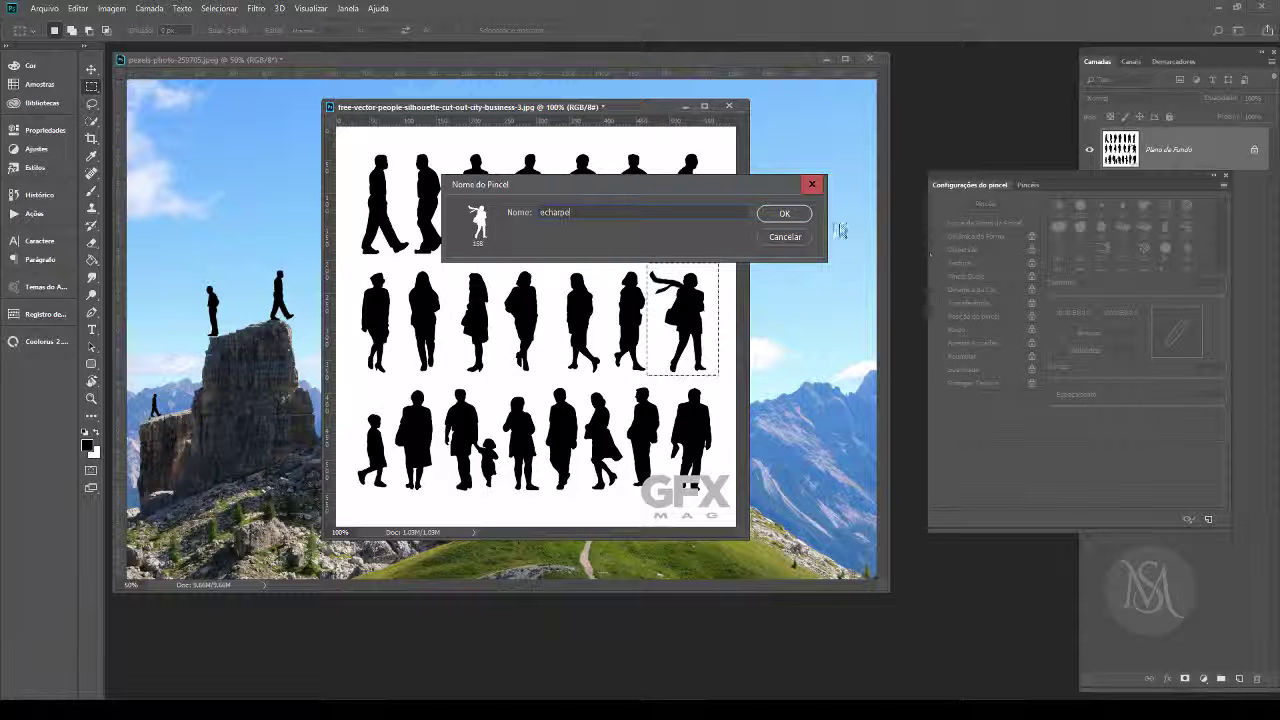
pyautogui.click(800, 214)
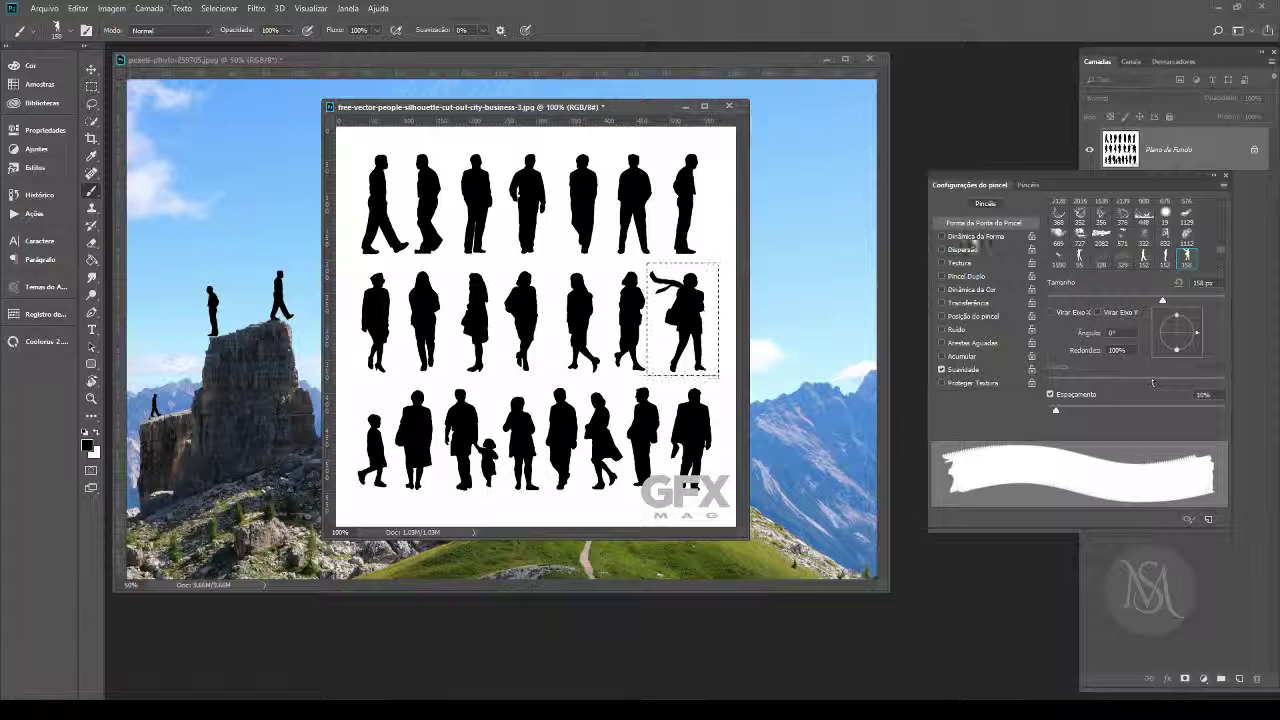
# Step: Give the echarpe brush 1000% Scattering and 100% Size Jitter in Shape Dynamics
pyautogui.click(974, 236)
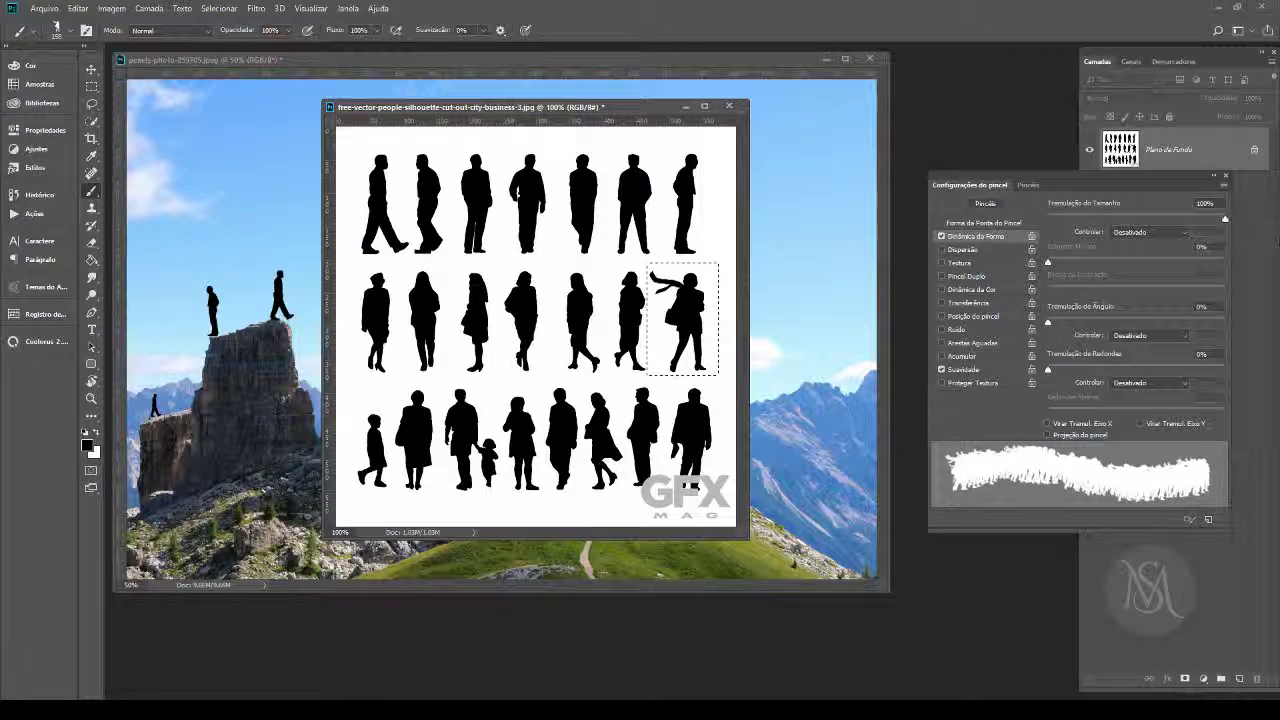
pyautogui.click(971, 250)
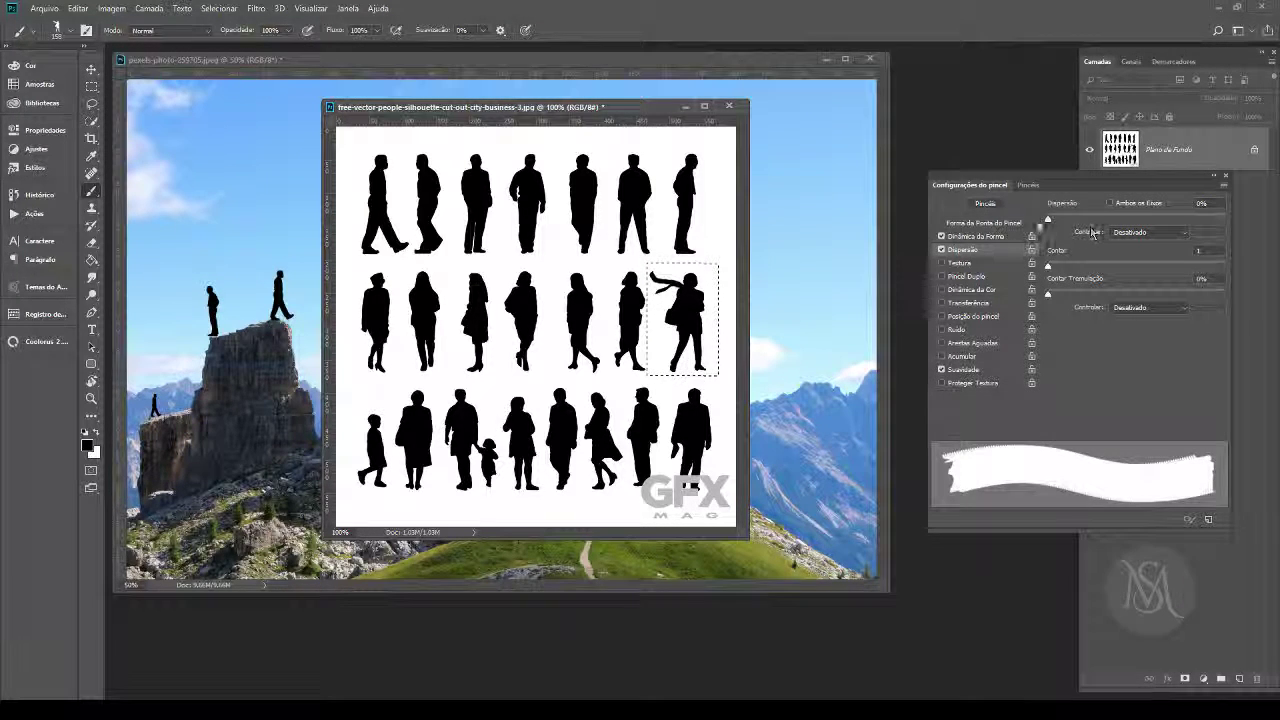
pyautogui.moveTo(1048, 218); pyautogui.dragTo(1133, 219)
pyautogui.moveTo(1210, 218); pyautogui.dragTo(1226, 218)
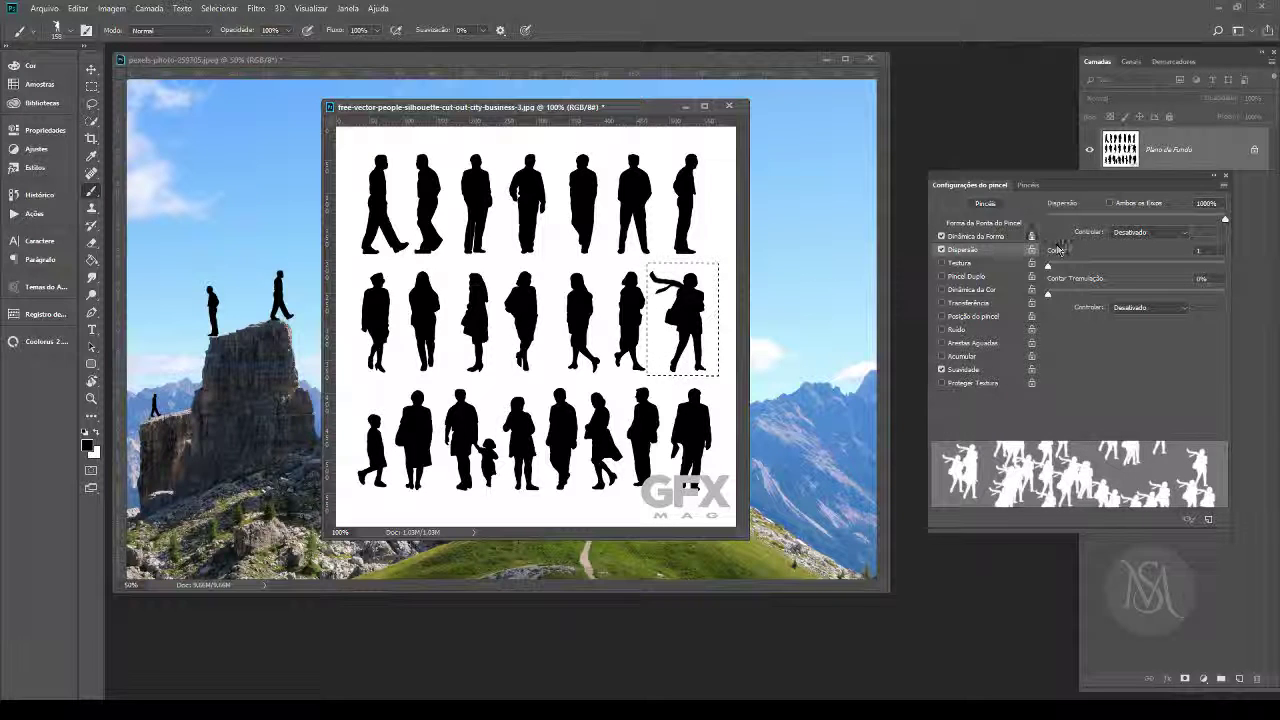
pyautogui.click(996, 238)
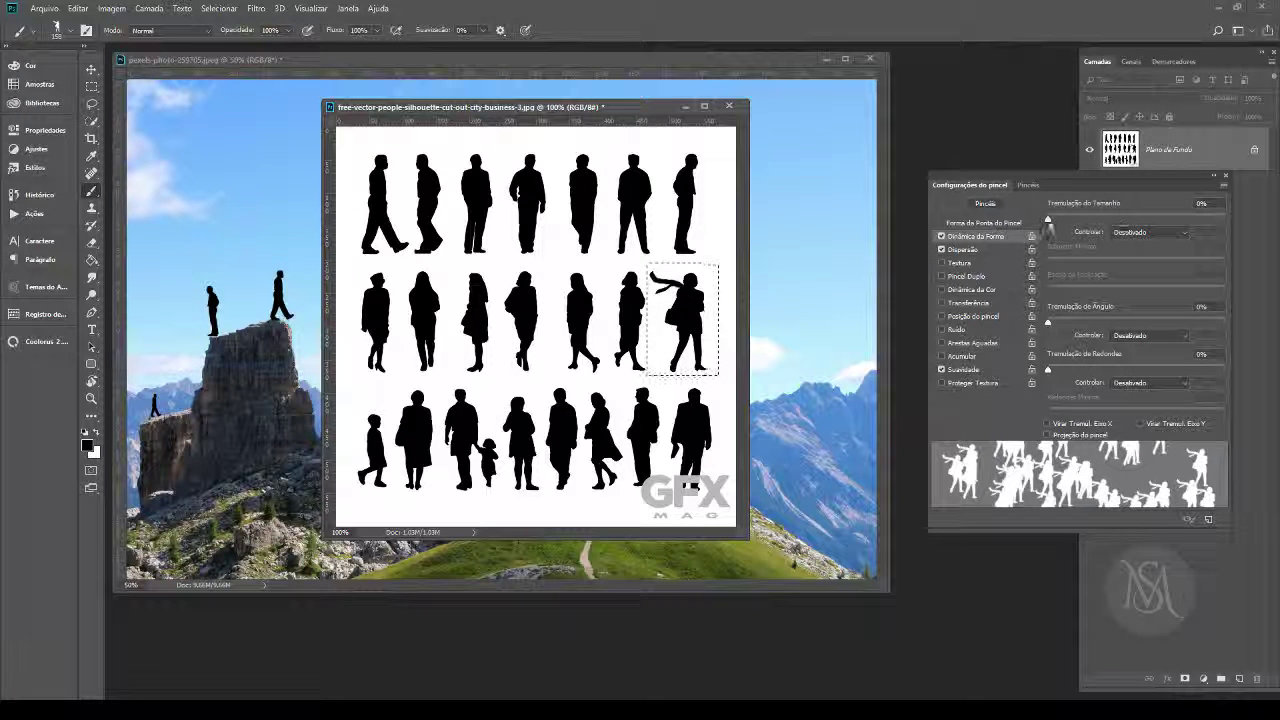
pyautogui.moveTo(1048, 220); pyautogui.dragTo(1225, 218)
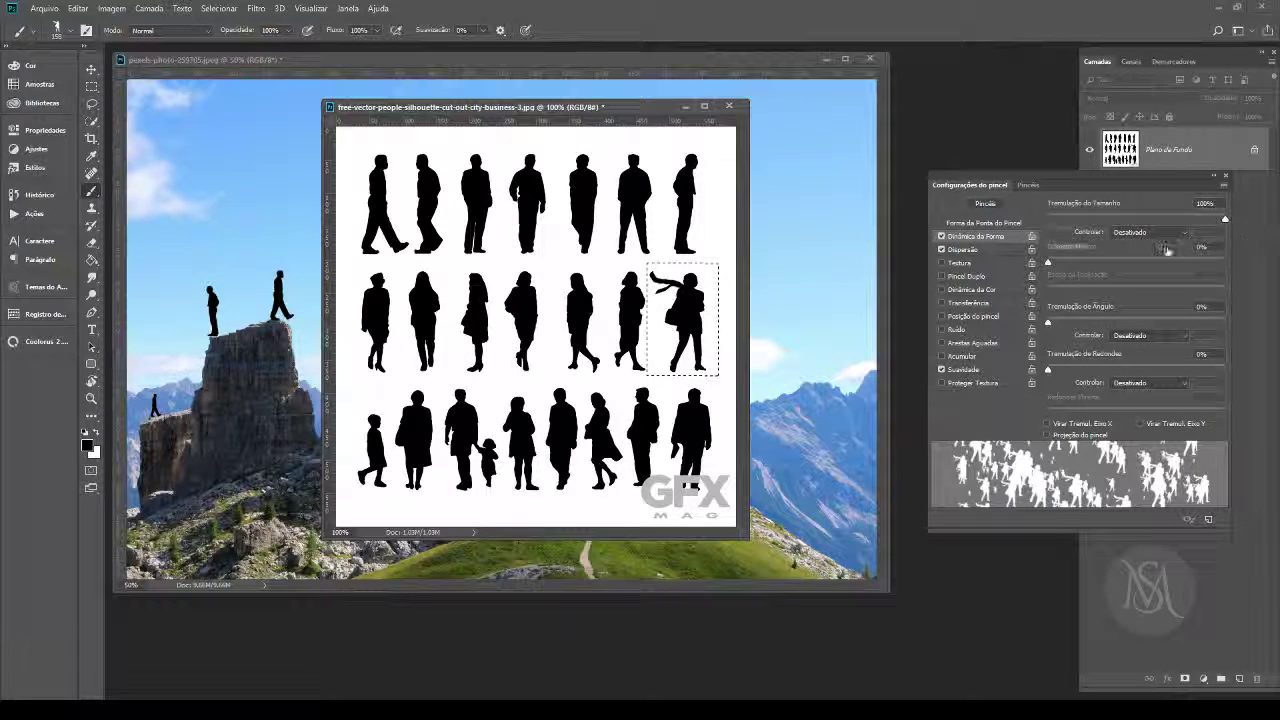
# Step: Stamp the echarpe figure on a low rock ledge and enlarge the photo window
pyautogui.click(646, 66)
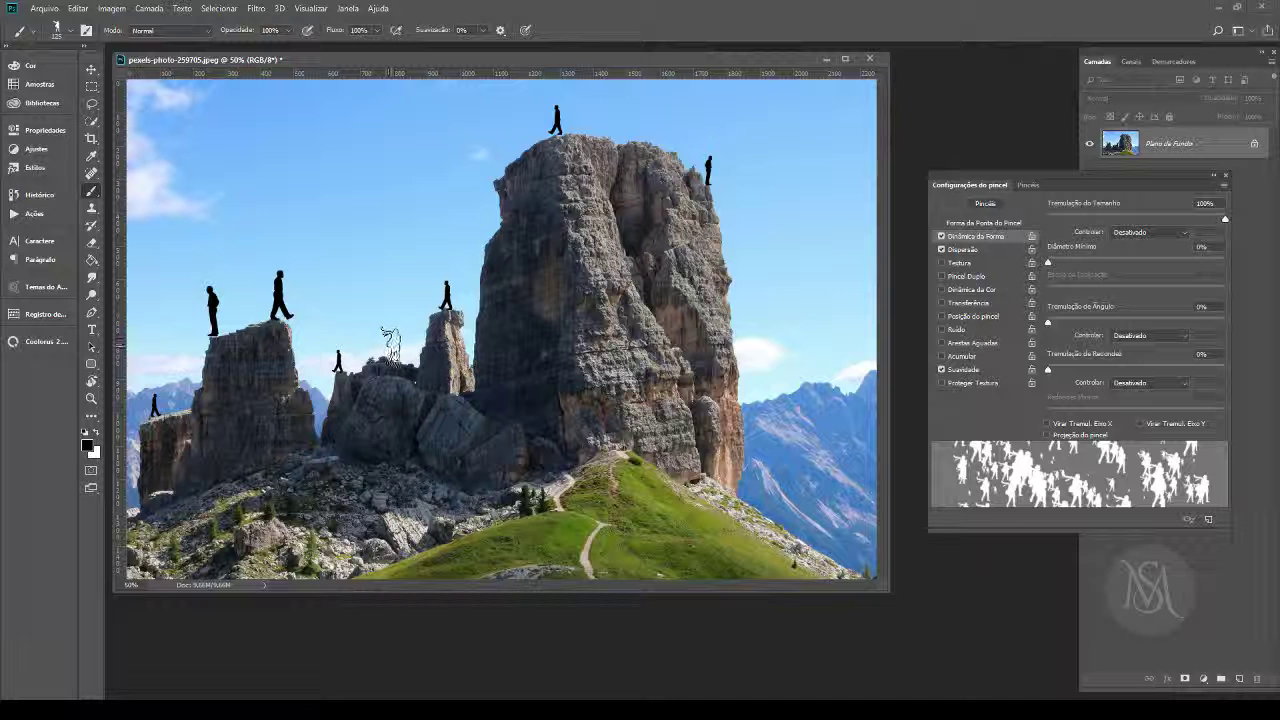
pyautogui.click(391, 345)
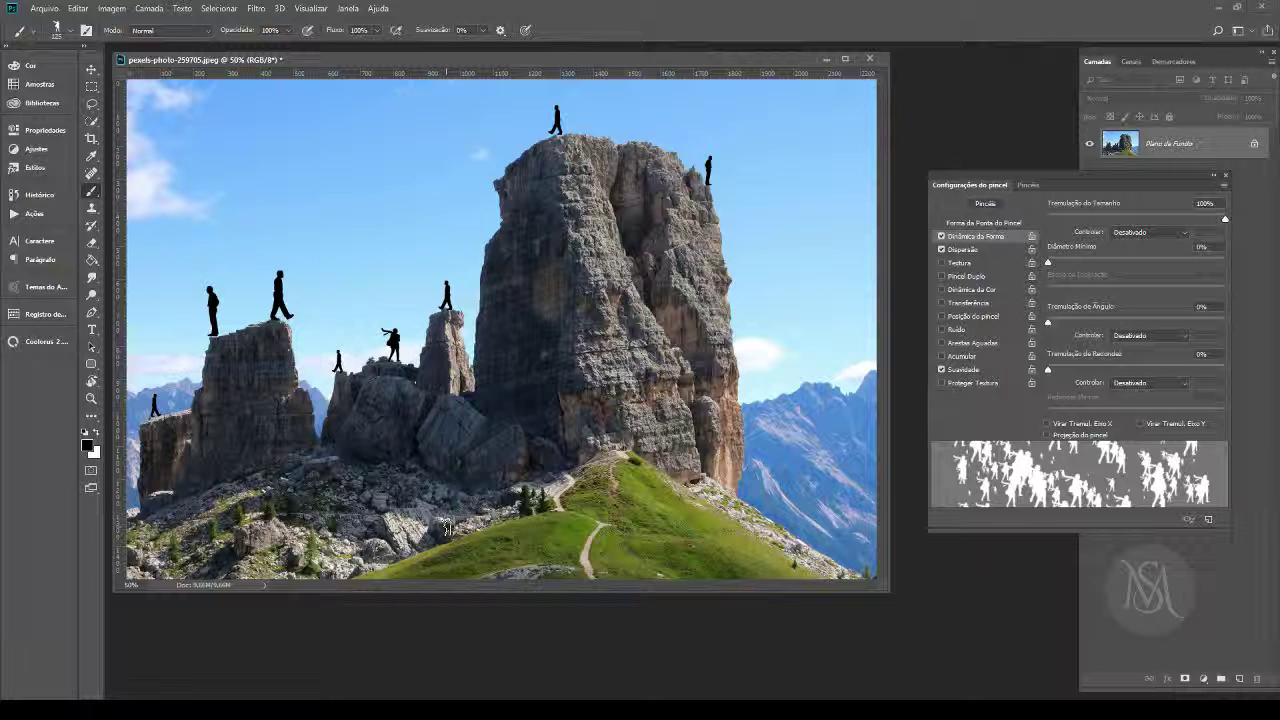
pyautogui.moveTo(888, 591)
pyautogui.mouseDown()
pyautogui.moveTo(916, 622)
pyautogui.moveTo(906, 625)
pyautogui.mouseUp()
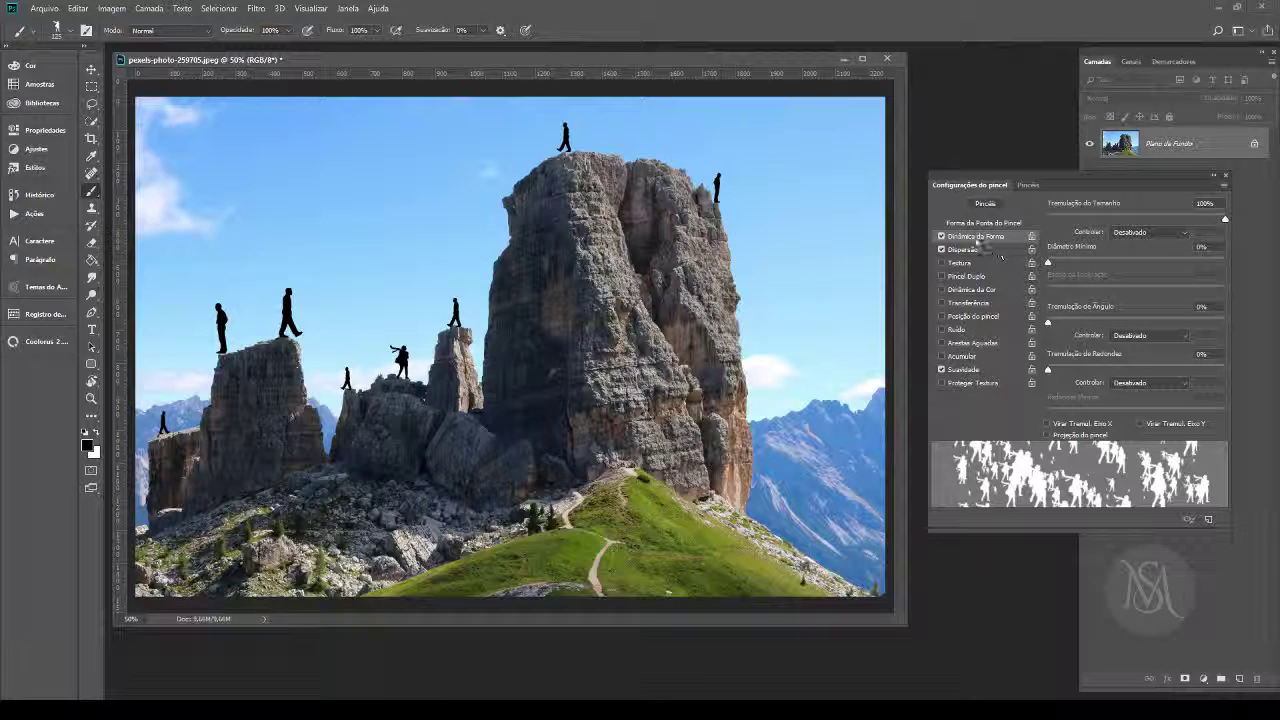
# Step: Switch to the 123 px round tip at 0% hardness with Scattering and Shape Dynamics re-enabled
pyautogui.click(975, 223)
pyautogui.click(940, 249)
pyautogui.click(940, 236)
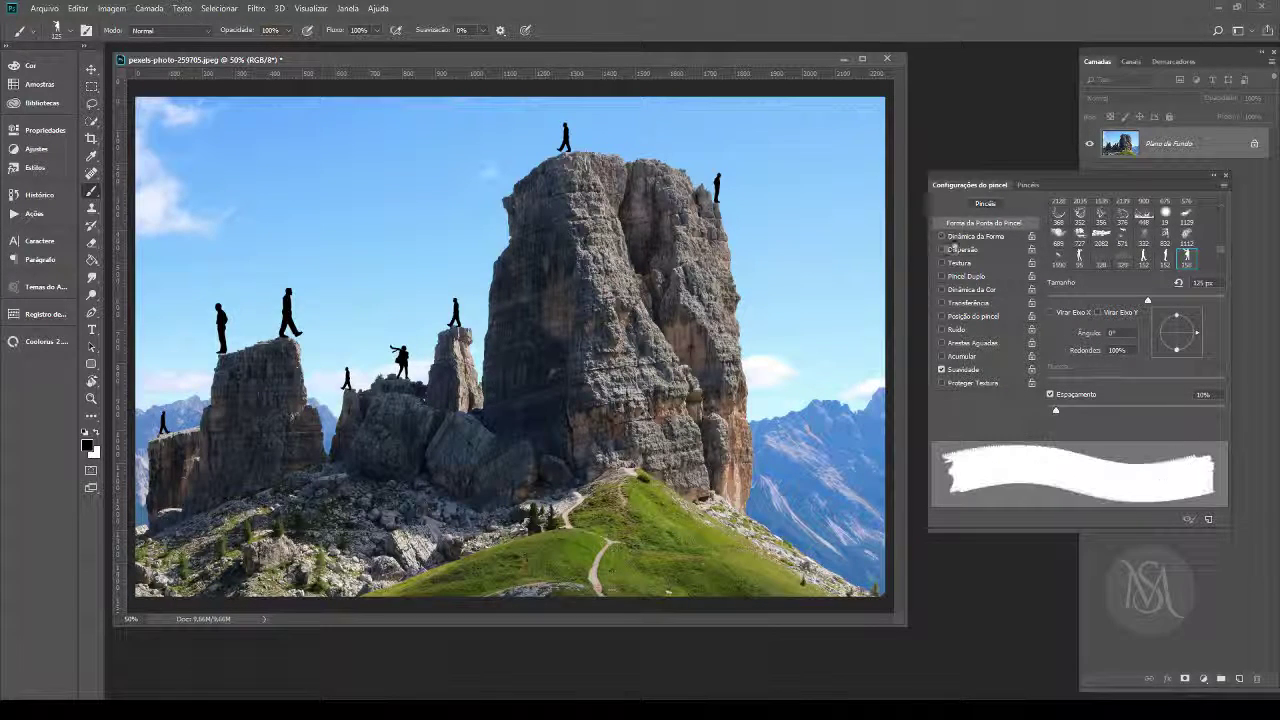
pyautogui.scroll(5, 1219, 240)
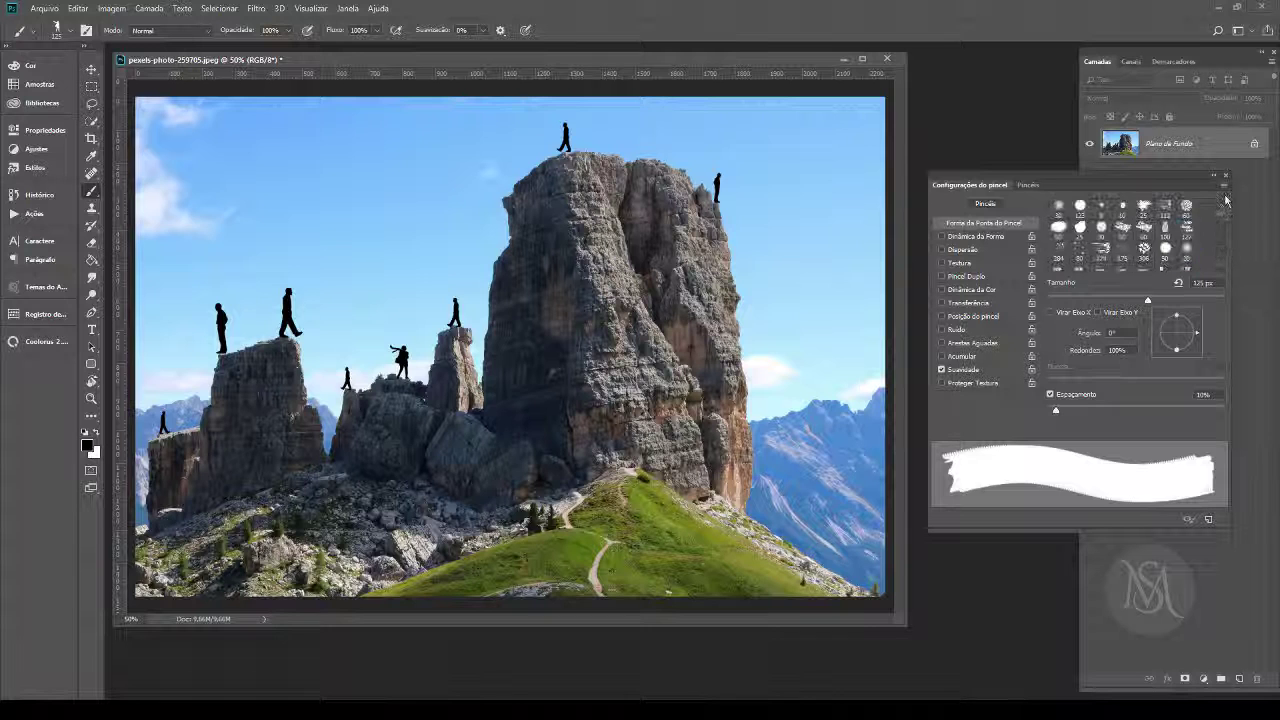
pyautogui.click(1080, 210)
pyautogui.click(975, 236)
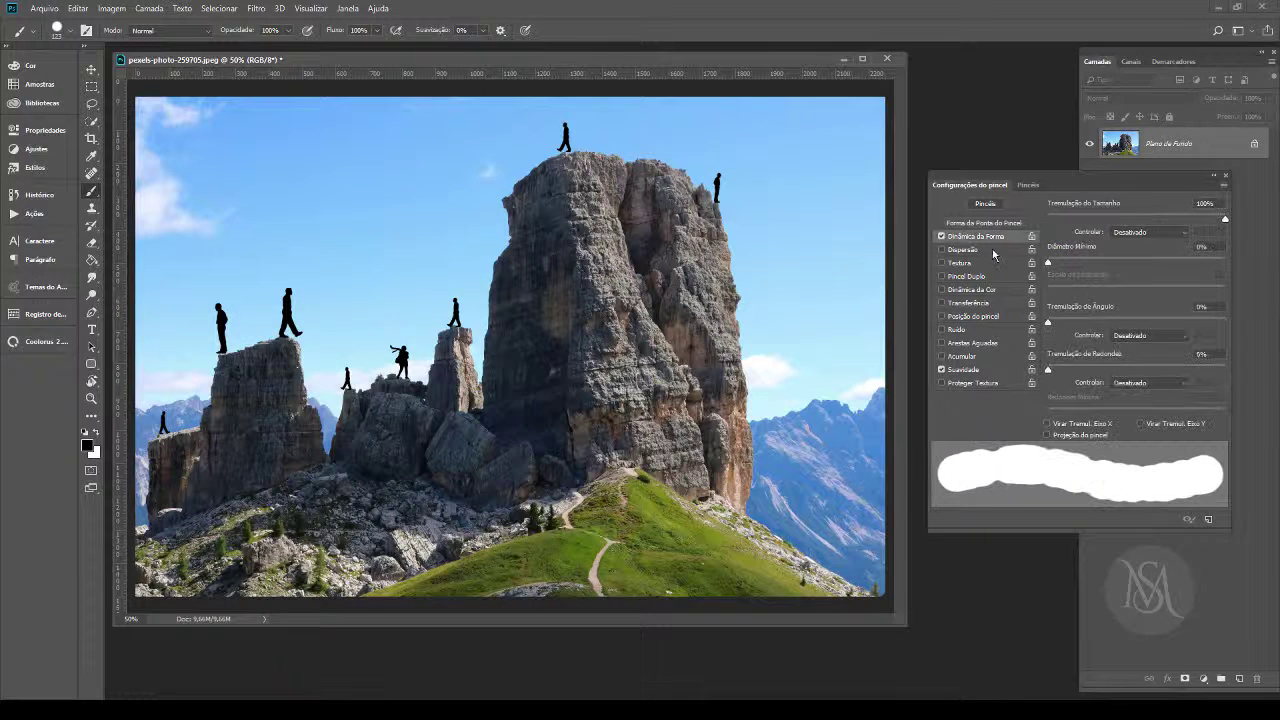
pyautogui.click(962, 249)
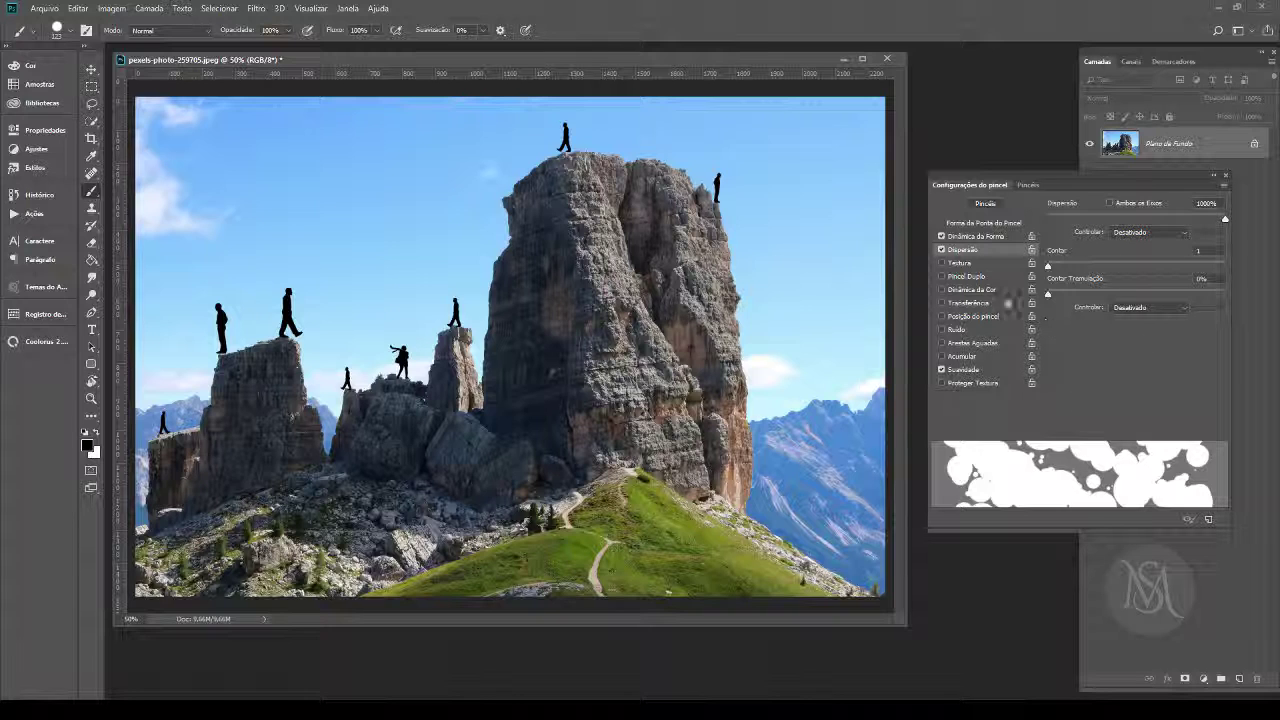
pyautogui.click(982, 222)
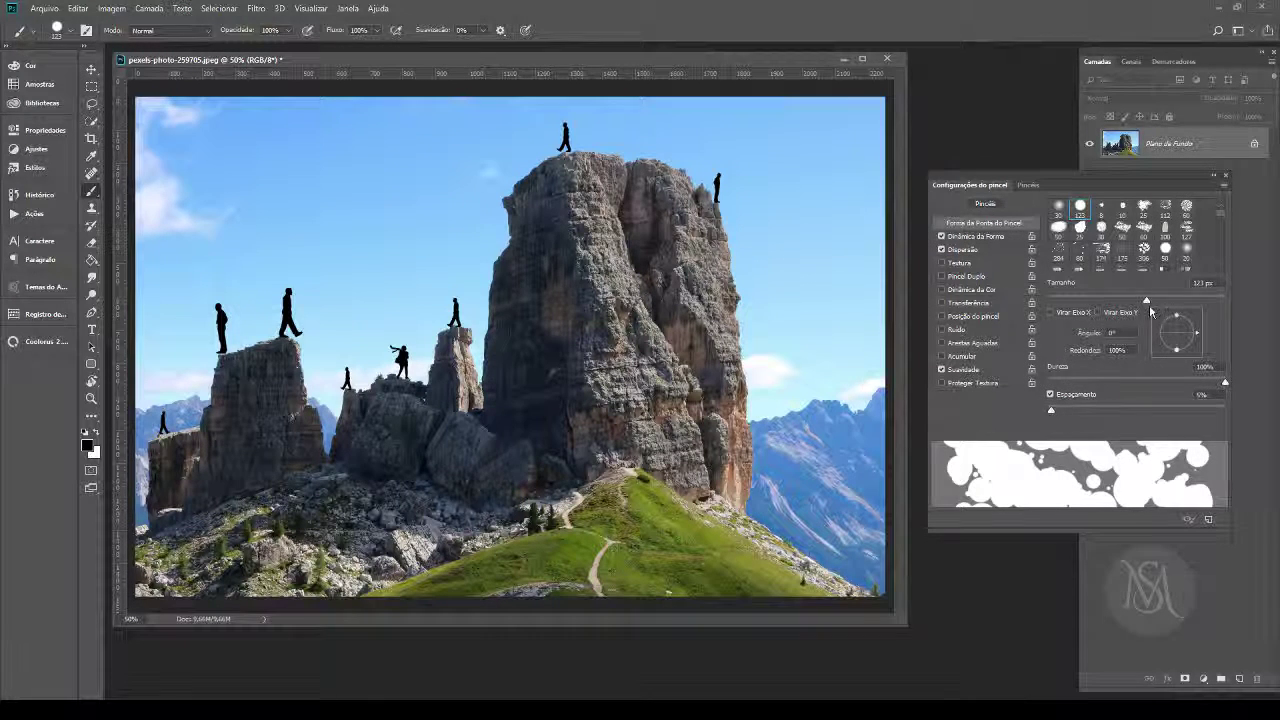
pyautogui.moveTo(1225, 382); pyautogui.dragTo(1048, 383)
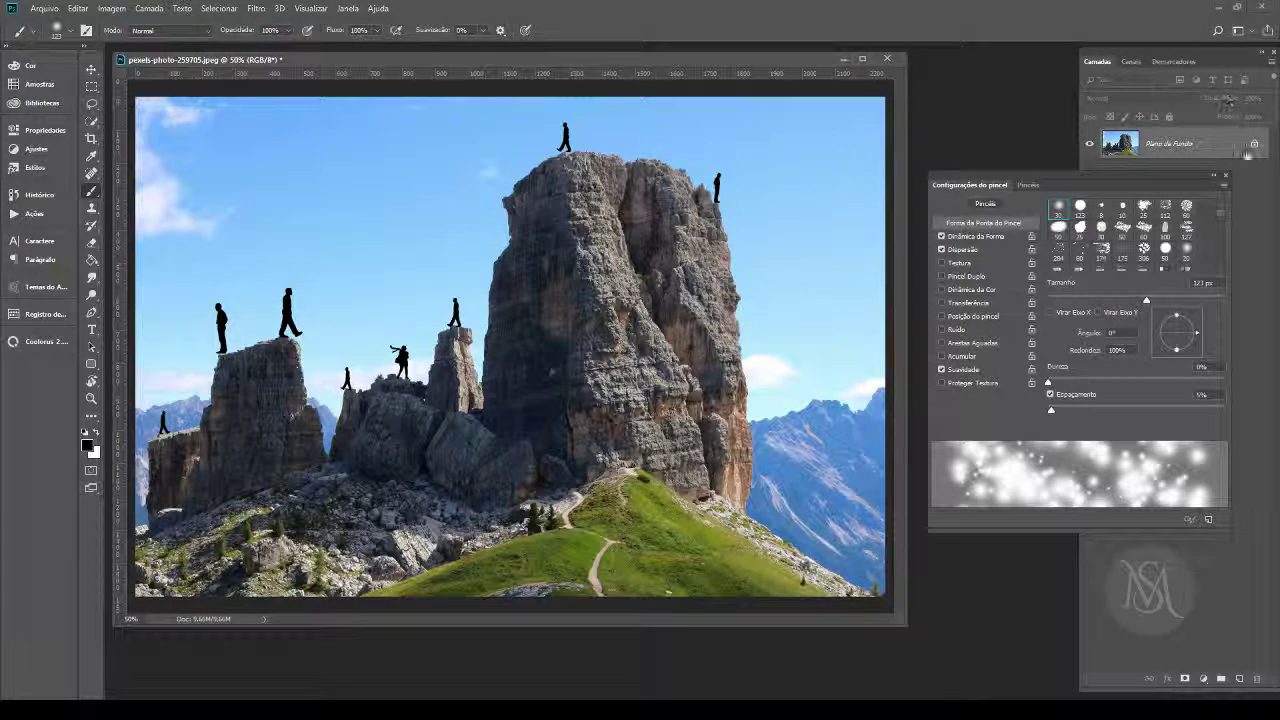
# Step: Add the empty layer Camada 1 and paint scattered dabs across the lower photo
pyautogui.click(1213, 175)
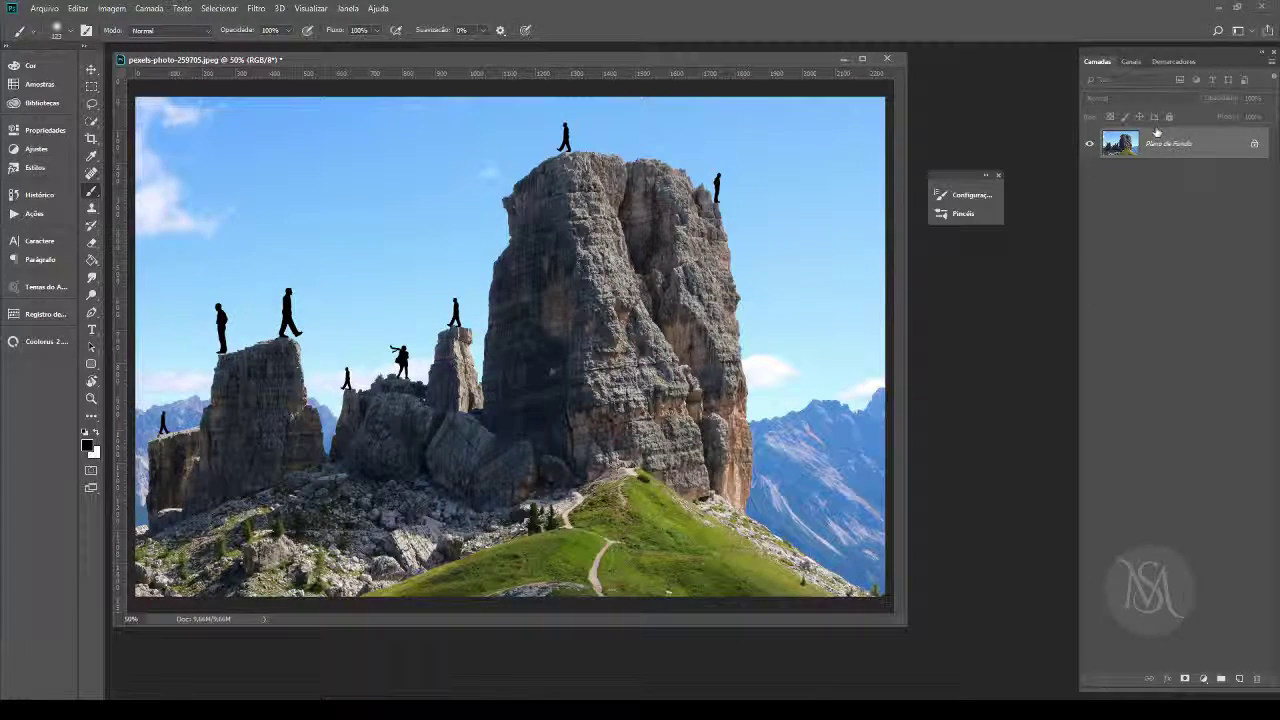
pyautogui.click(1240, 678)
pyautogui.moveTo(240, 505)
pyautogui.mouseDown()
pyautogui.moveTo(300, 560)
pyautogui.moveTo(790, 470)
pyautogui.moveTo(860, 590)
pyautogui.mouseUp()
# Step: Undo the dark dabs and repaint the lower half with white scattered mist dabs
pyautogui.hotkey('ctrl', 'z')
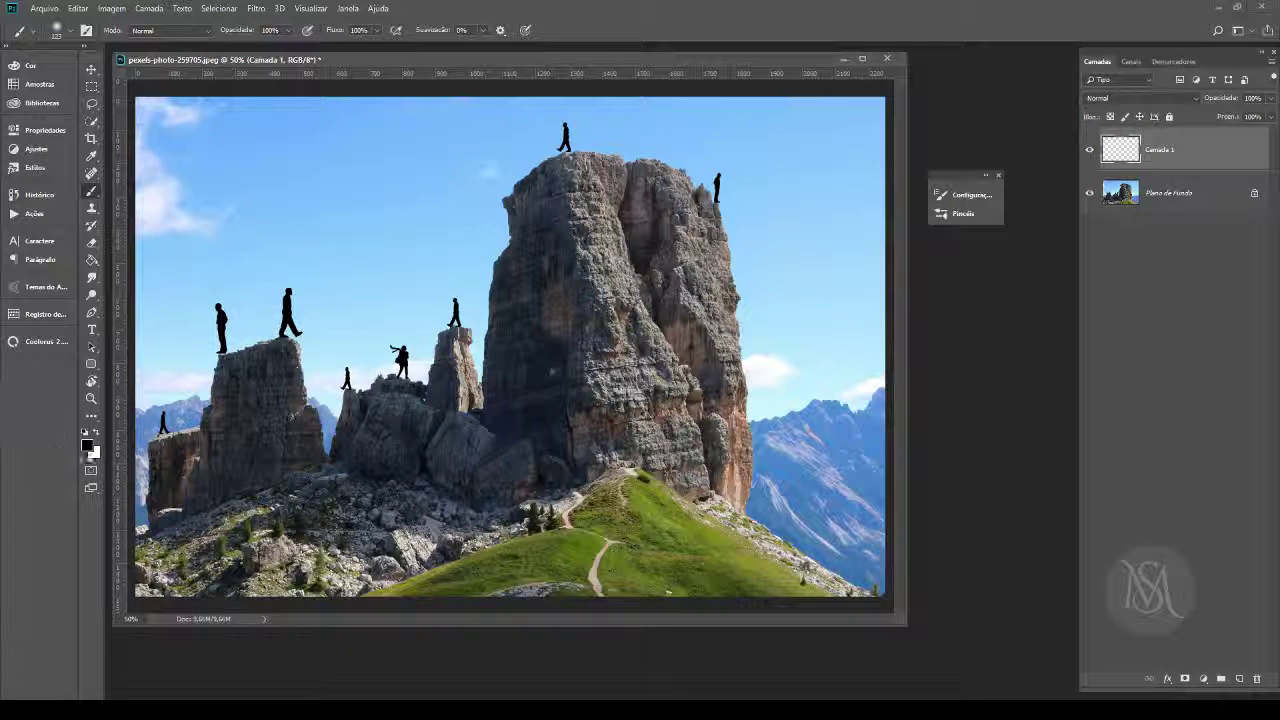
pyautogui.click(96, 432)
pyautogui.moveTo(180, 480)
pyautogui.mouseDown()
pyautogui.moveTo(870, 520)
pyautogui.moveTo(160, 560)
pyautogui.mouseUp()
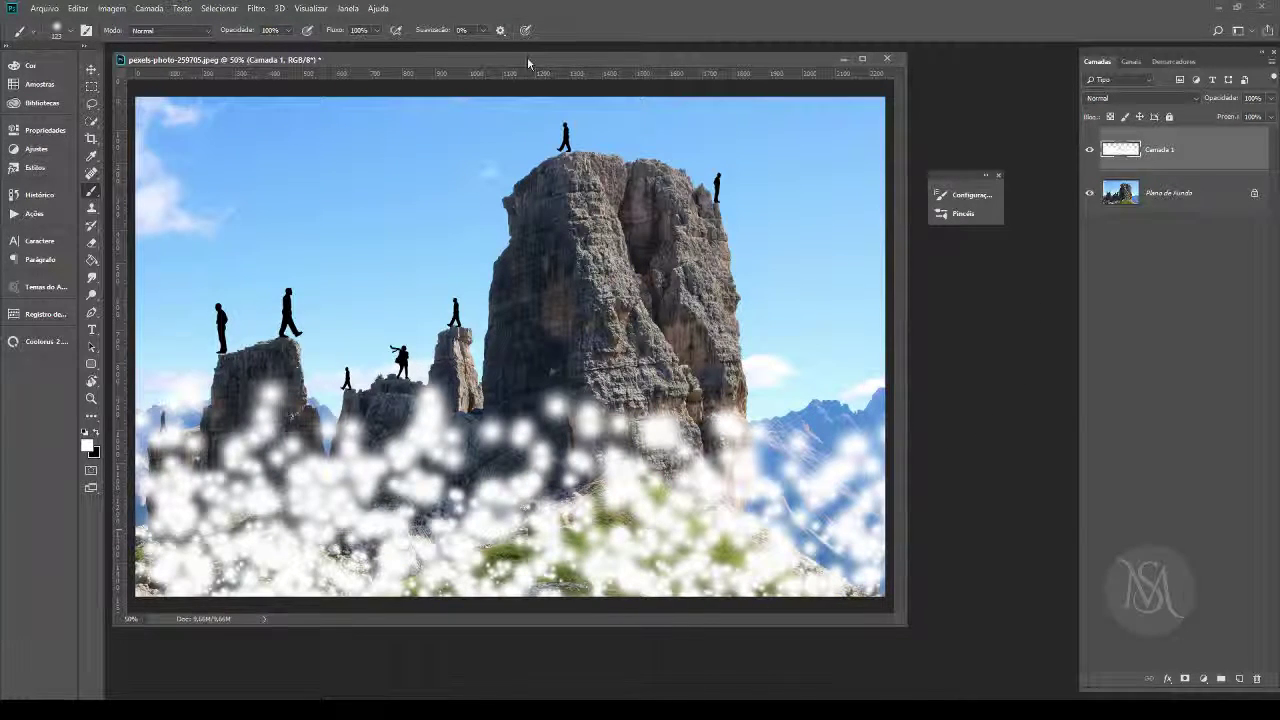
pyautogui.click(256, 8)
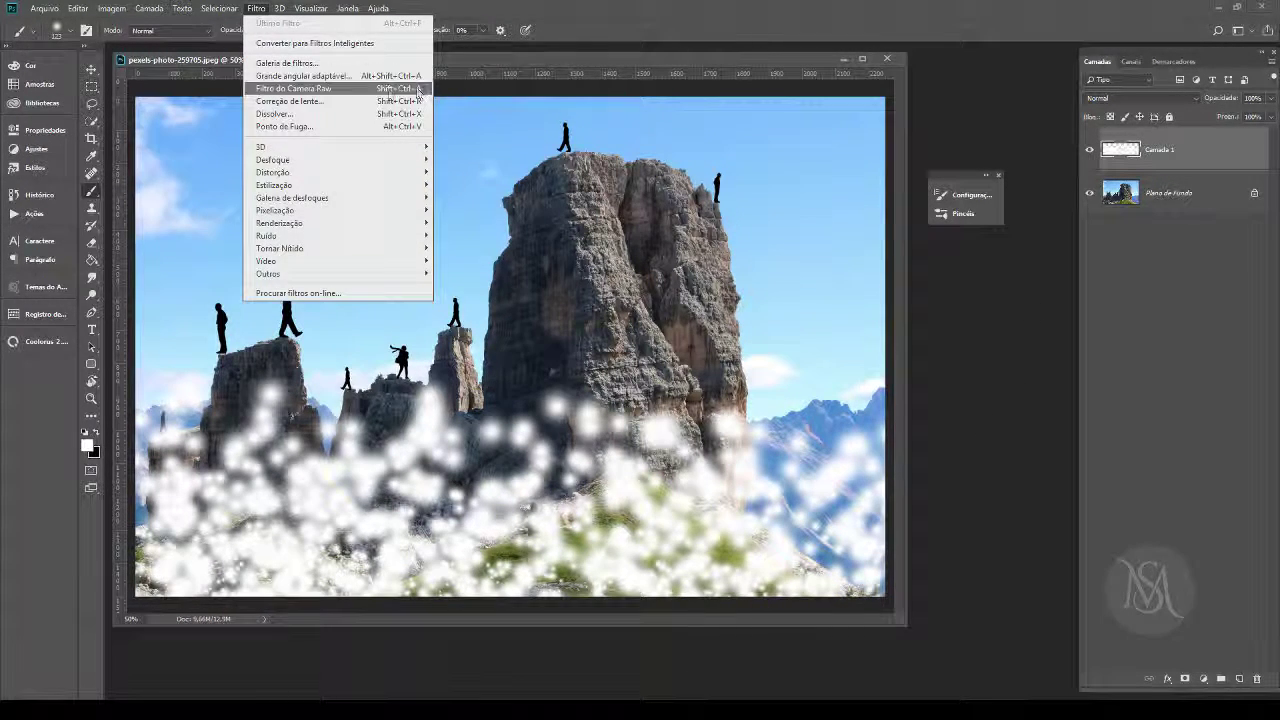
# Step: Apply a 124,4-pixel Gaussian Blur to the white mist dabs on Camada 1
pyautogui.moveTo(272, 160)
pyautogui.click(500, 248)
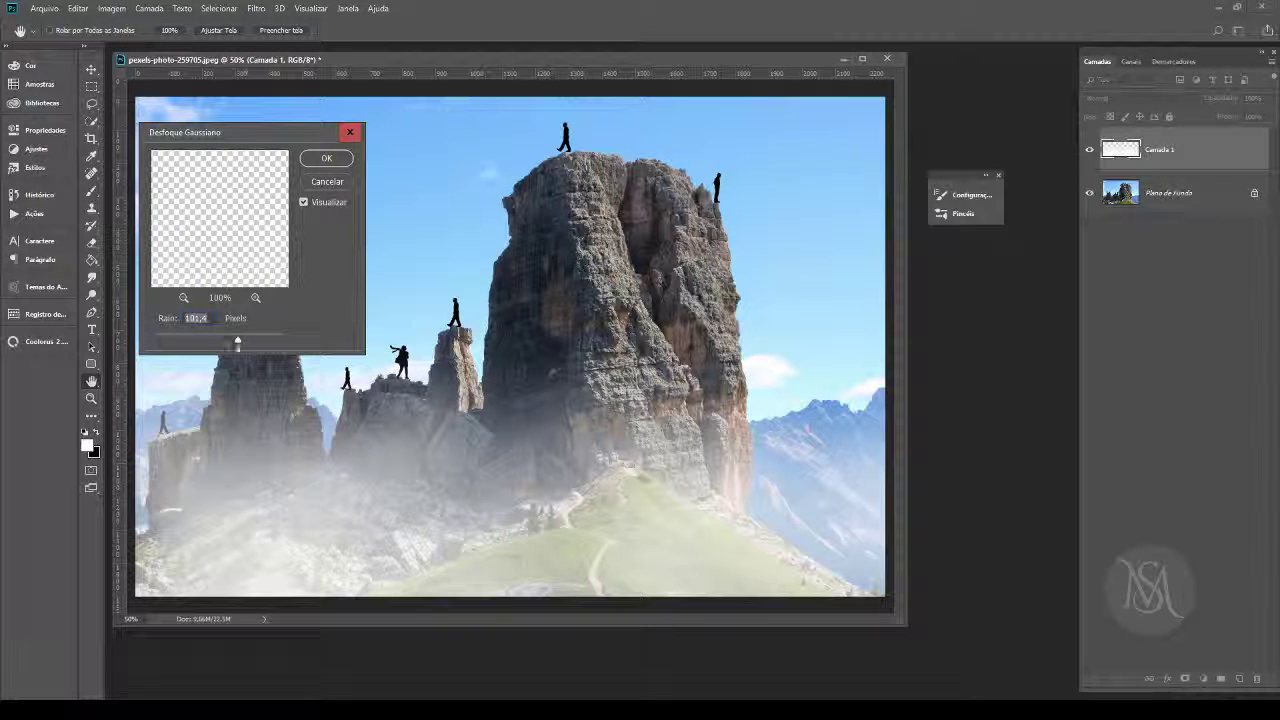
pyautogui.moveTo(238, 343); pyautogui.dragTo(252, 340)
pyautogui.press('Return')
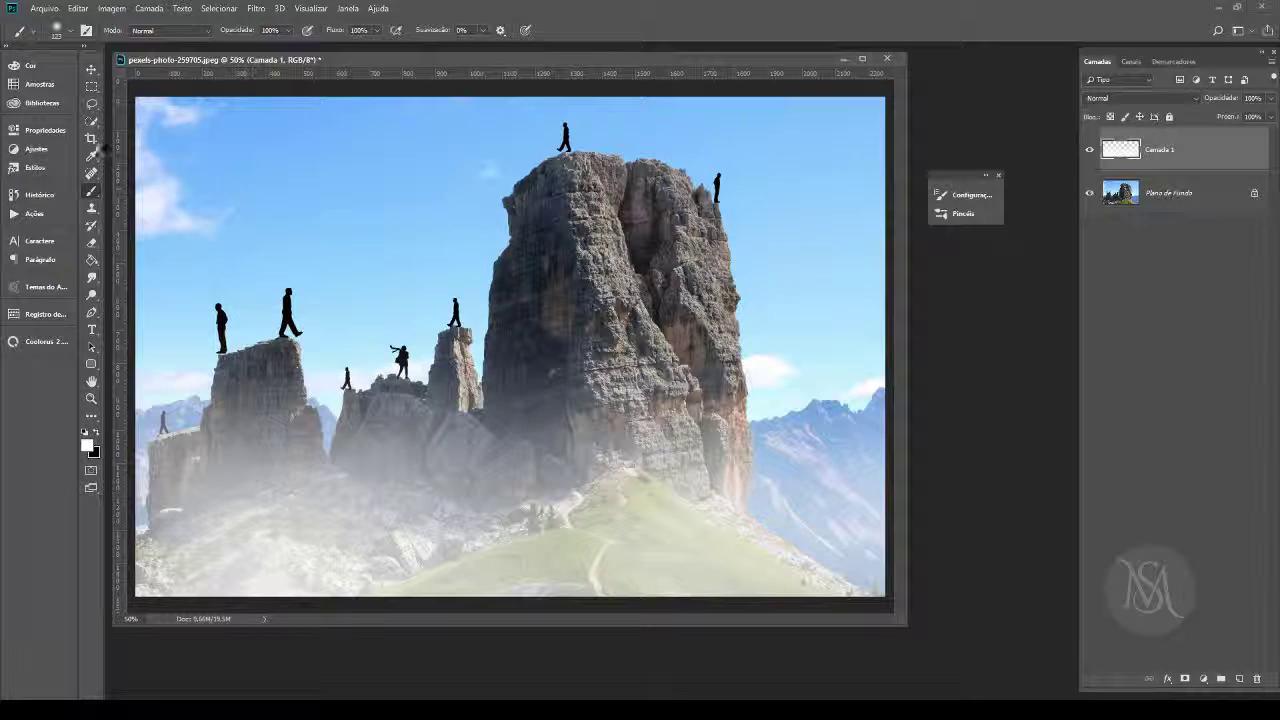
pyautogui.click(91, 69)
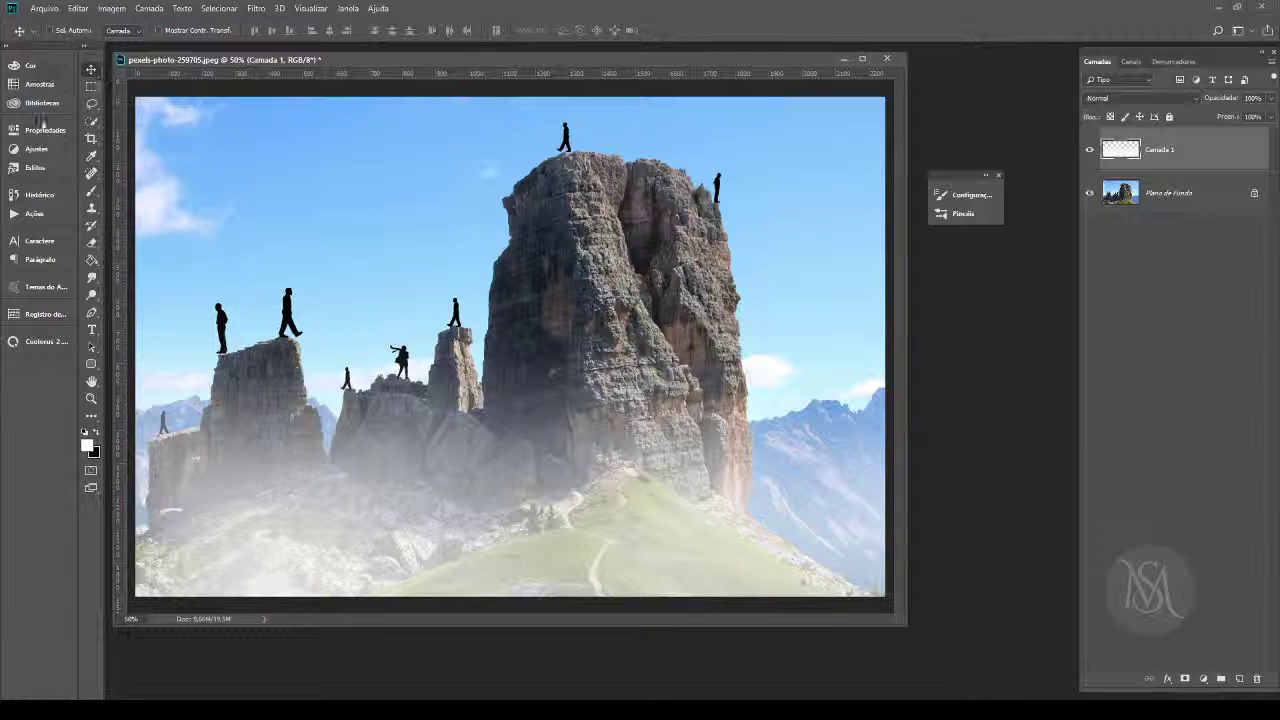
# Step: Pick the Brush tool with the 328 px nuvem-1 cloud preset
pyautogui.click(91, 190)
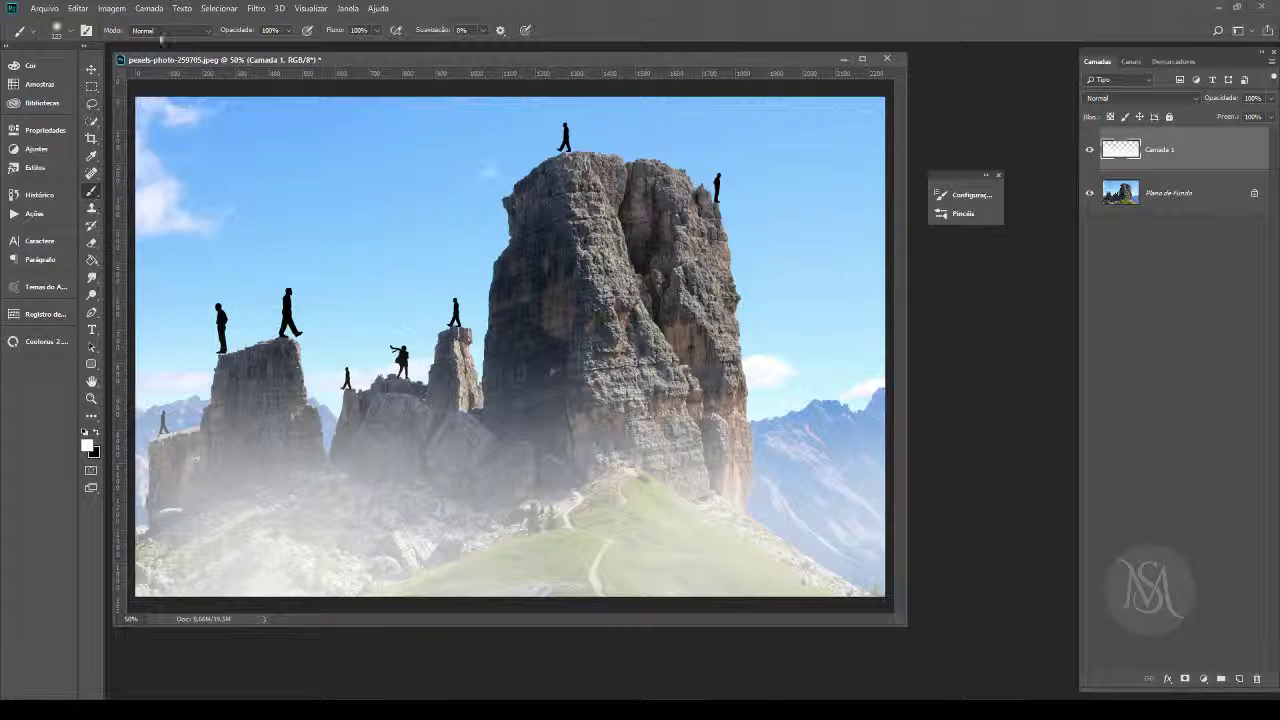
pyautogui.click(66, 33)
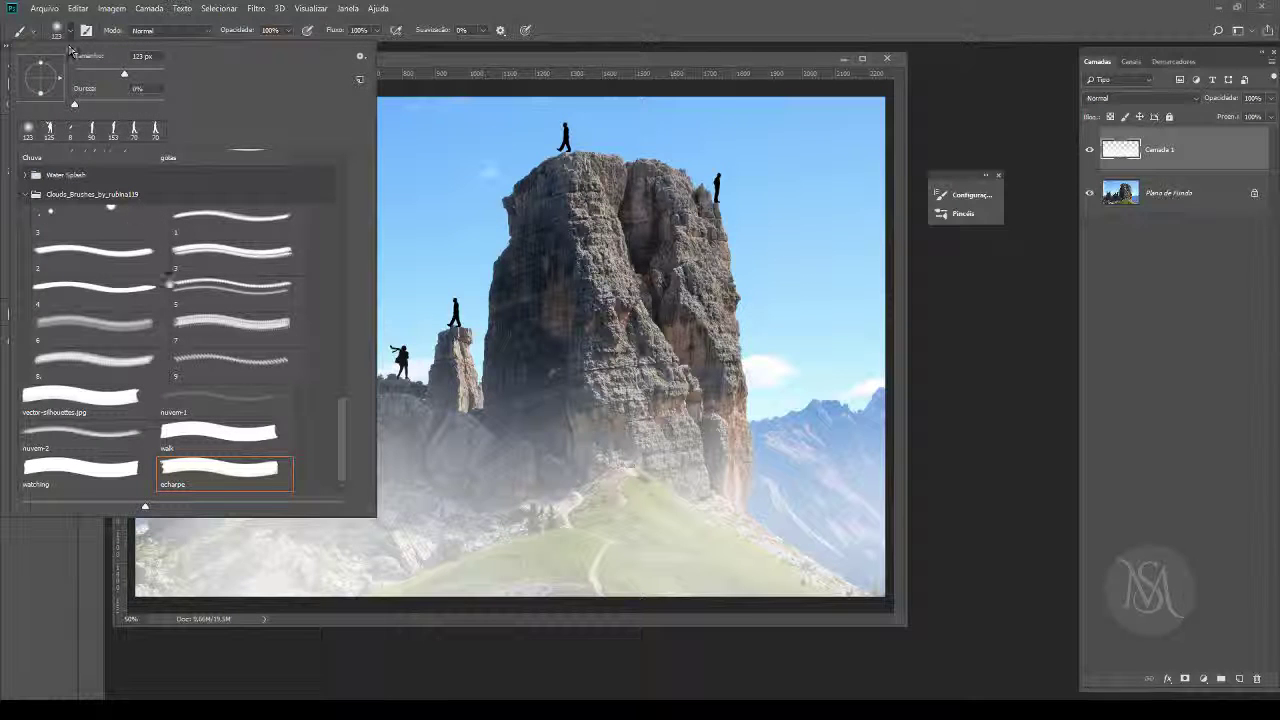
pyautogui.click(220, 402)
pyautogui.press('Return')
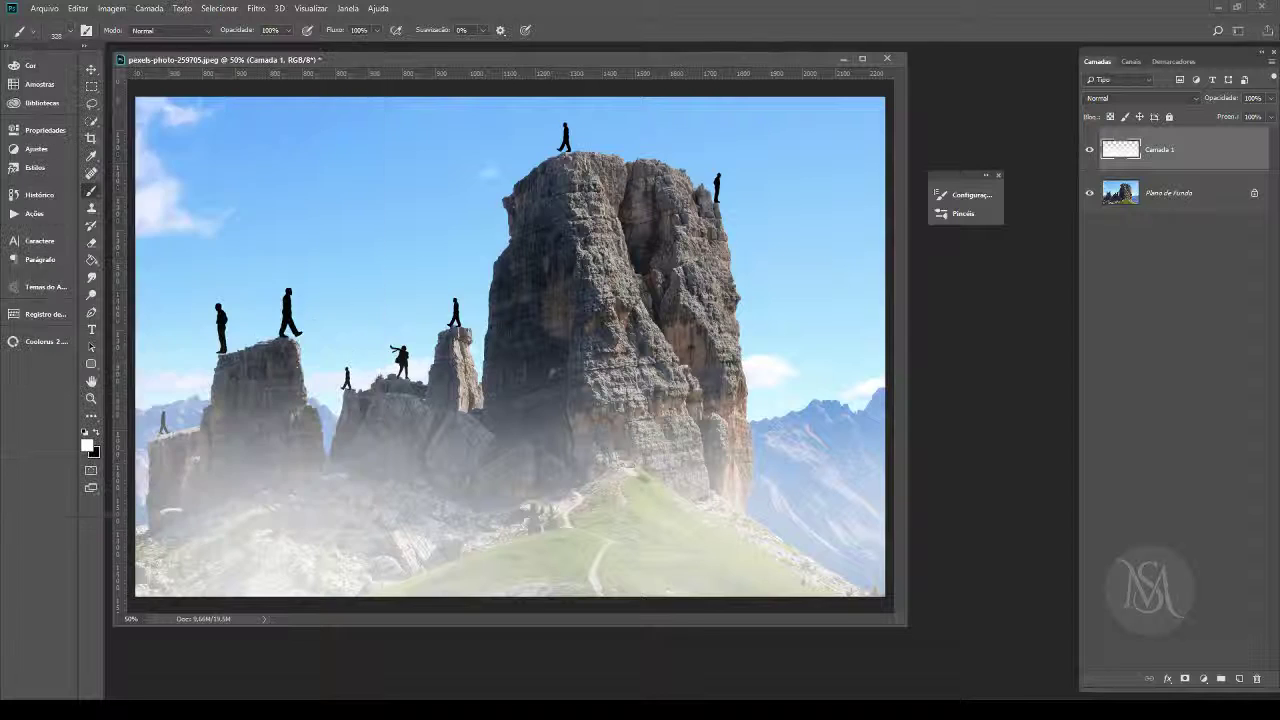
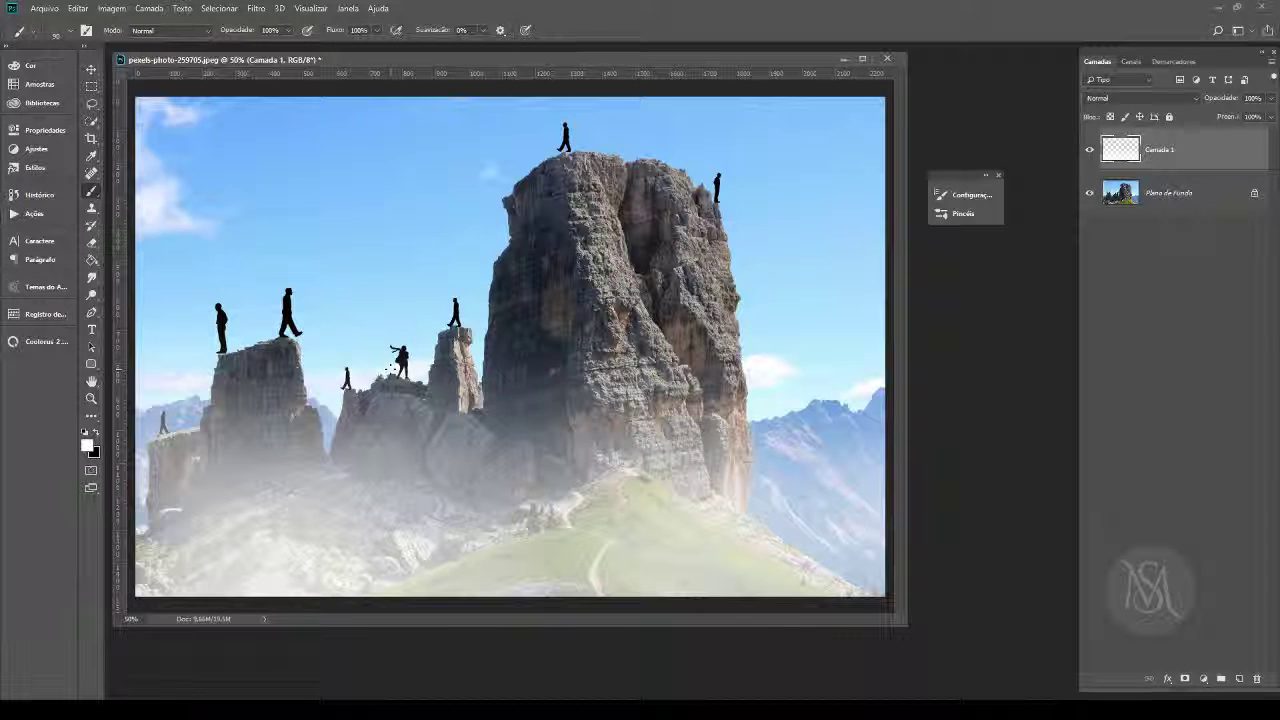
# Step: Enable Shape Dynamics and Scattering on the current brush, with 861% scatter on both axes
pyautogui.click(965, 194)
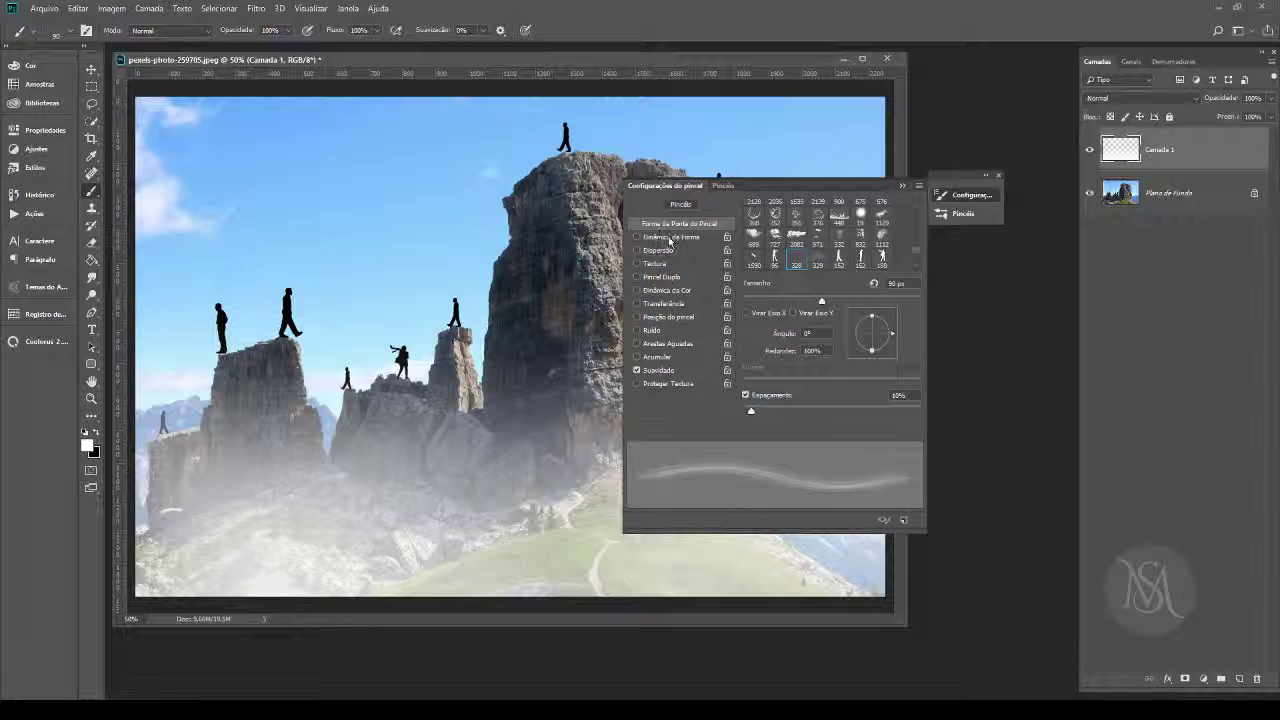
pyautogui.click(636, 237)
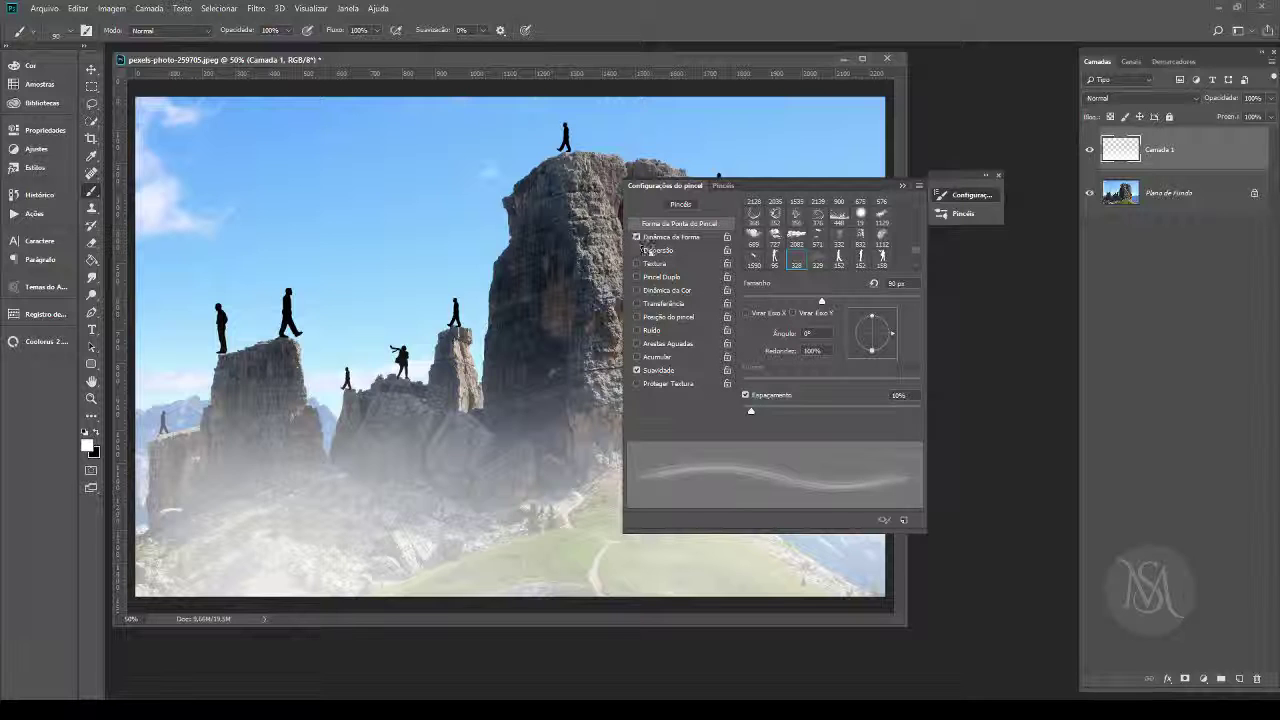
pyautogui.click(722, 238)
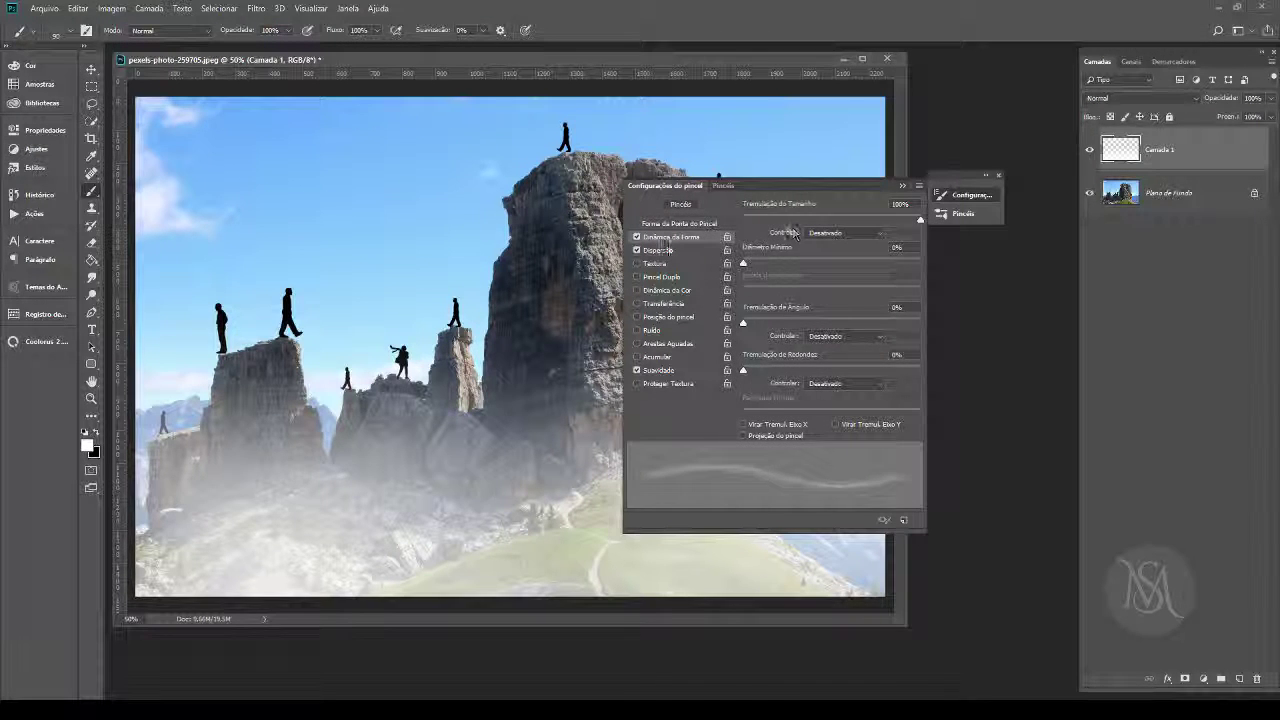
pyautogui.click(660, 250)
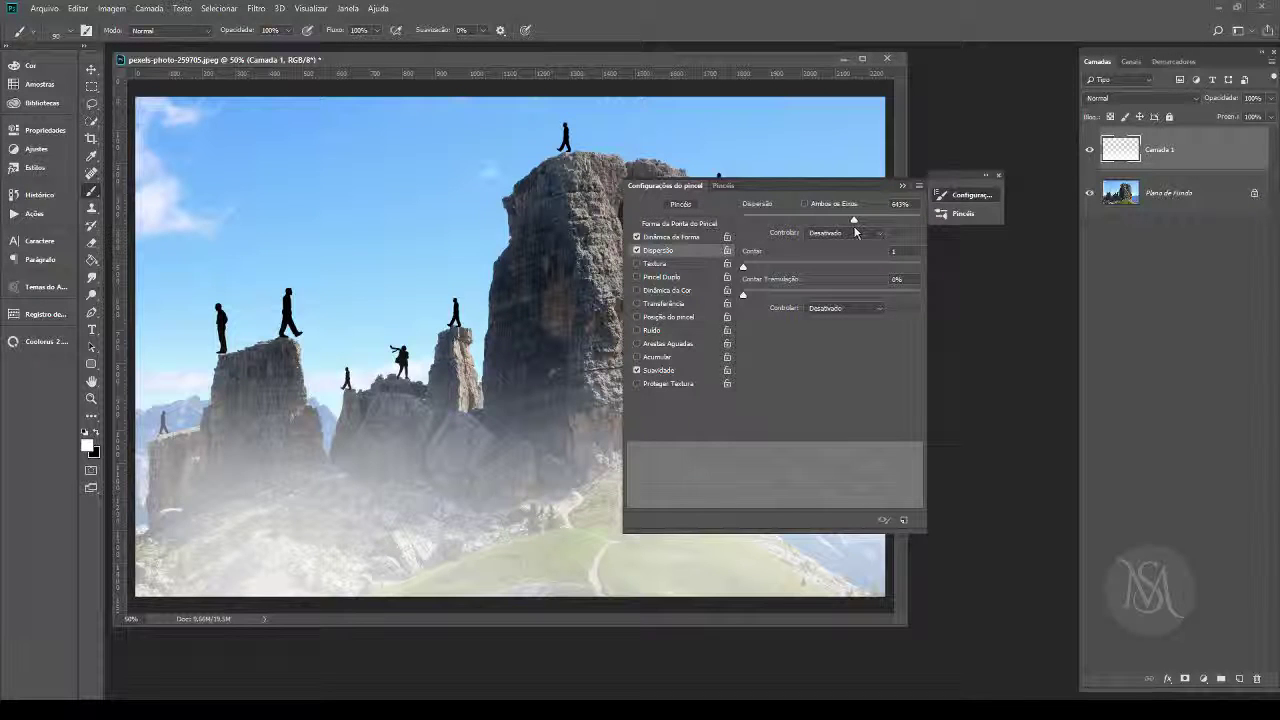
pyautogui.moveTo(855, 228); pyautogui.dragTo(933, 227)
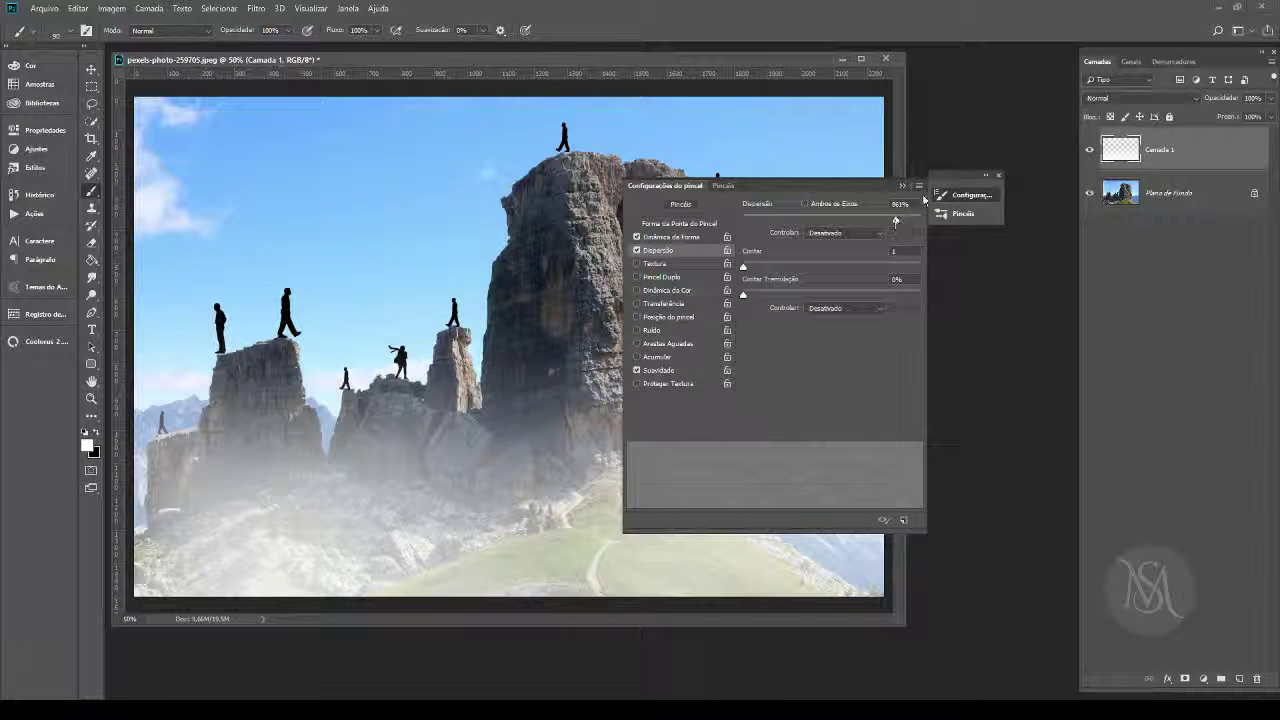
pyautogui.moveTo(708, 57); pyautogui.dragTo(706, 56)
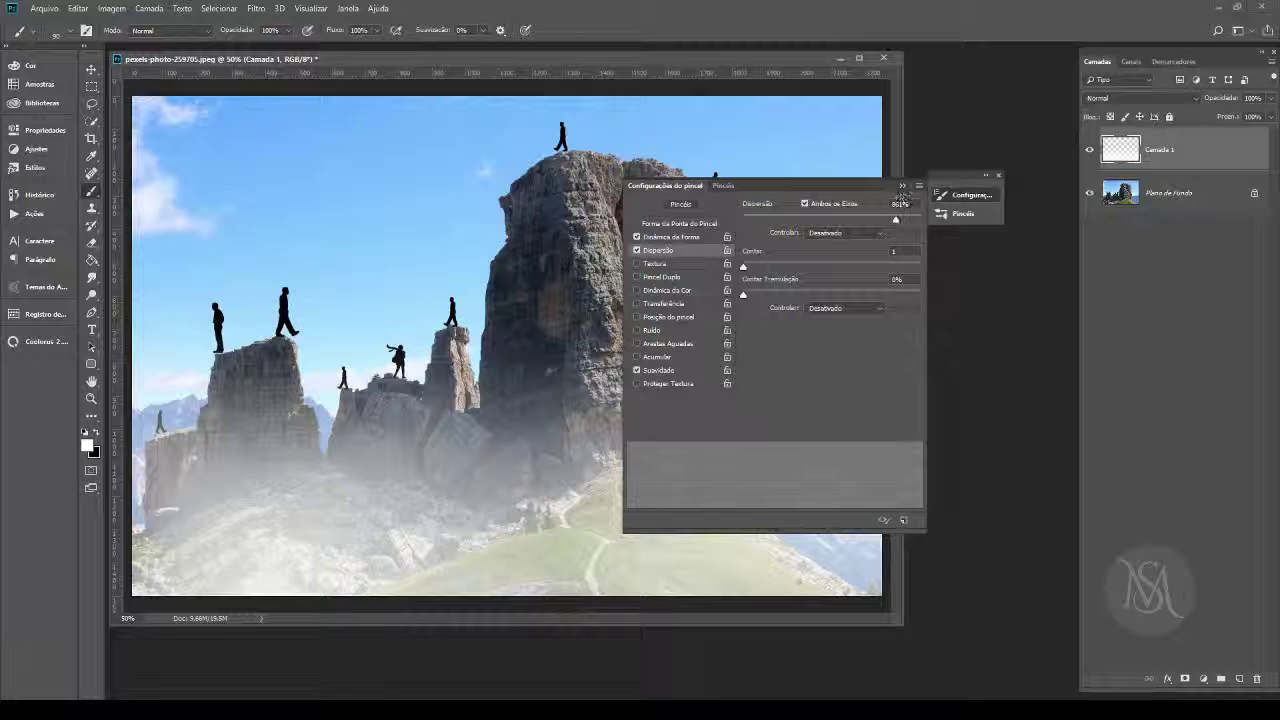
pyautogui.click(902, 186)
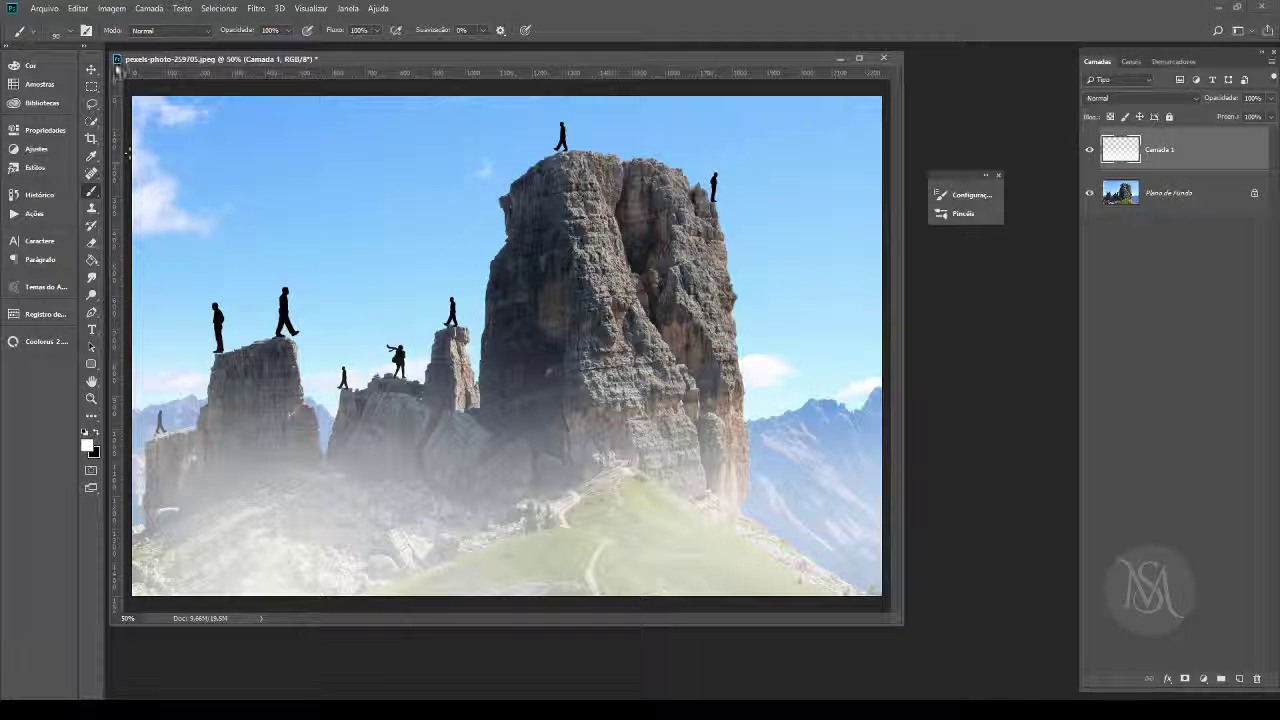
# Step: Import the Artsy_Flowers_by_tiffcali06.abr brush set into the brush presets
pyautogui.click(70, 33)
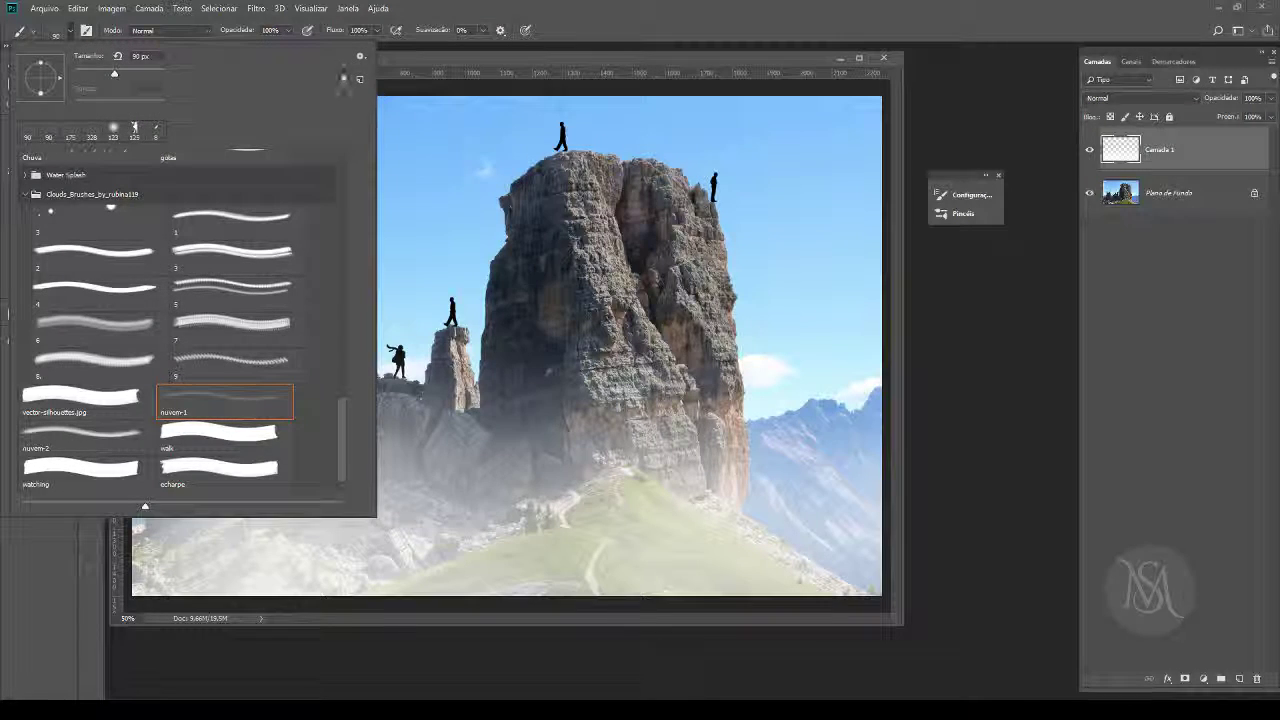
pyautogui.click(360, 55)
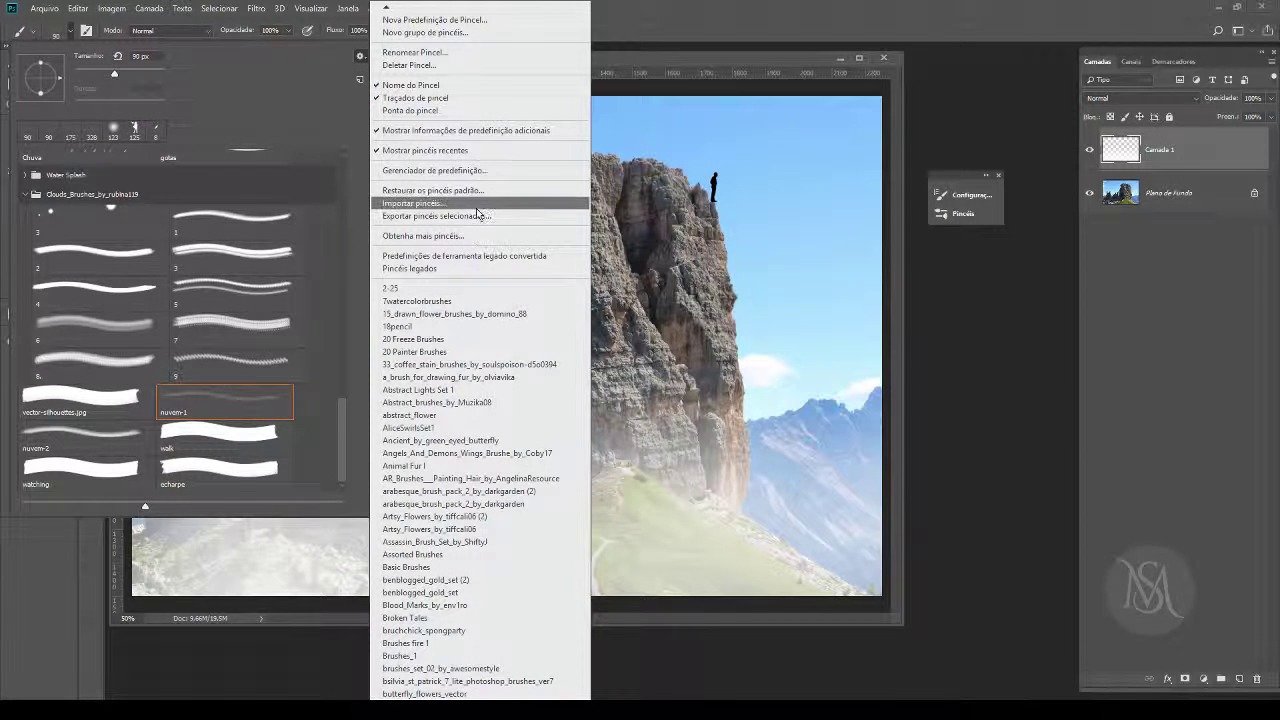
pyautogui.click(828, 630)
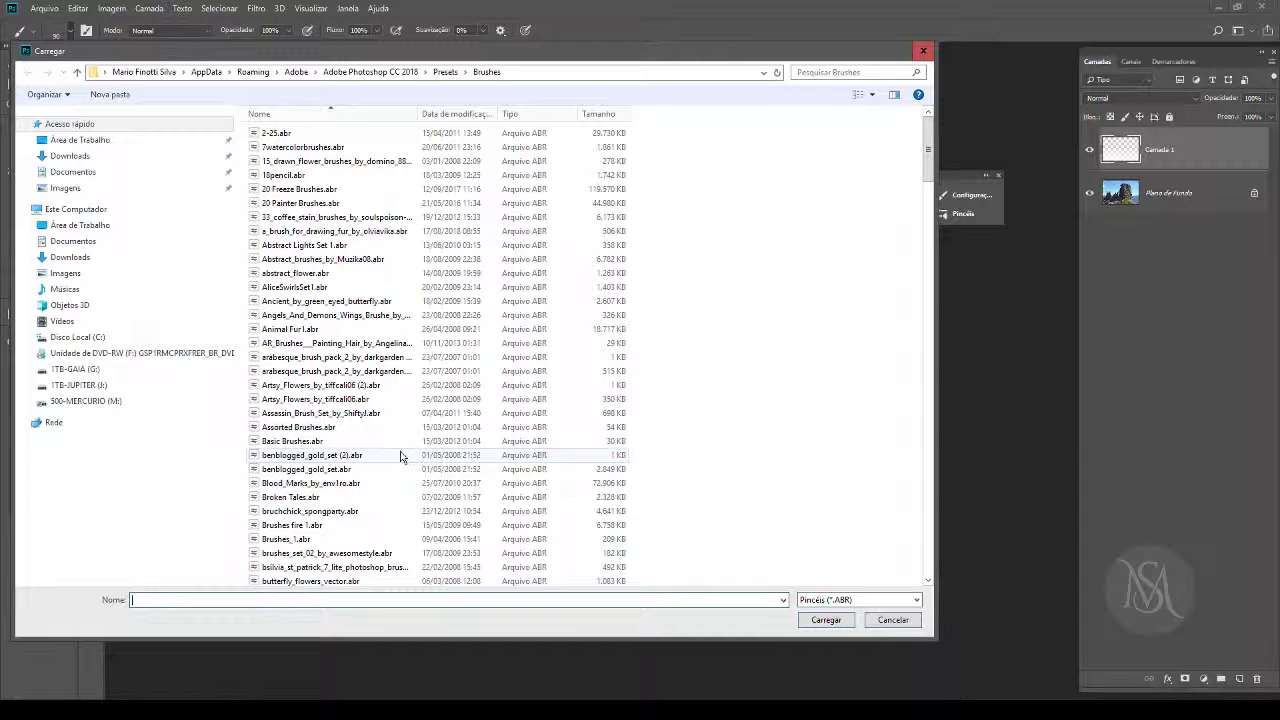
pyautogui.click(330, 399)
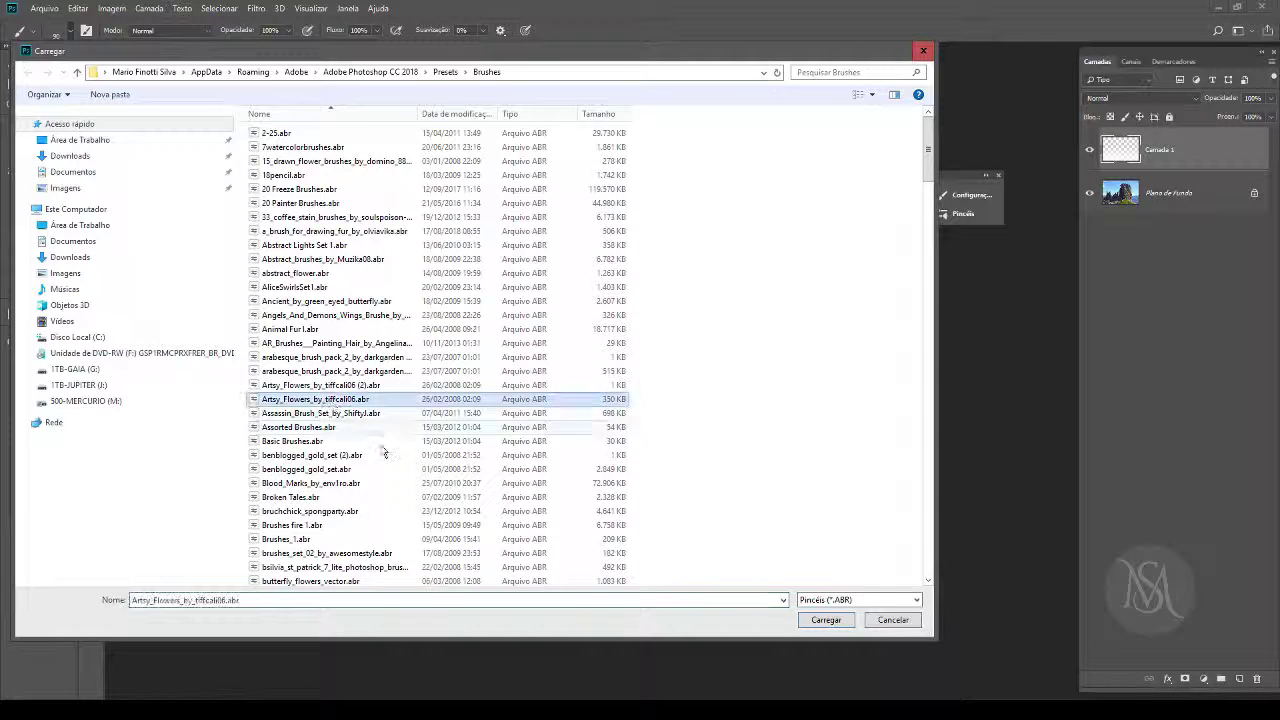
pyautogui.click(826, 620)
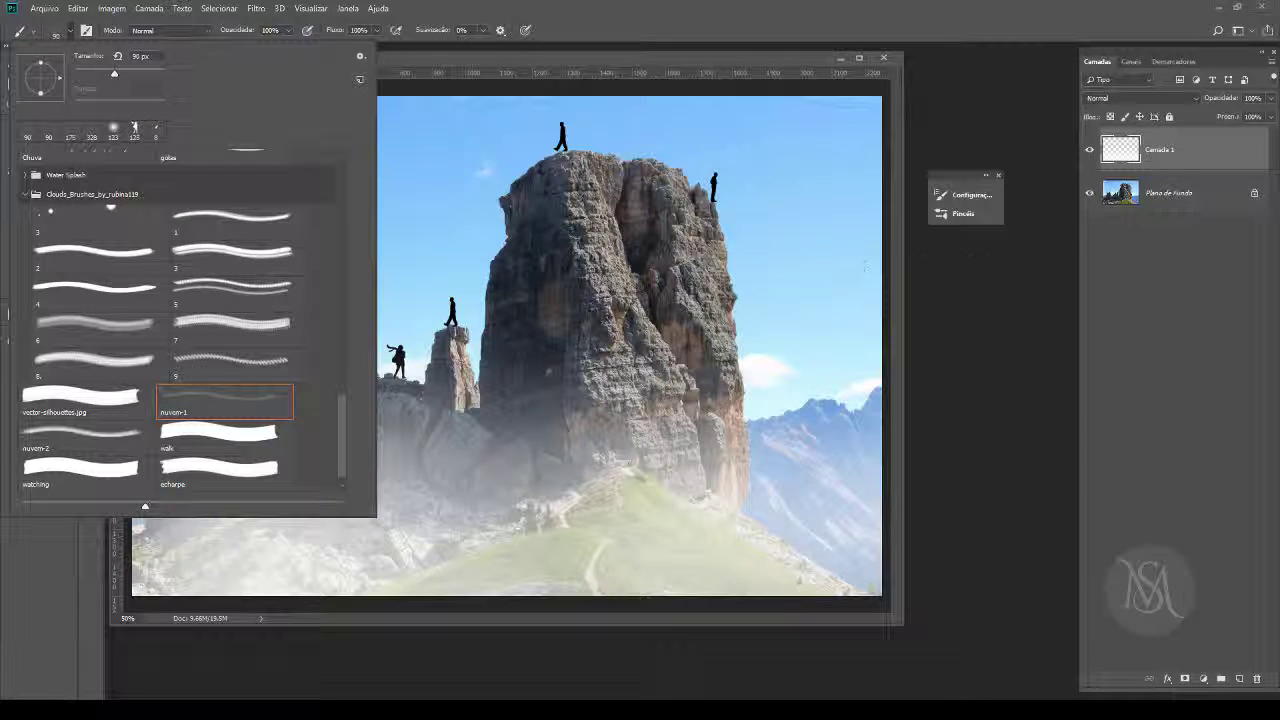
# Step: Select a flower Sampled Brush from the newly loaded set
pyautogui.scroll(-2, 341, 434)
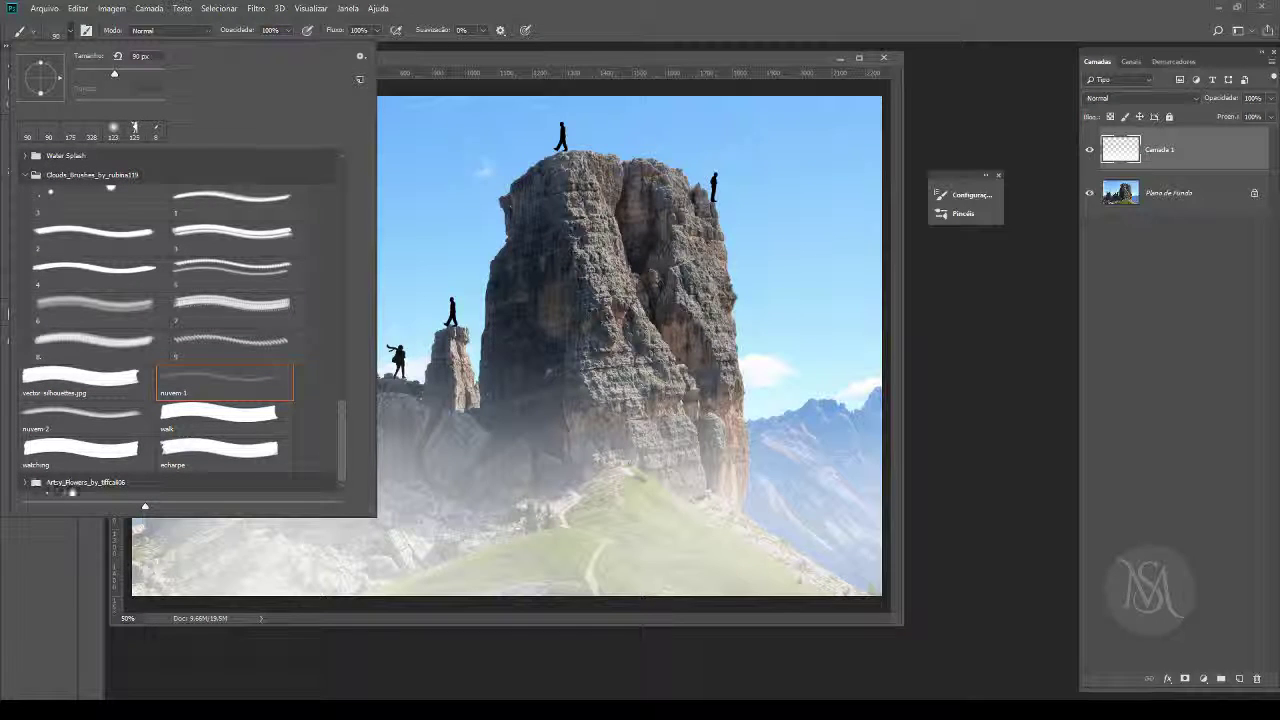
pyautogui.scroll(-5, 341, 378)
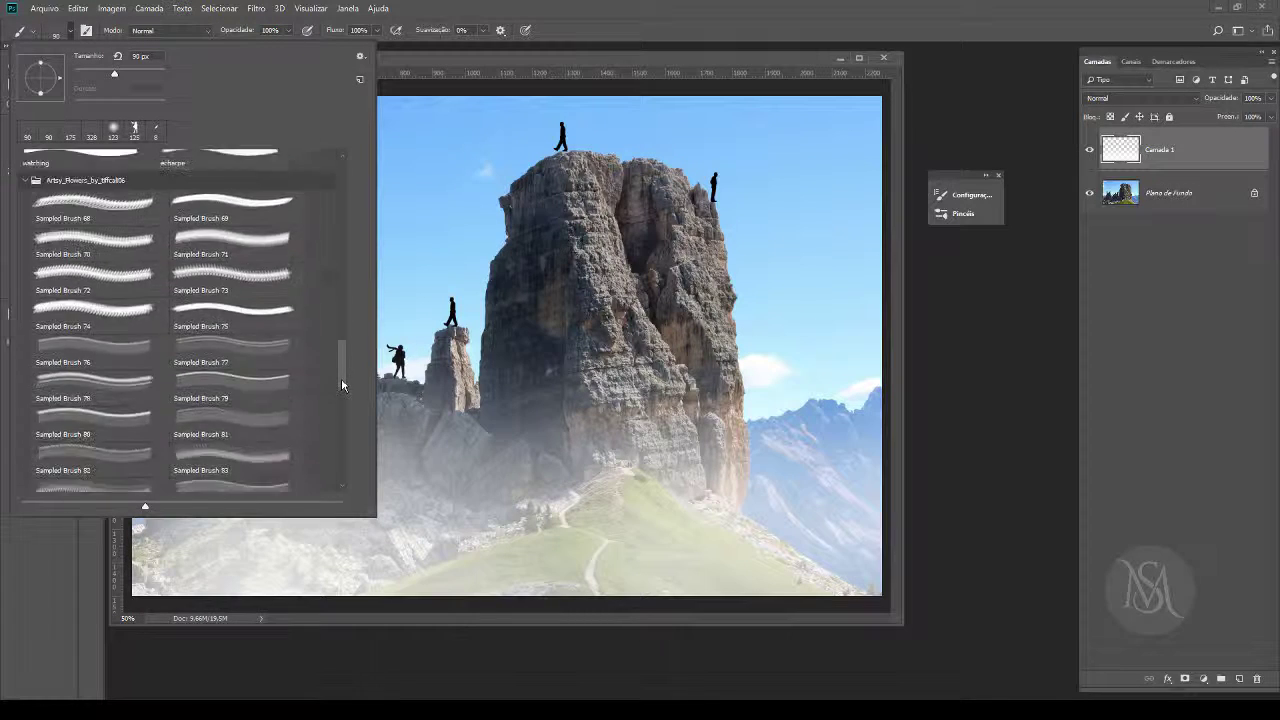
pyautogui.scroll(-1, 341, 378)
pyautogui.scroll(3, 354, 362)
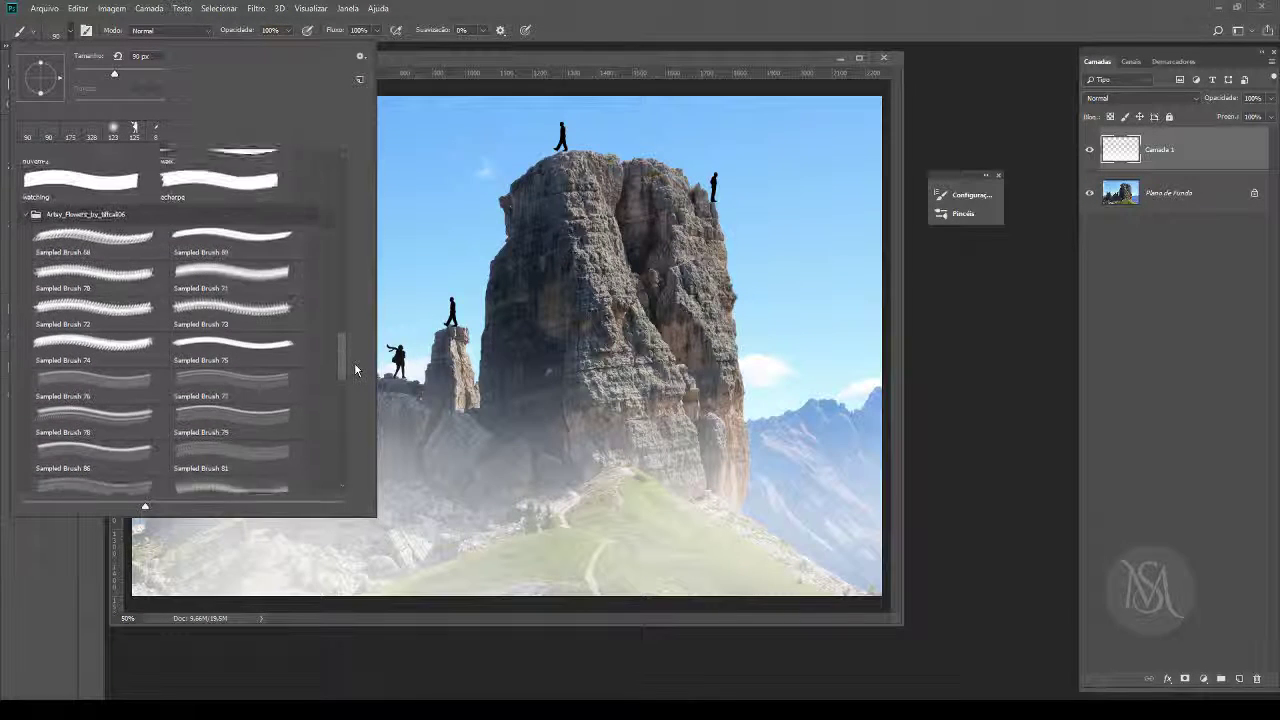
pyautogui.click(100, 310)
pyautogui.click(795, 66)
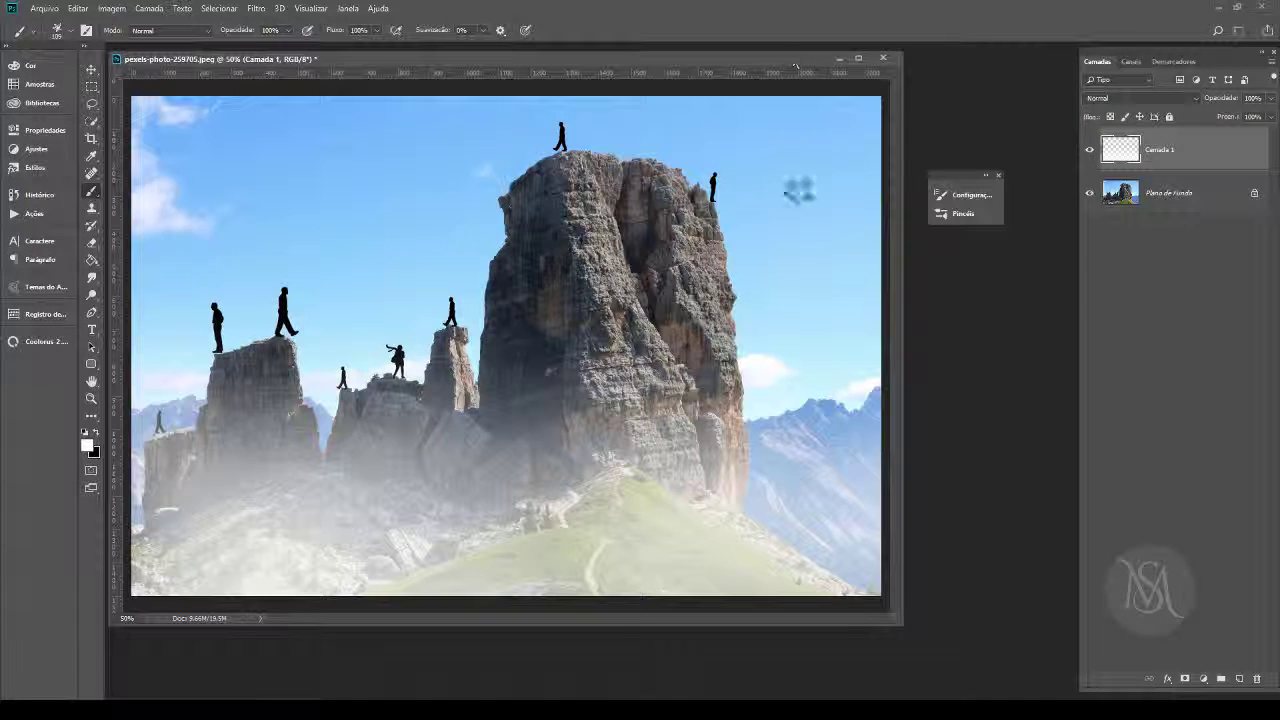
# Step: Give the flower brush wide scattering and about 80% size jitter
pyautogui.click(985, 196)
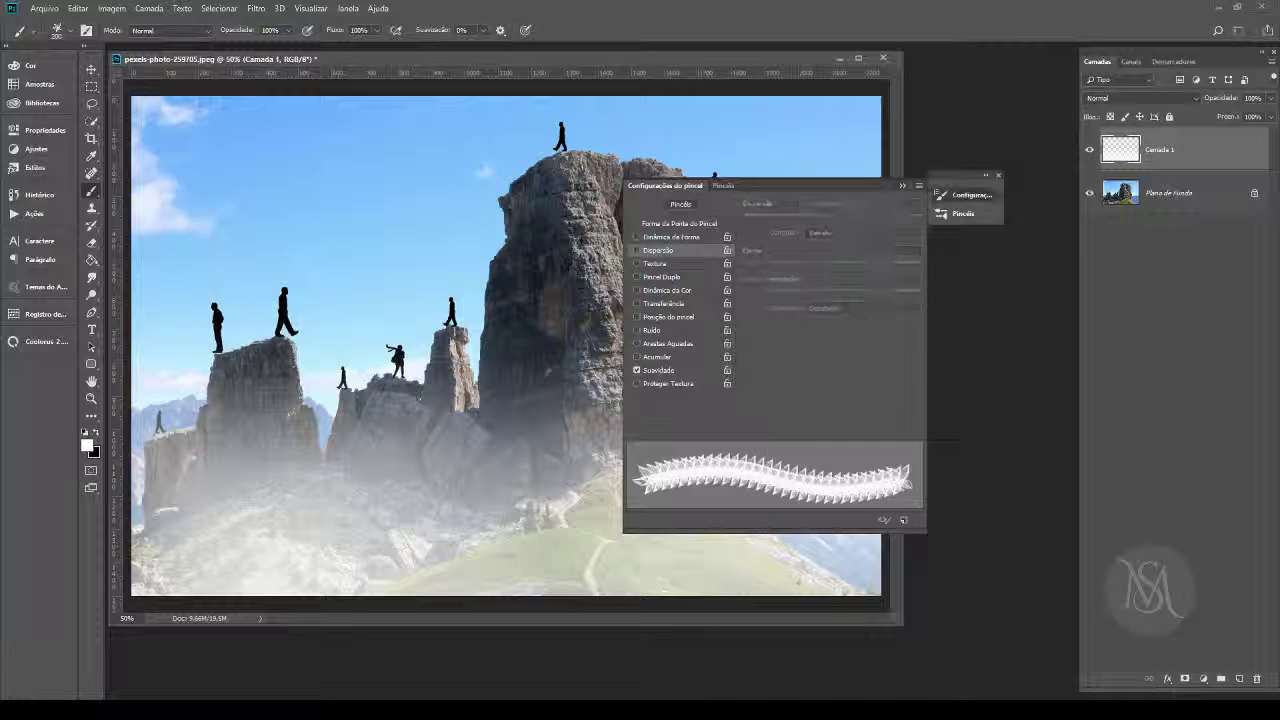
pyautogui.click(637, 250)
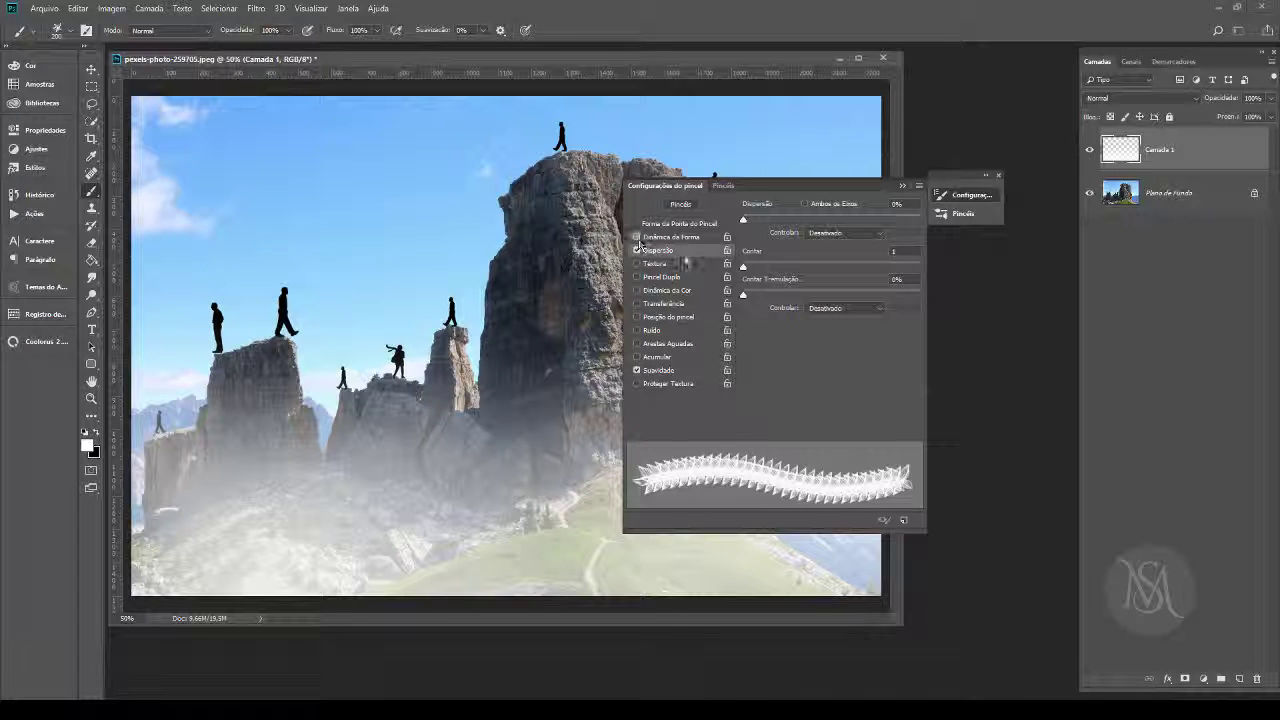
pyautogui.click(637, 237)
pyautogui.moveTo(743, 219); pyautogui.dragTo(920, 219)
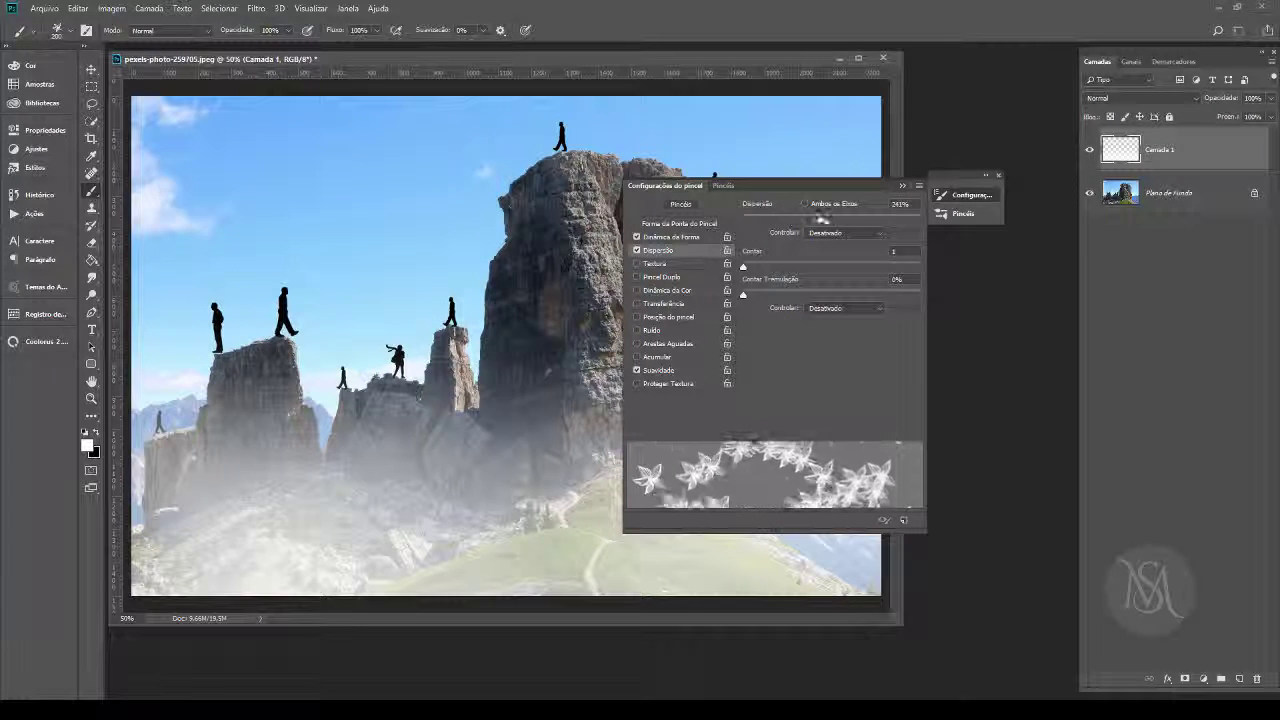
pyautogui.click(690, 236)
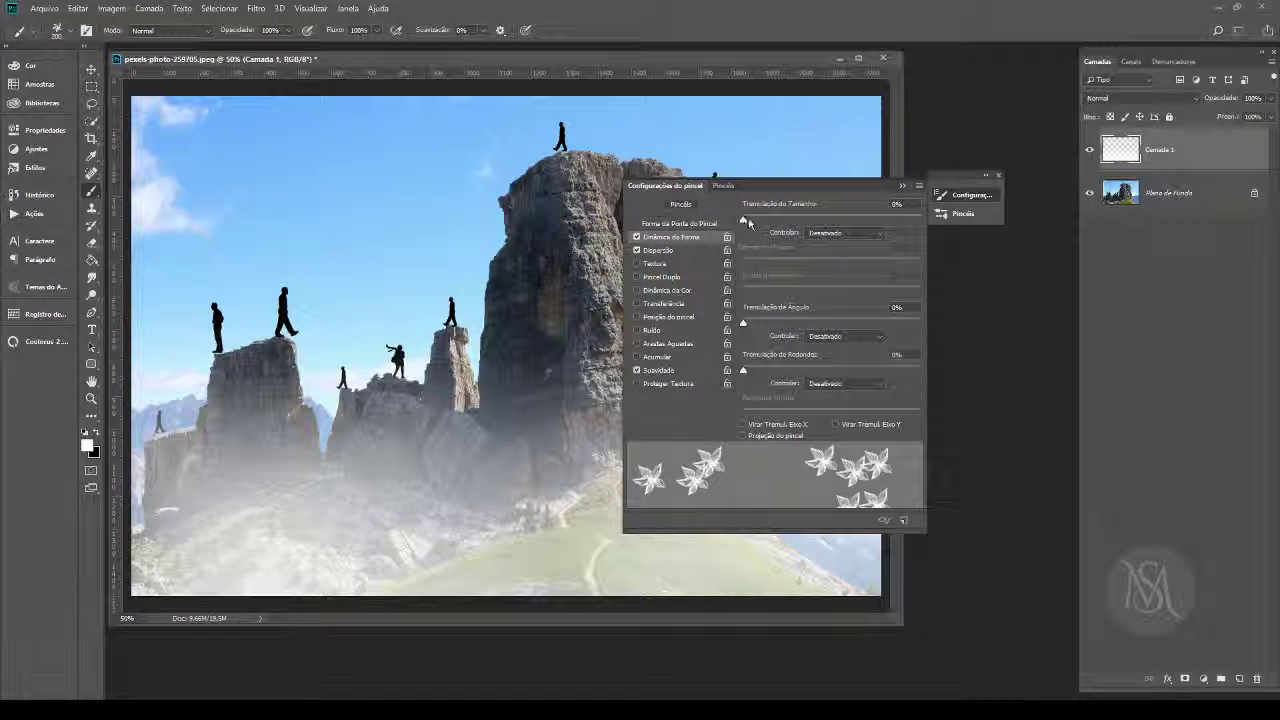
pyautogui.moveTo(743, 219)
pyautogui.mouseDown()
pyautogui.moveTo(942, 228)
pyautogui.moveTo(888, 227)
pyautogui.mouseUp()
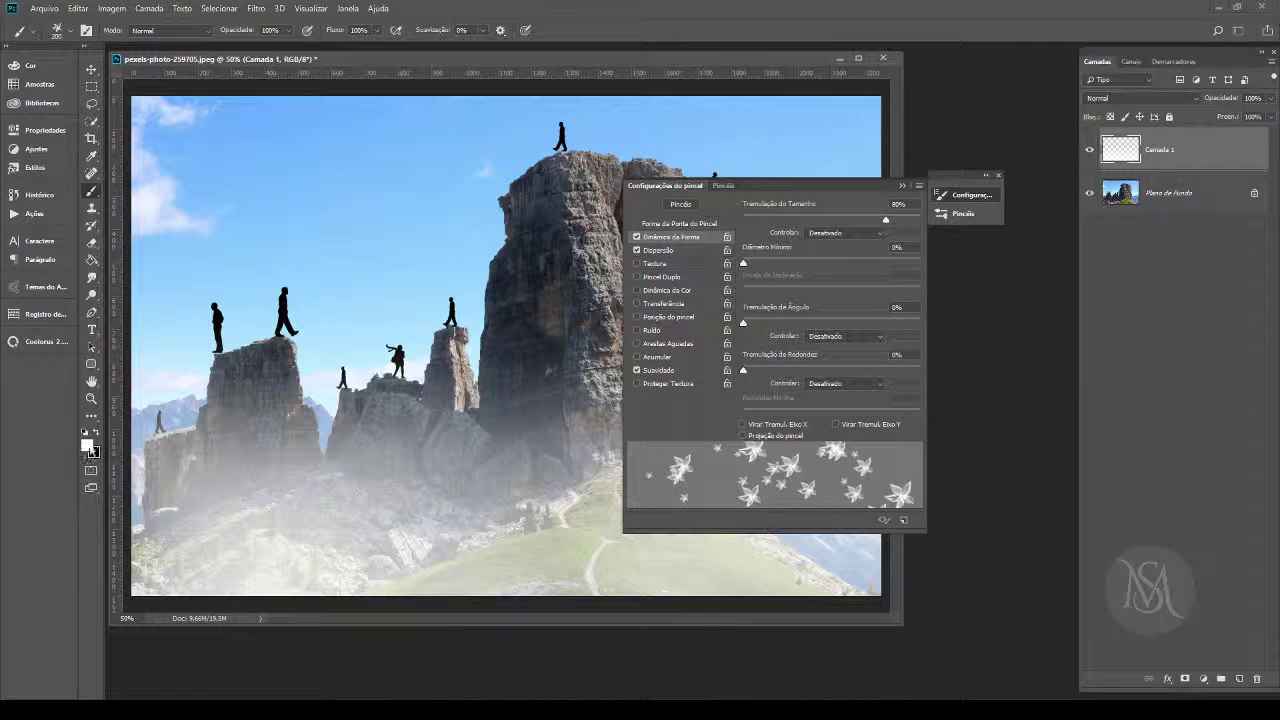
# Step: Set the foreground colour to a reddish pink
pyautogui.click(87, 446)
pyautogui.click(970, 168)
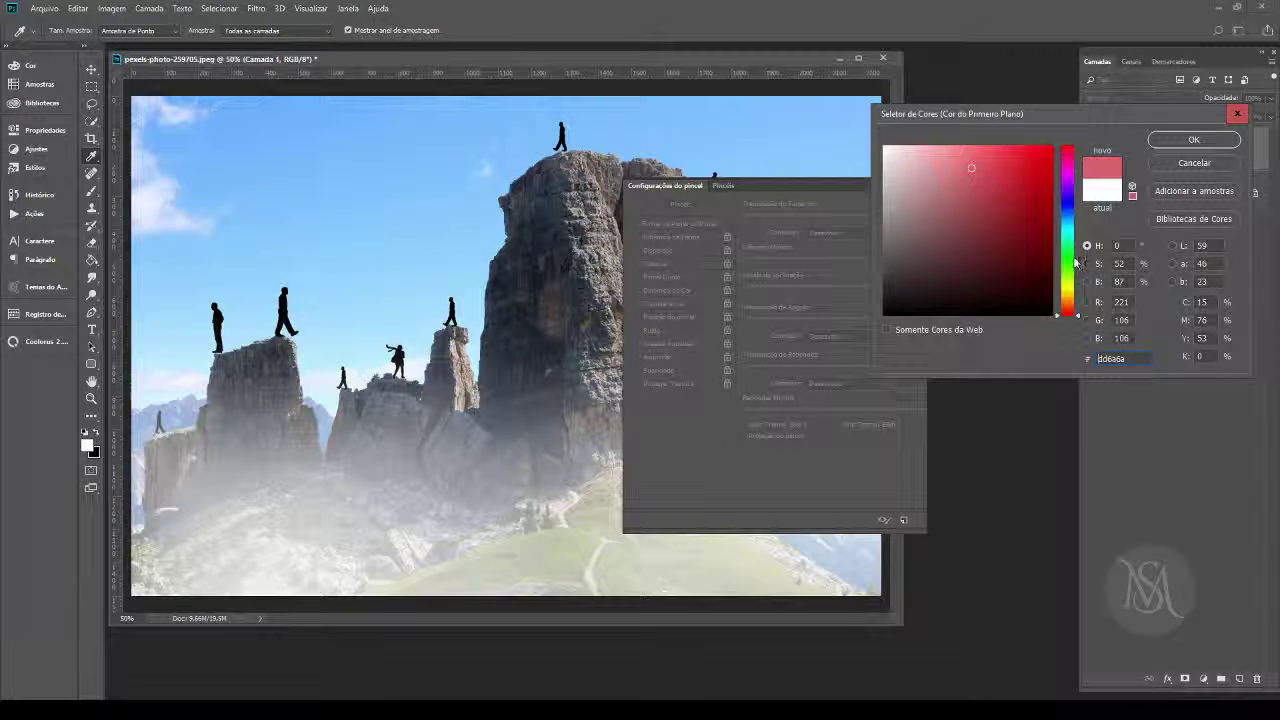
pyautogui.click(1080, 305)
pyautogui.moveTo(1080, 307); pyautogui.dragTo(1080, 313)
pyautogui.click(995, 150)
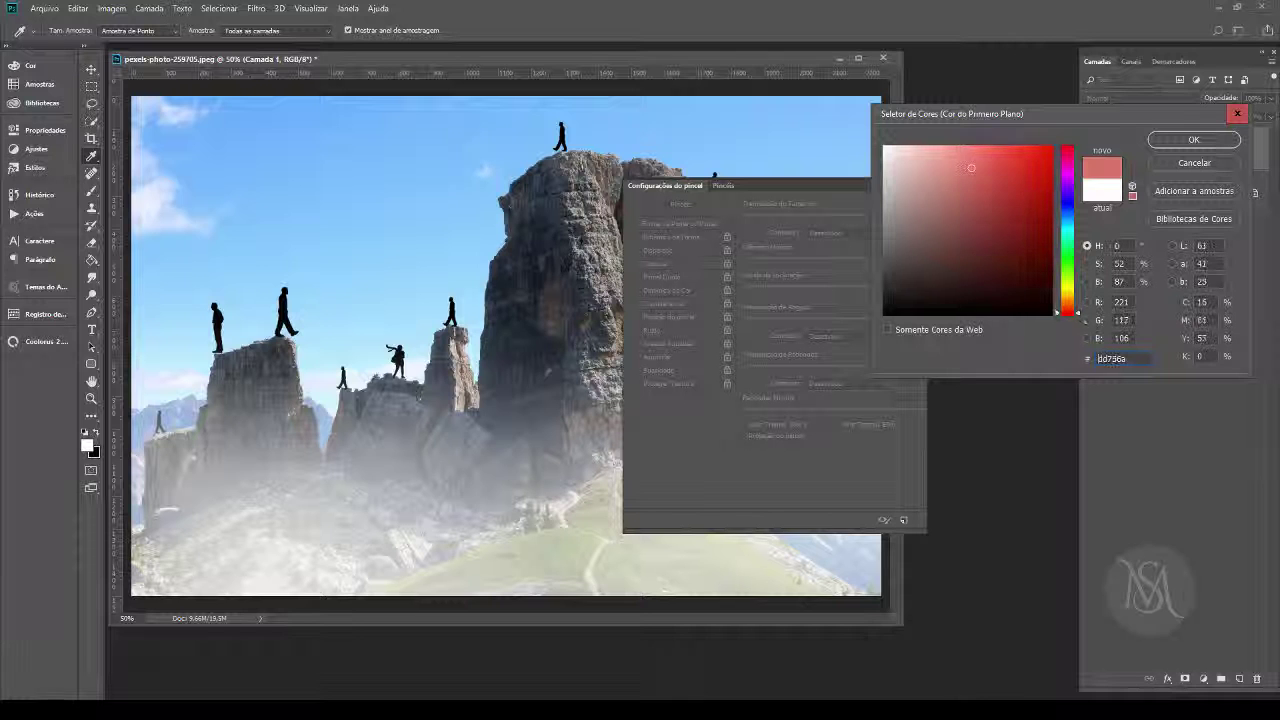
pyautogui.click(1193, 139)
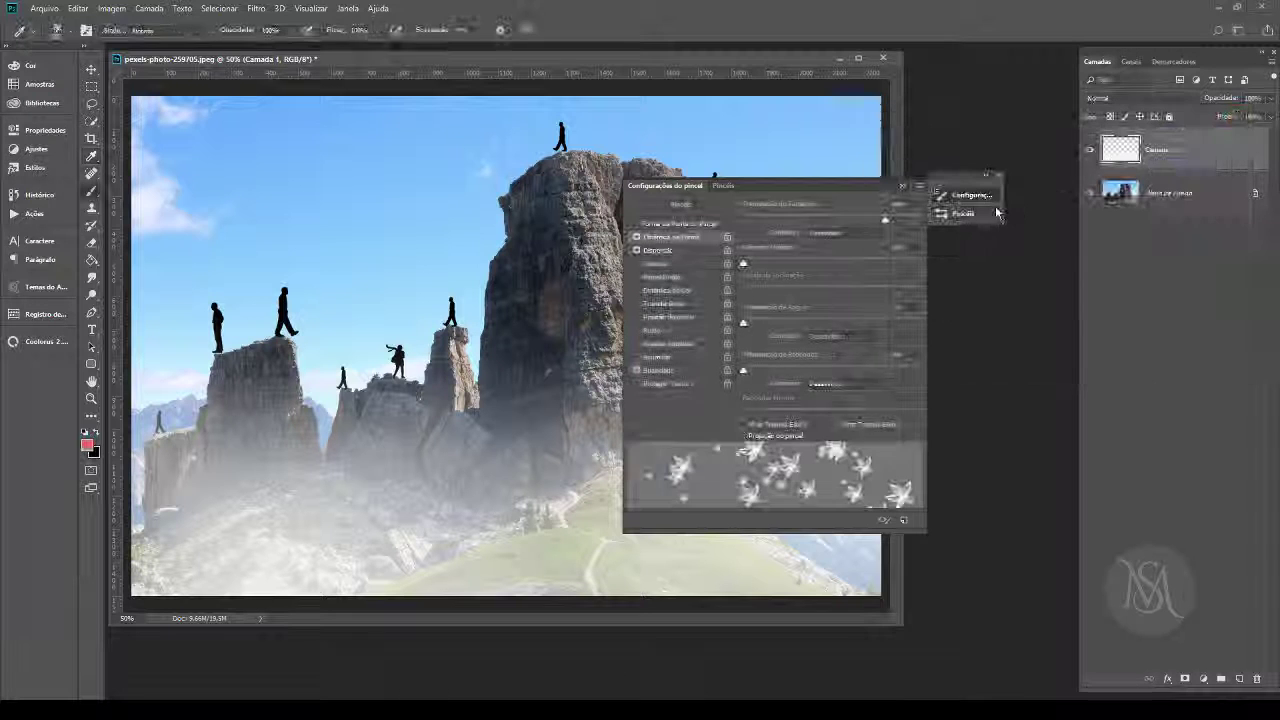
pyautogui.click(901, 189)
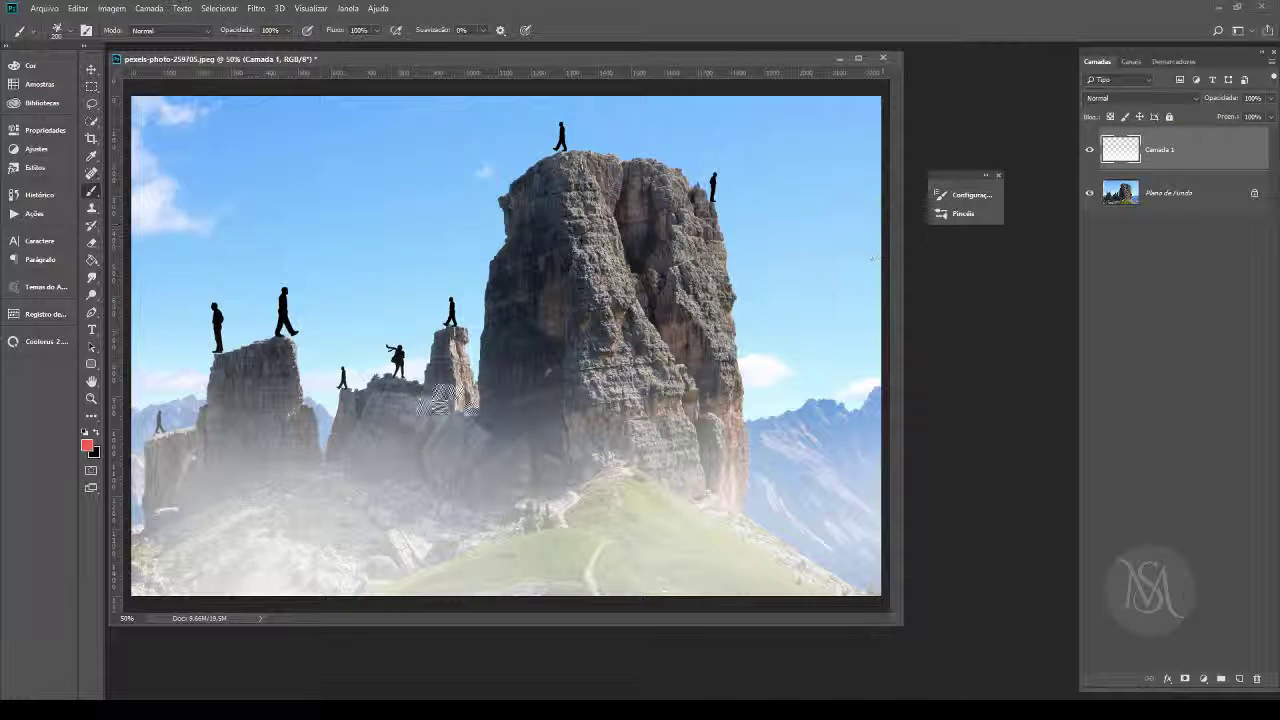
# Step: On a new layer, paint size-30 red flowers across the sky and rocks, then open the File menu
pyautogui.click(1239, 679)
pyautogui.press('[')
pyautogui.press('[')
pyautogui.press('[')
pyautogui.press('[')
pyautogui.press('[')
pyautogui.press('[')
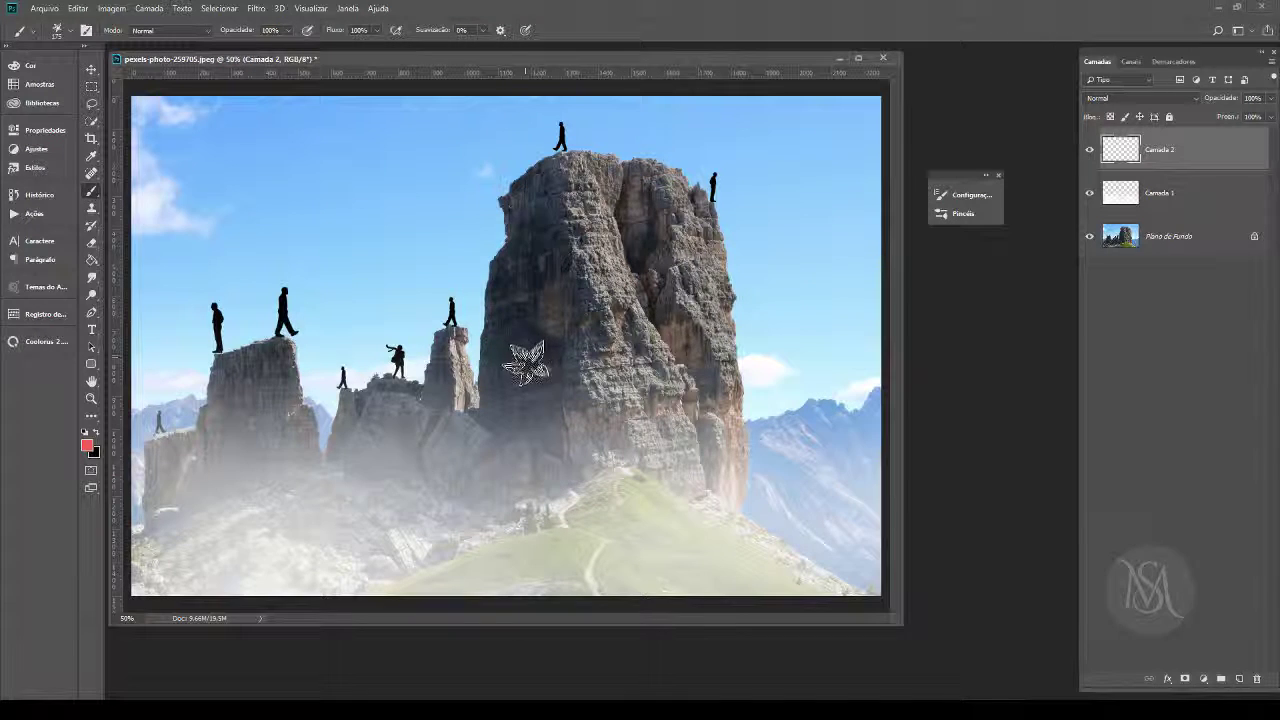
pyautogui.press('[')
pyautogui.press('[')
pyautogui.press('[')
pyautogui.press('[')
pyautogui.press('[')
pyautogui.moveTo(256, 300)
pyautogui.mouseDown()
pyautogui.moveTo(423, 266)
pyautogui.moveTo(815, 445)
pyautogui.mouseUp()
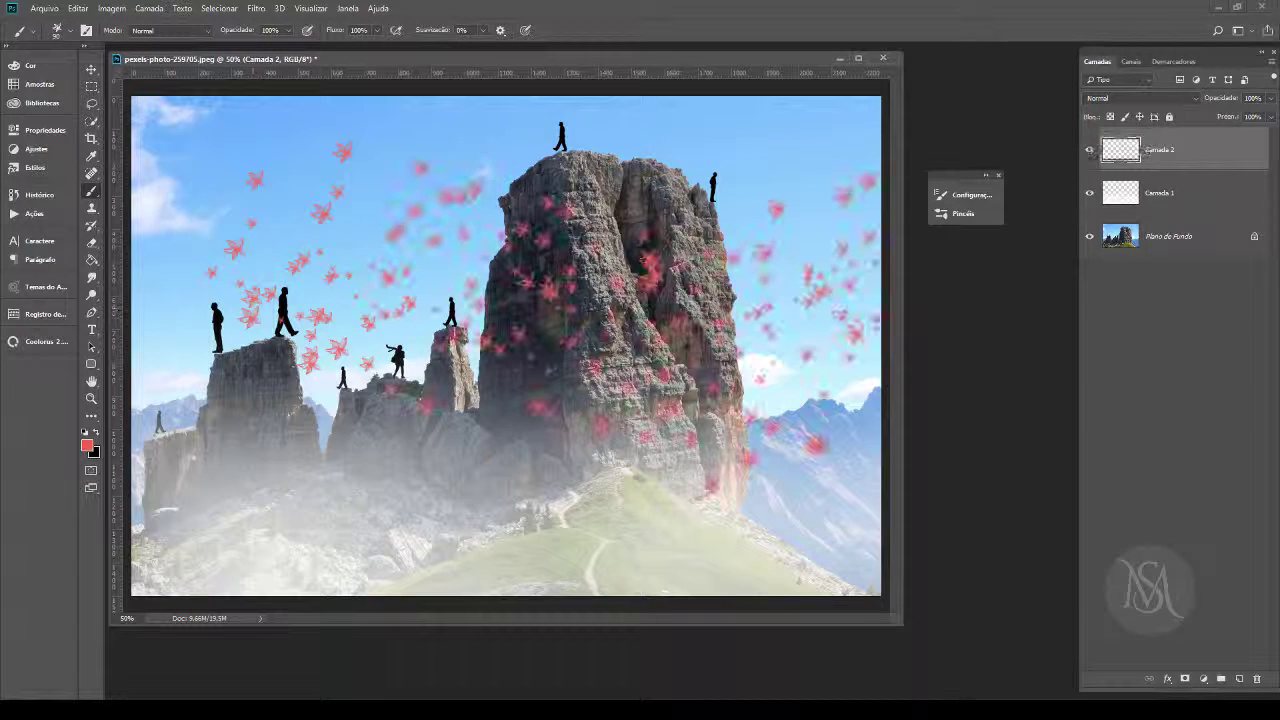
pyautogui.hotkey('ctrl', 'z')
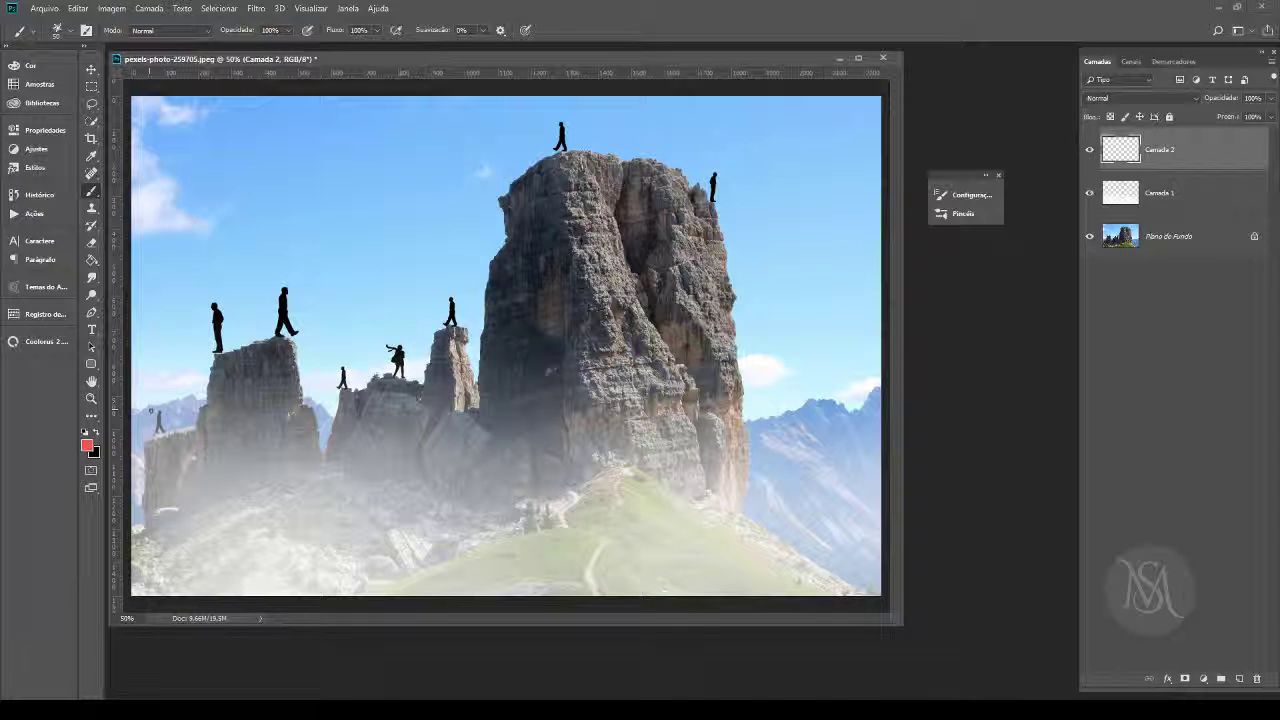
pyautogui.moveTo(170, 400)
pyautogui.mouseDown()
pyautogui.moveTo(450, 290)
pyautogui.moveTo(860, 210)
pyautogui.mouseUp()
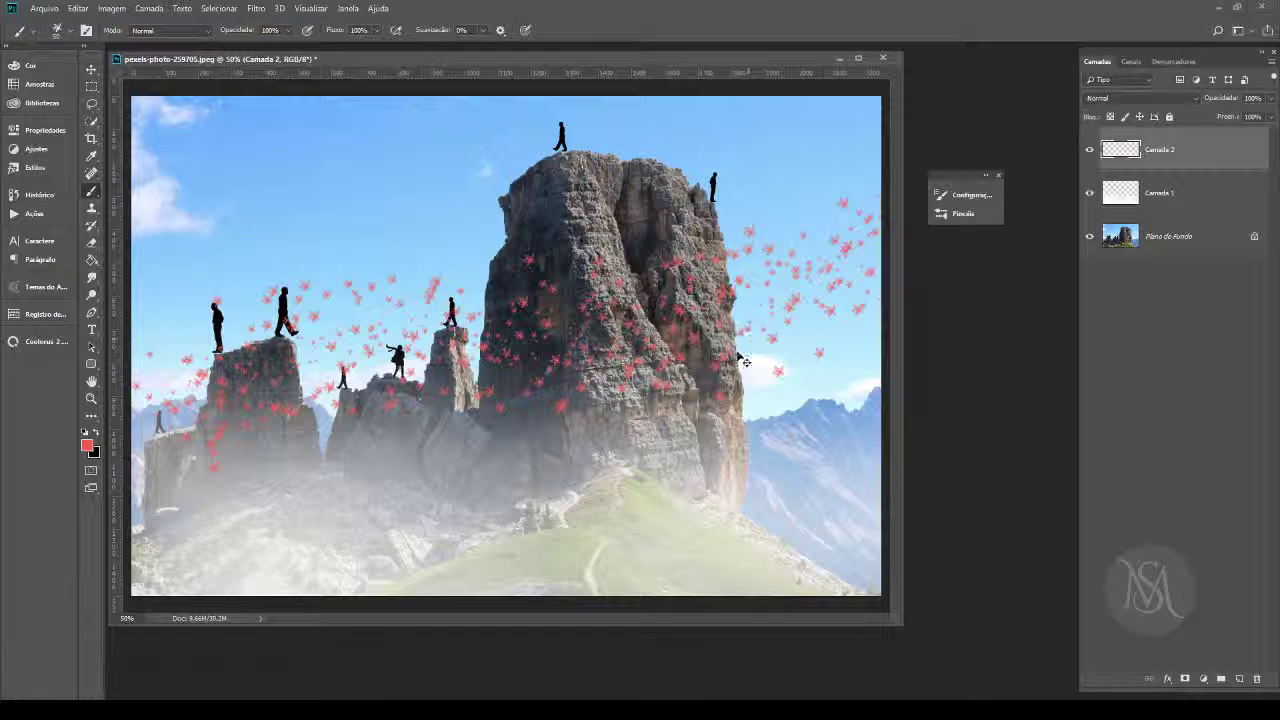
pyautogui.hotkey('ctrl', 'z')
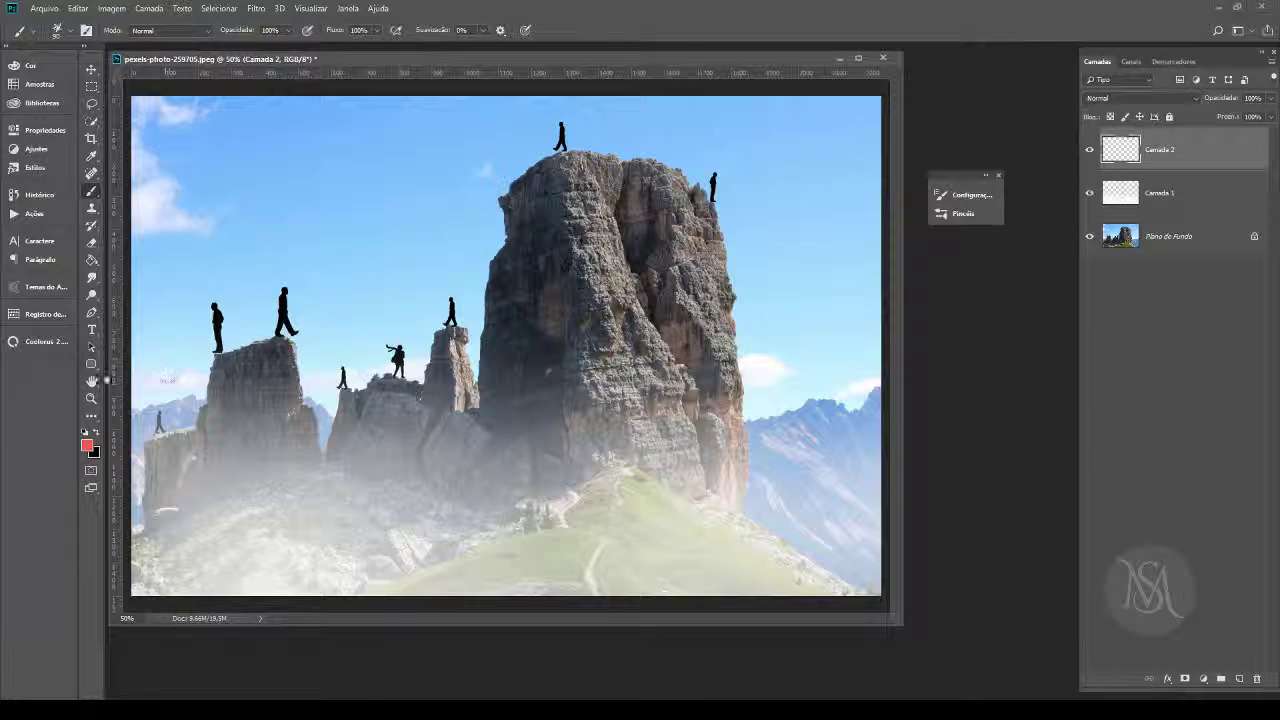
pyautogui.moveTo(150, 380); pyautogui.dragTo(1070, 228)
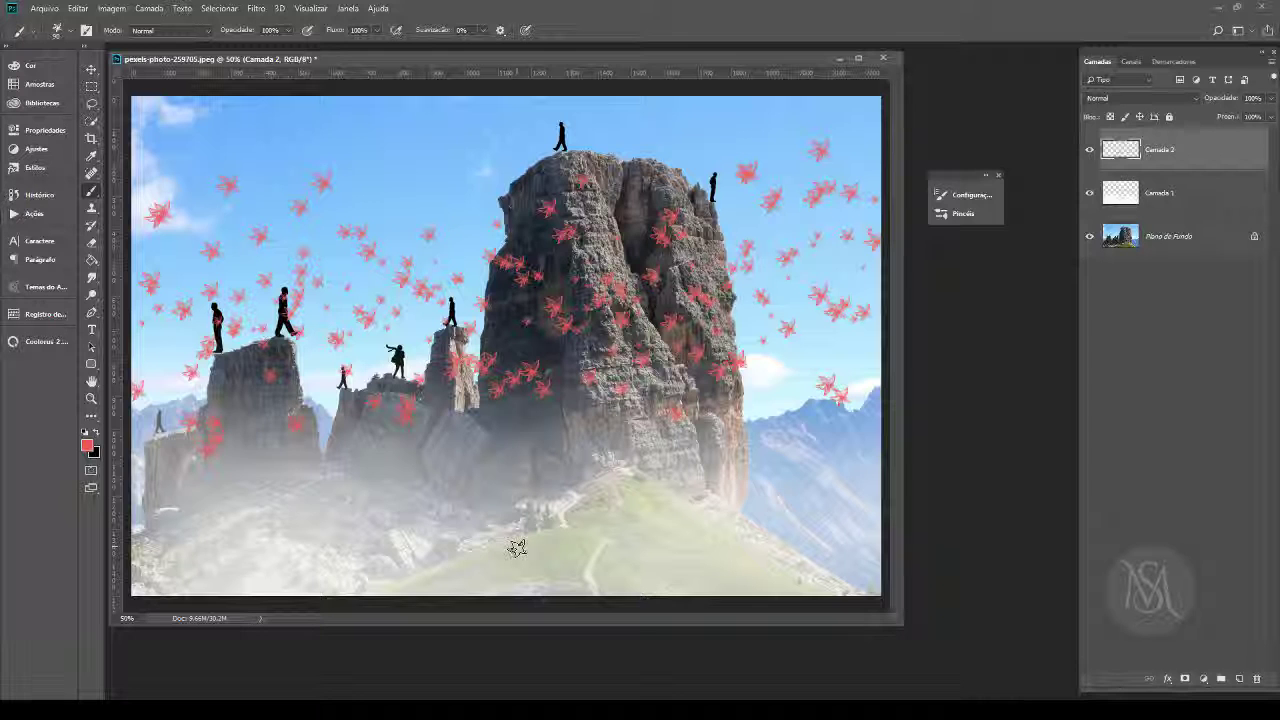
pyautogui.click(44, 8)
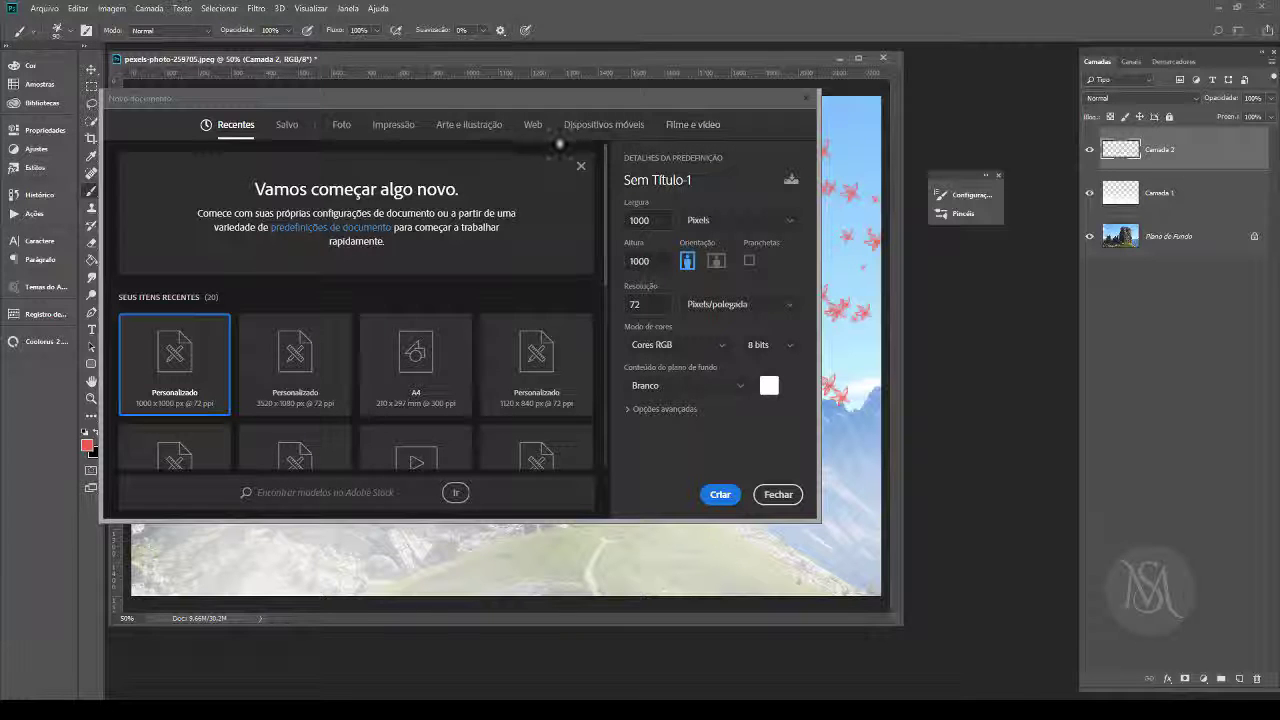
# Step: Create a blank 1000 × 1000 px Art & Illustration document and centre its window
pyautogui.click(476, 133)
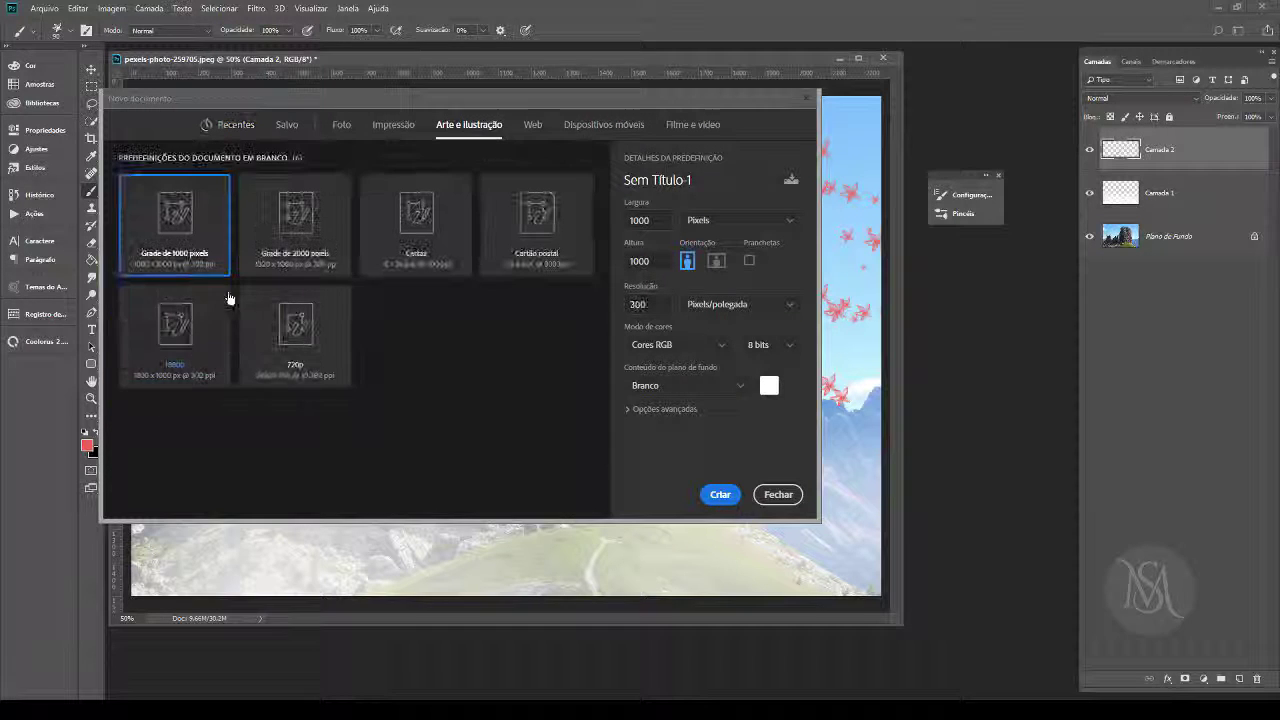
pyautogui.click(720, 494)
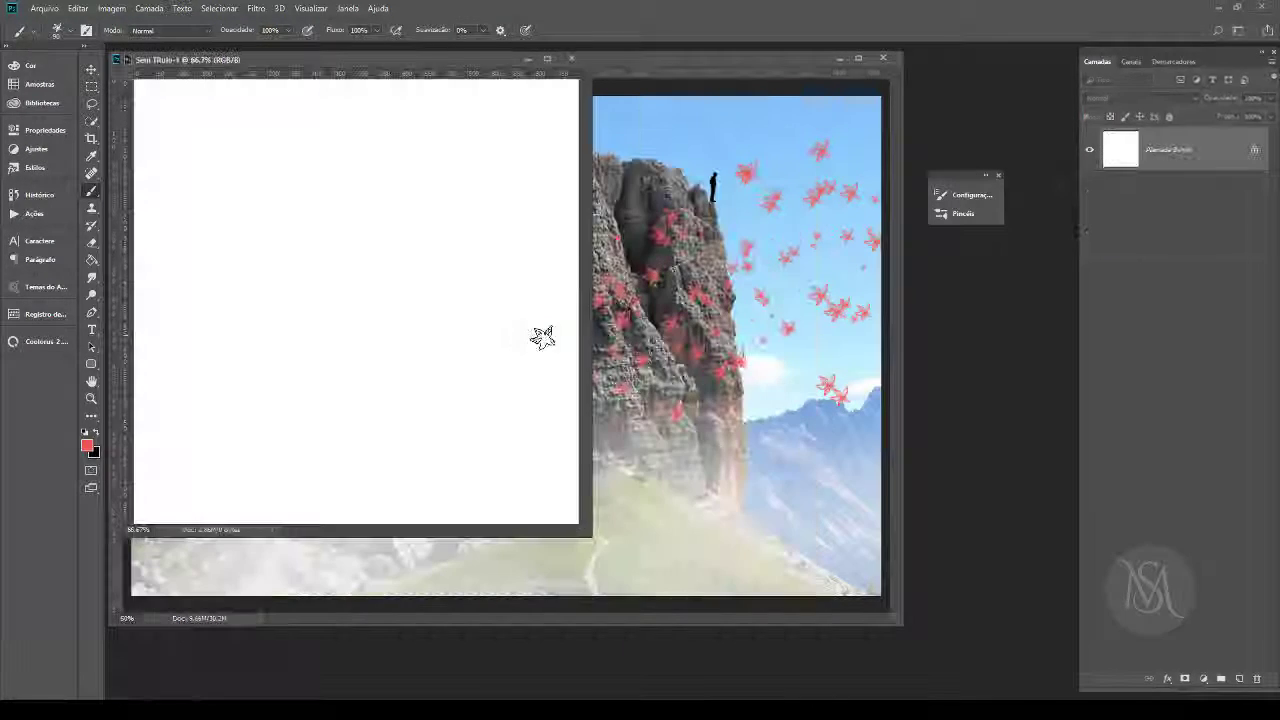
pyautogui.moveTo(388, 59)
pyautogui.mouseDown()
pyautogui.moveTo(812, 149)
pyautogui.moveTo(637, 134)
pyautogui.mouseUp()
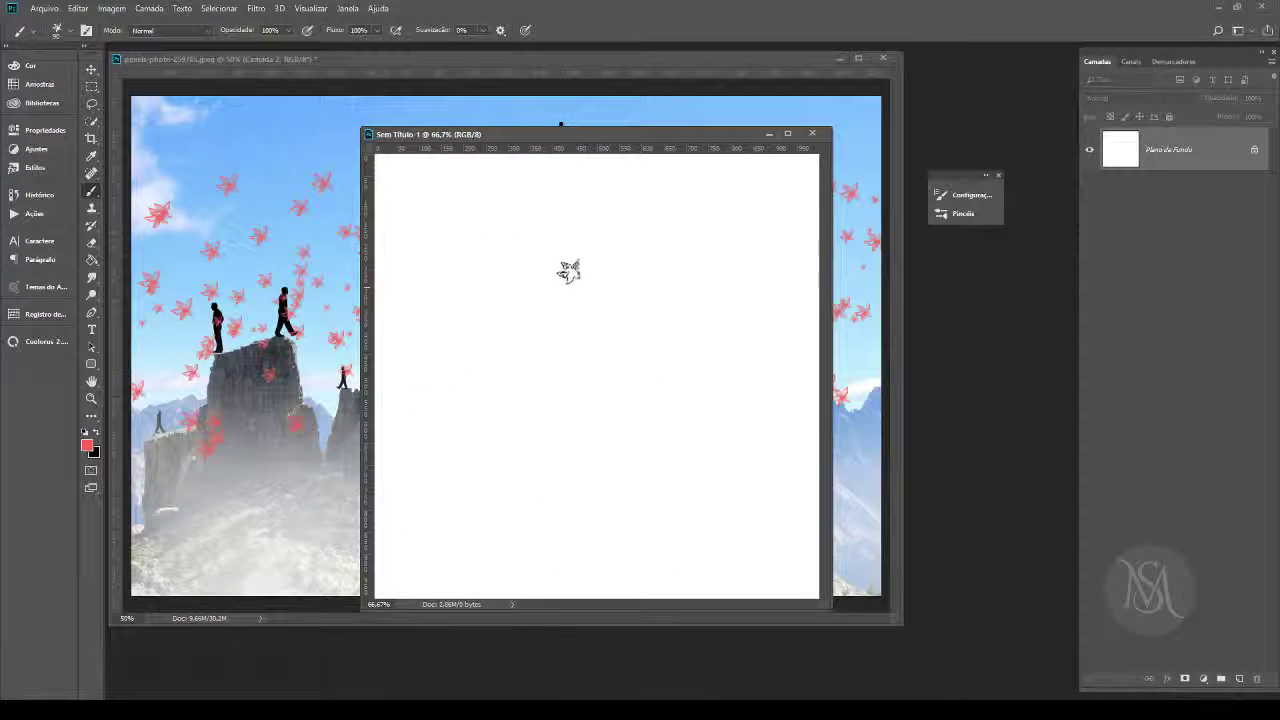
# Step: Set up a thin black Hard Round brush and try a test stroke
pyautogui.rightClick(569, 272)
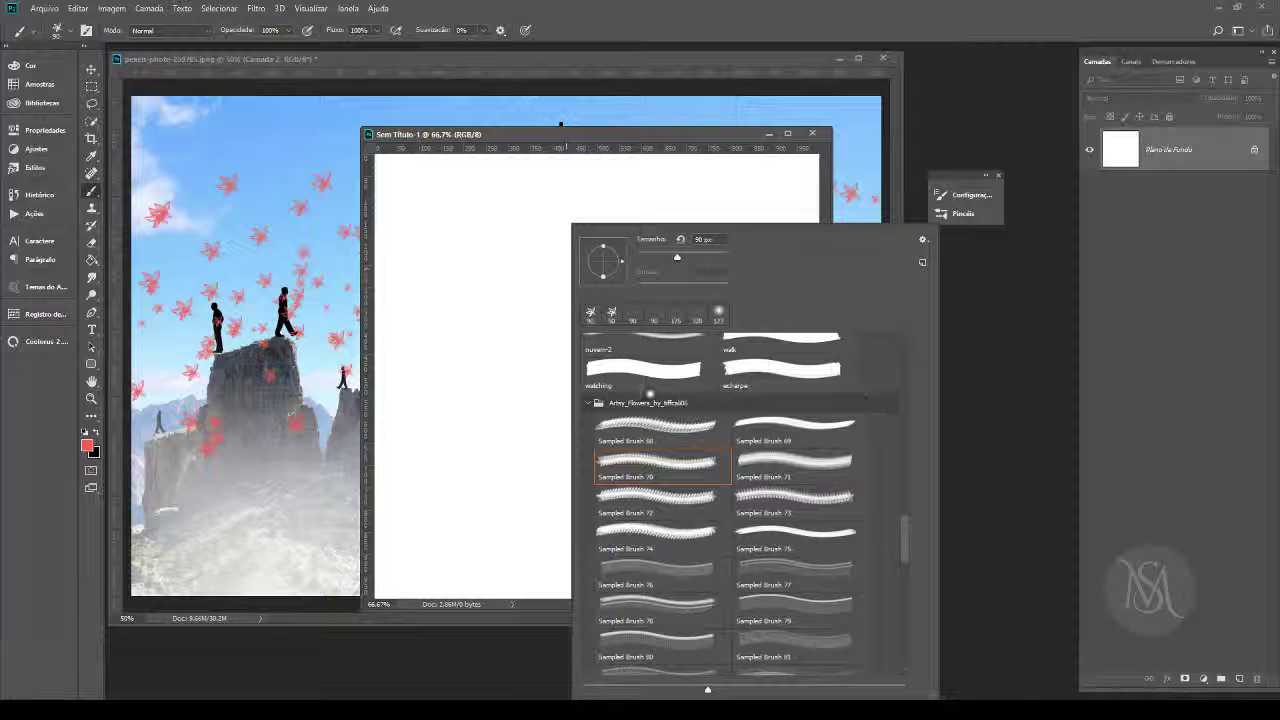
pyautogui.moveTo(905, 540); pyautogui.dragTo(913, 348)
pyautogui.click(770, 369)
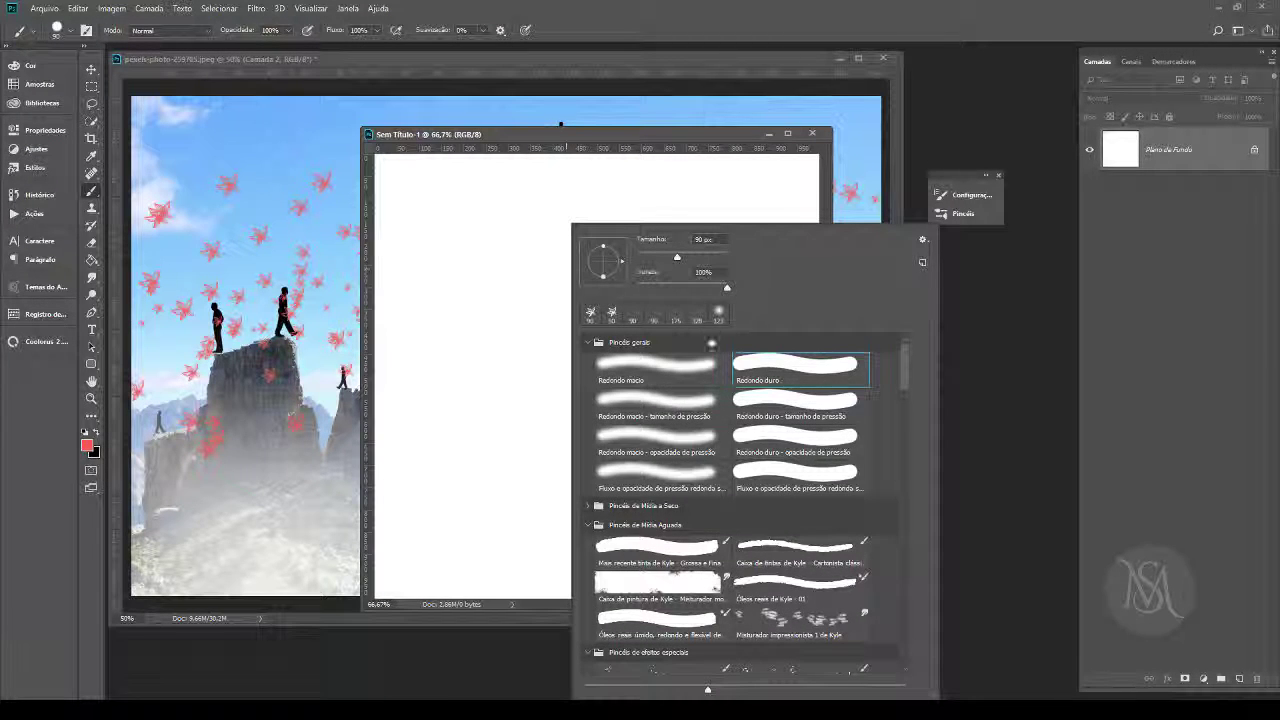
pyautogui.moveTo(676, 257); pyautogui.dragTo(643, 260)
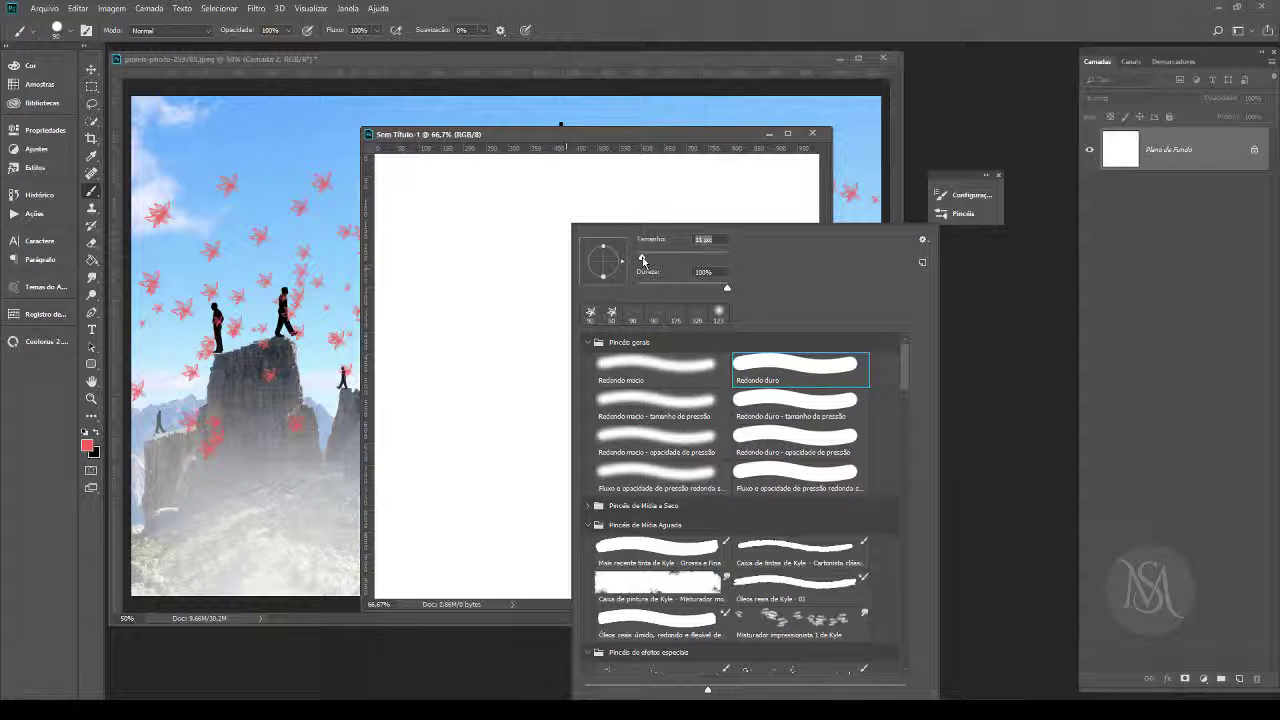
pyautogui.click(677, 193)
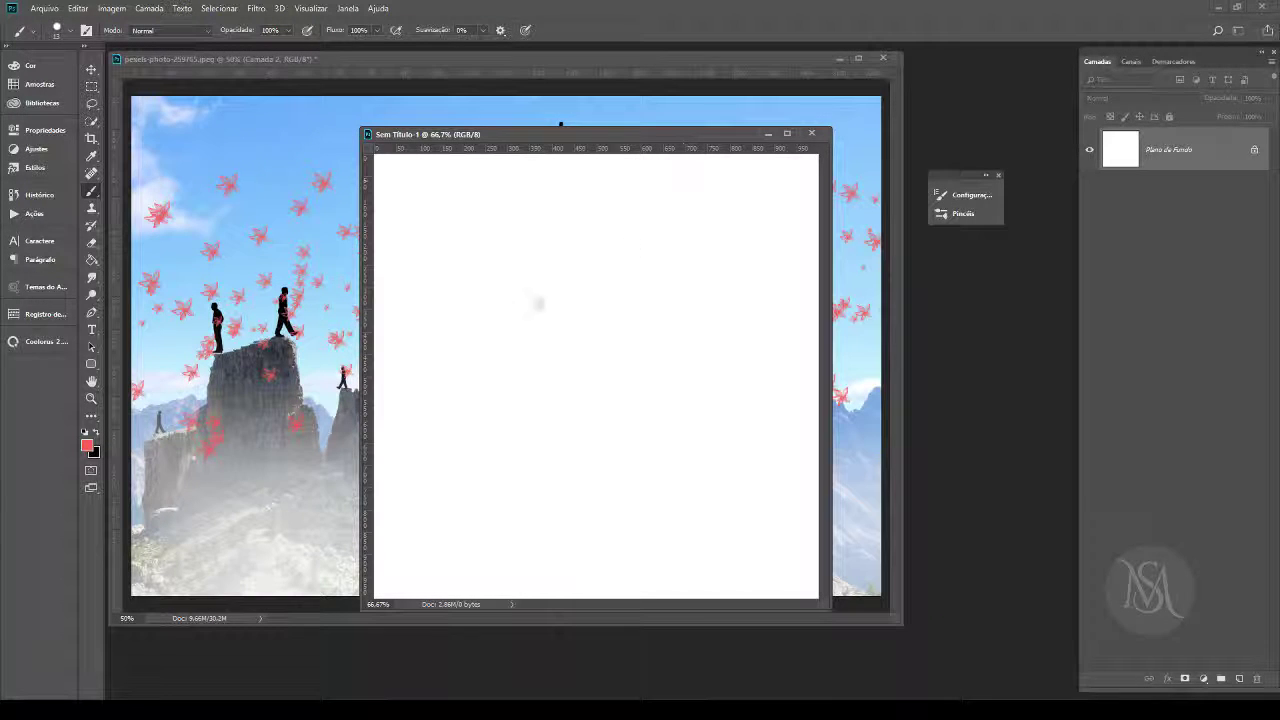
pyautogui.click(96, 432)
pyautogui.moveTo(413, 393); pyautogui.dragTo(743, 336)
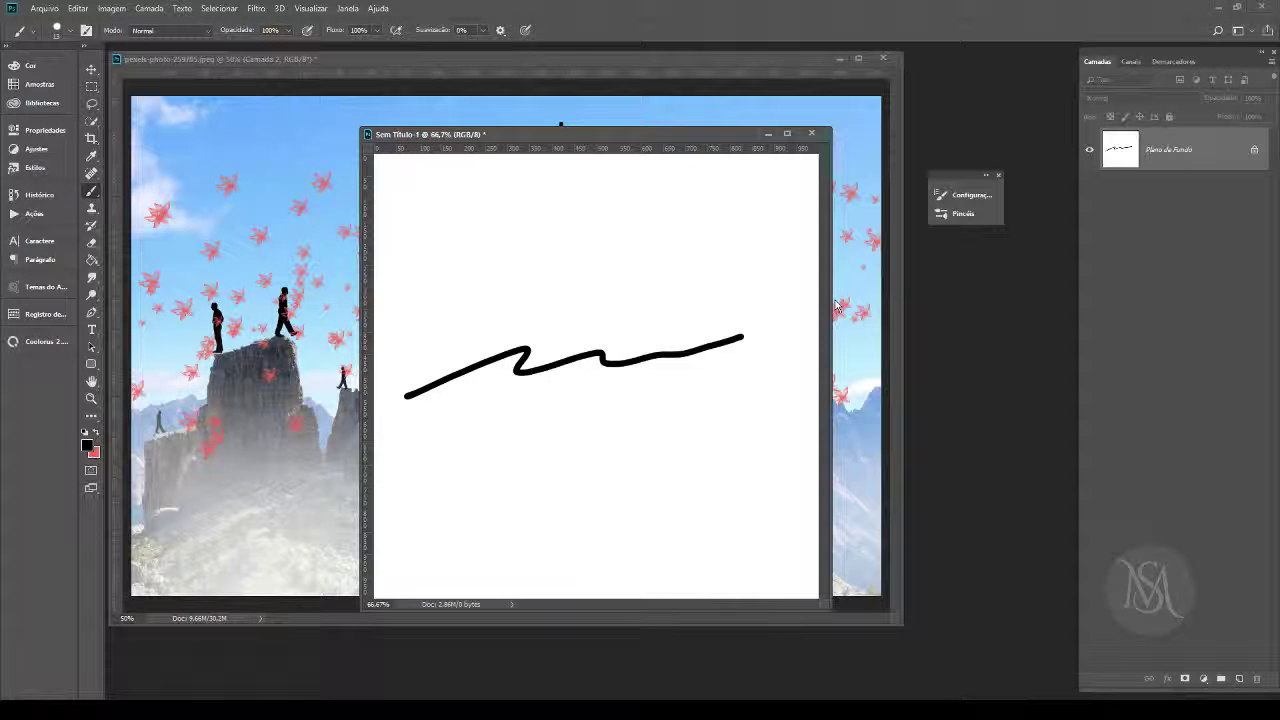
pyautogui.hotkey('ctrl', 'z')
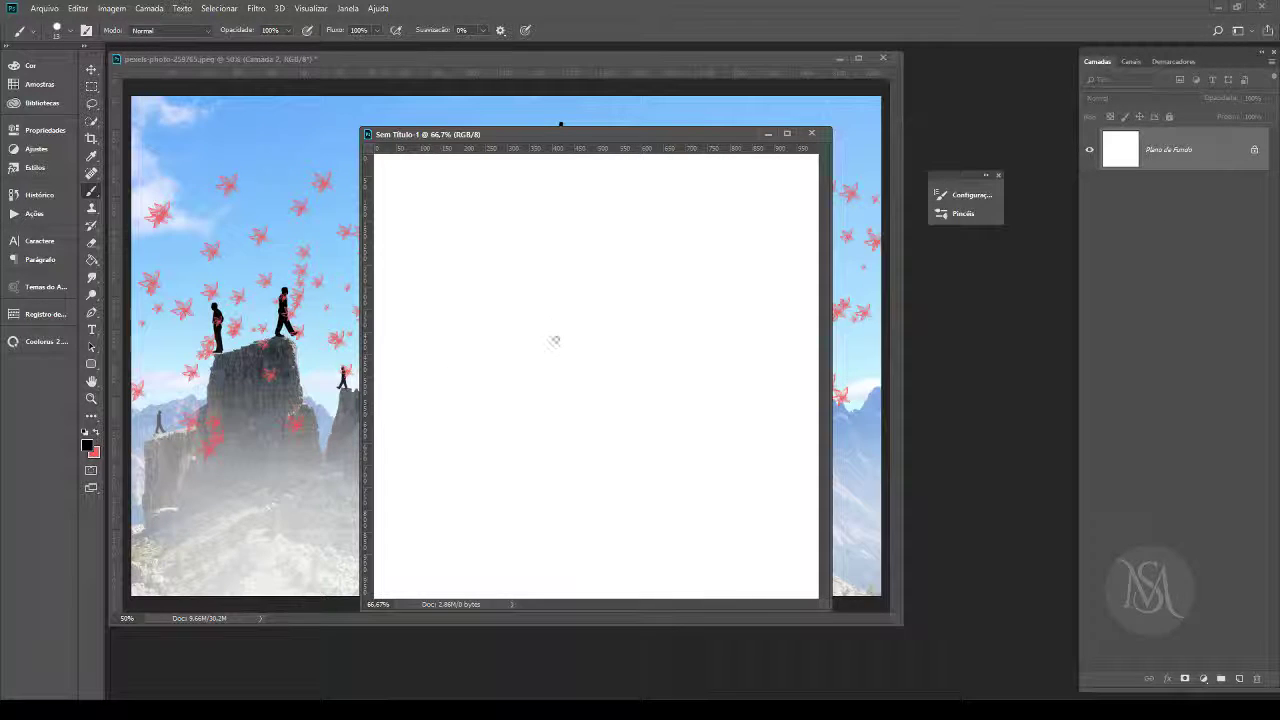
# Step: Readjust the brush size, try another stroke, and tilt the canvas view about 45°
pyautogui.rightClick(608, 344)
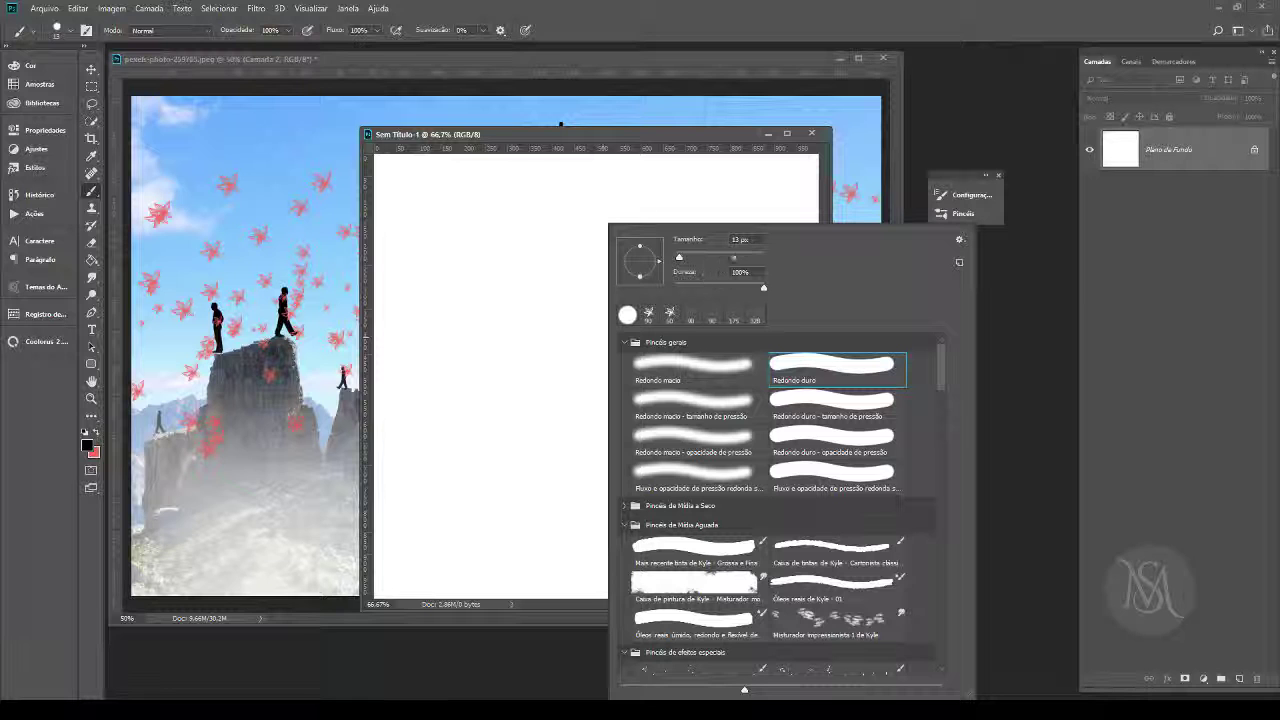
pyautogui.click(755, 241)
pyautogui.press('Return')
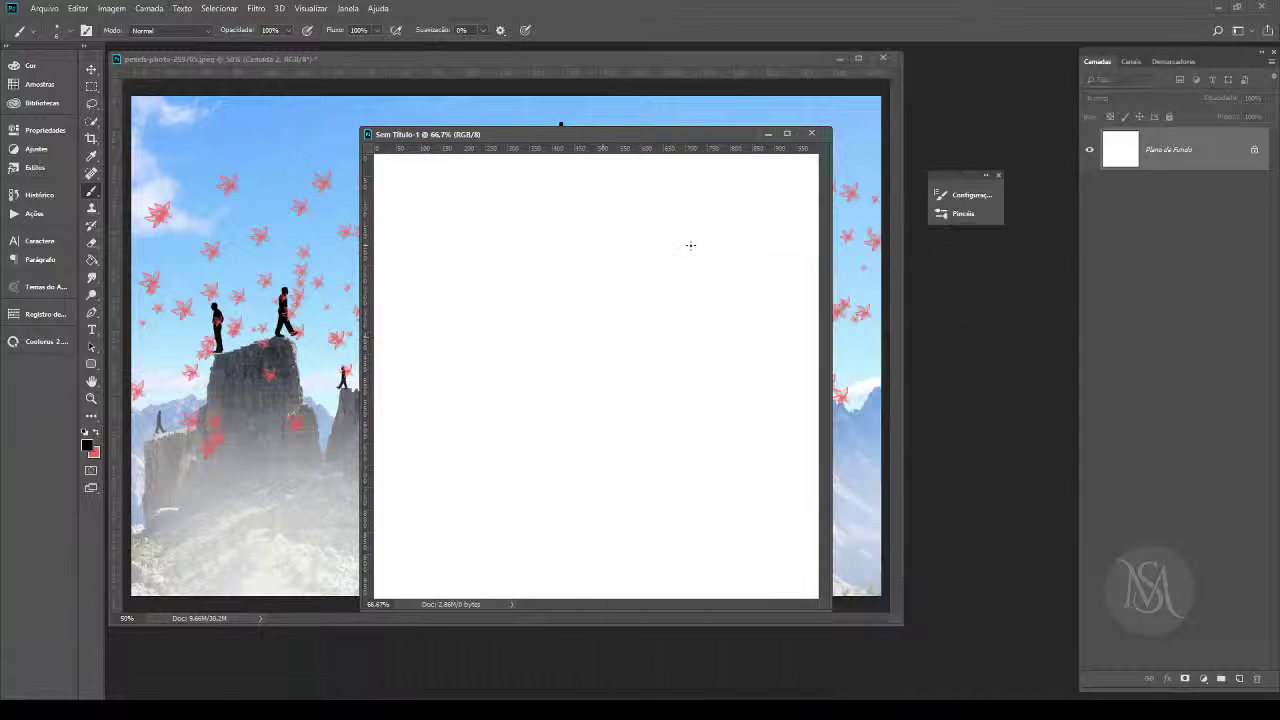
pyautogui.moveTo(448, 397)
pyautogui.mouseDown()
pyautogui.moveTo(600, 344)
pyautogui.moveTo(716, 332)
pyautogui.moveTo(609, 294)
pyautogui.mouseUp()
pyautogui.hotkey('ctrl', 'z')
pyautogui.press('r')
pyautogui.press('b')
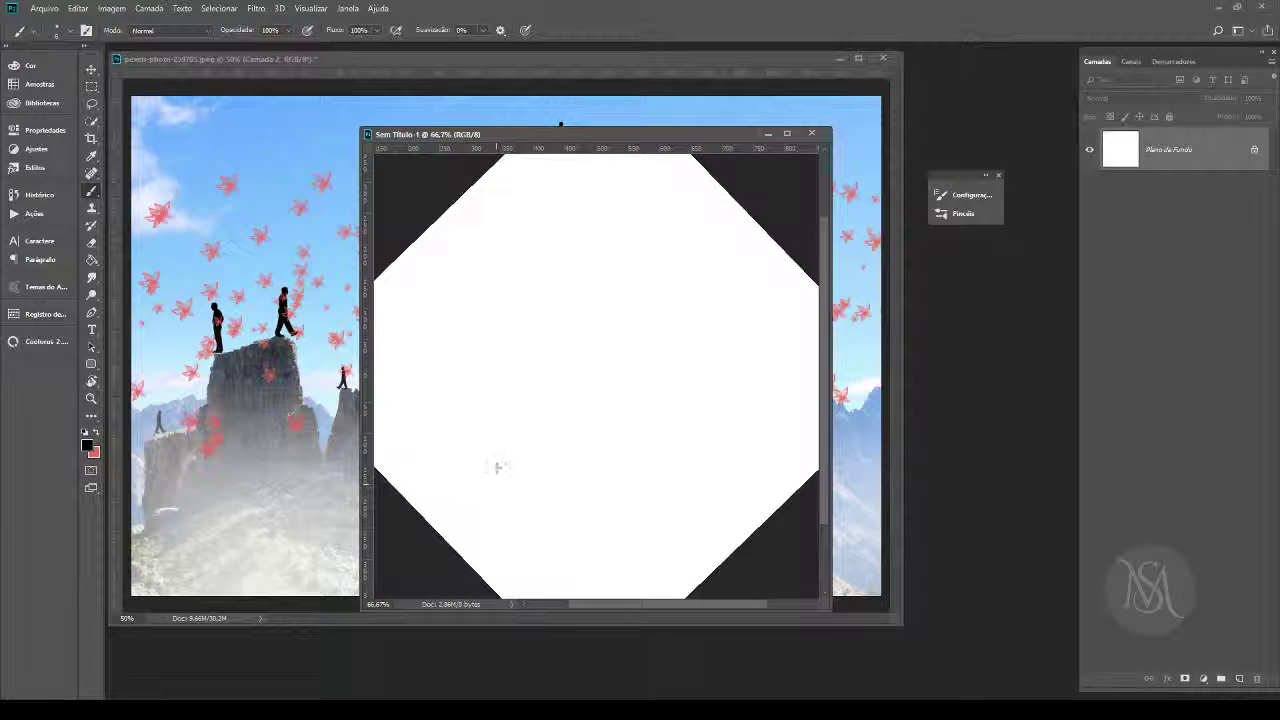
# Step: Draw the final thin black signature squiggle across the middle of the canvas
pyautogui.moveTo(495, 482); pyautogui.dragTo(565, 487)
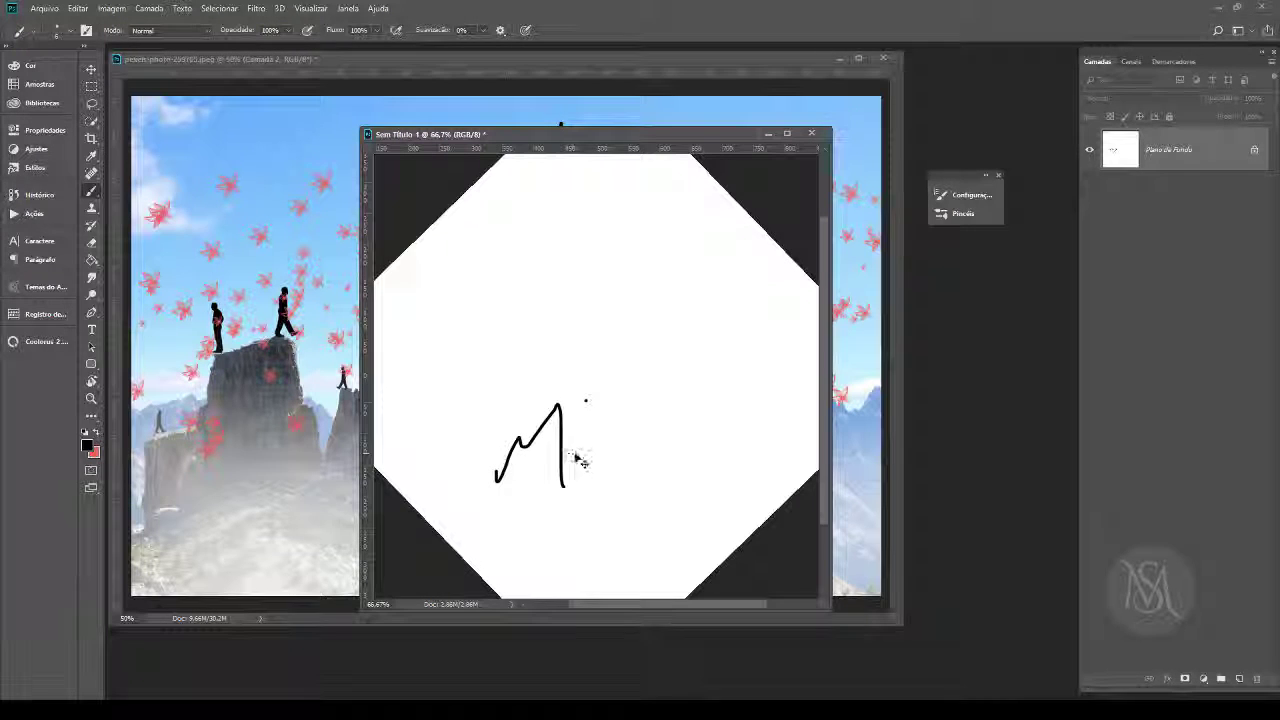
pyautogui.hotkey('ctrl', 'z')
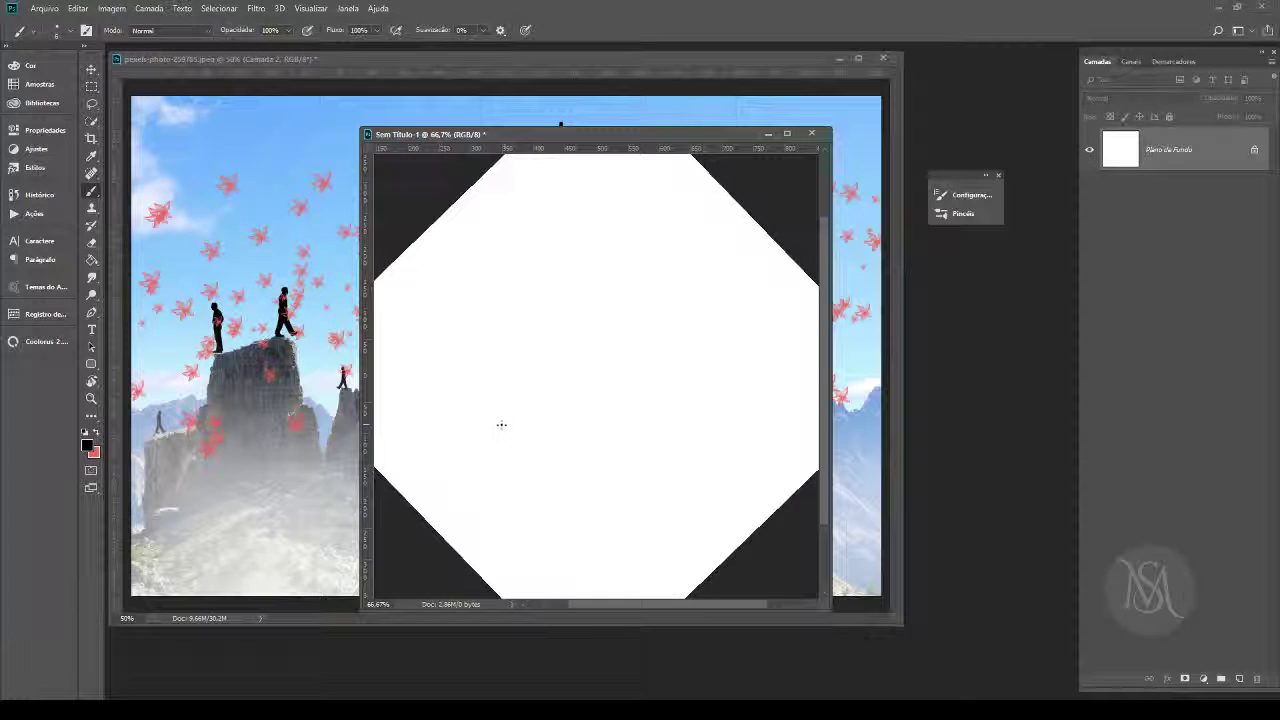
pyautogui.moveTo(502, 427)
pyautogui.mouseDown()
pyautogui.moveTo(619, 342)
pyautogui.moveTo(661, 414)
pyautogui.mouseUp()
pyautogui.moveTo(622, 335); pyautogui.dragTo(680, 297)
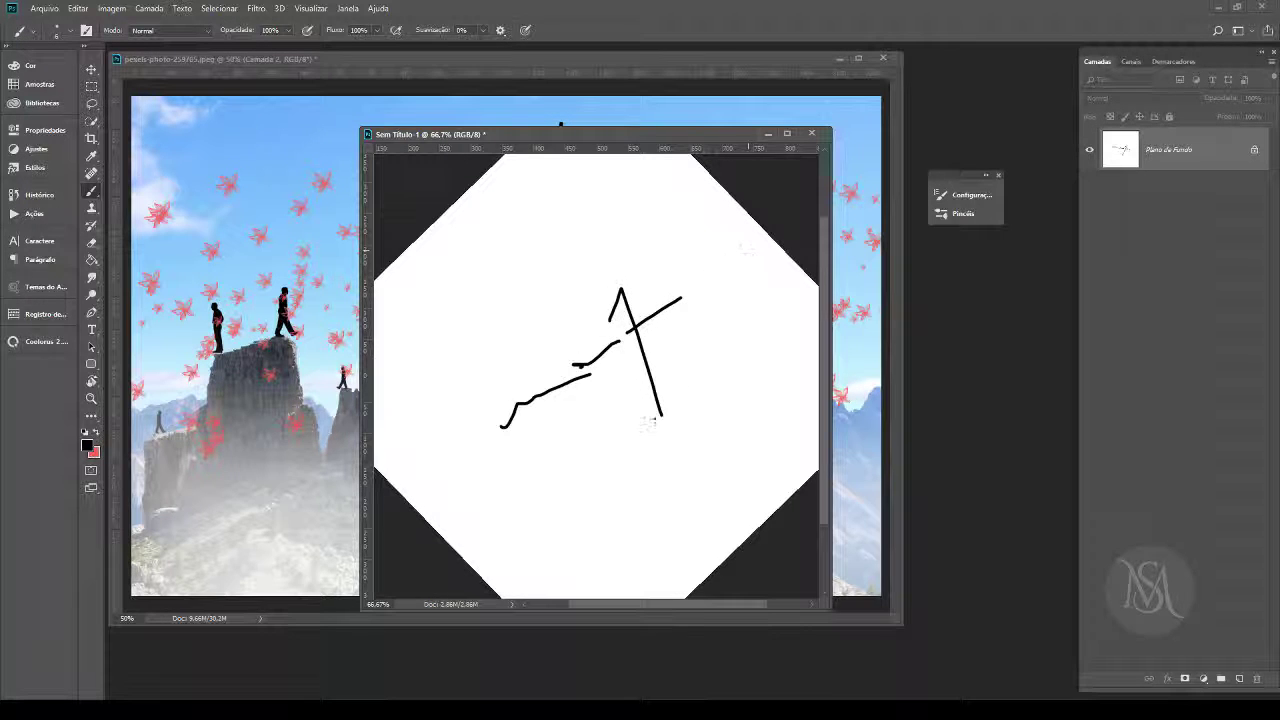
pyautogui.press('Escape')
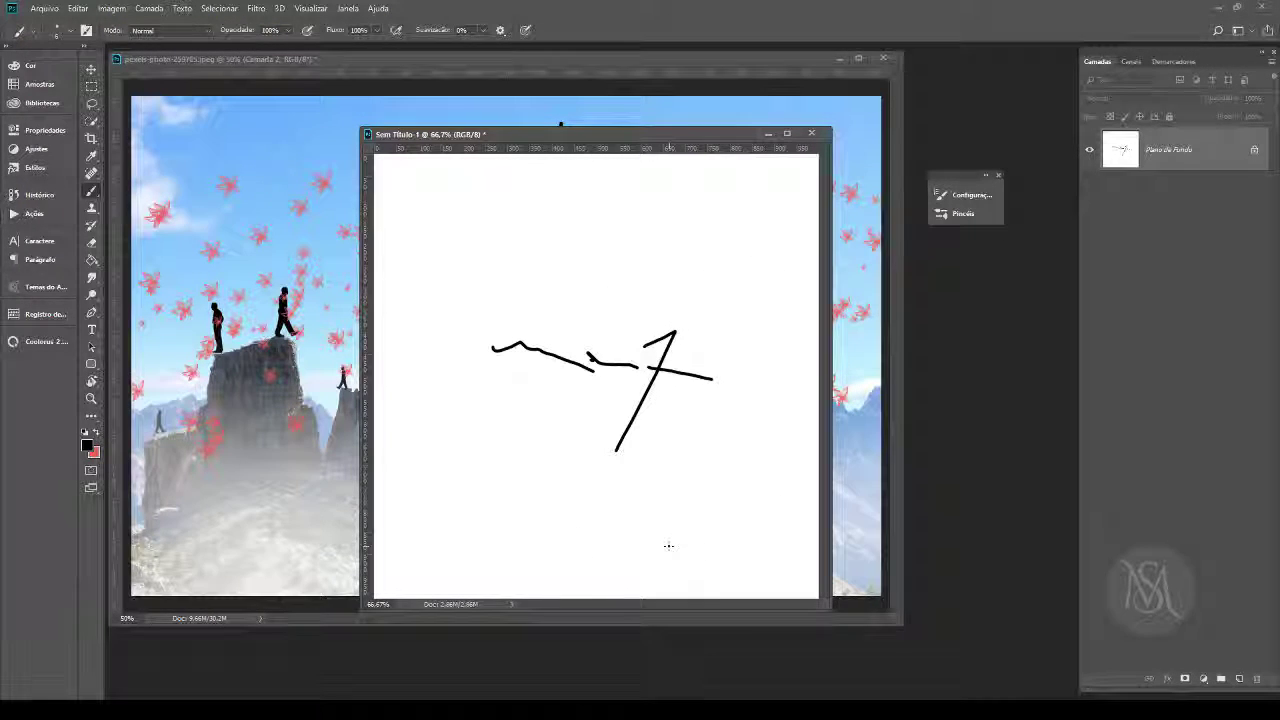
pyautogui.hotkey('ctrl', 'z')
pyautogui.hotkey('ctrl', 'z')
pyautogui.hotkey('ctrl', 'z')
pyautogui.hotkey('ctrl', 'z')
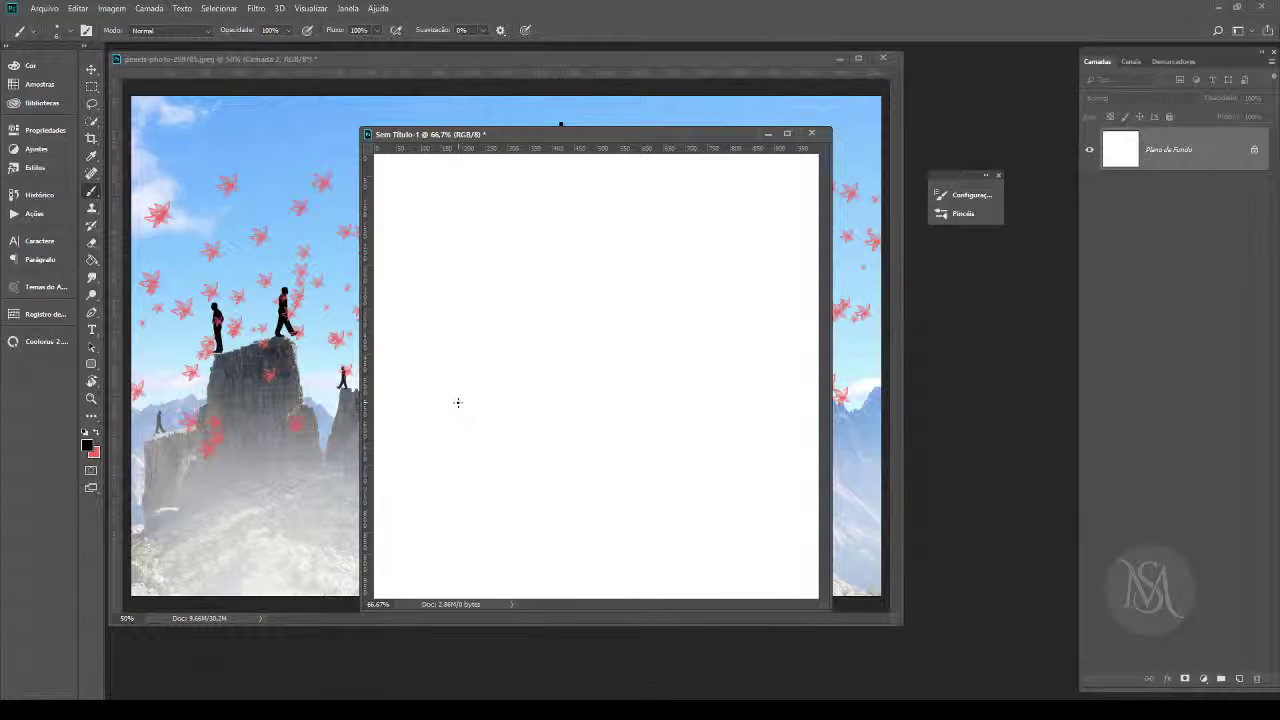
pyautogui.moveTo(553, 393)
pyautogui.mouseDown()
pyautogui.moveTo(606, 392)
pyautogui.moveTo(627, 418)
pyautogui.moveTo(707, 383)
pyautogui.mouseUp()
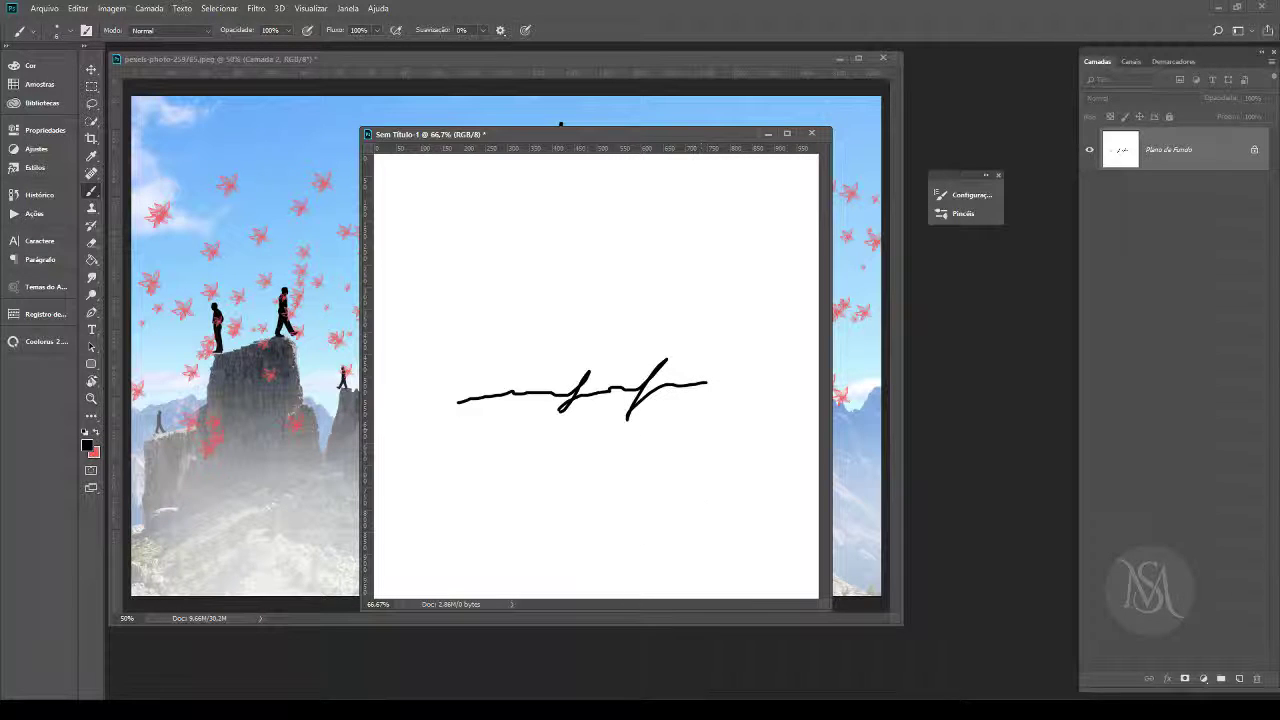
pyautogui.press('c')
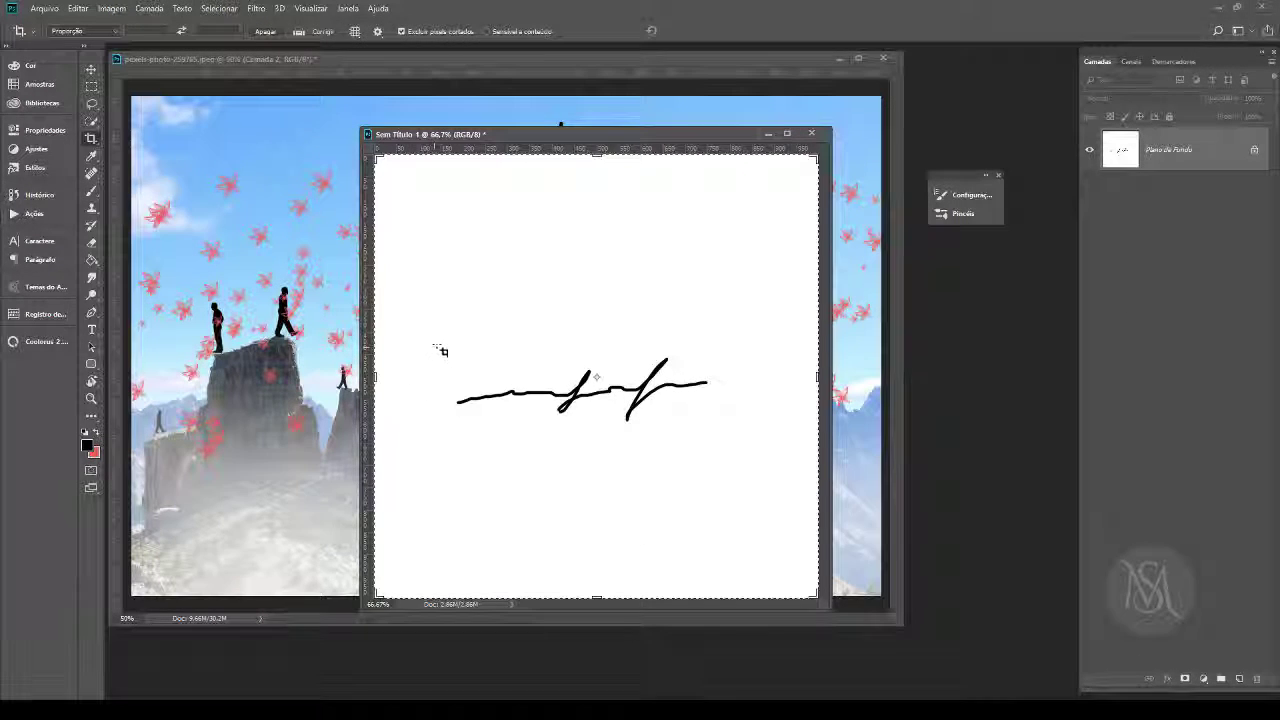
# Step: Crop tightly around the signature and define it as a brush preset named 'a'
pyautogui.moveTo(722, 409); pyautogui.dragTo(737, 440)
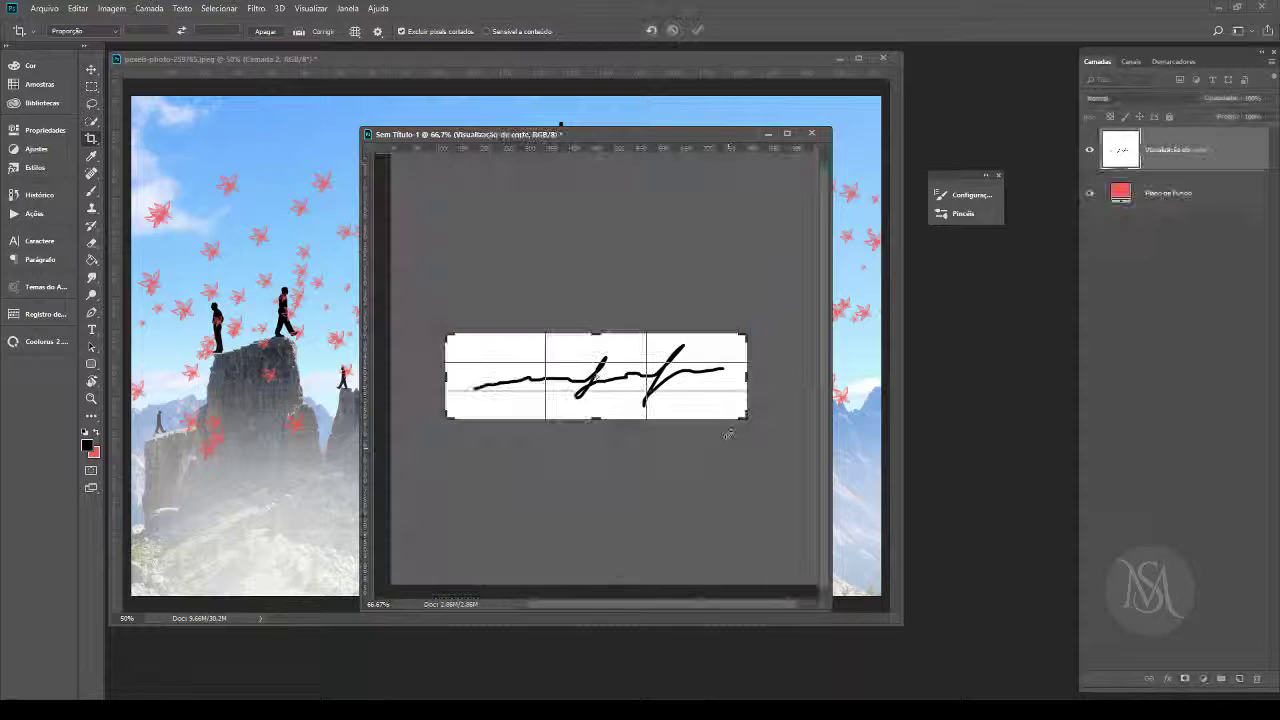
pyautogui.press('Return')
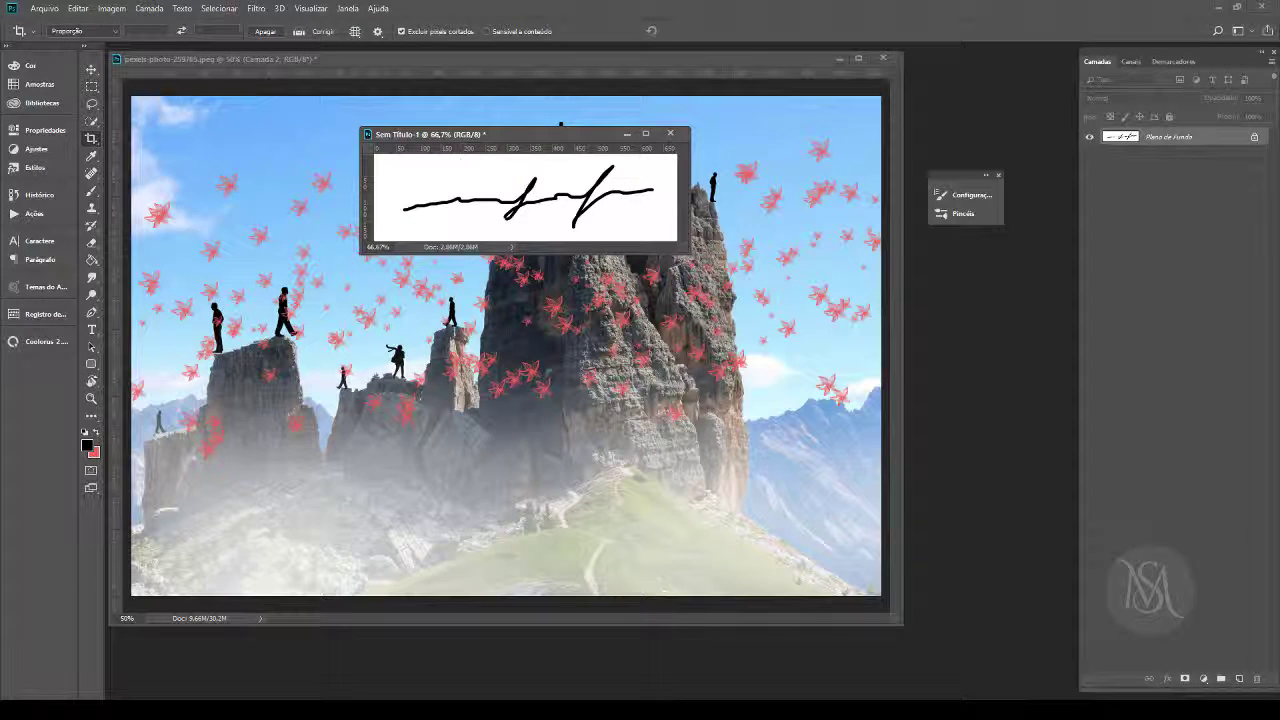
pyautogui.click(78, 8)
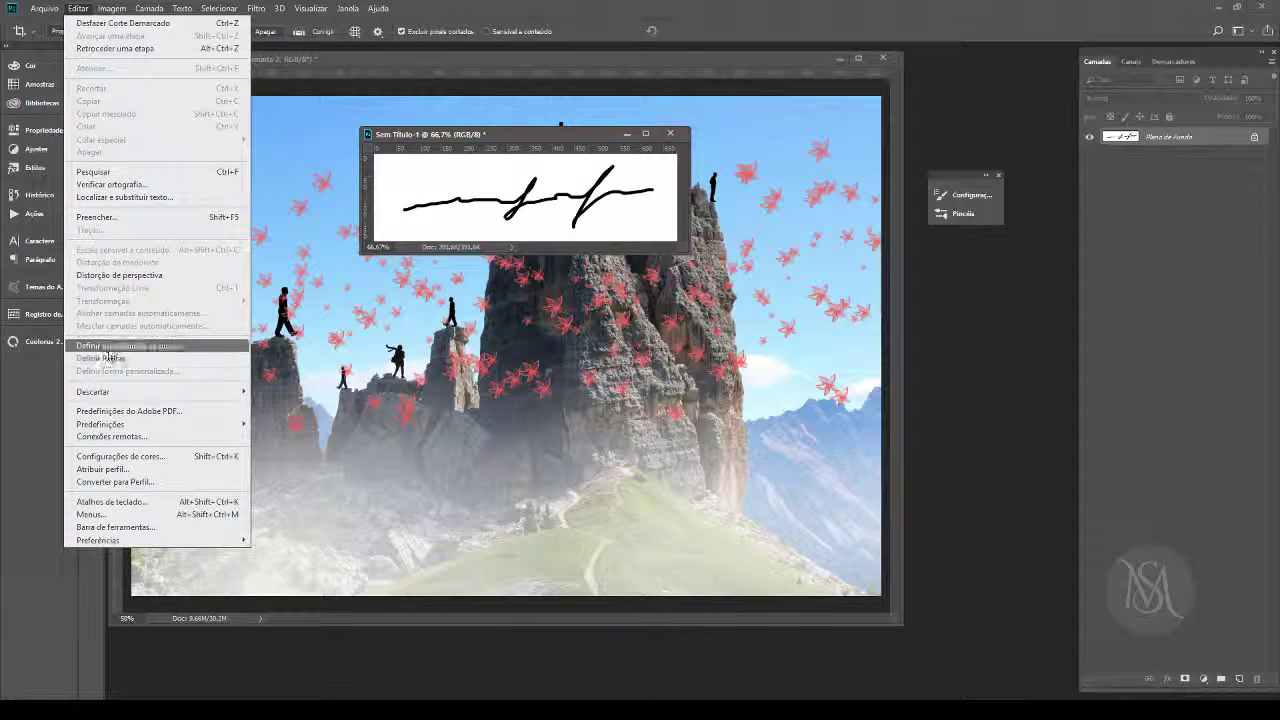
pyautogui.click(80, 337)
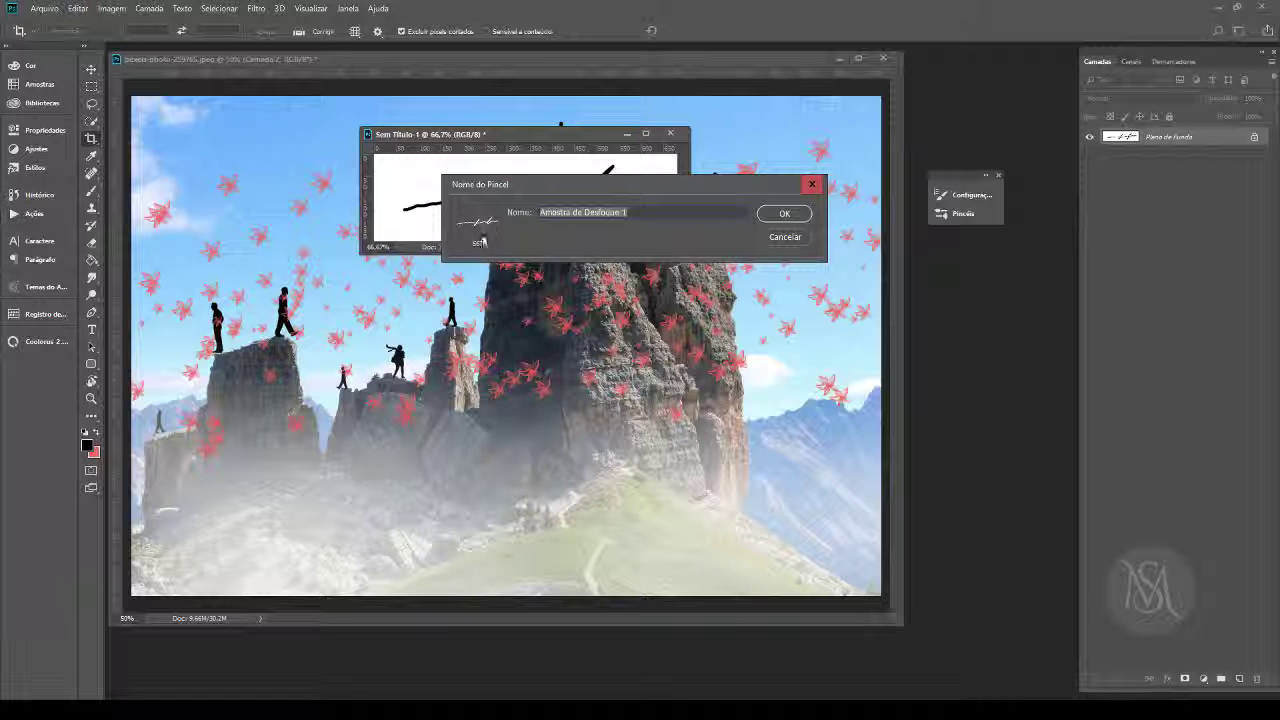
pyautogui.write('assina')
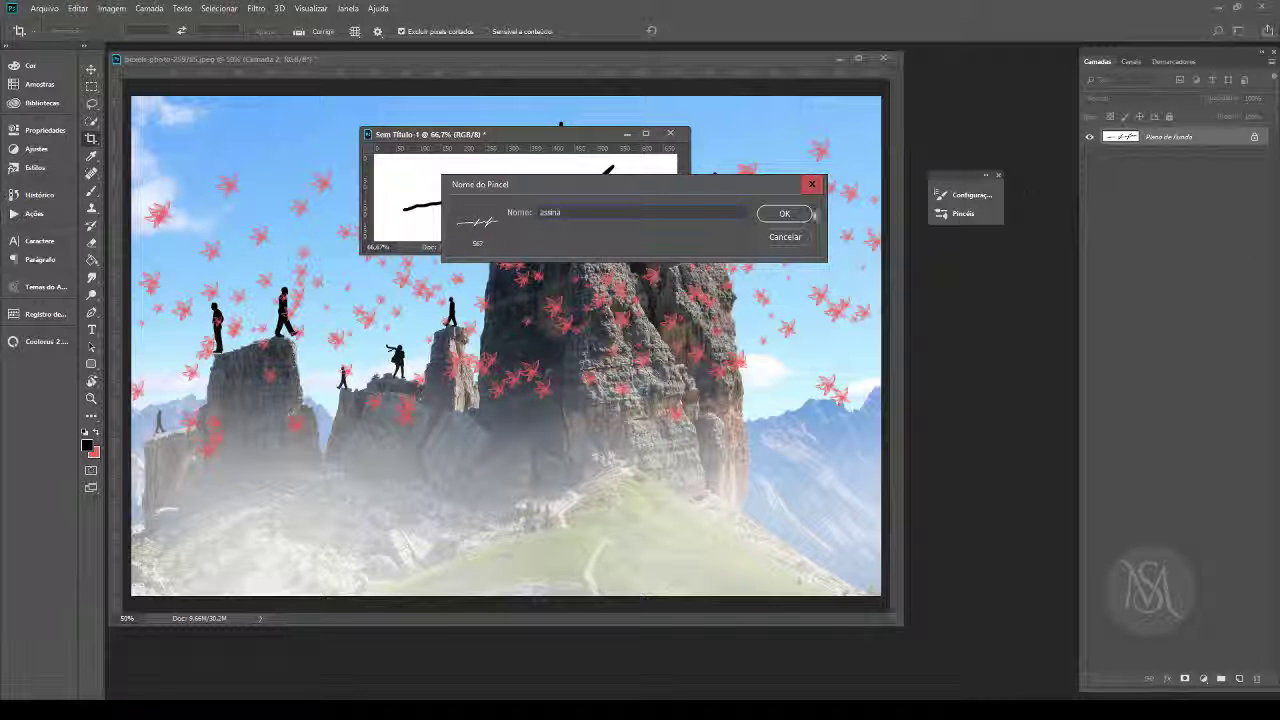
pyautogui.click(813, 213)
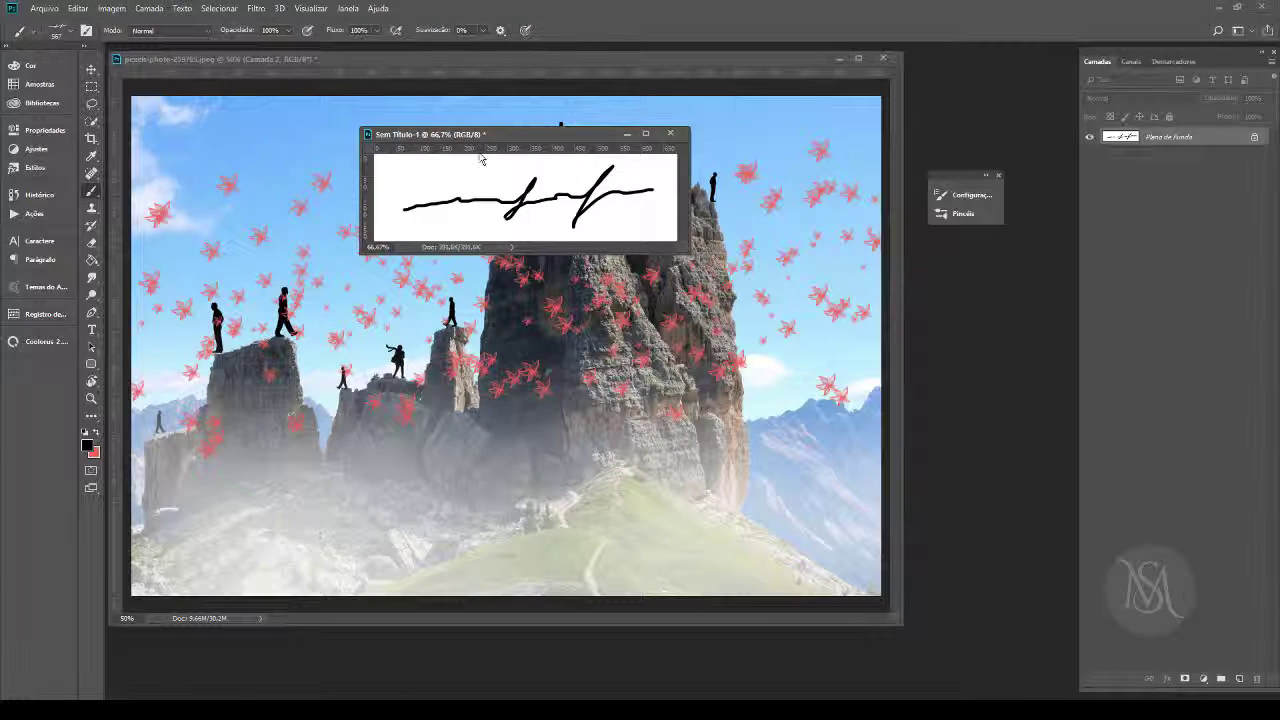
# Step: Minimize the signature document and stamp the signature brush in red at the photo's lower right
pyautogui.click(627, 133)
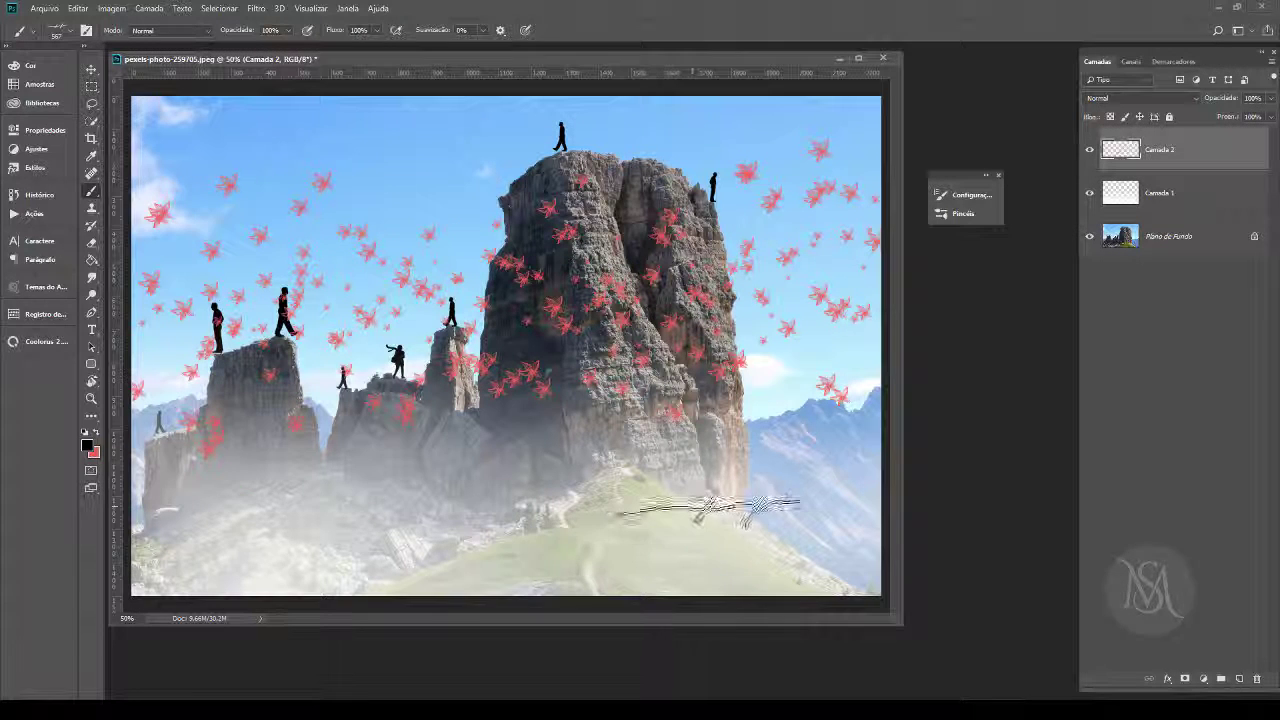
pyautogui.click(745, 522)
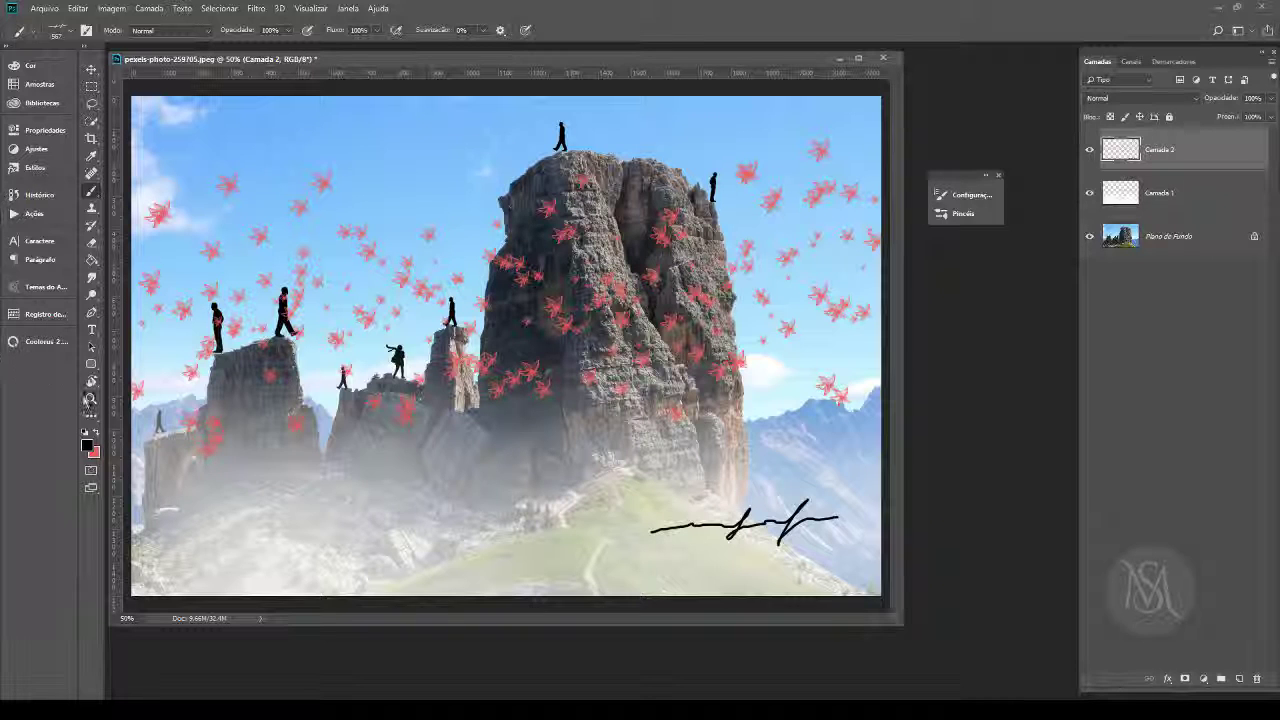
pyautogui.hotkey('ctrl', 'z')
pyautogui.click(96, 432)
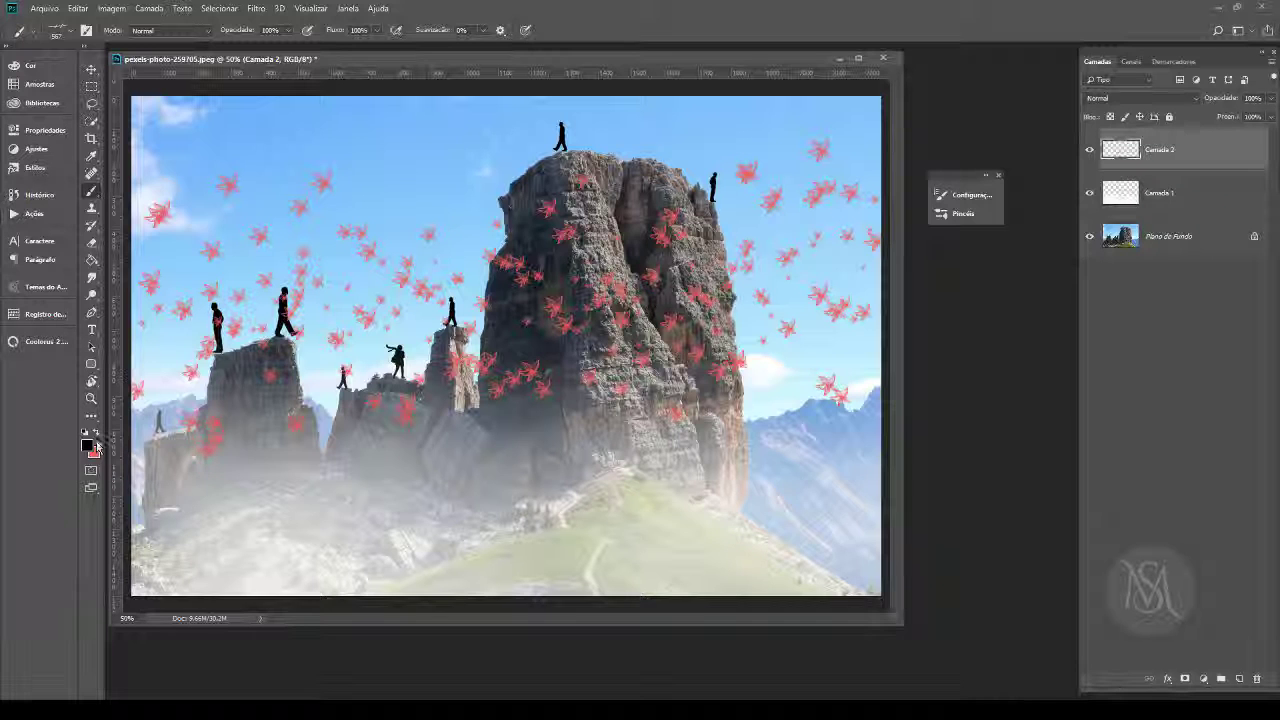
pyautogui.moveTo(638, 527); pyautogui.dragTo(826, 514)
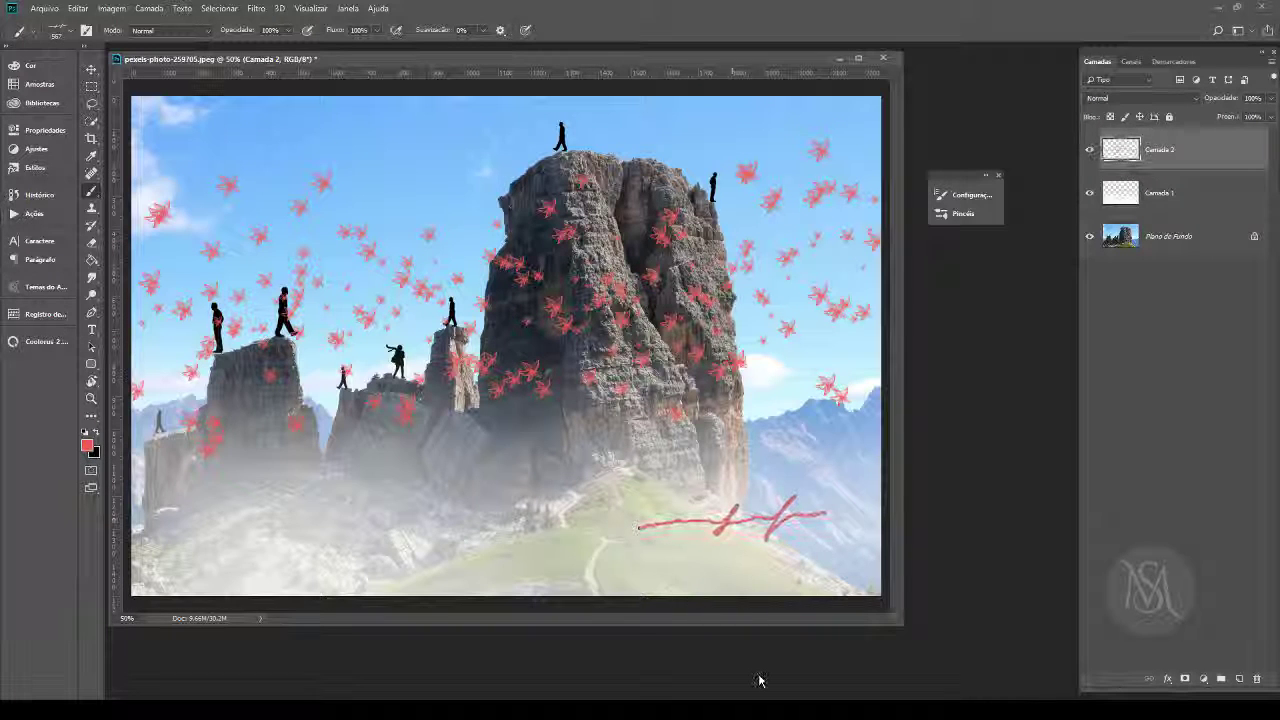